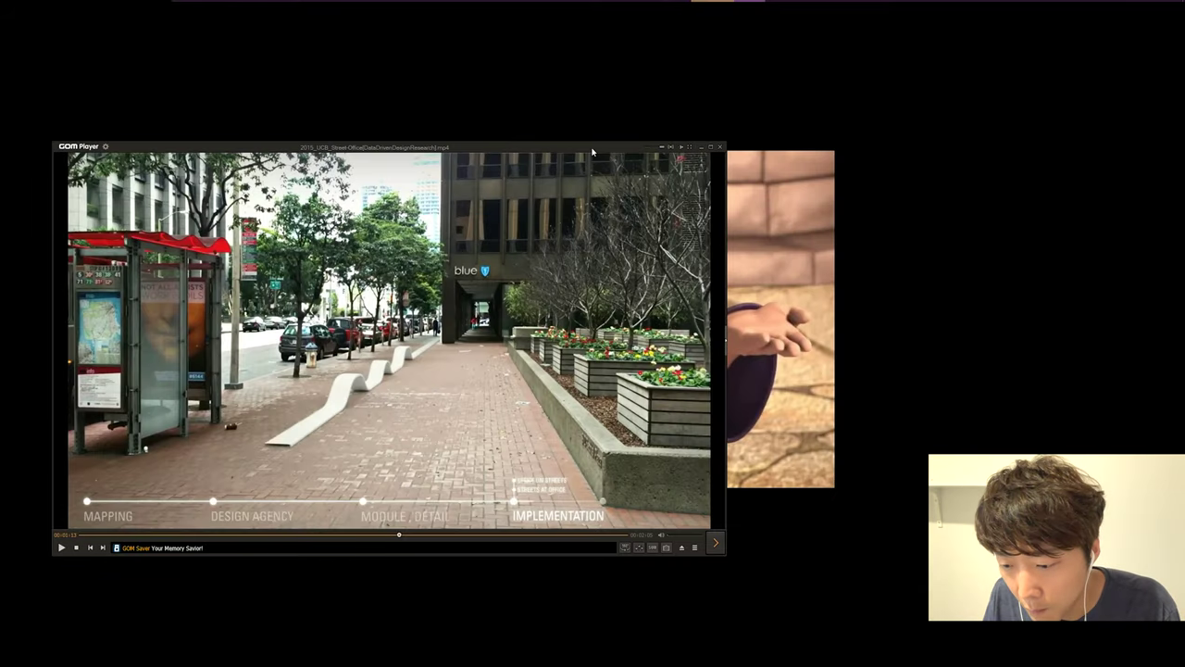
Play the street-office design research video and pause it in the implementation section
key(space)
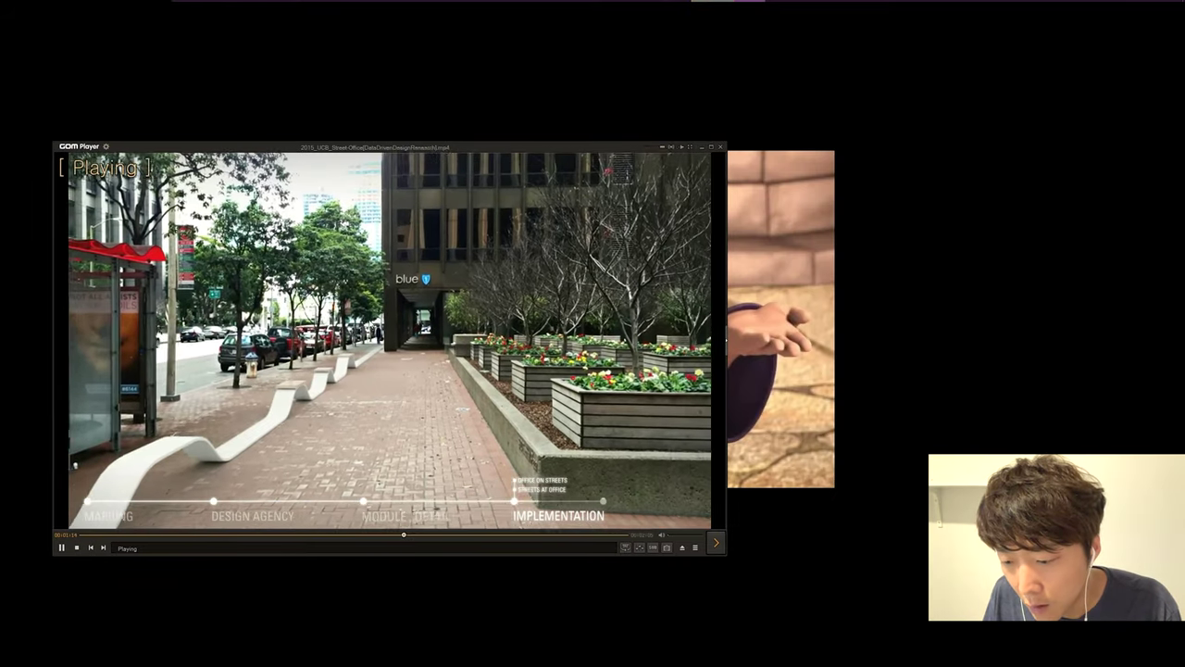
scroll(369, 324, down, 5)
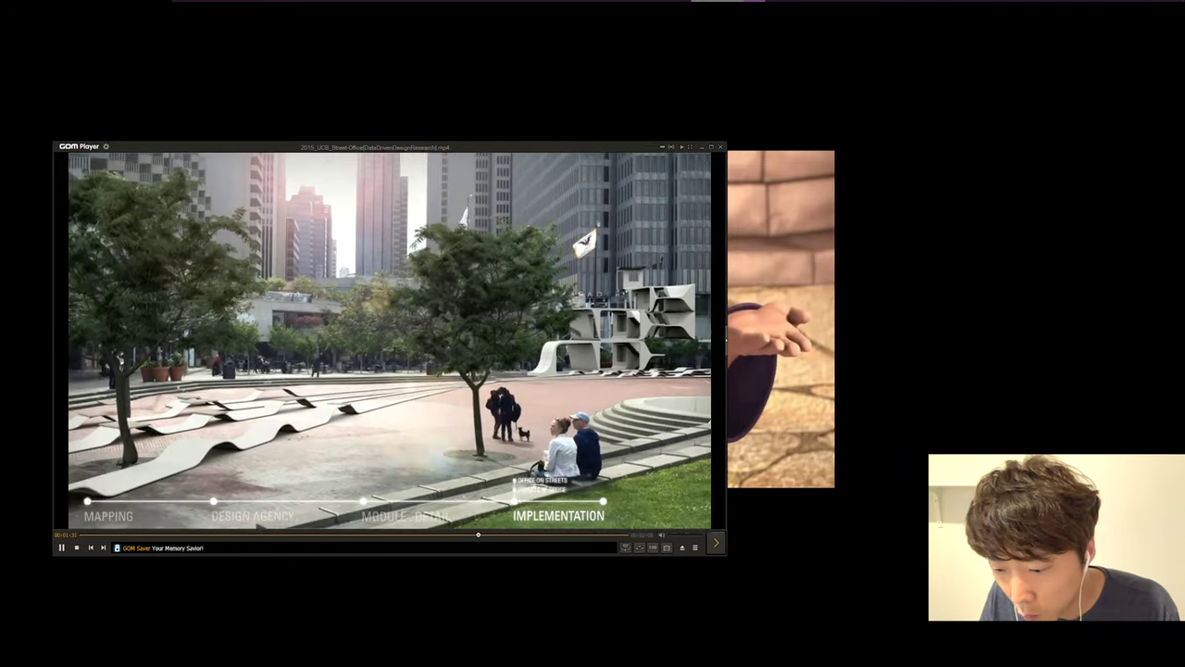
click(299, 295)
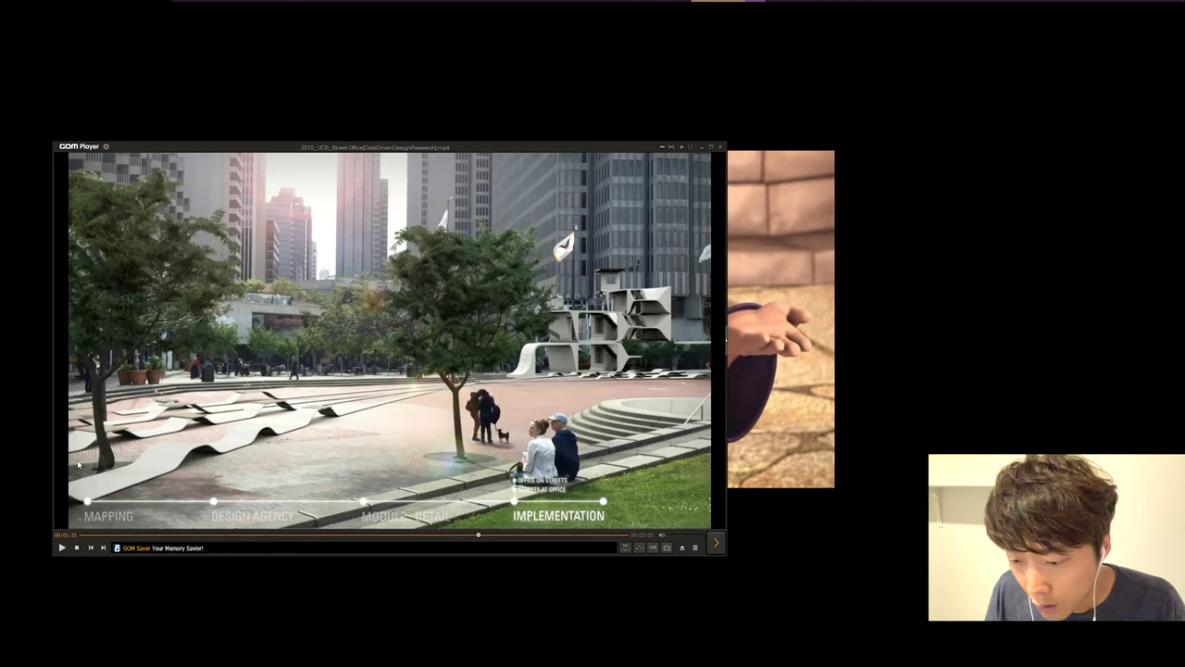
click(475, 340)
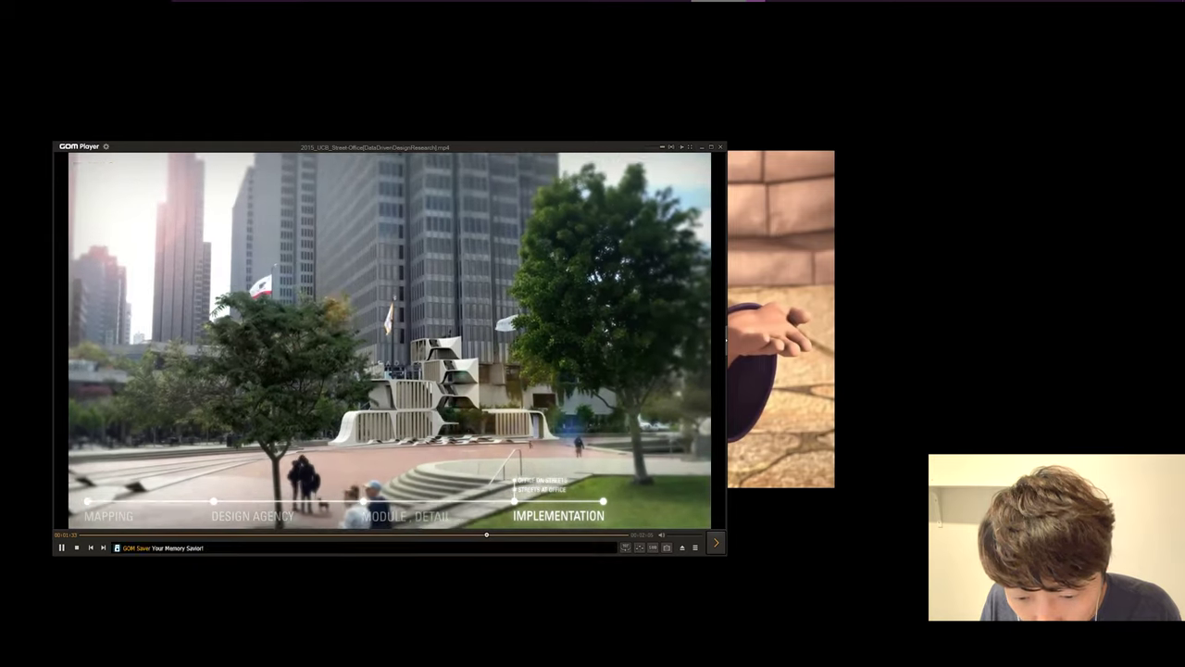
key(space)
Open 01_2015_NJ_FABRICATION_DigitalMockup.mp4 from the [01_movie] folder in GOM Player
key(alt+Tab)
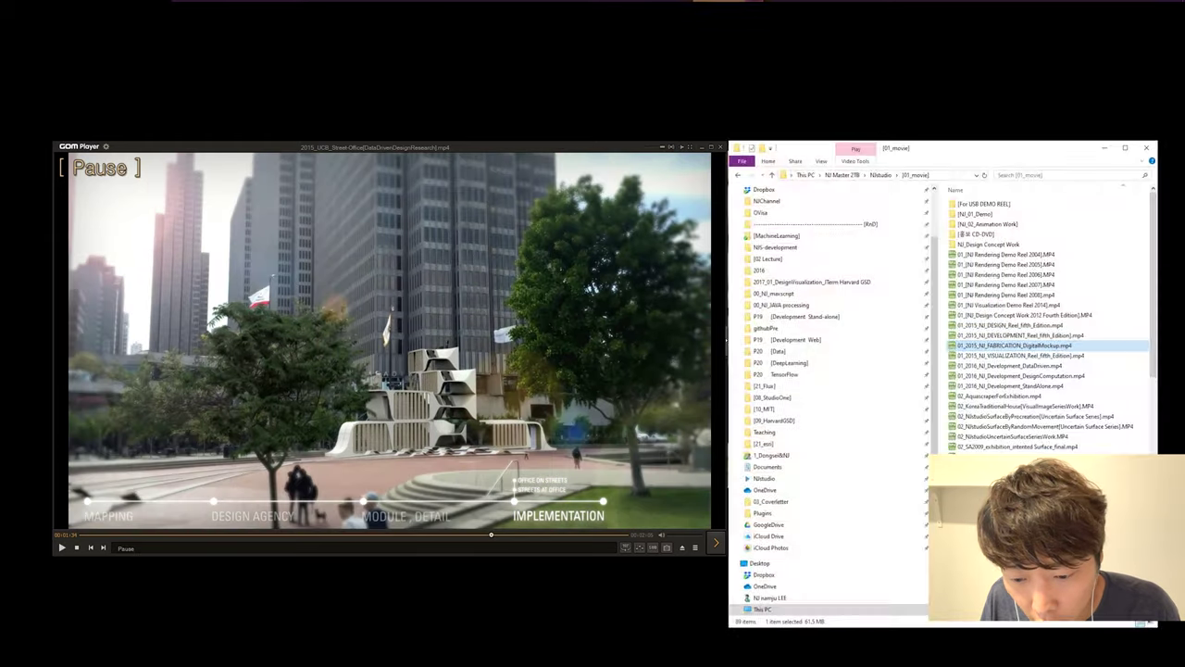
key(Return)
click(1106, 151)
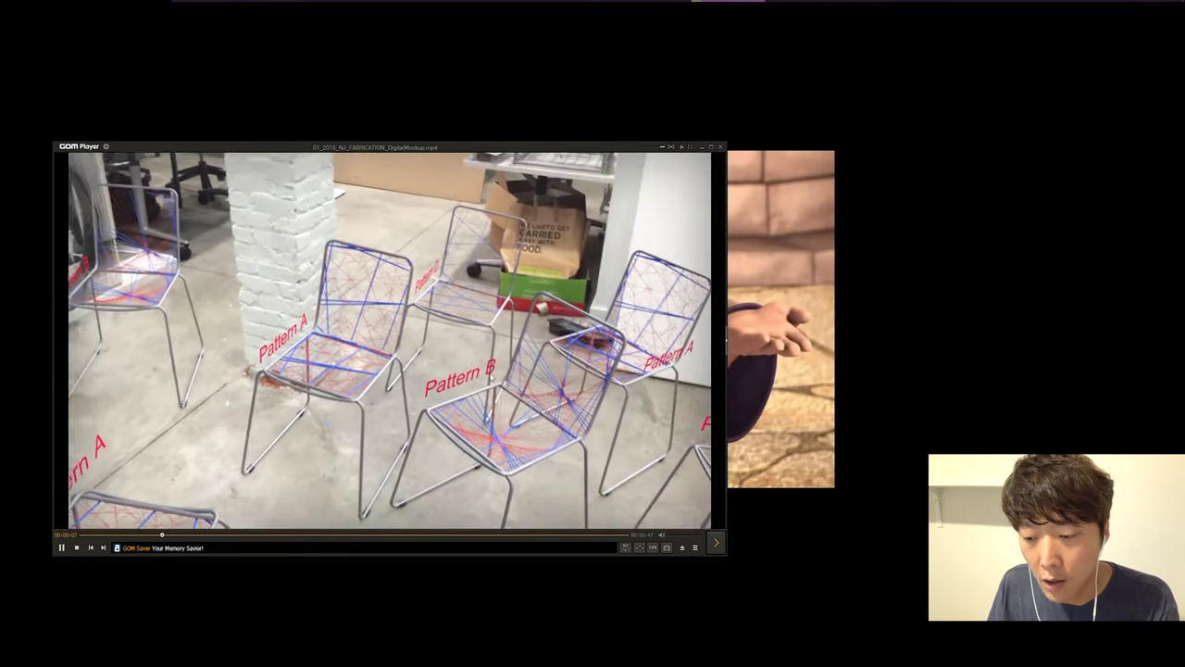
Watch the mockup video, pausing on the chair, white street installation and wooden lounge chair
key(space)
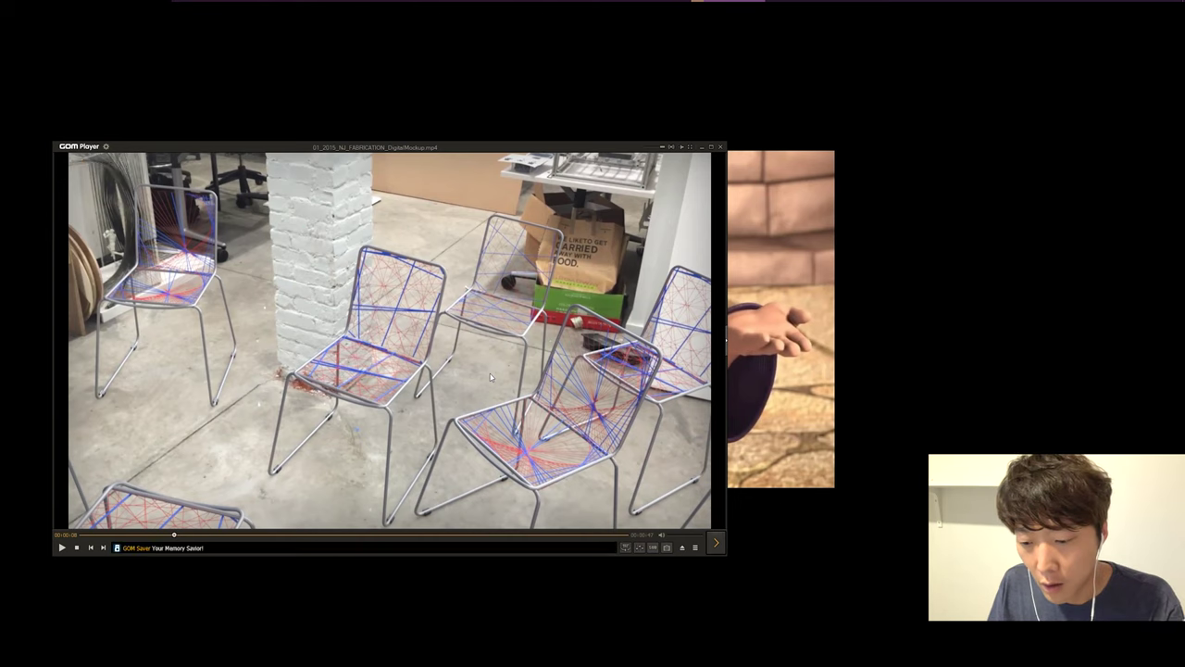
key(space)
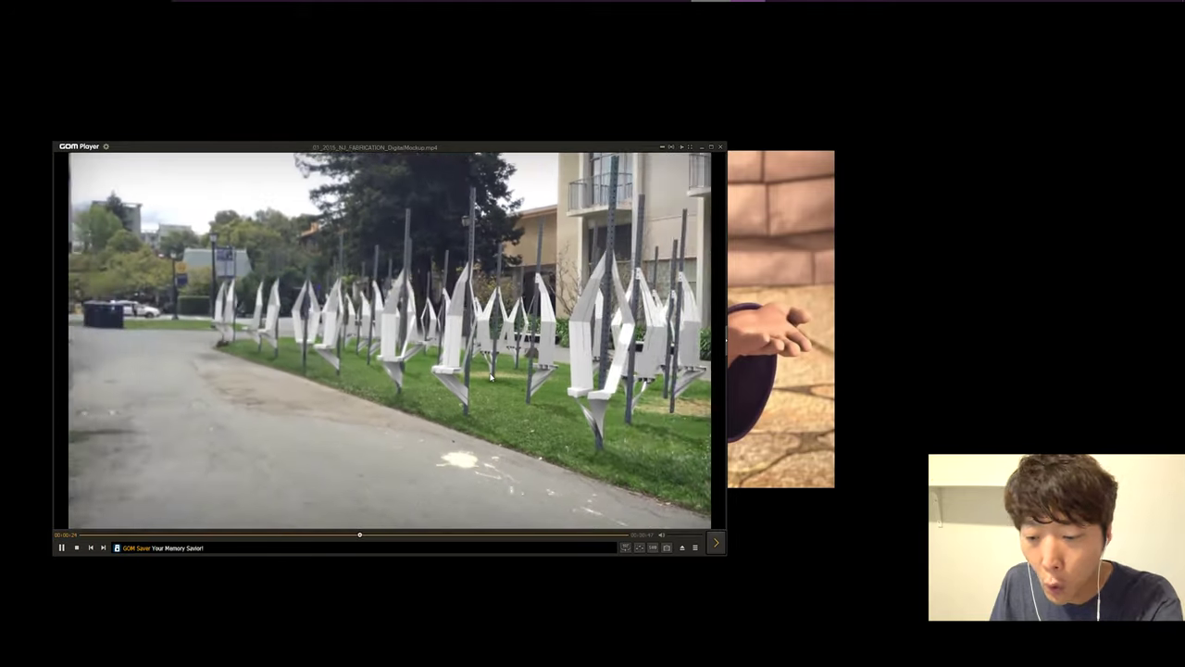
key(space)
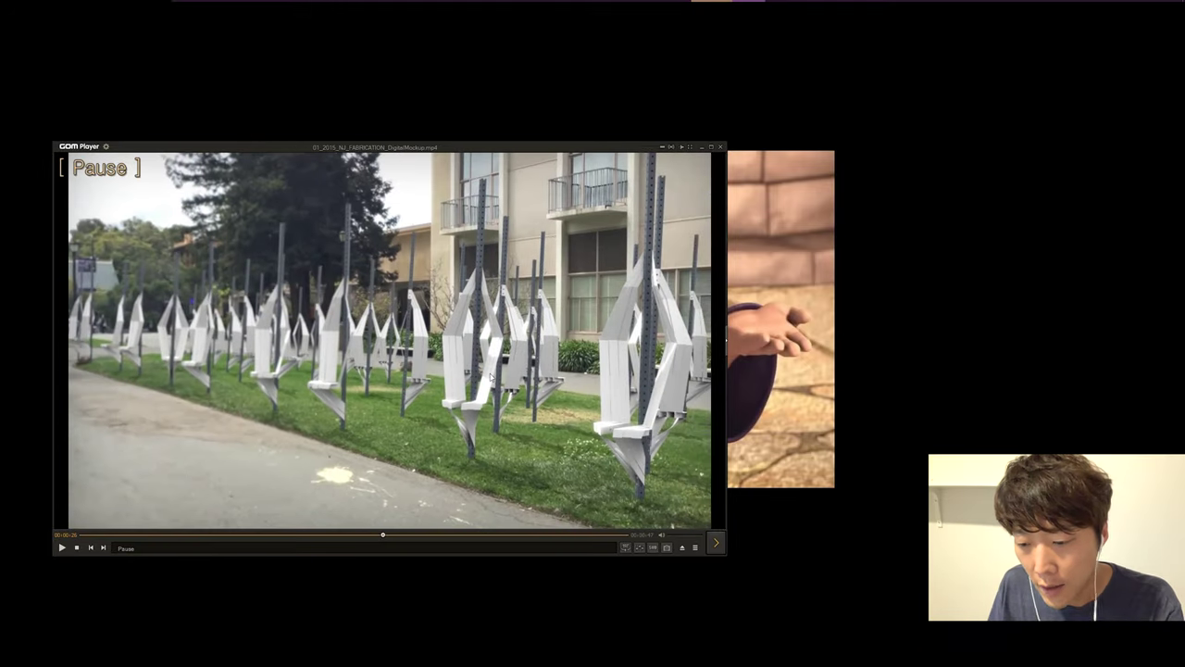
key(space)
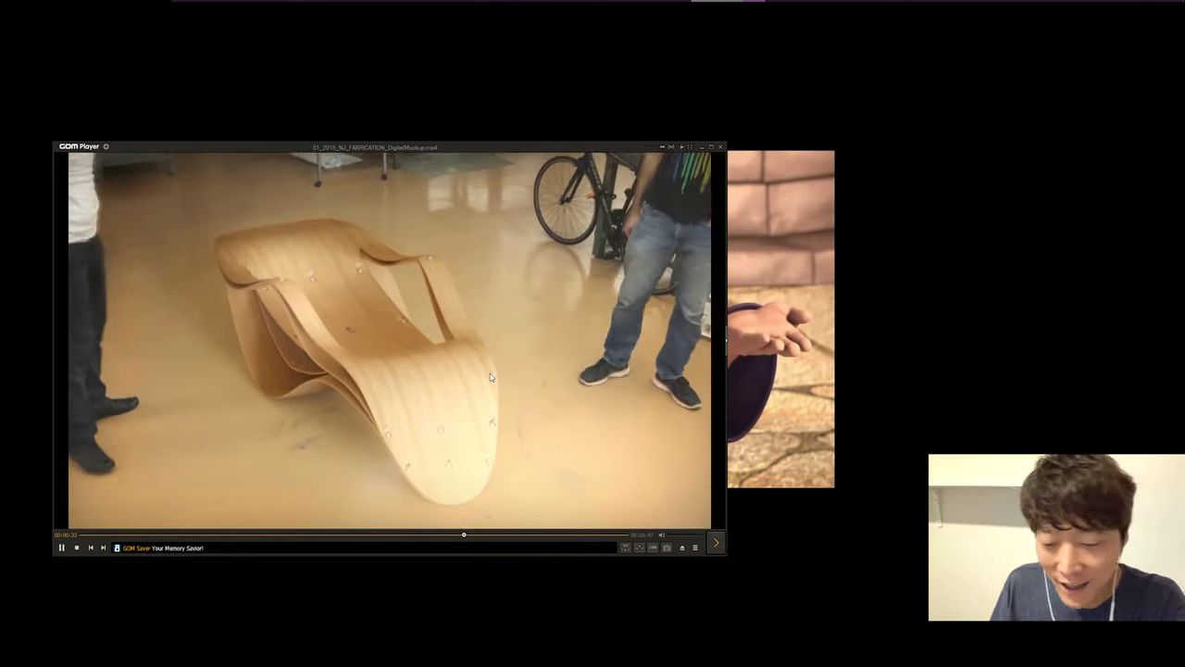
key(space)
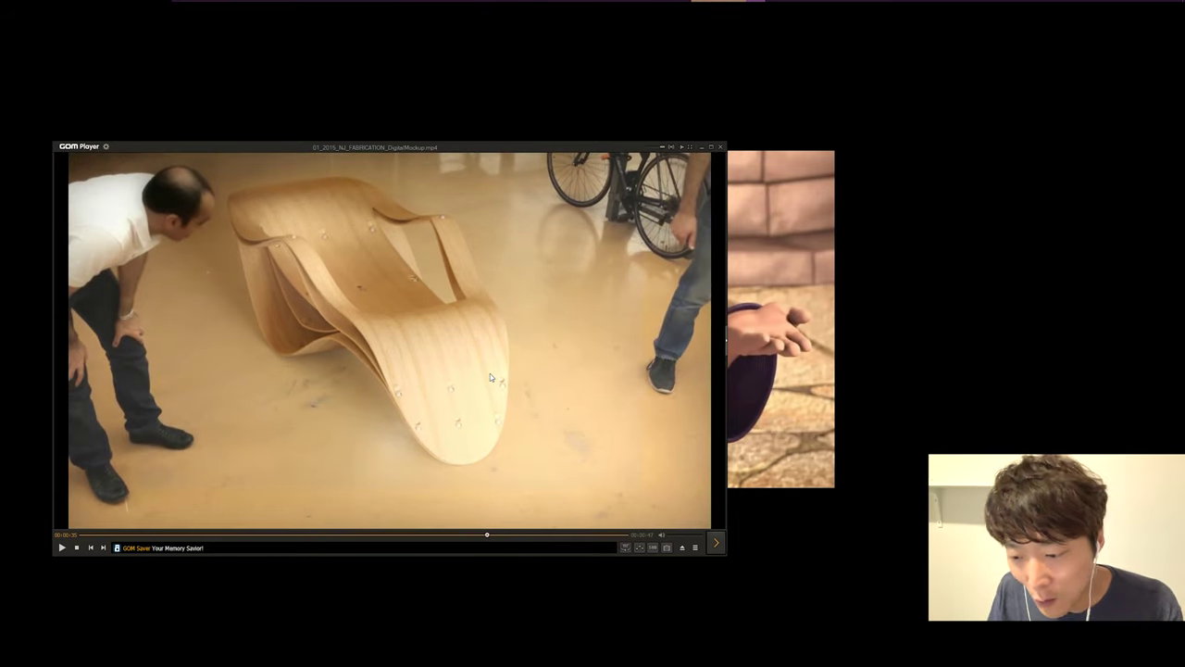
key(space)
key(space)
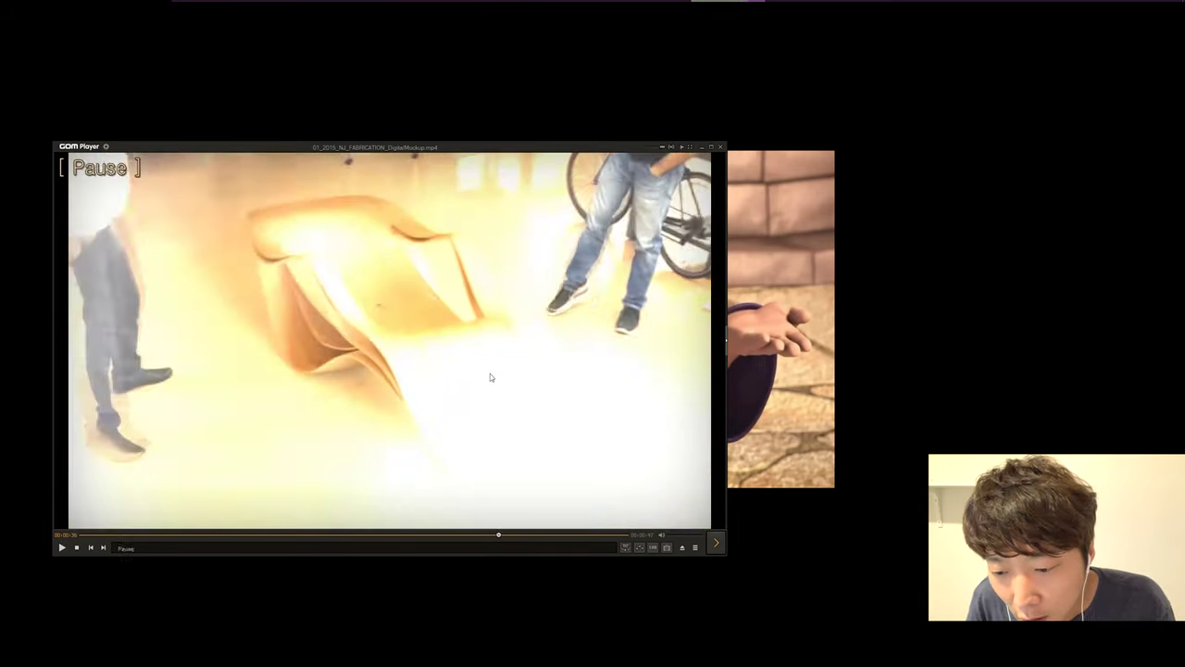
key(space)
key(space)
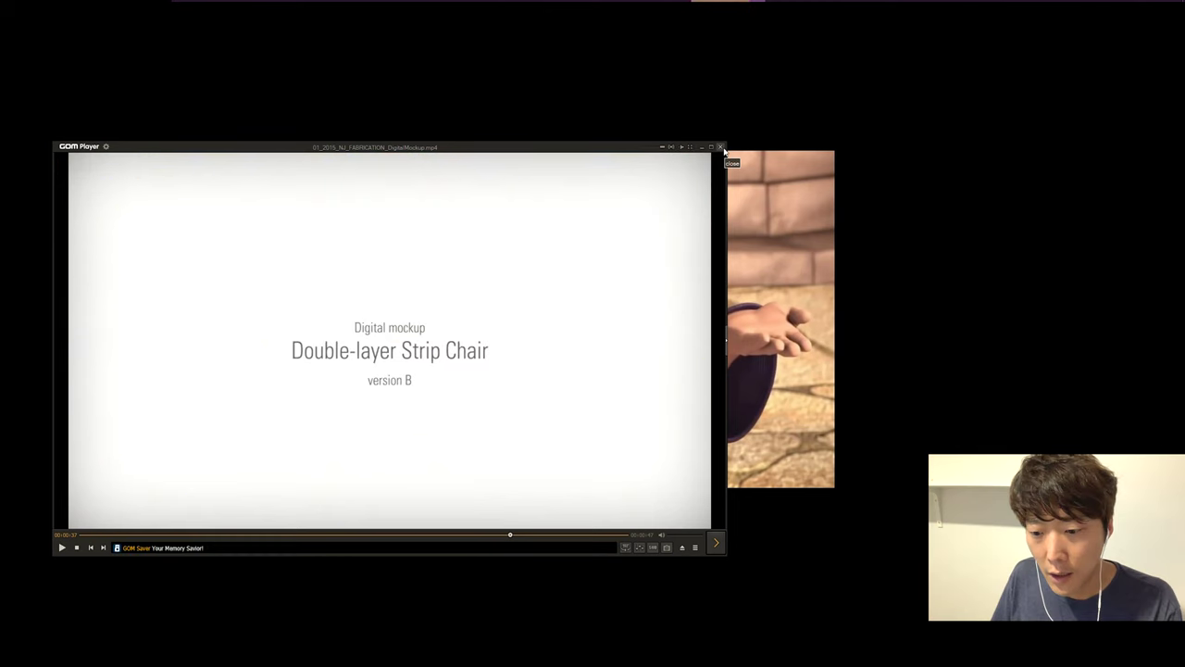
click(722, 146)
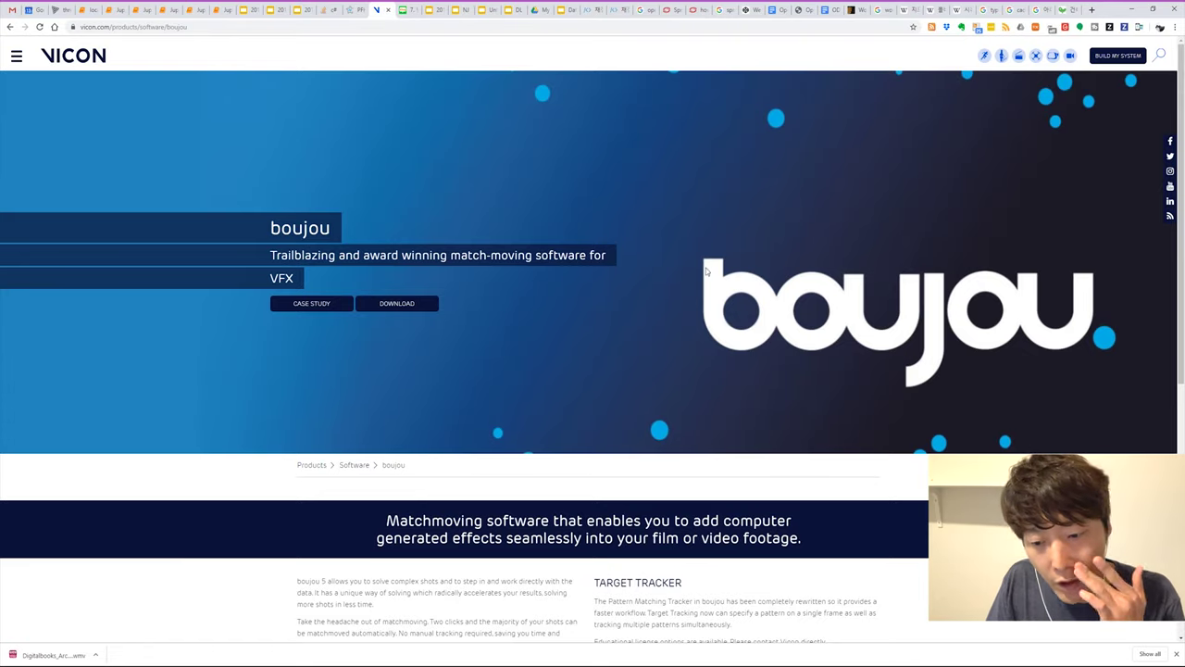
scroll(648, 242, down, 2)
scroll(648, 242, down, 1)
scroll(667, 320, down, 1)
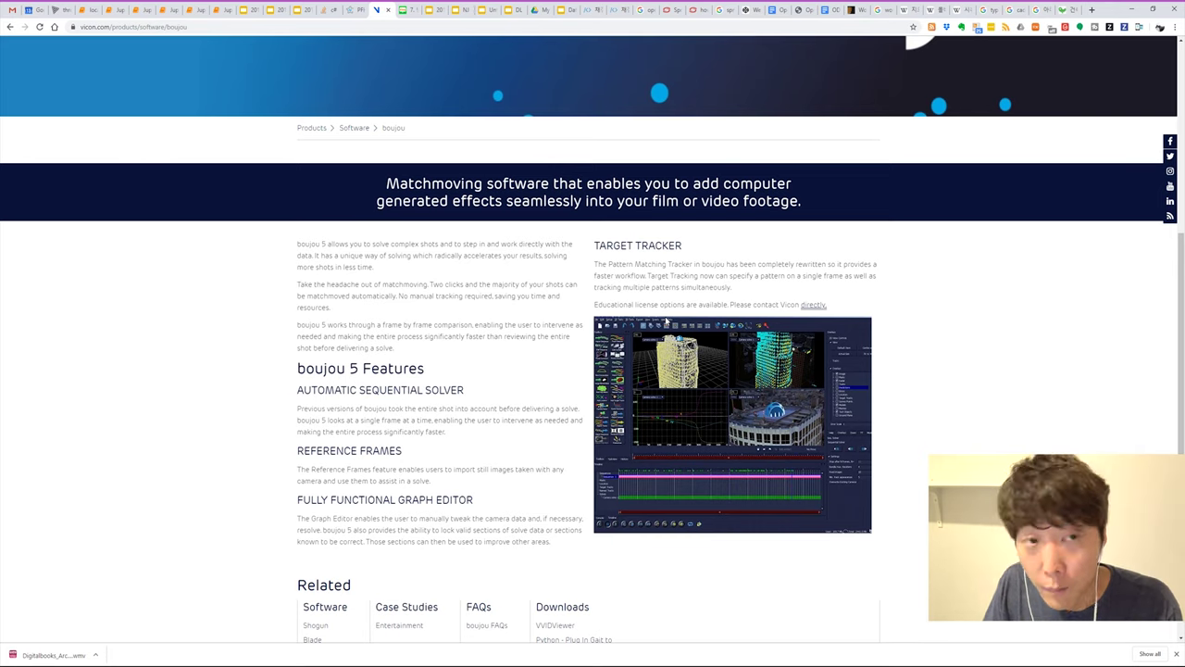
scroll(666, 319, down, 1)
scroll(681, 394, up, 4)
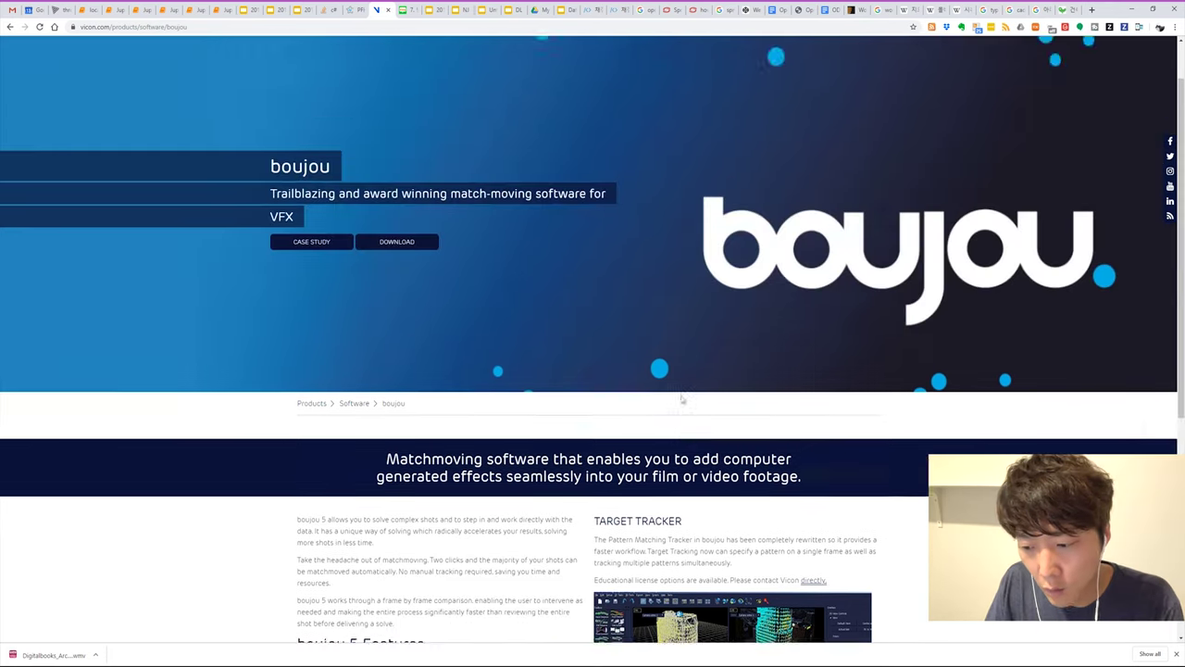
scroll(681, 395, down, 5)
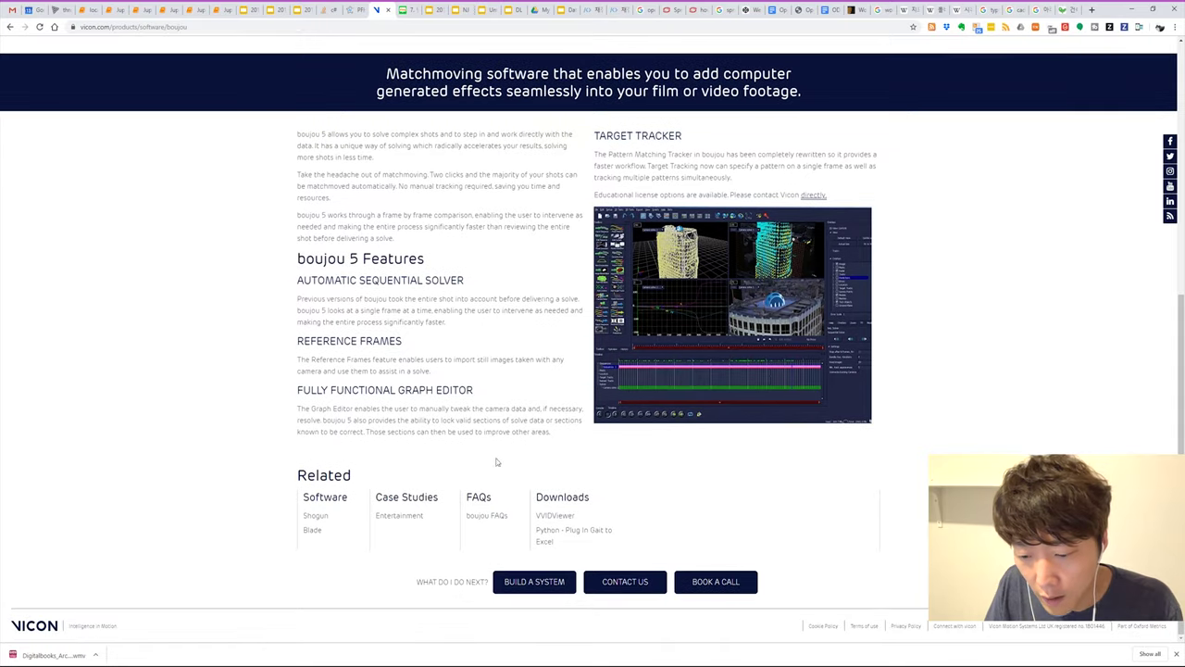
scroll(495, 462, up, 3)
scroll(485, 450, up, 2)
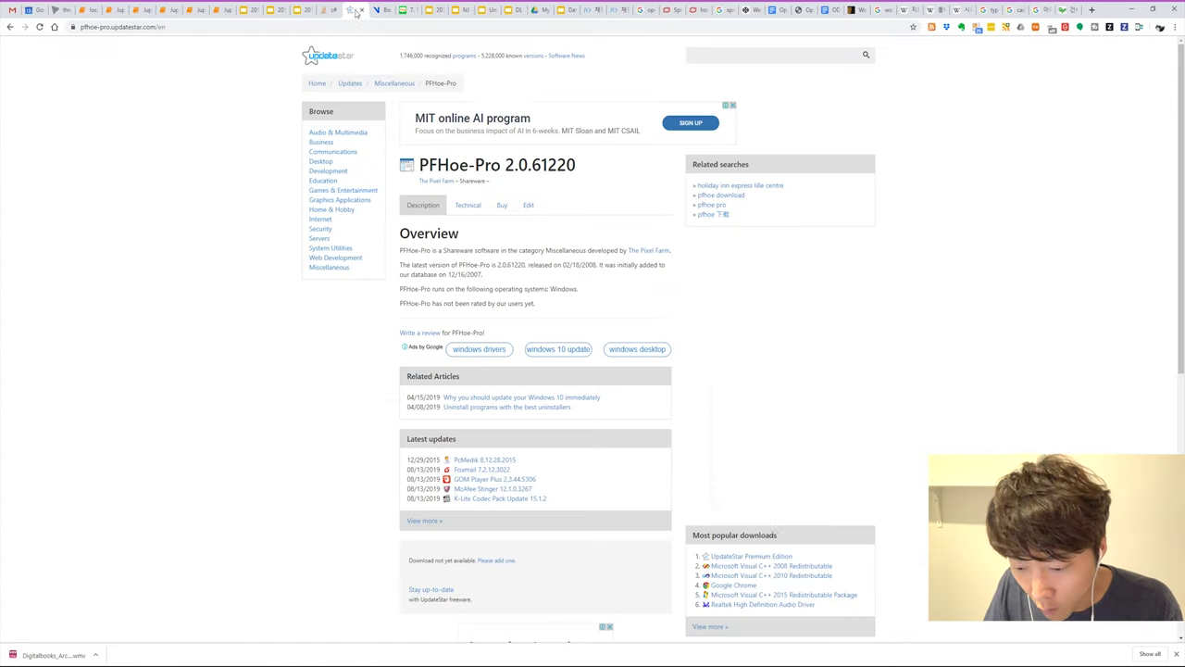
Read the UpdateStar PFHoe-Pro page, highlighting the title and 'Shareware software'
click(355, 13)
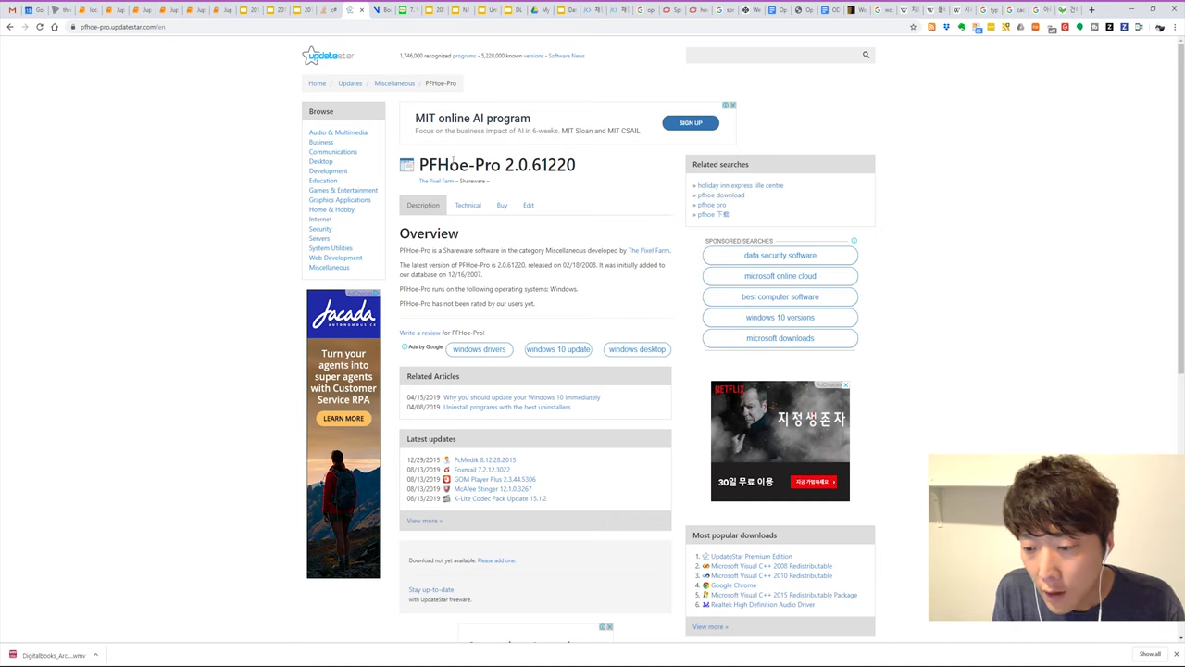
drag(470, 164, 437, 164)
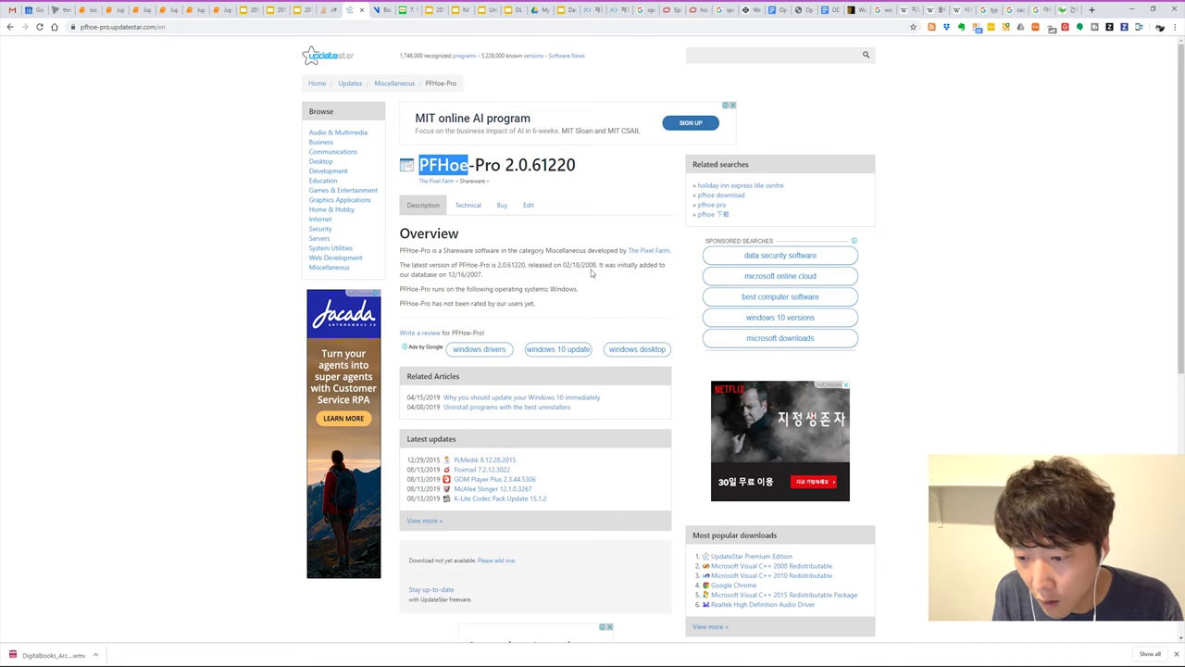
scroll(590, 268, down, 1)
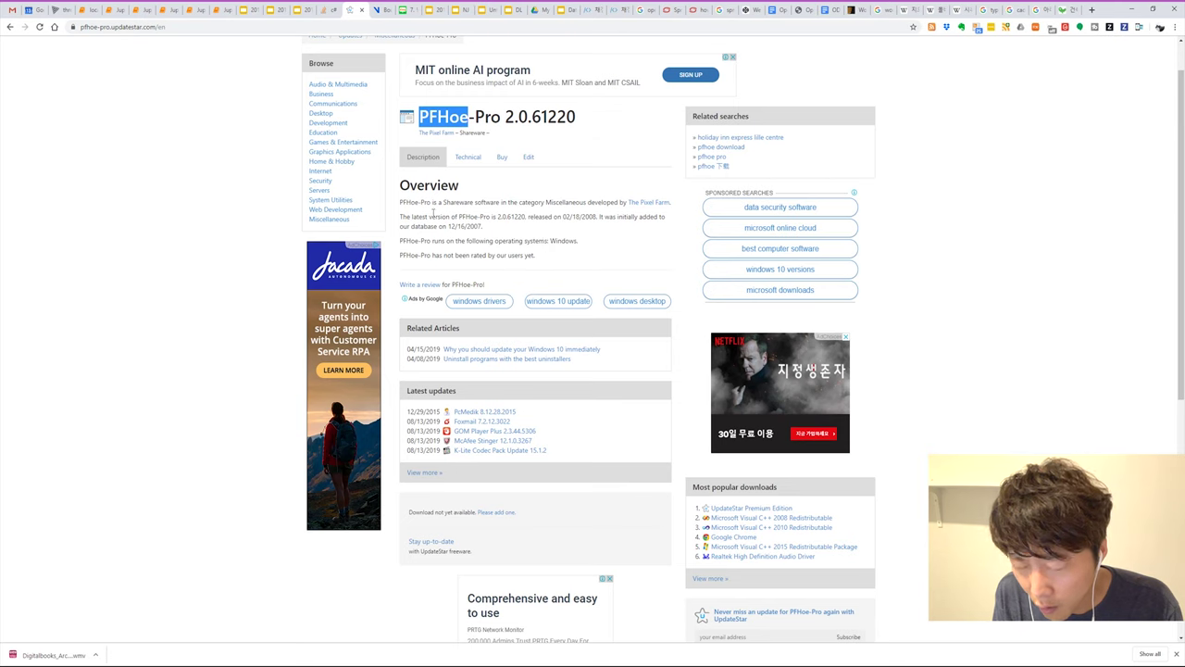
drag(440, 200, 503, 203)
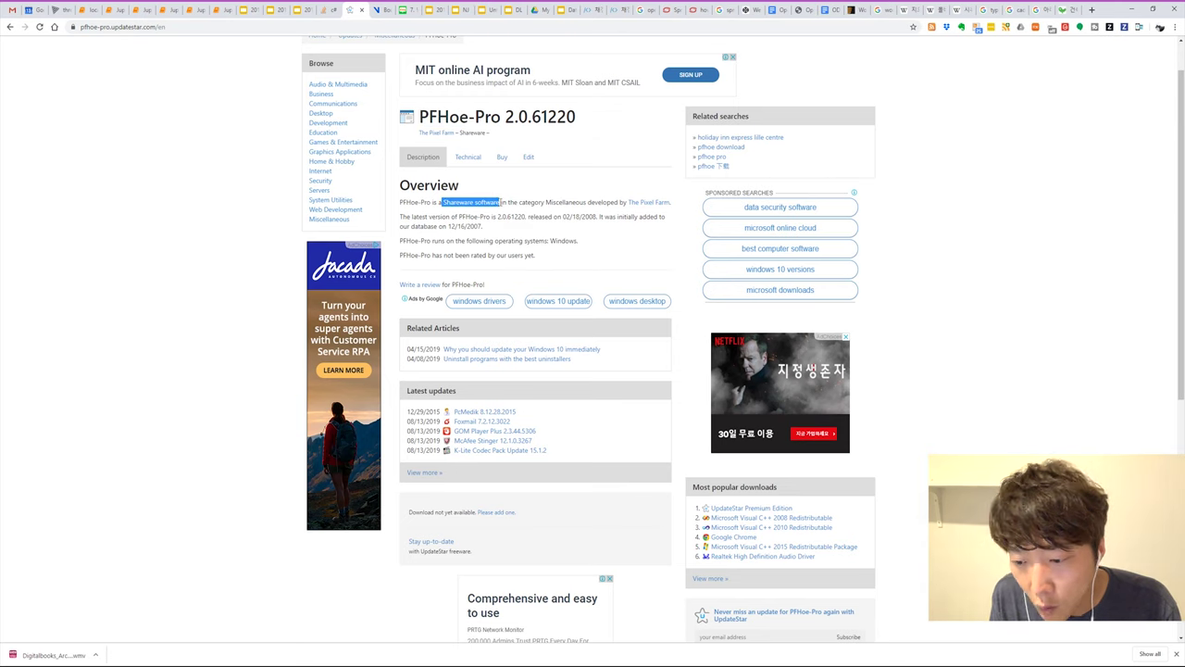
scroll(574, 231, up, 1)
click(543, 265)
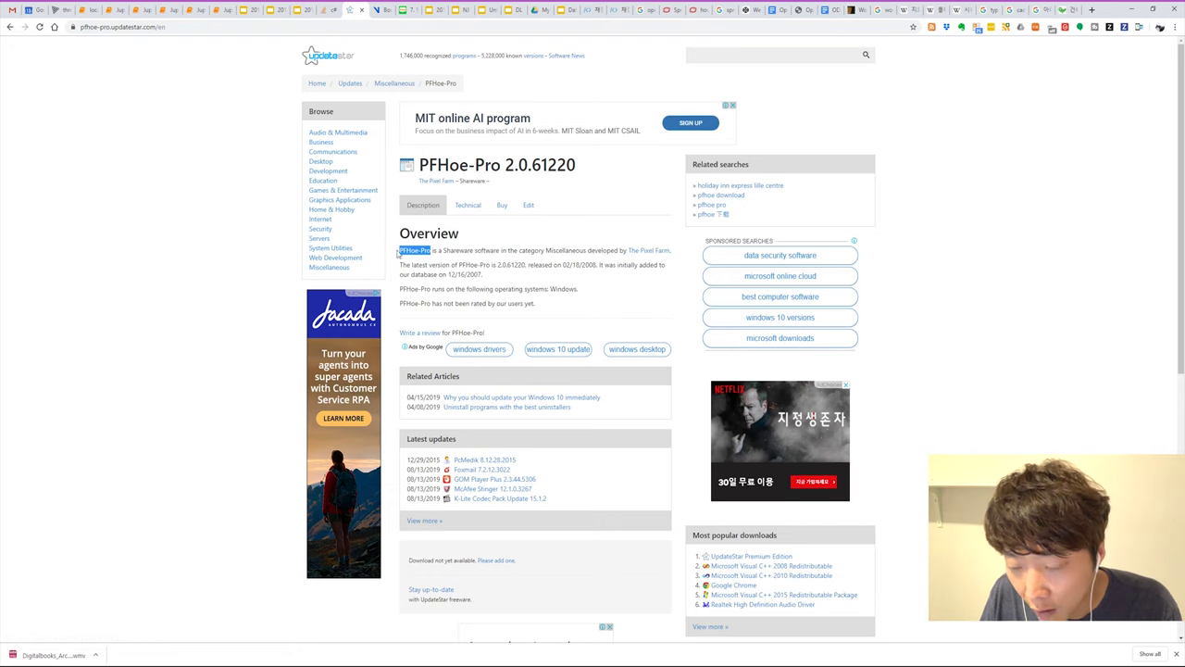
click(491, 281)
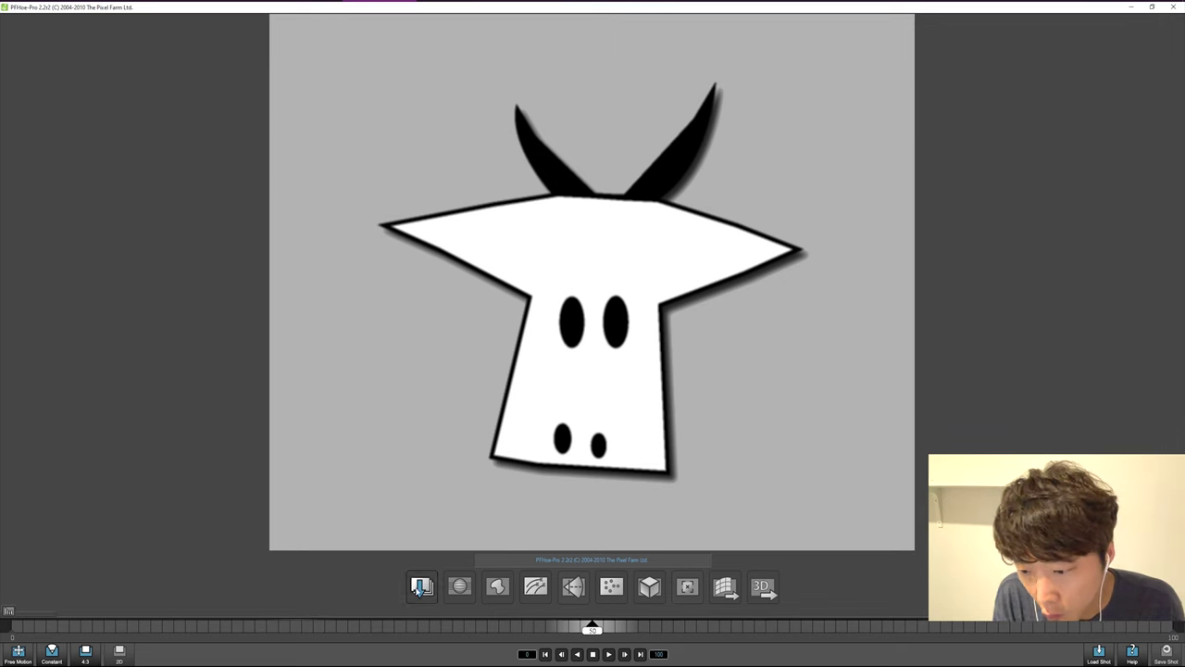
Load the ex.mov street clip with the Camera Wizard enabled
click(419, 588)
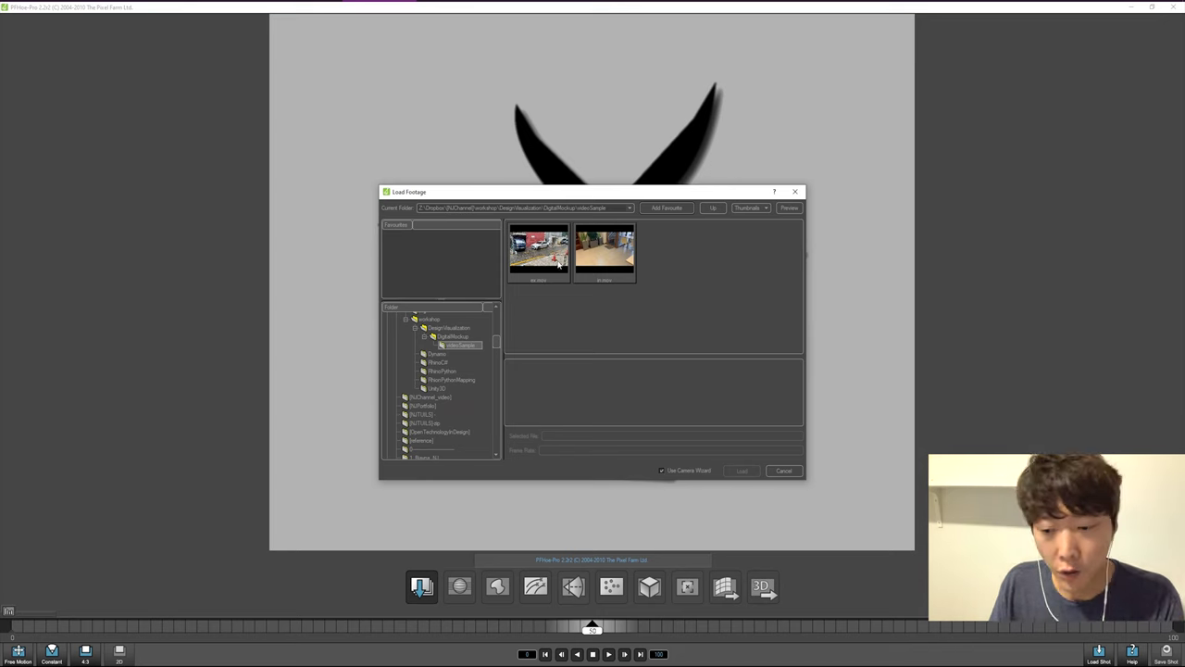
click(530, 266)
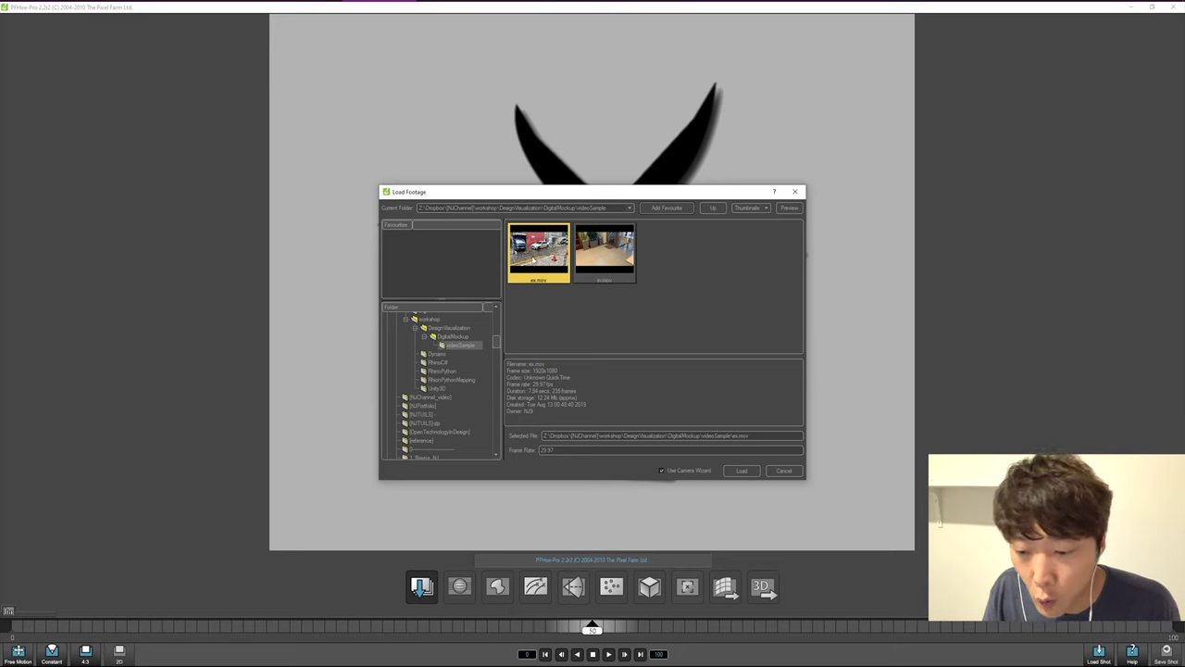
click(744, 470)
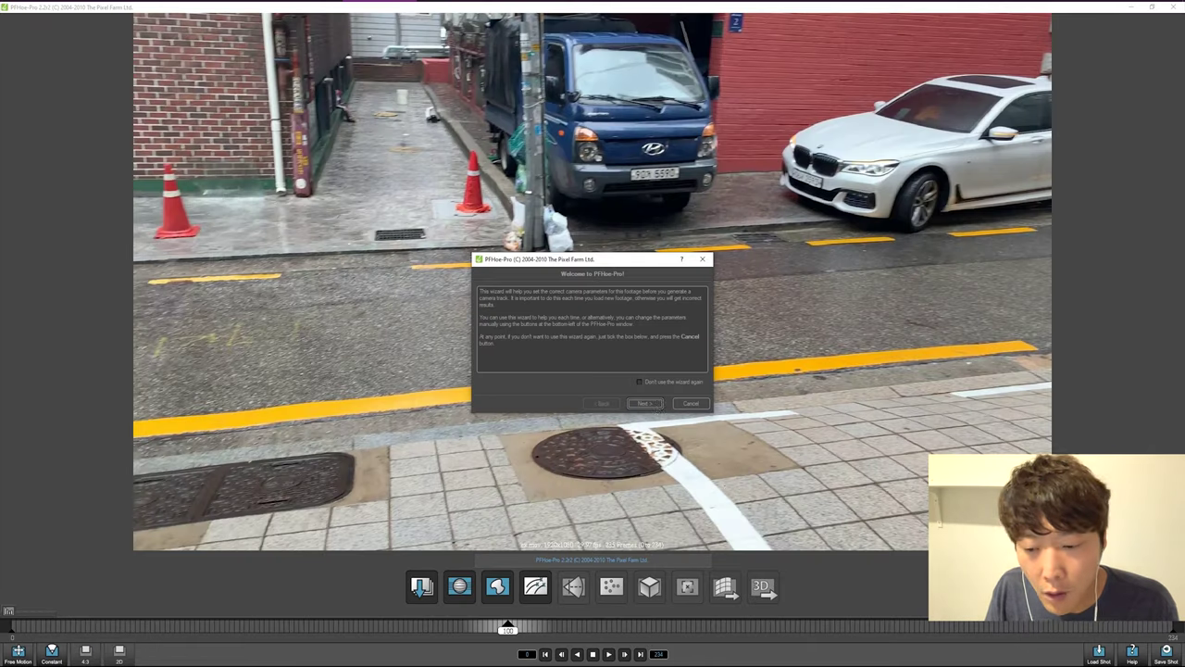
Advance past the wizard welcome page and choose Nodal Pan as the camera movement
click(646, 405)
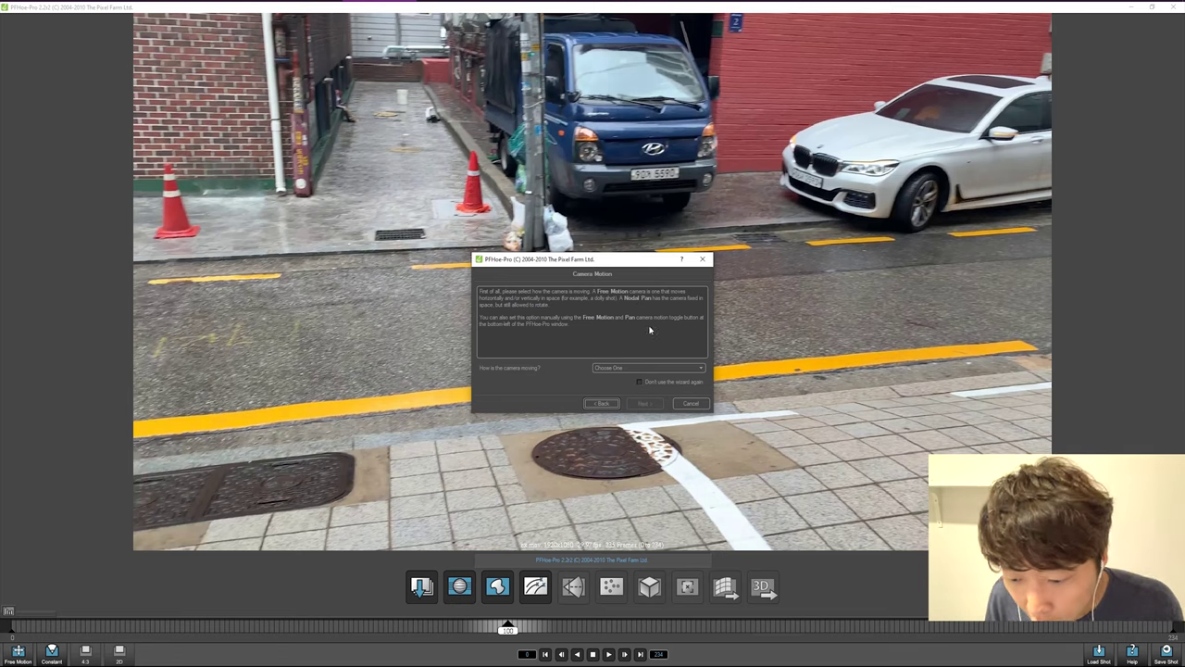
click(648, 367)
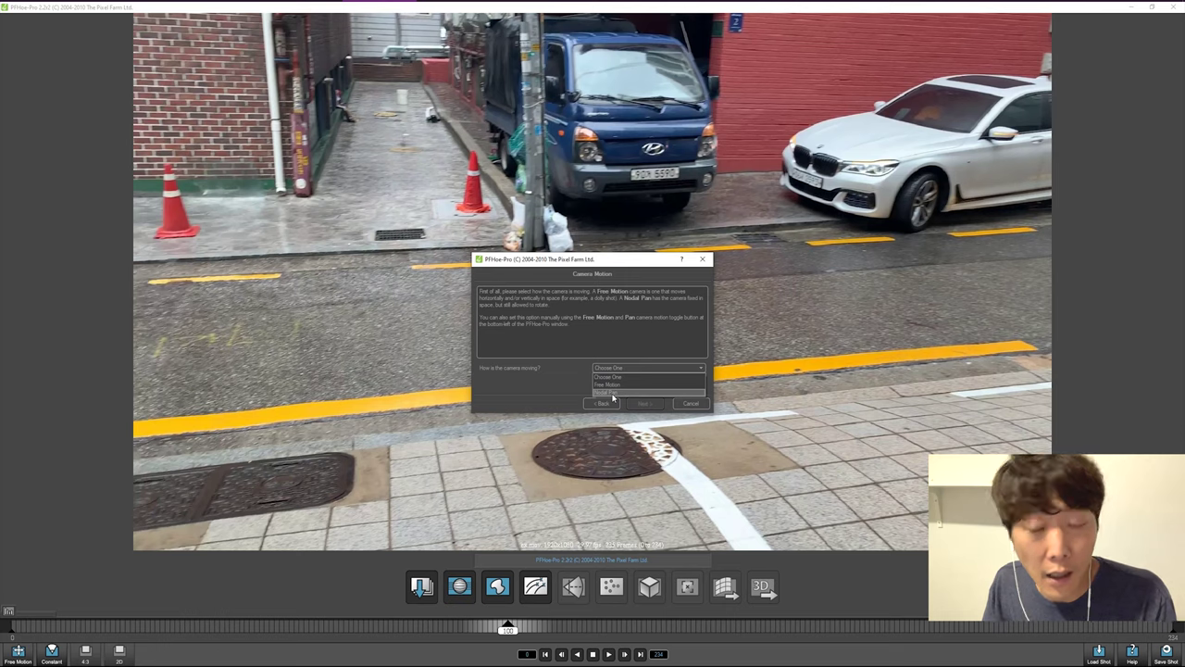
click(612, 394)
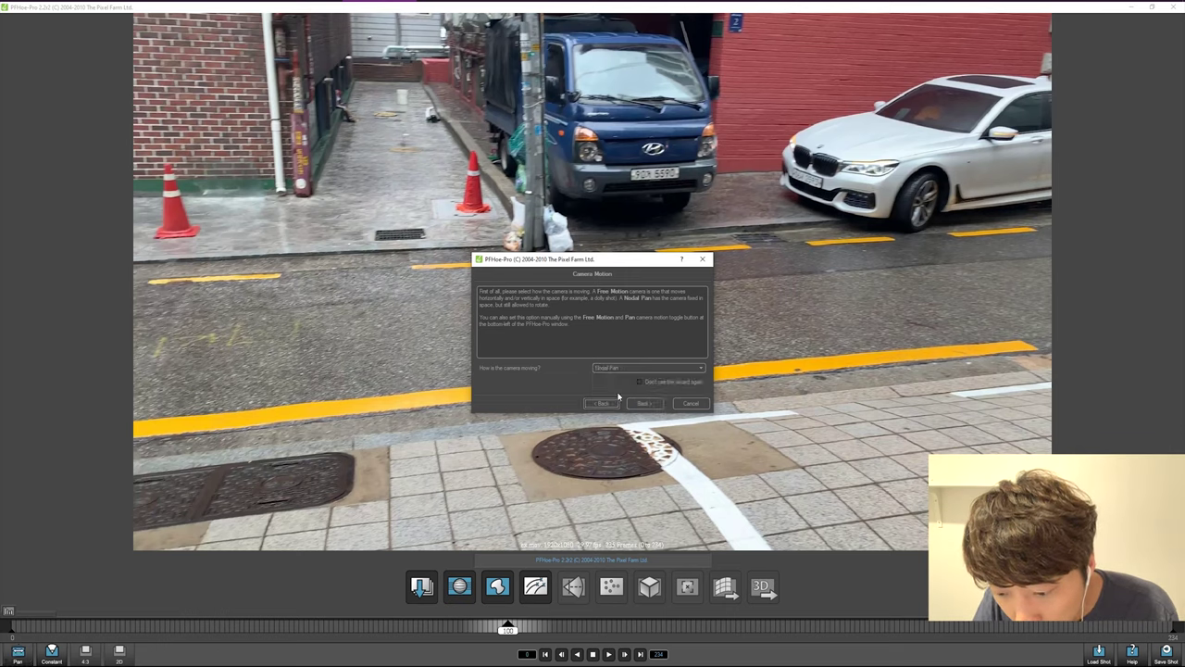
Answer 'Is the camera zooming?' with No (Constant Focal Length) and finish the wizard
click(650, 405)
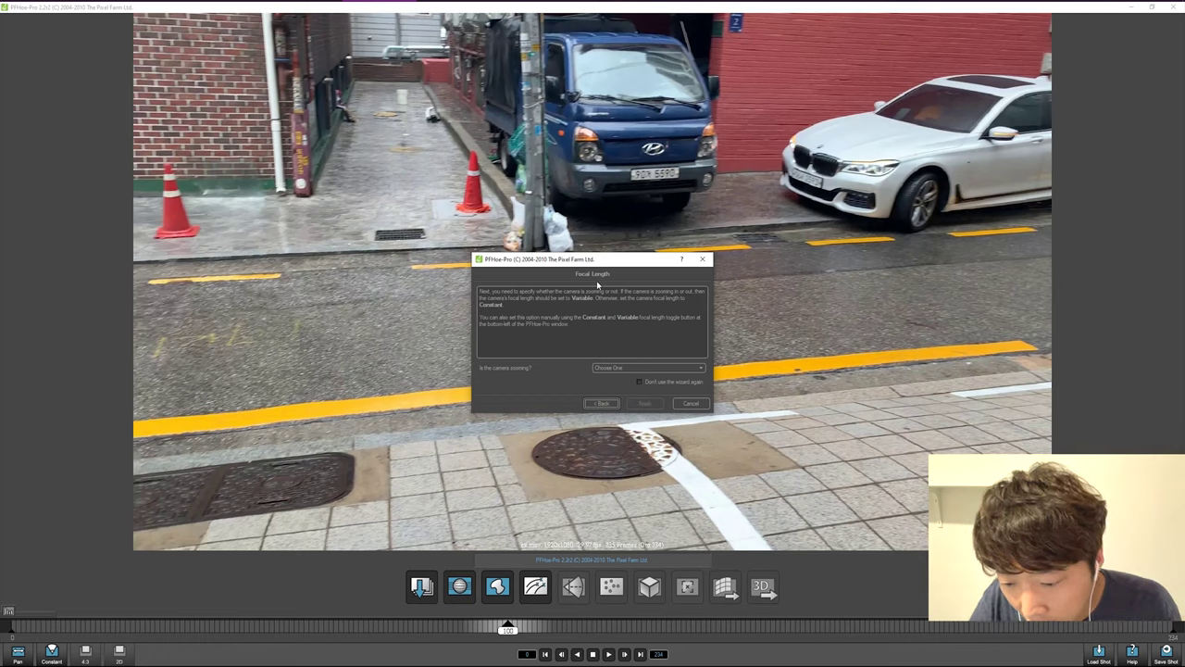
click(634, 369)
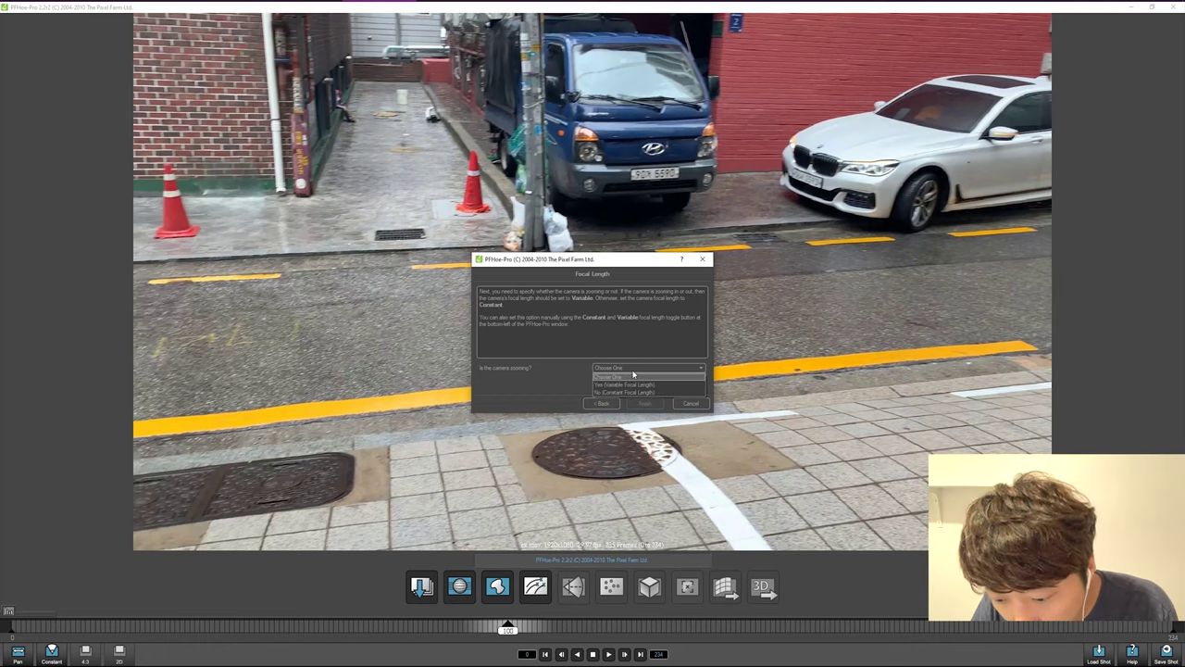
click(637, 392)
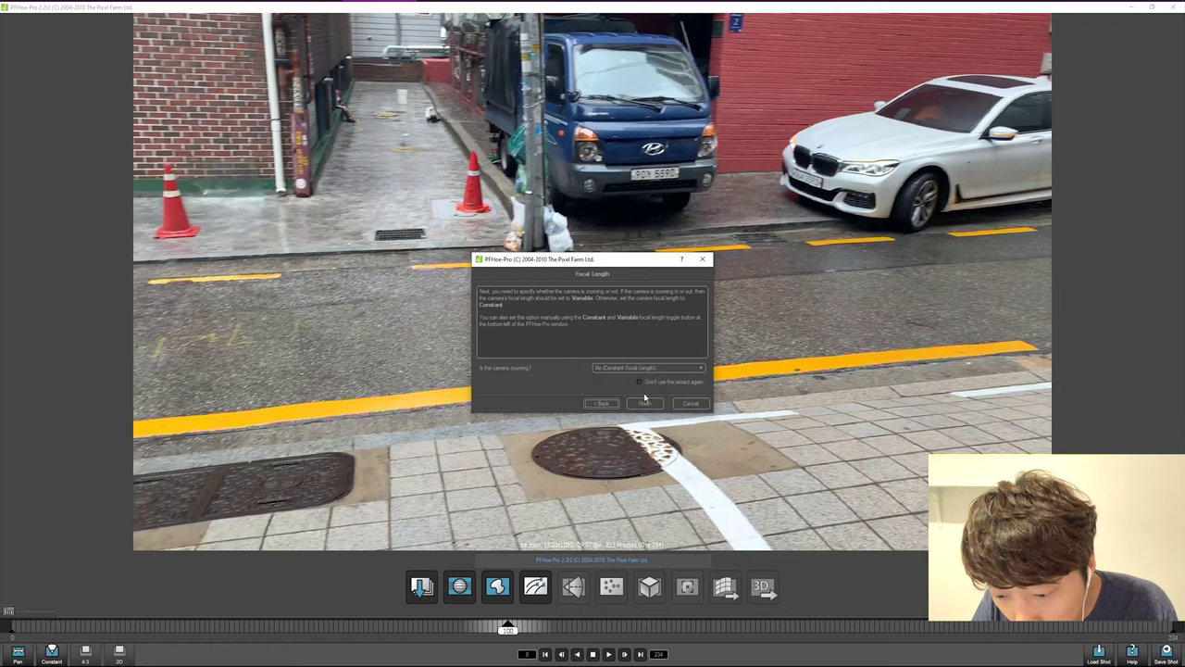
click(645, 404)
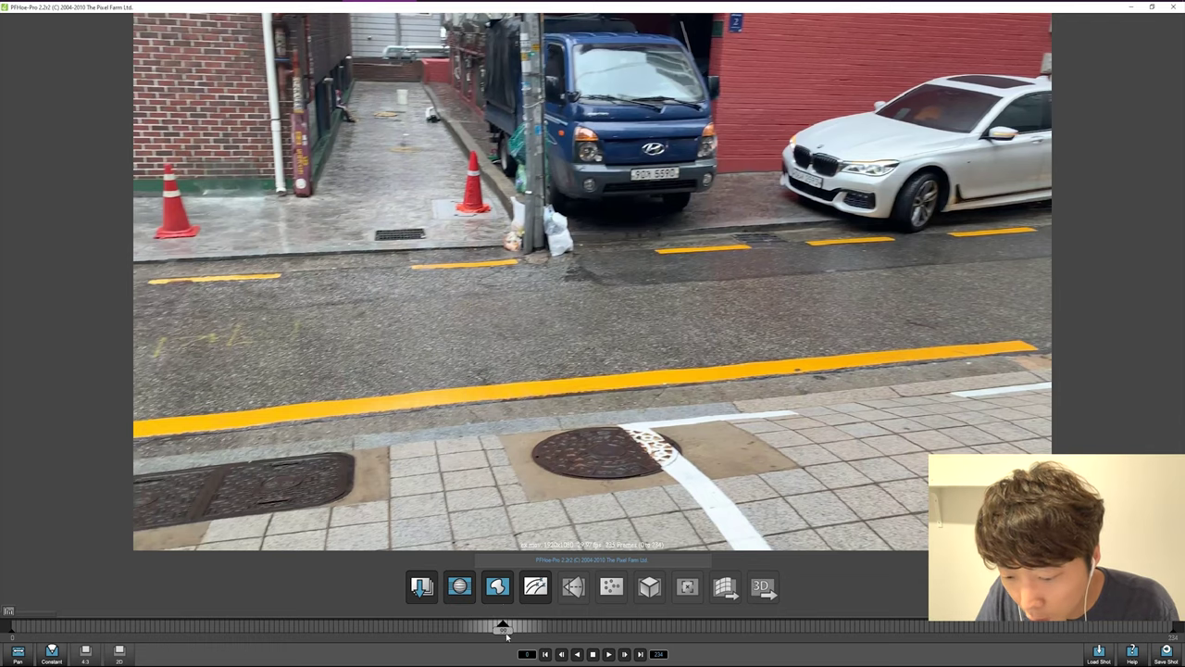
Detect lens-distortion edges on frame 0 and cancel the Load Matte dialog
drag(507, 629, 11, 630)
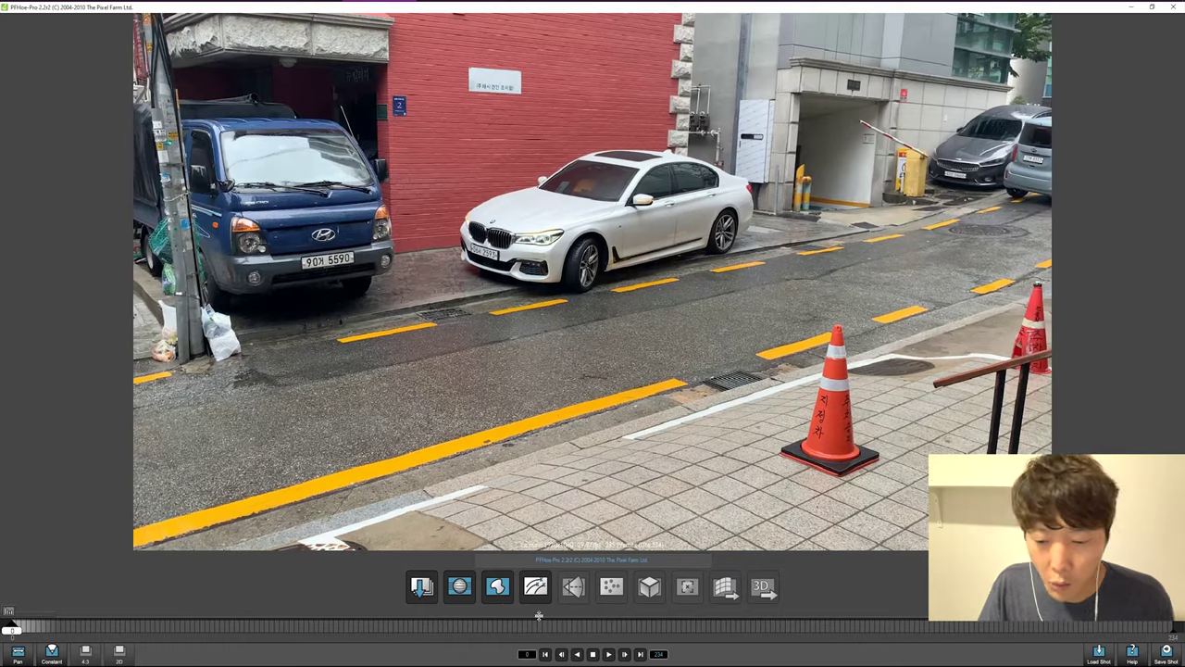
click(464, 594)
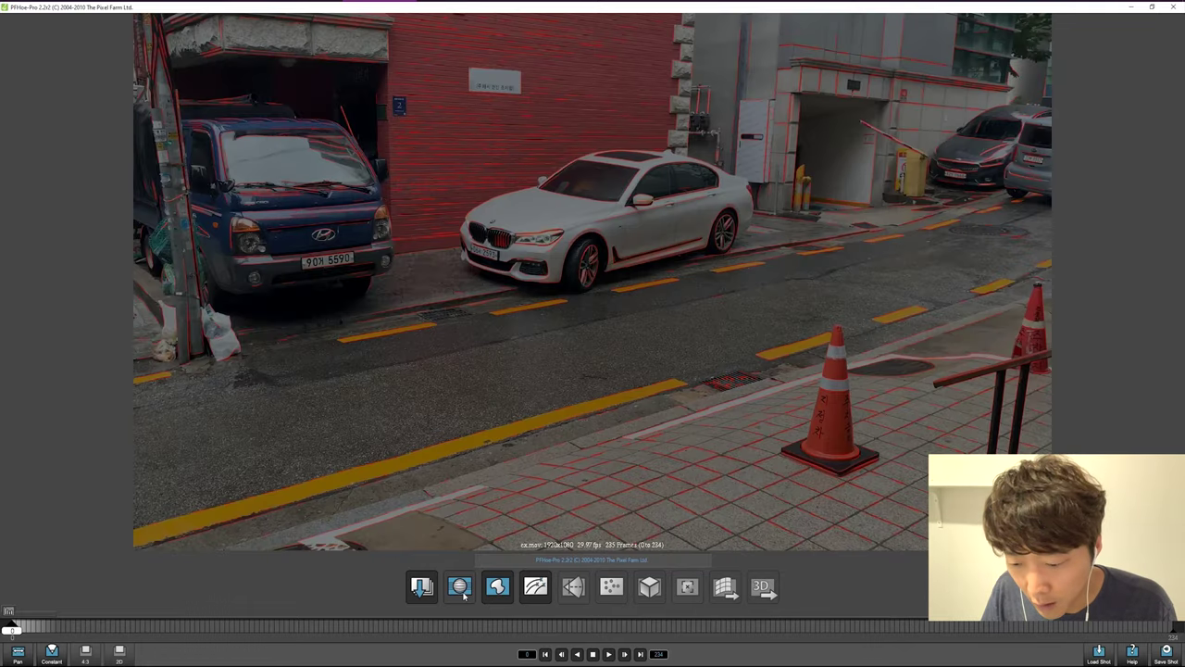
click(499, 589)
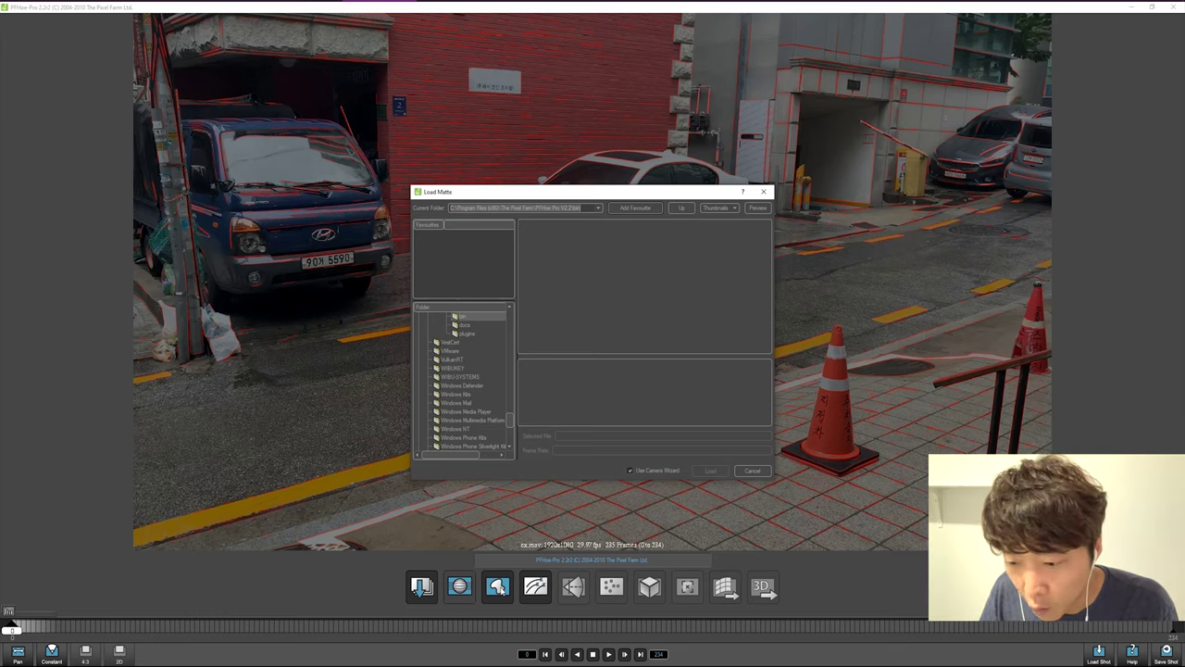
key(Escape)
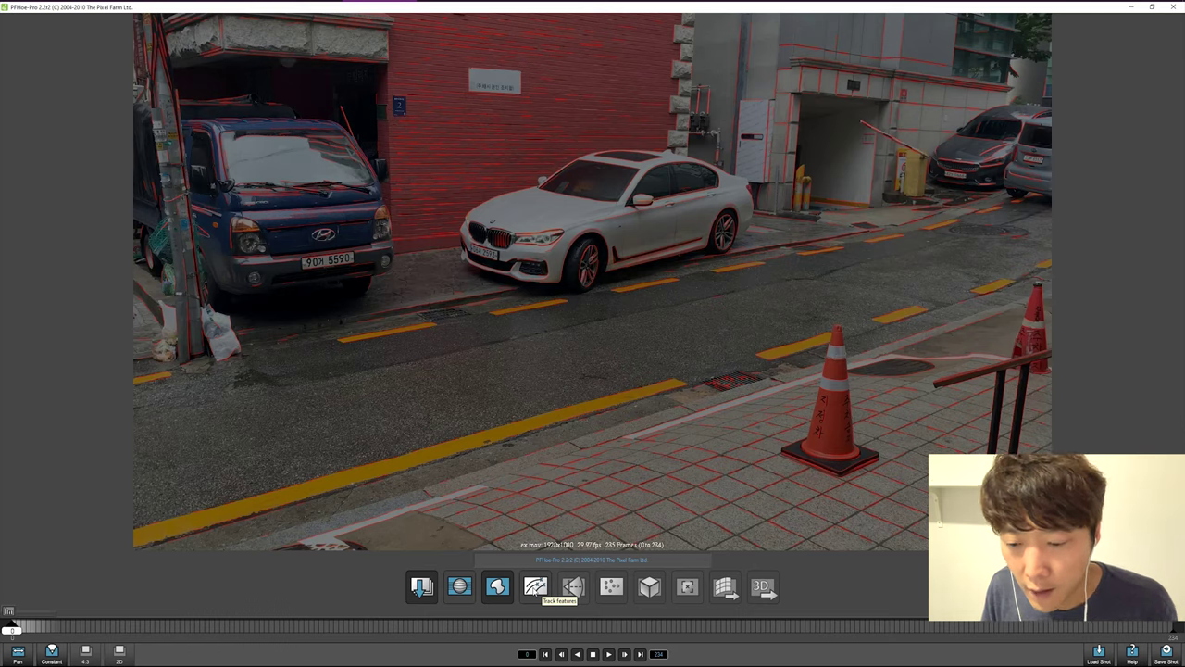
Track features through the ex.mov footage, then estimate focal length and scene orientation
click(536, 589)
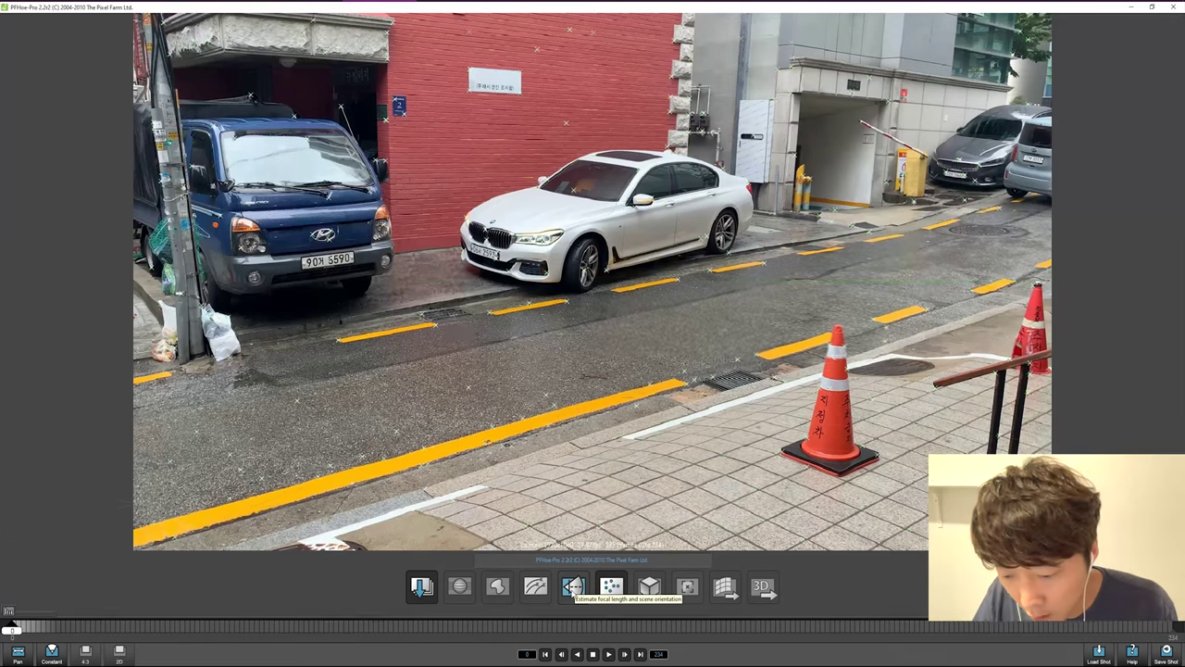
click(573, 586)
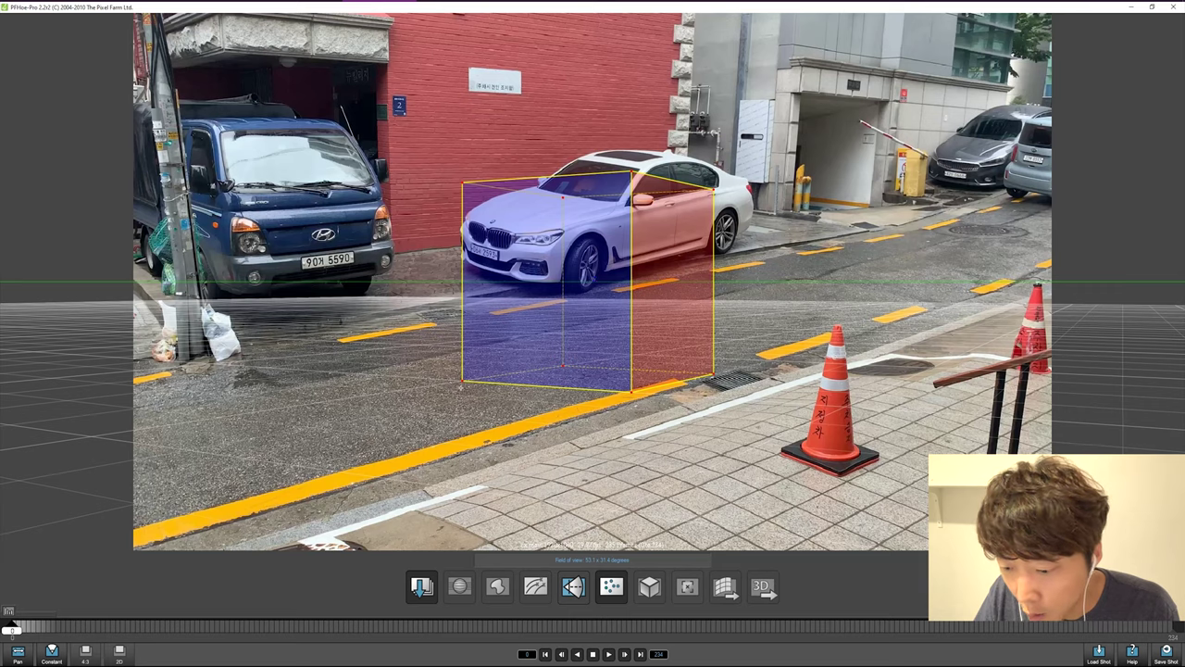
Drag the test cube's corners to fit the white car and the street's lane markings
drag(462, 382, 462, 378)
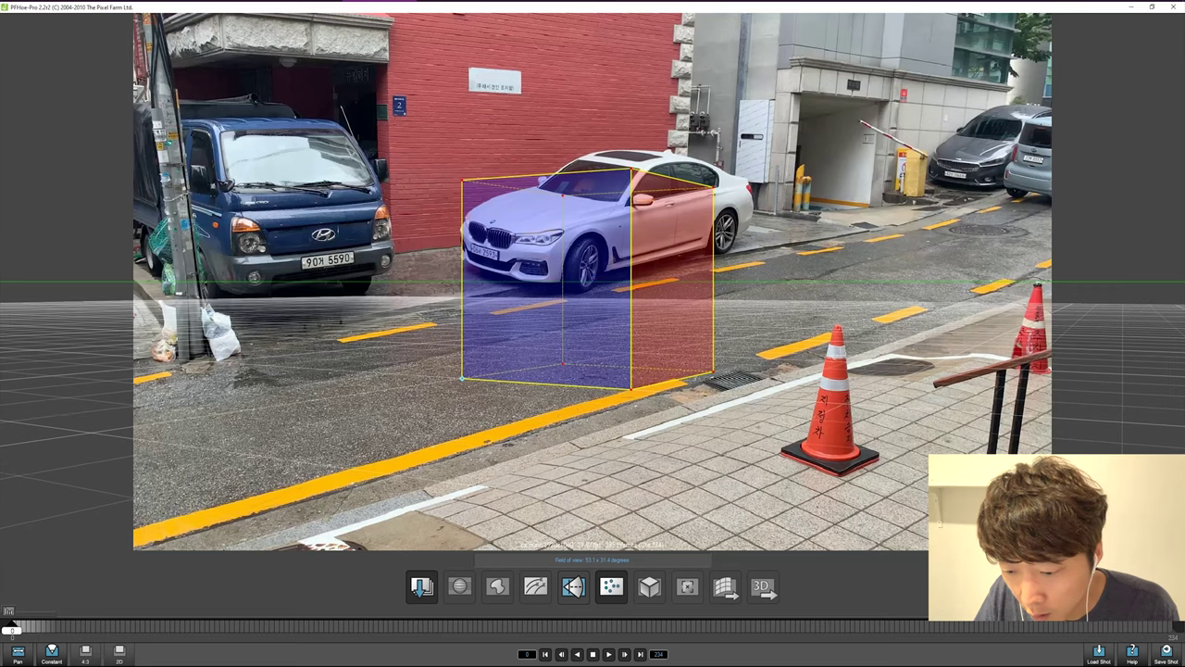
mouse_move(630, 389)
mouse_down()
mouse_move(599, 401)
mouse_move(590, 340)
mouse_up()
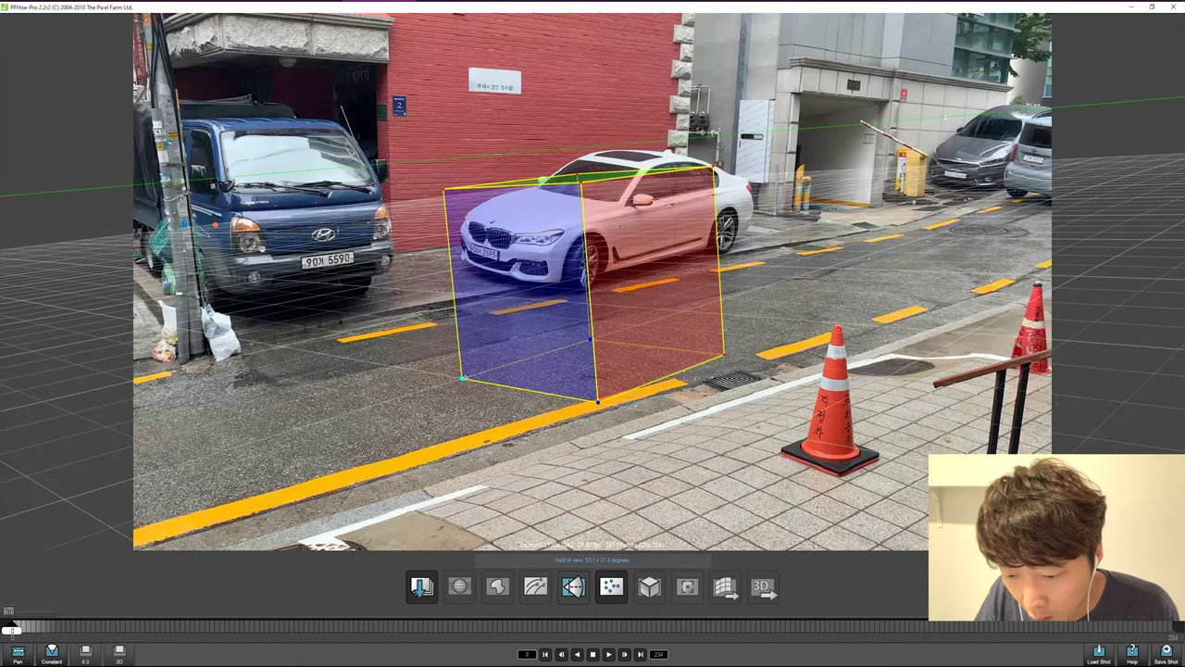
mouse_move(590, 340)
mouse_down()
mouse_move(556, 349)
mouse_move(585, 333)
mouse_move(577, 318)
mouse_up()
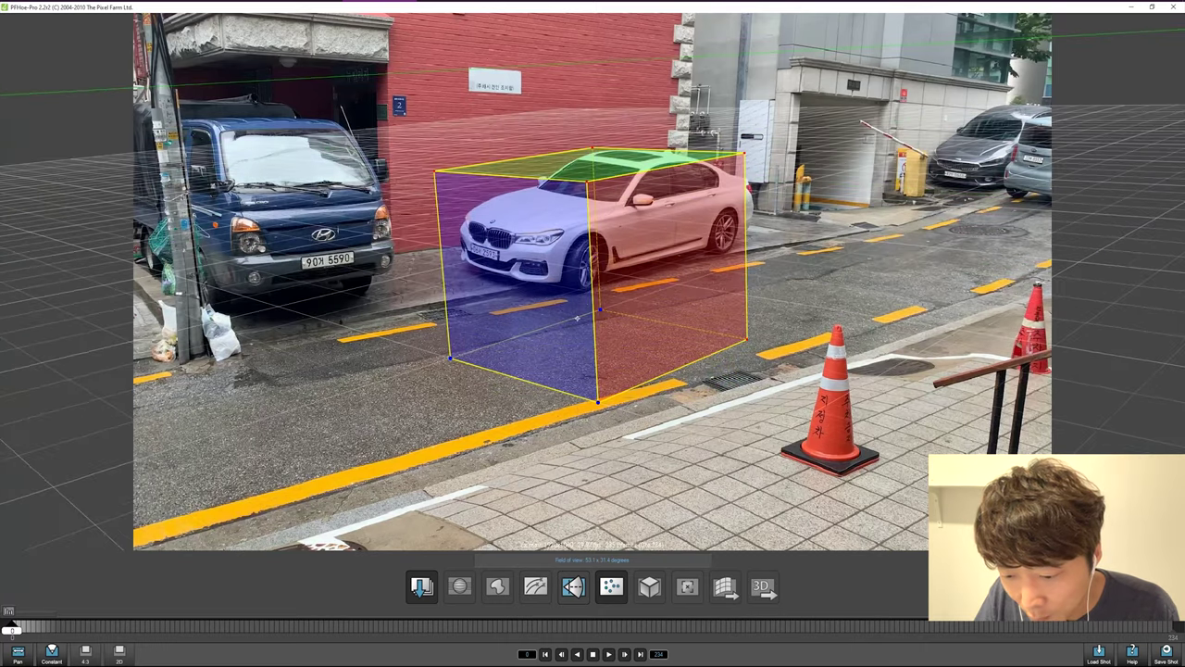
drag(451, 360, 418, 333)
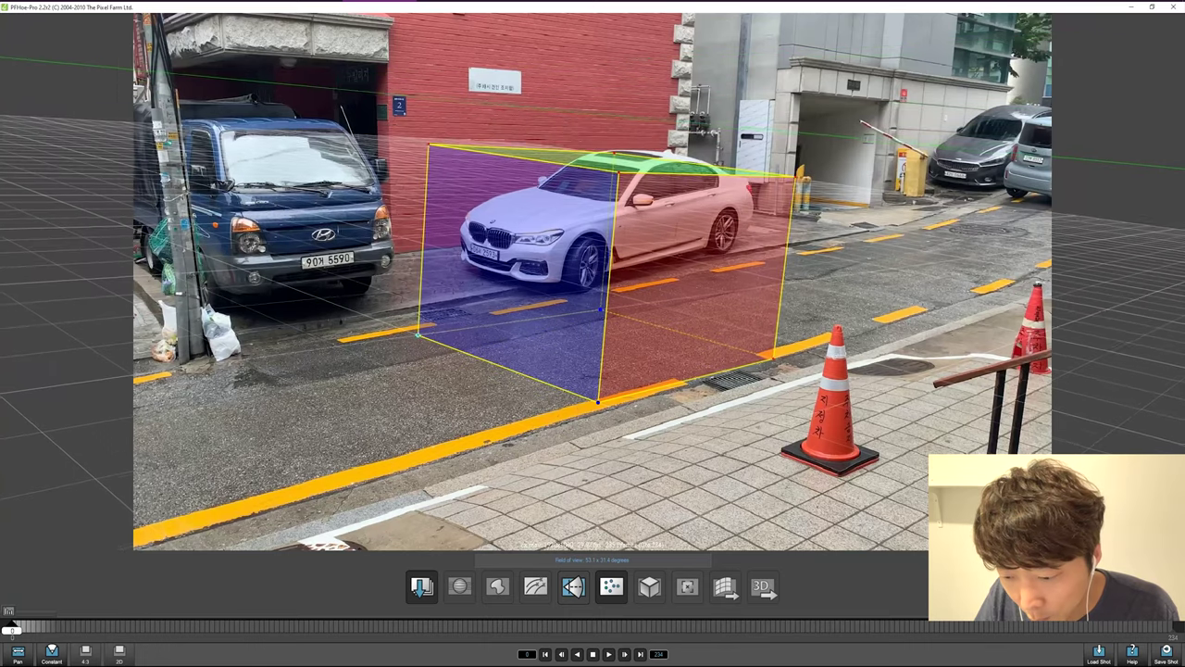
drag(601, 310, 602, 295)
drag(779, 343, 787, 345)
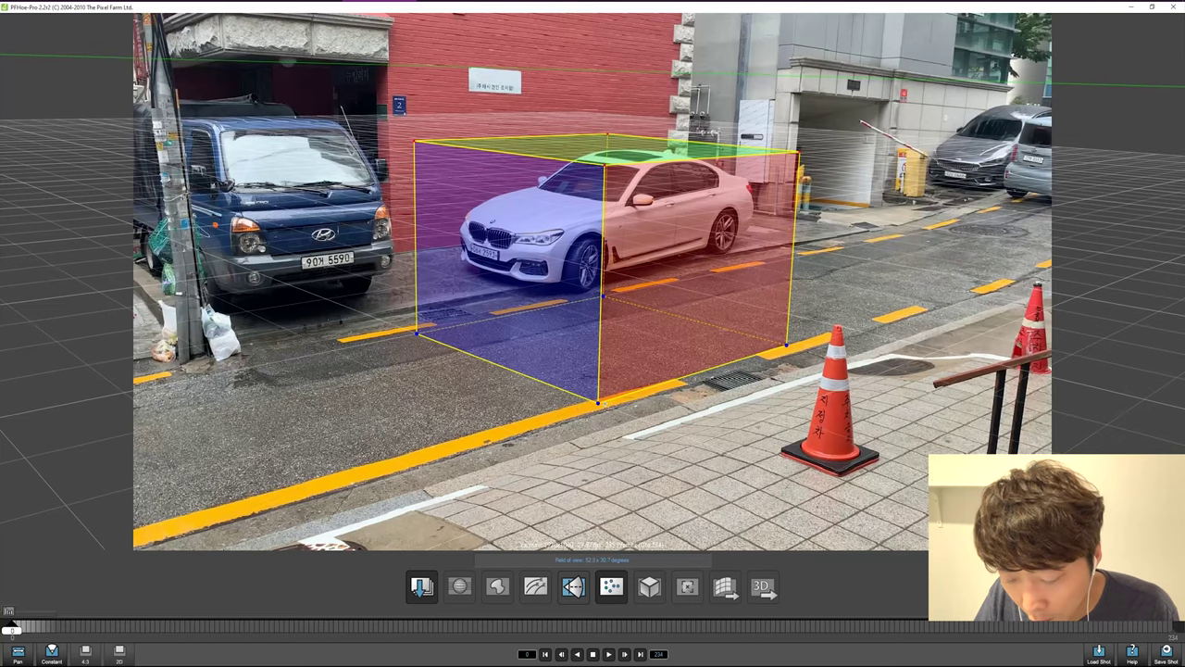
drag(599, 402, 581, 401)
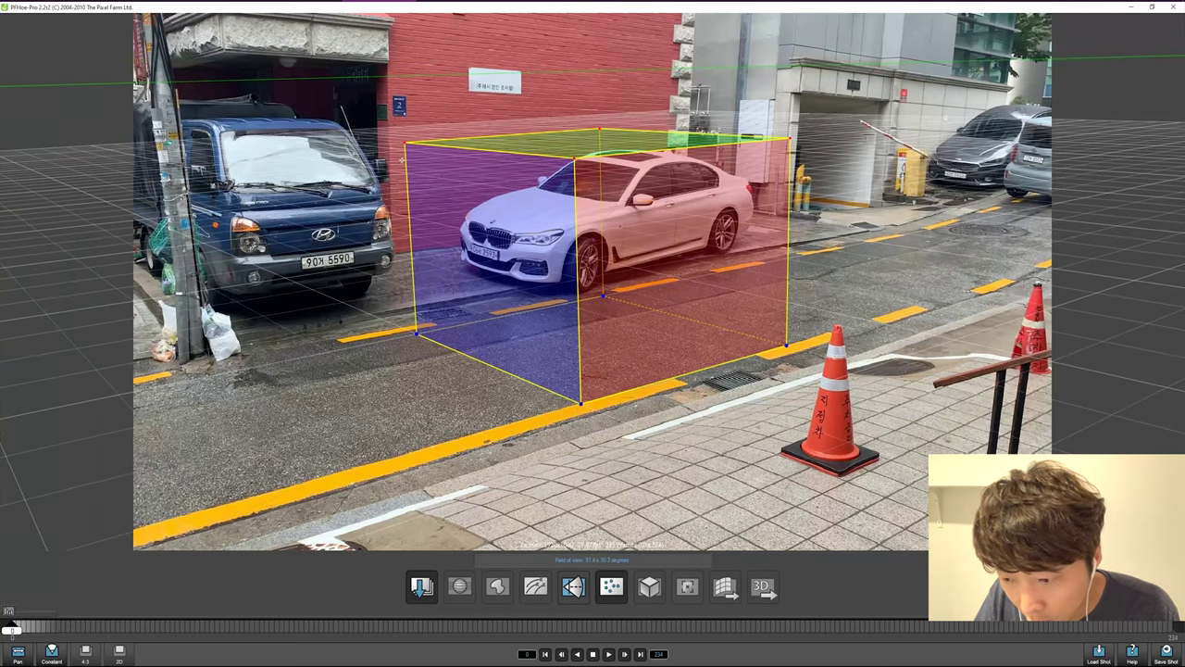
drag(405, 144, 412, 145)
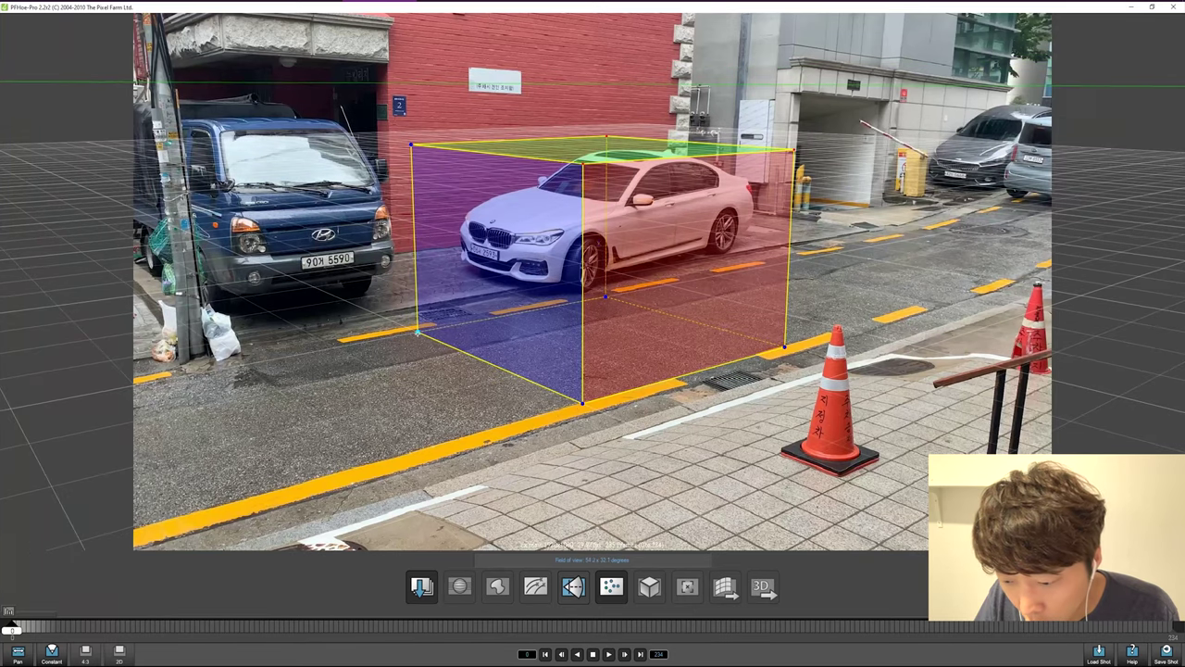
drag(417, 331, 414, 331)
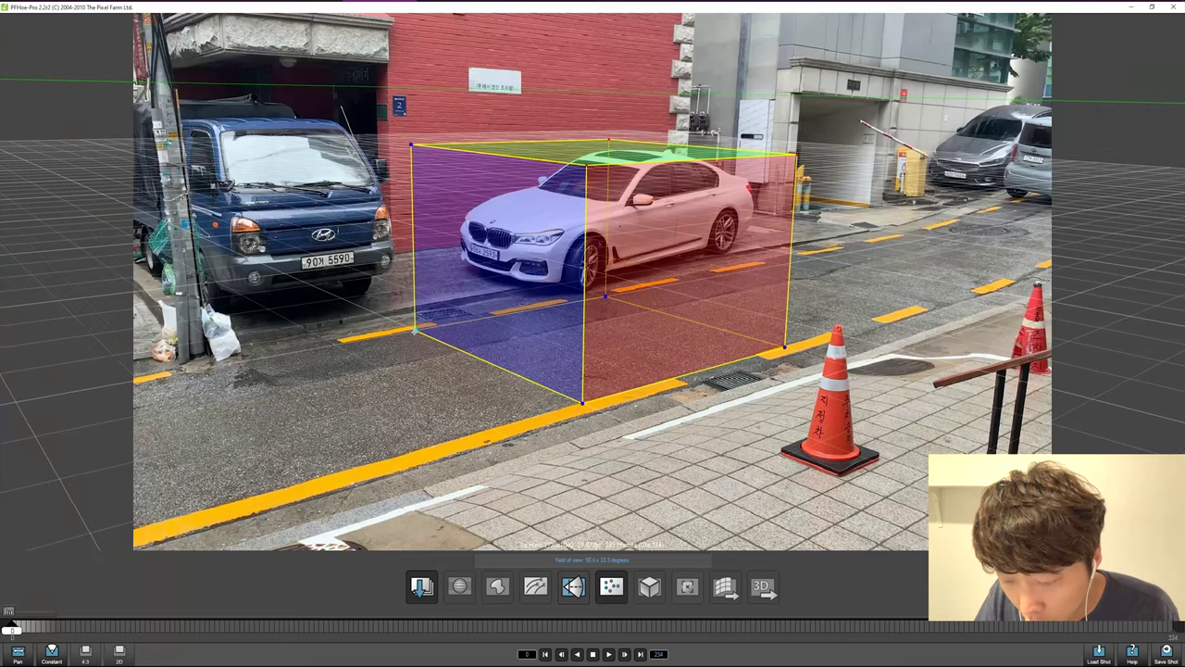
drag(605, 296, 598, 296)
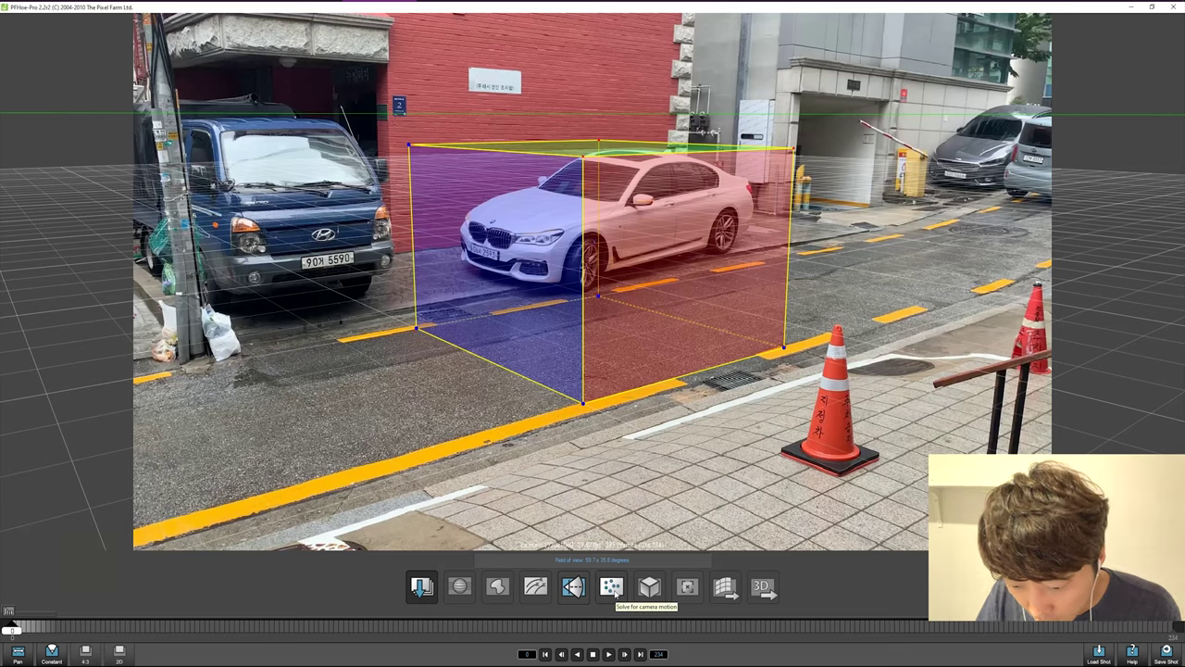
Solve the camera motion, accept the quality warning, and scrub the timeline to verify
click(612, 588)
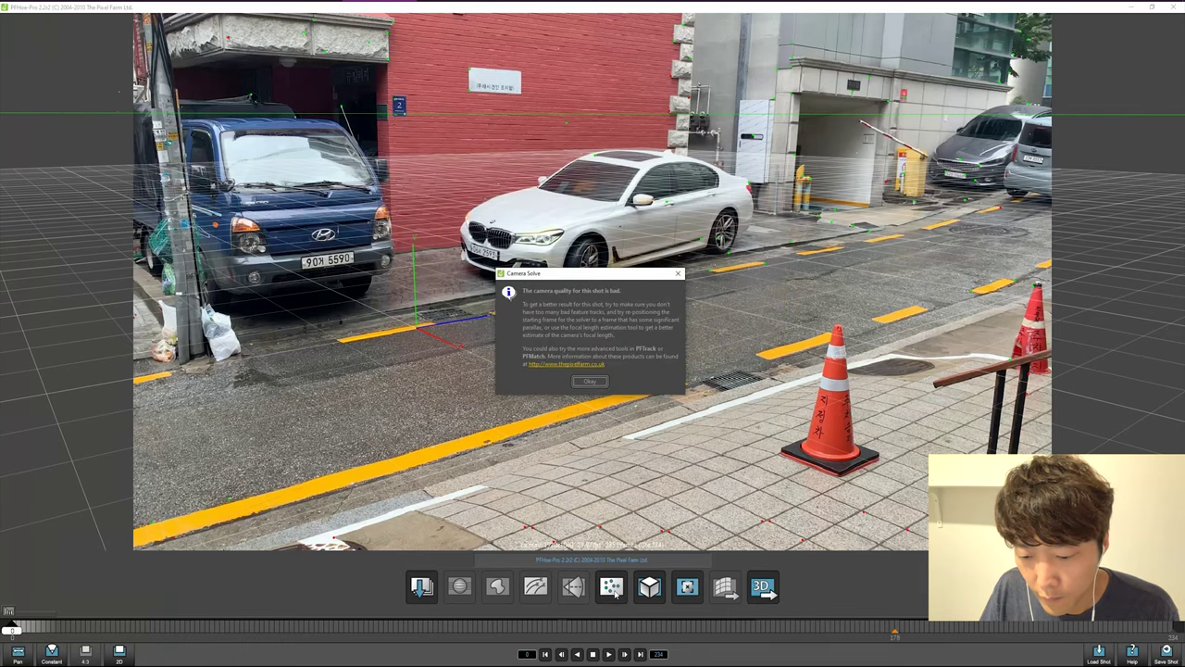
click(589, 381)
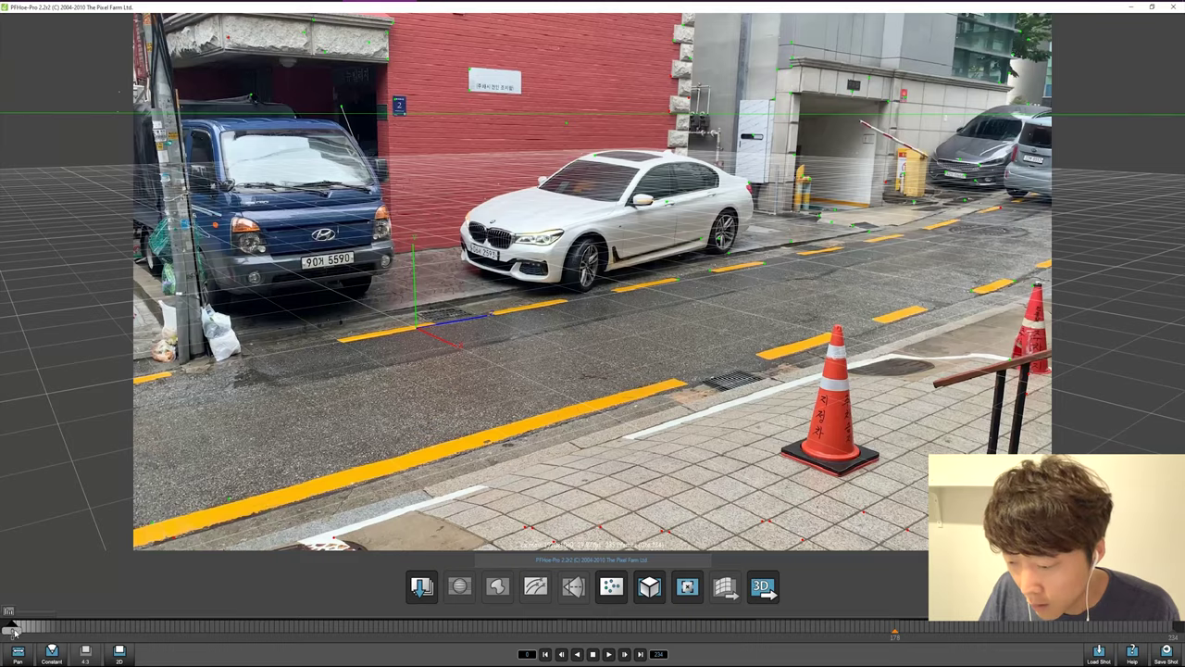
drag(30, 629, 434, 630)
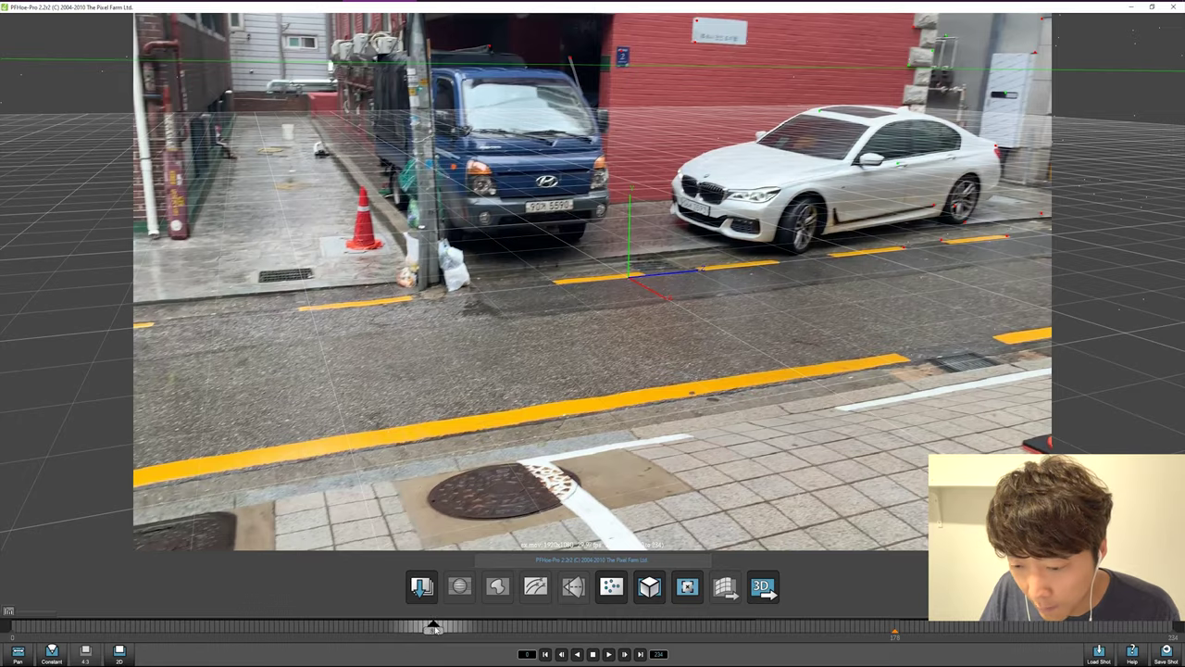
drag(436, 629, 955, 629)
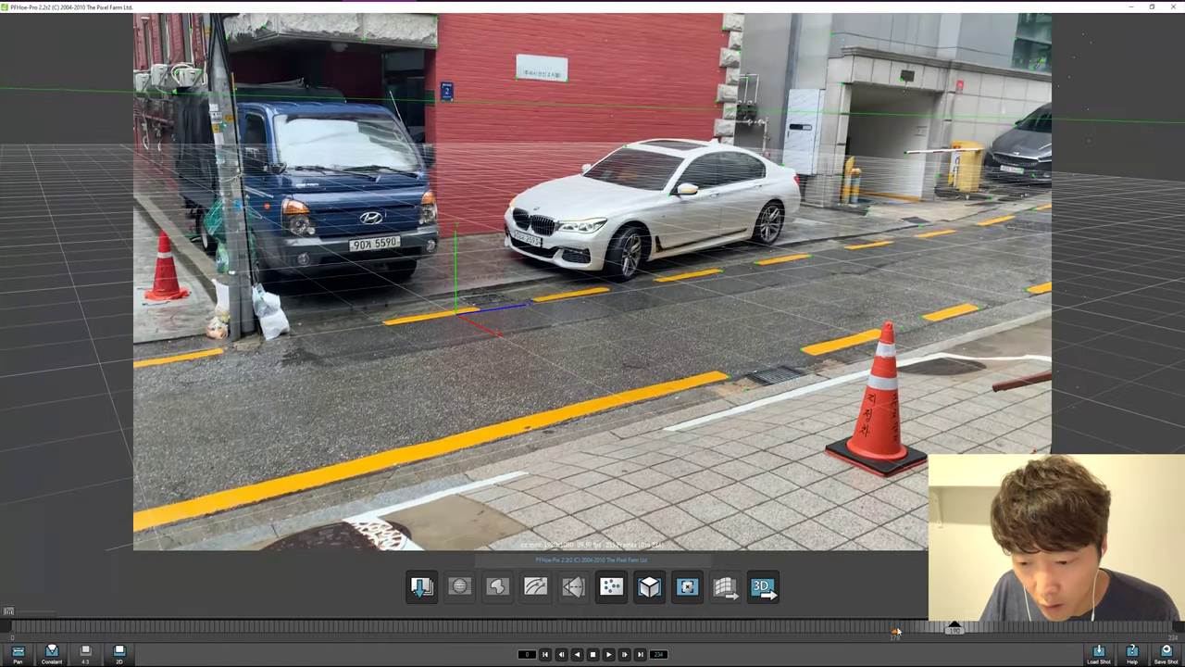
click(896, 631)
click(438, 630)
drag(479, 624, 861, 628)
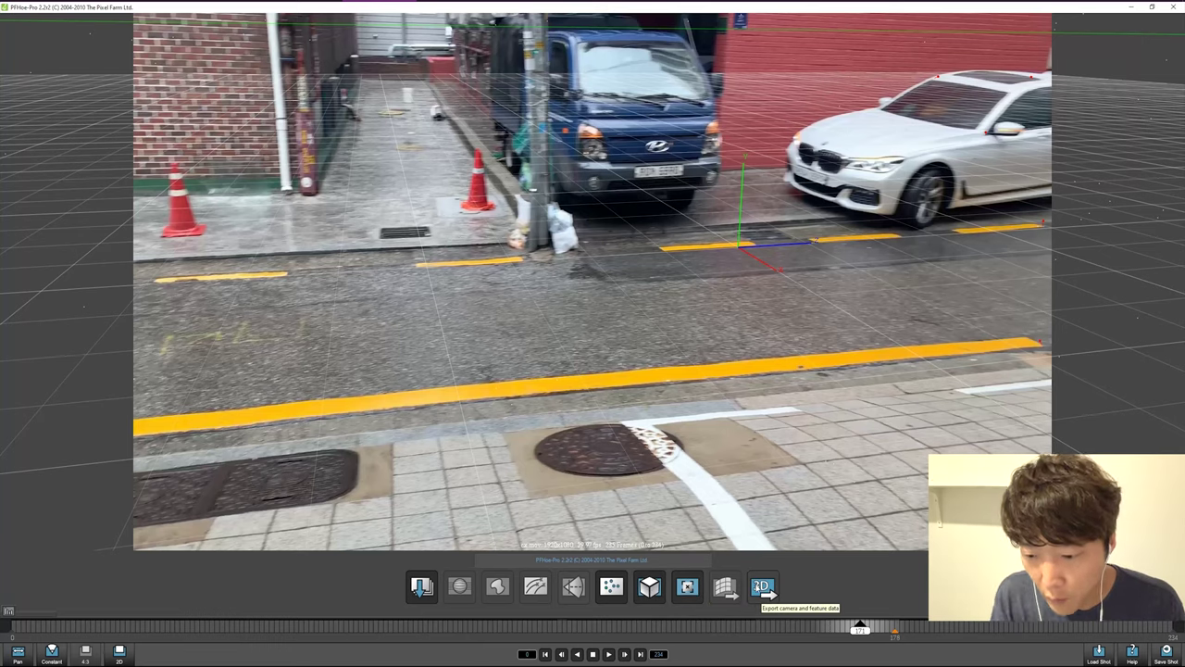
Export the camera and feature data as a 3DS Max Script with scale factor 100
click(762, 587)
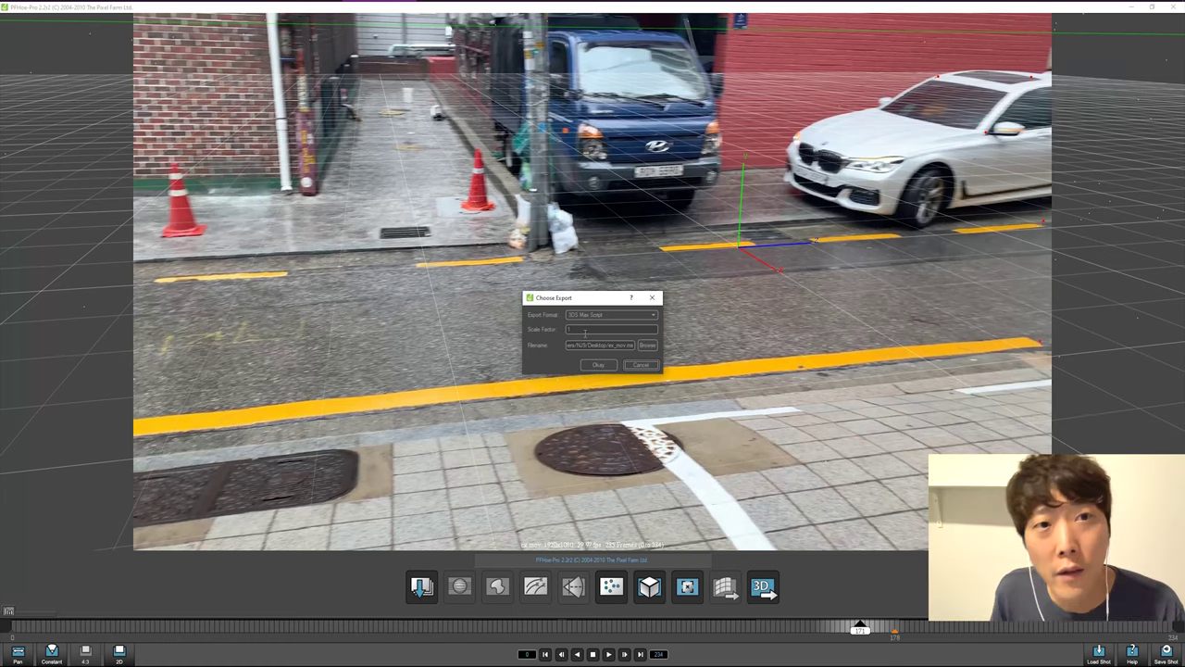
mouse_move(611, 330)
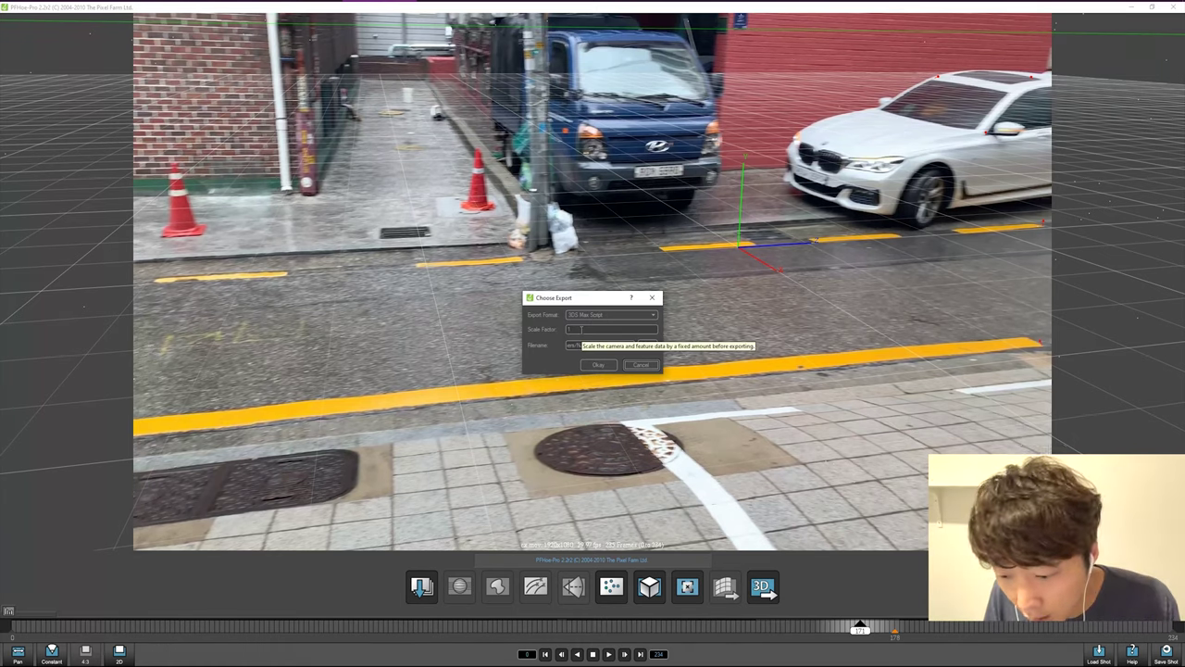
text(00)
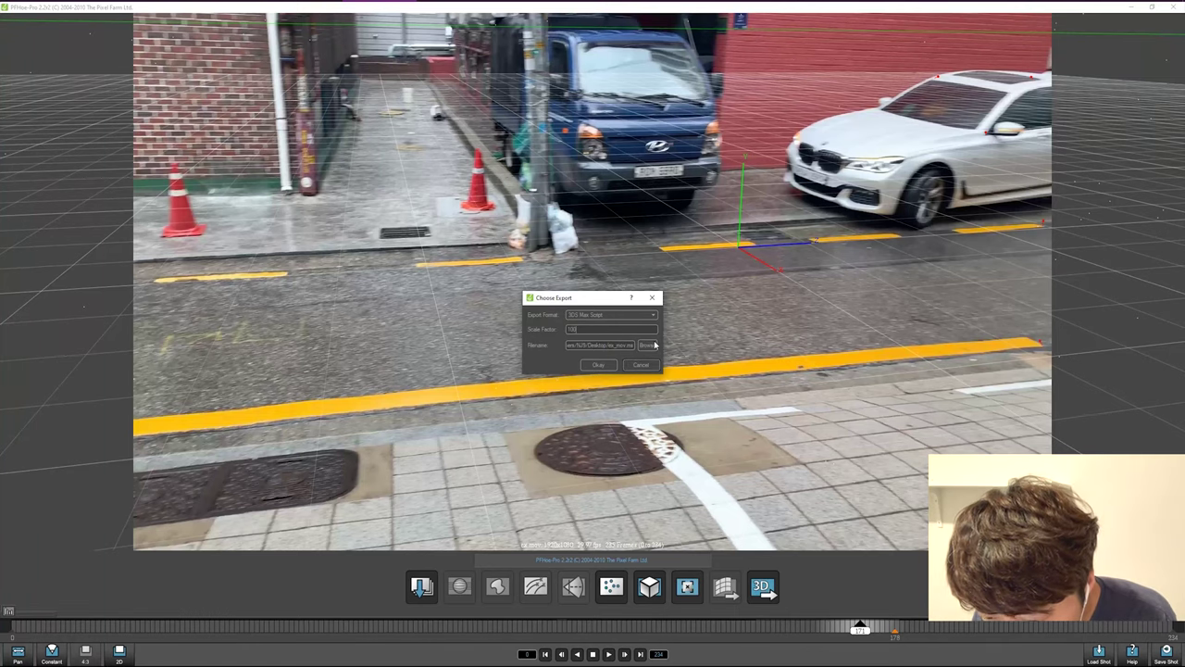
click(600, 366)
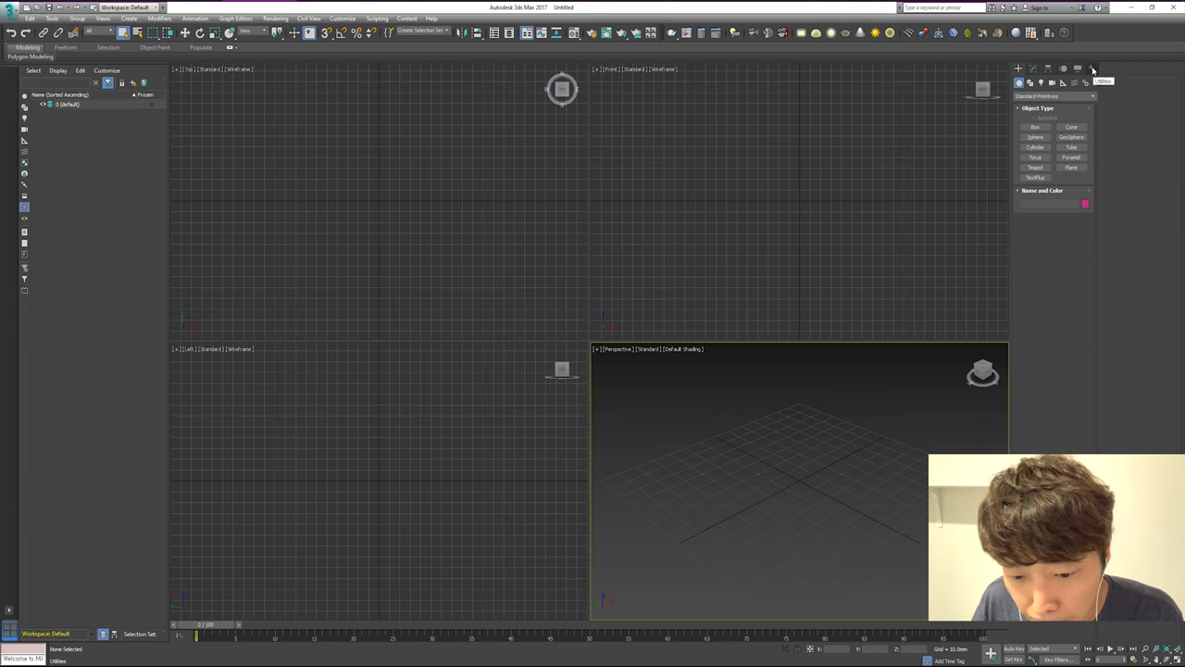
Run the ex_mov.ms script from the Desktop via Utilities to add the tracked camera
click(1093, 69)
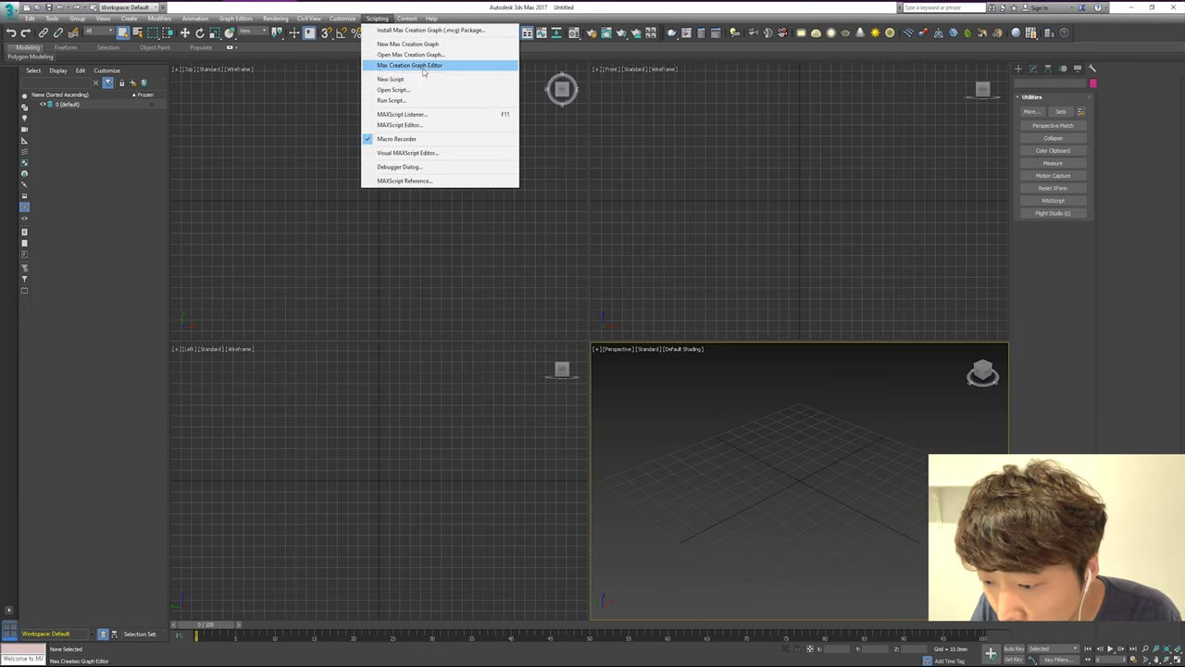
click(423, 102)
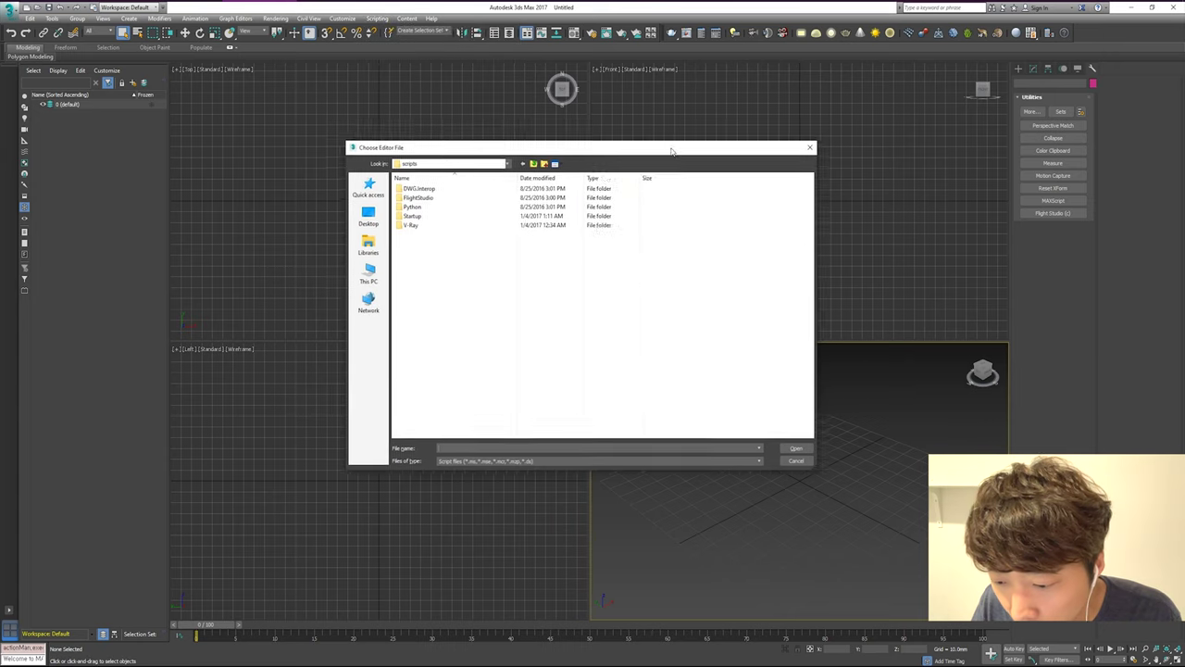
drag(672, 150, 680, 153)
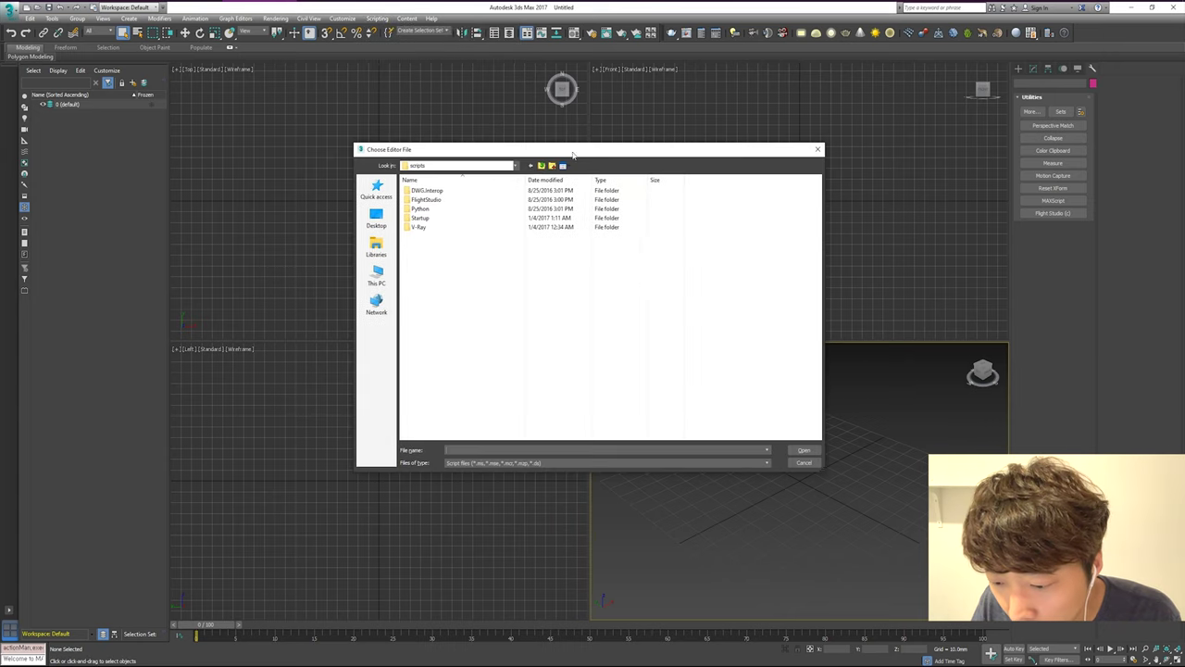
click(540, 167)
click(540, 167)
click(540, 167)
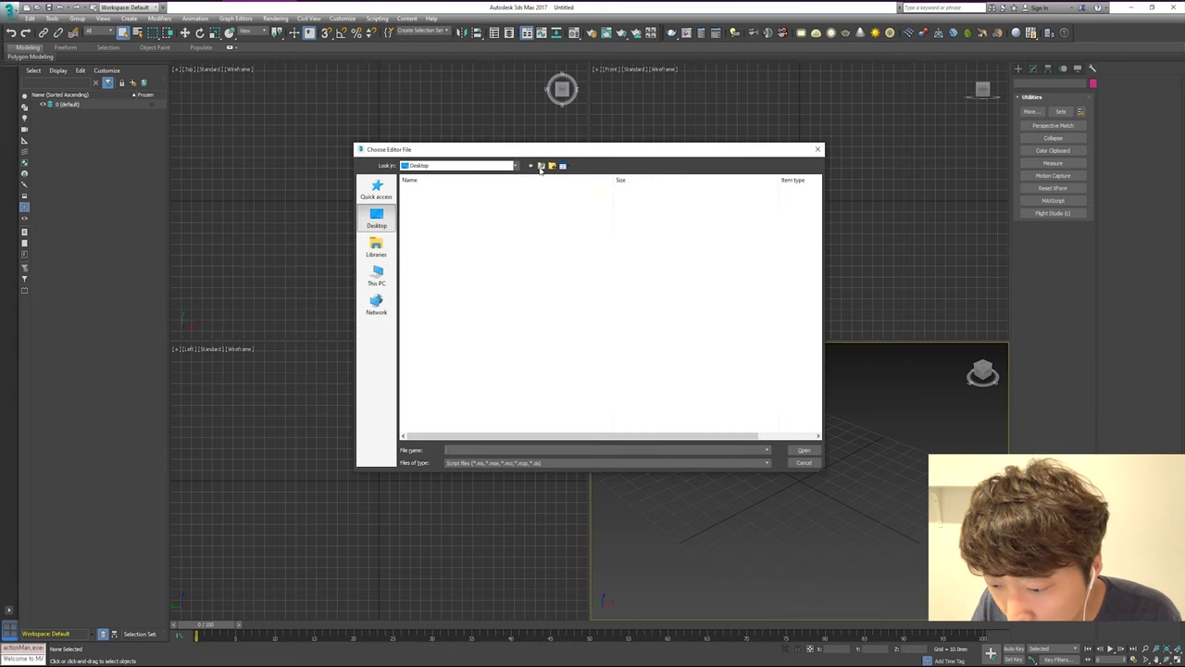
click(540, 167)
click(450, 191)
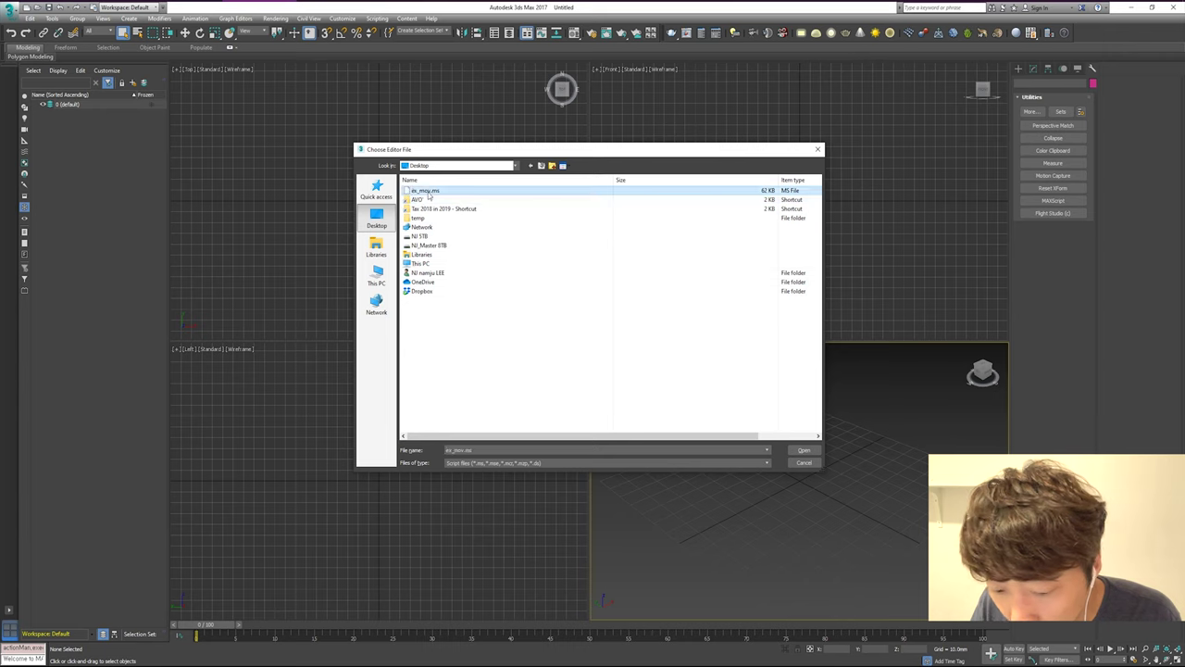
click(803, 450)
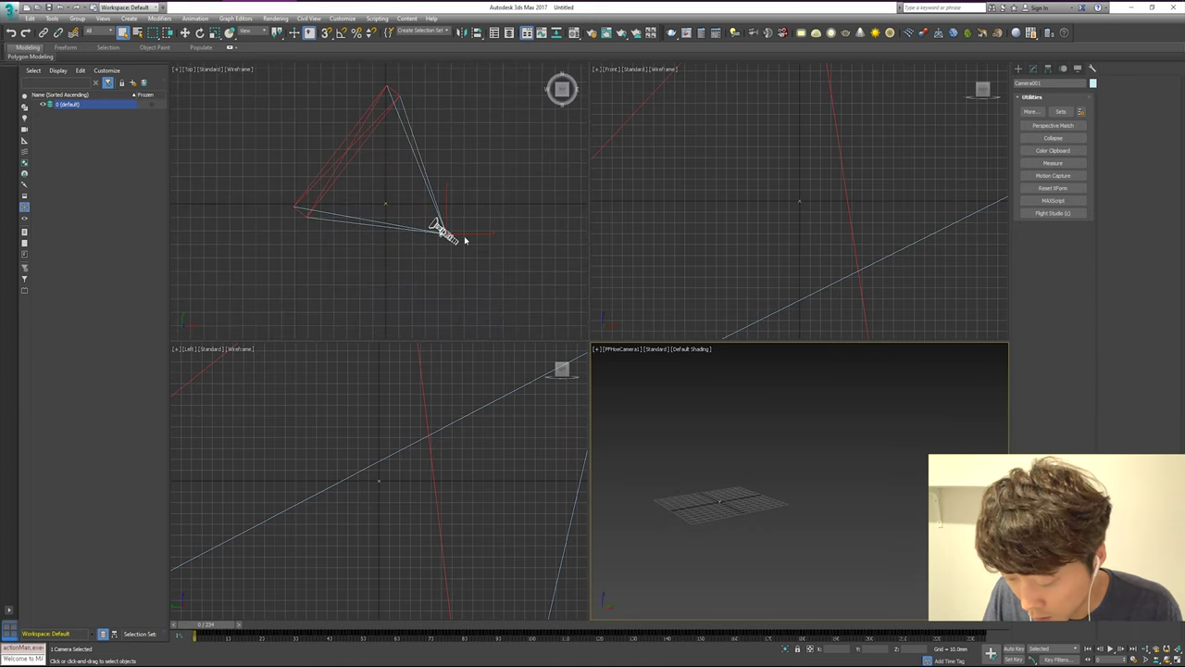
Maximize and orbit the Top viewport, then play the camera animation to frame 217
click(465, 239)
key(alt+w)
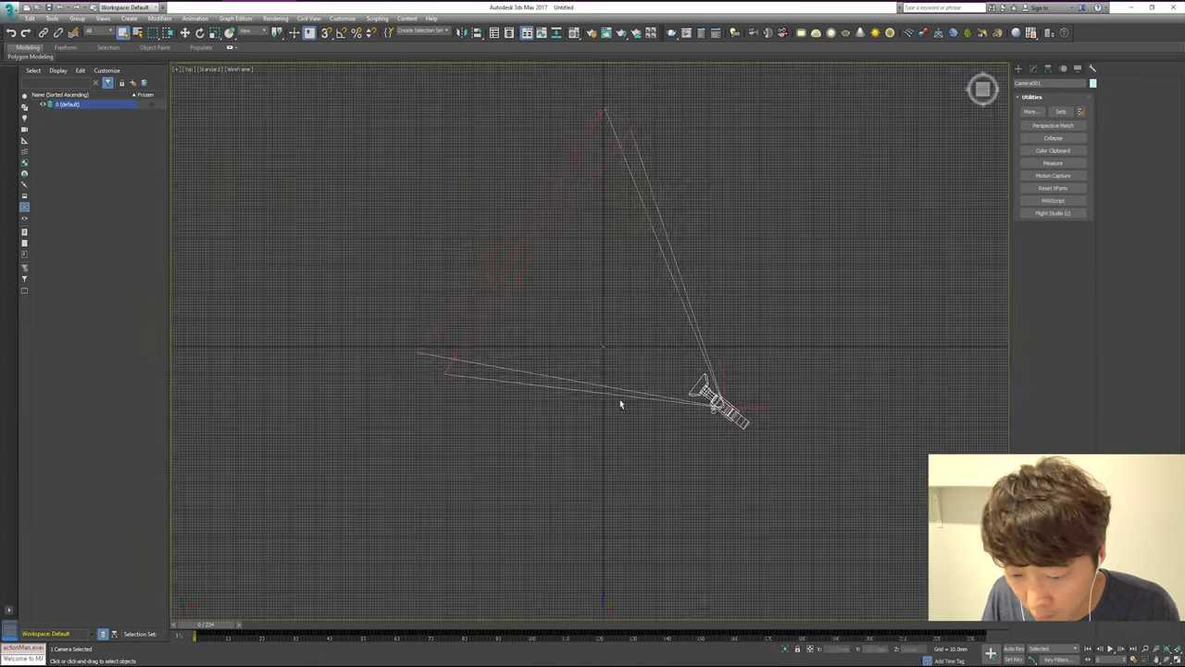
alt+middle_drag(619, 399, 639, 303)
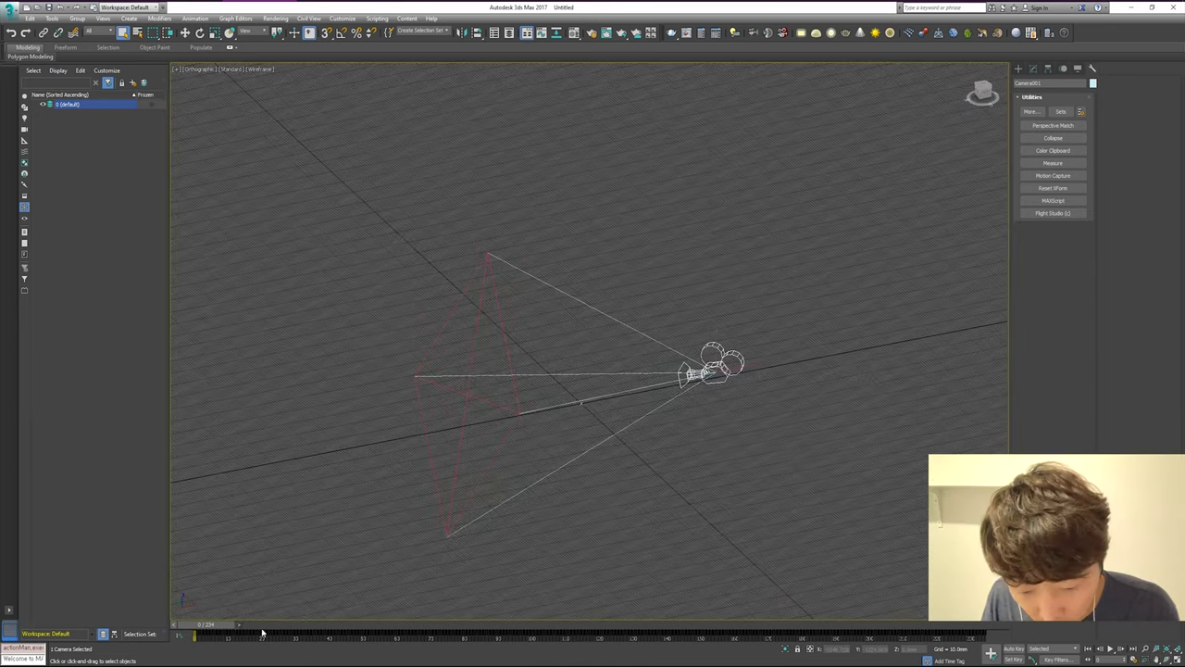
click(1115, 650)
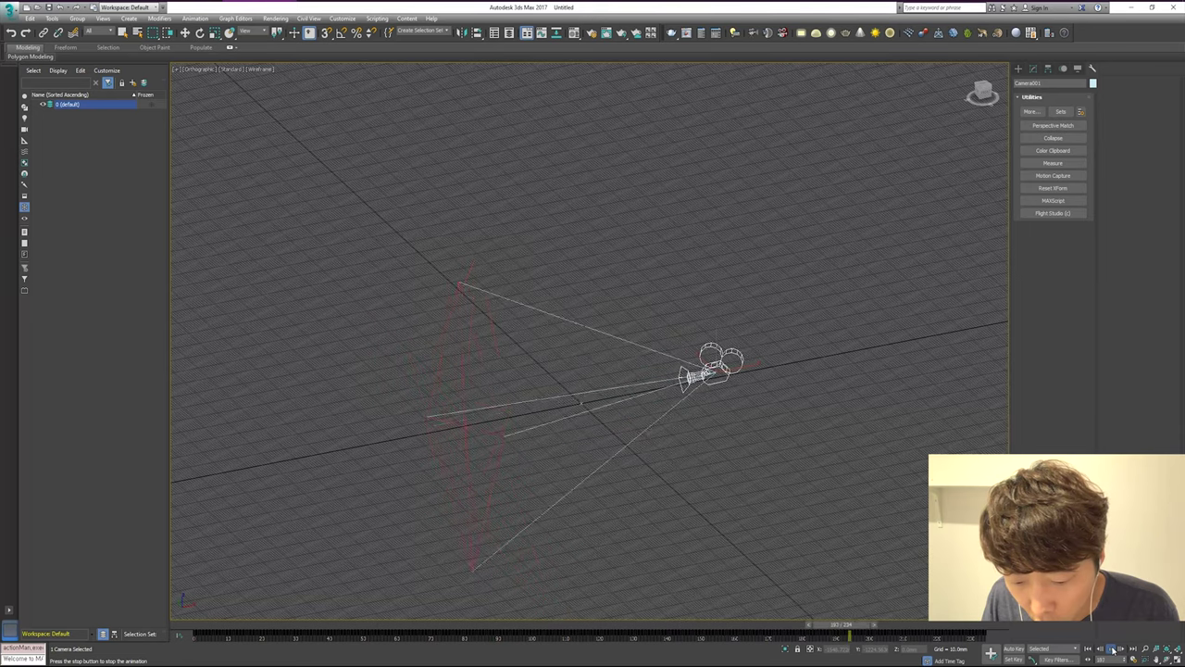
click(1113, 650)
scroll(735, 432, up, 2)
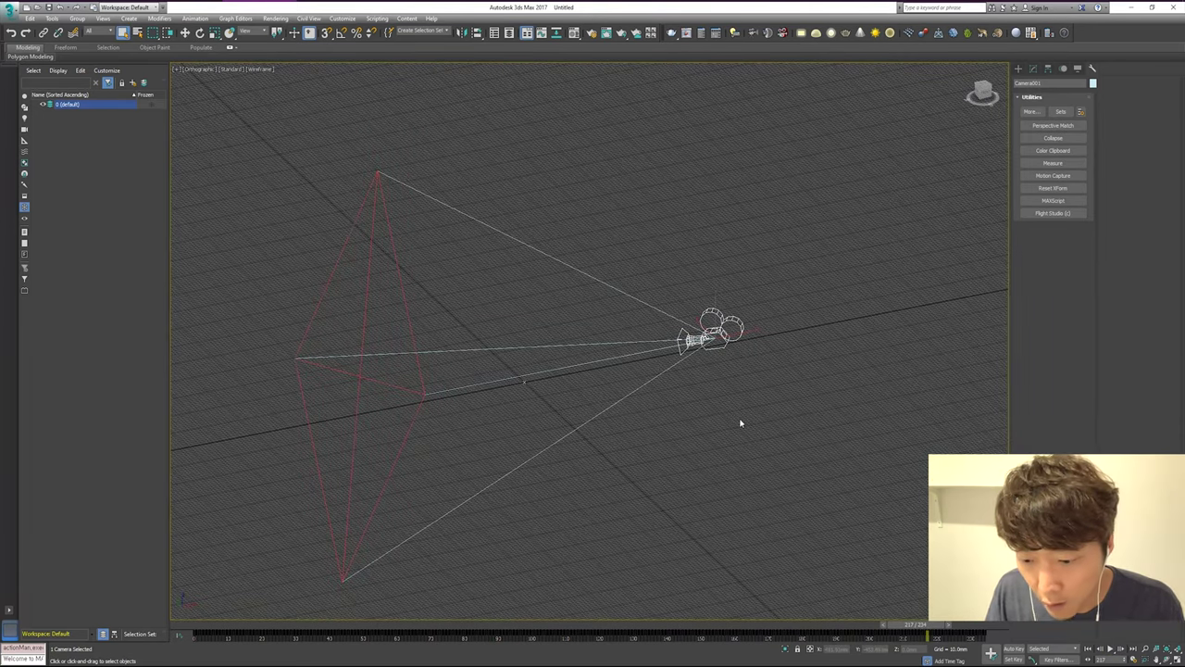
Restore the four-viewport layout and set the lower-right viewport to PFHoeCamera1
key(alt+w)
click(740, 420)
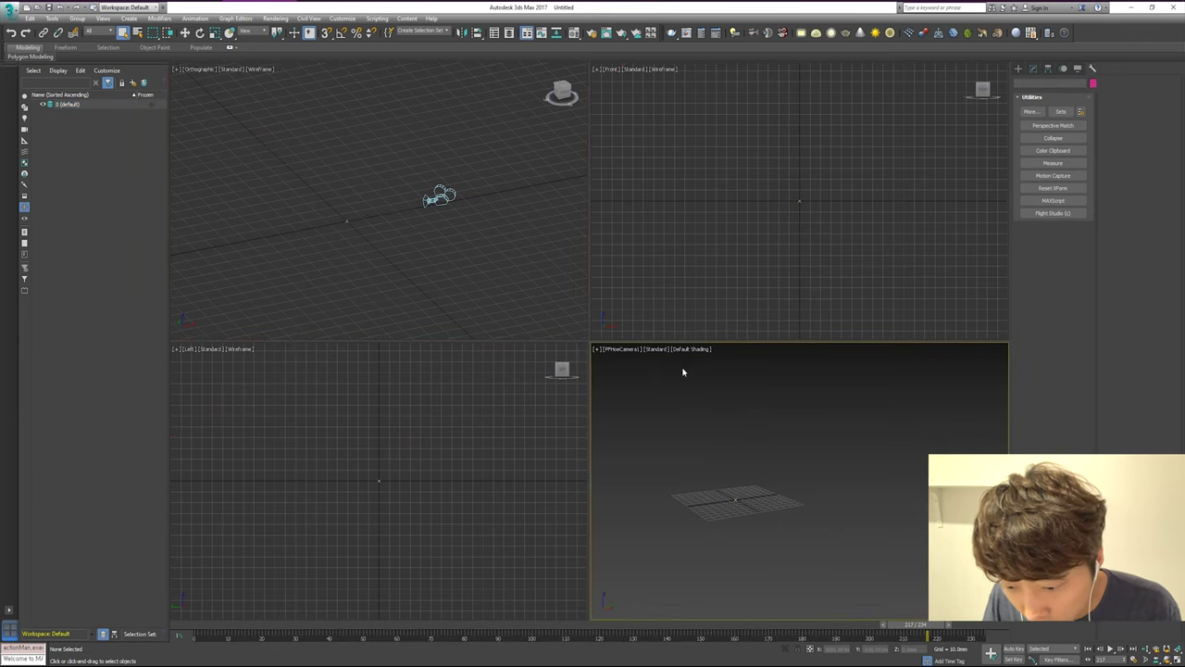
click(627, 349)
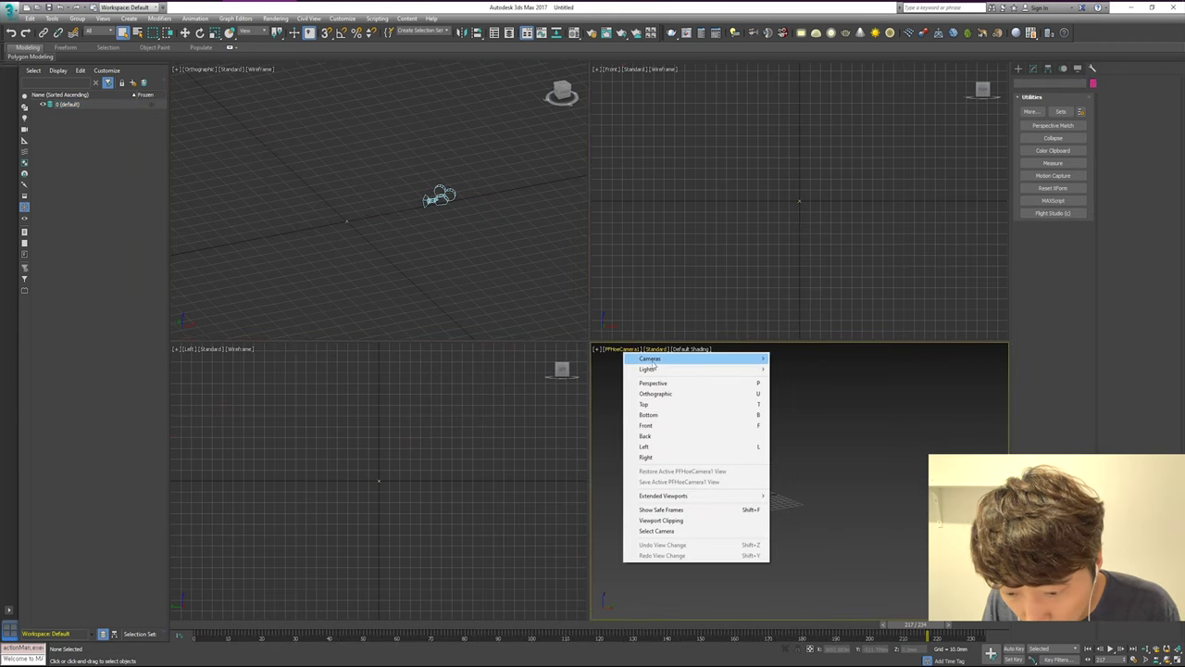
mouse_move(651, 358)
click(804, 358)
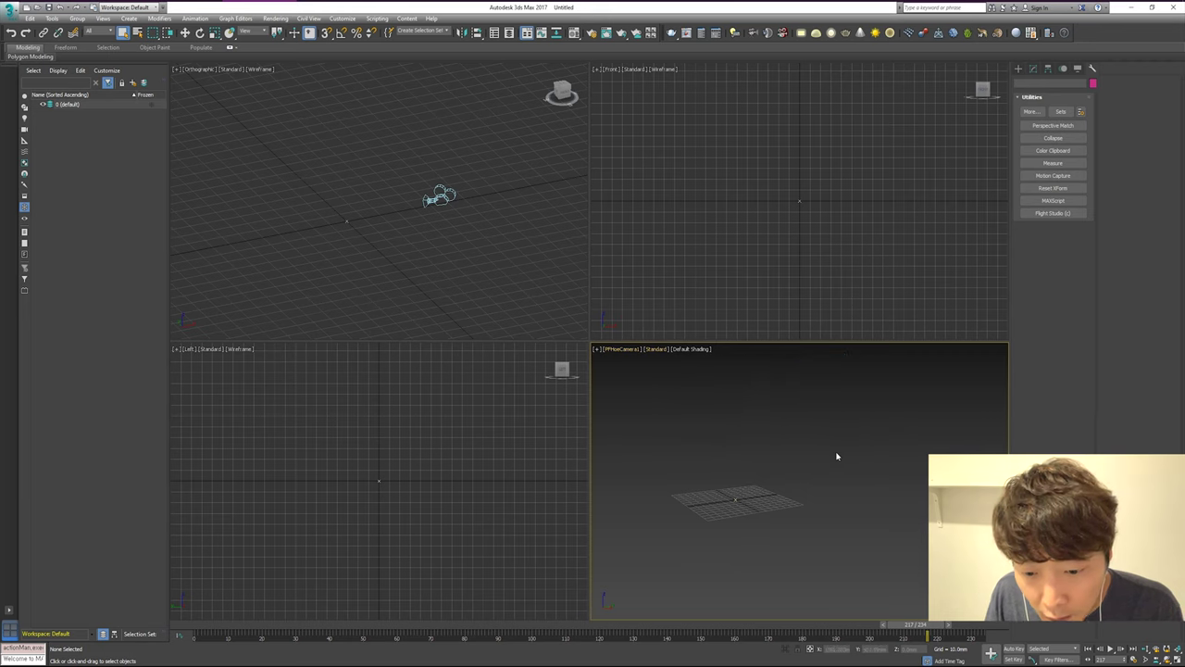
Draw a large Plane001 ground plane beneath the camera, then maximize the PFHoeCamera1 view
click(1019, 69)
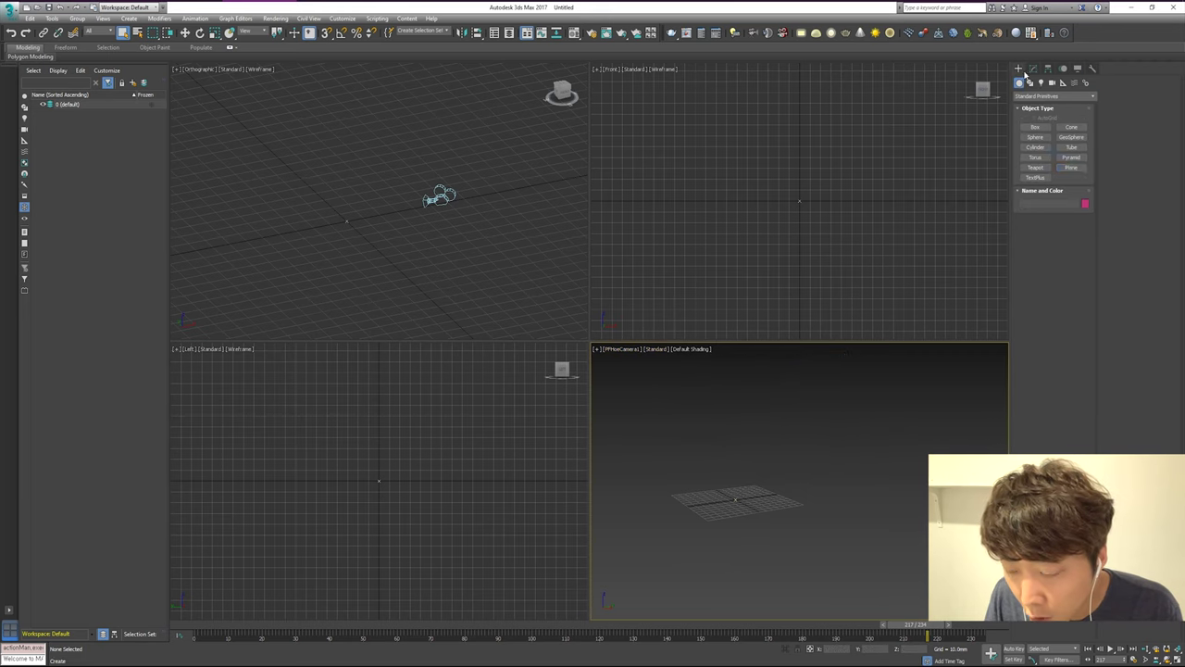
click(1071, 168)
mouse_move(272, 133)
alt+middle_down()
mouse_move(309, 124)
mouse_move(335, 178)
alt+middle_up()
drag(439, 225, 430, 193)
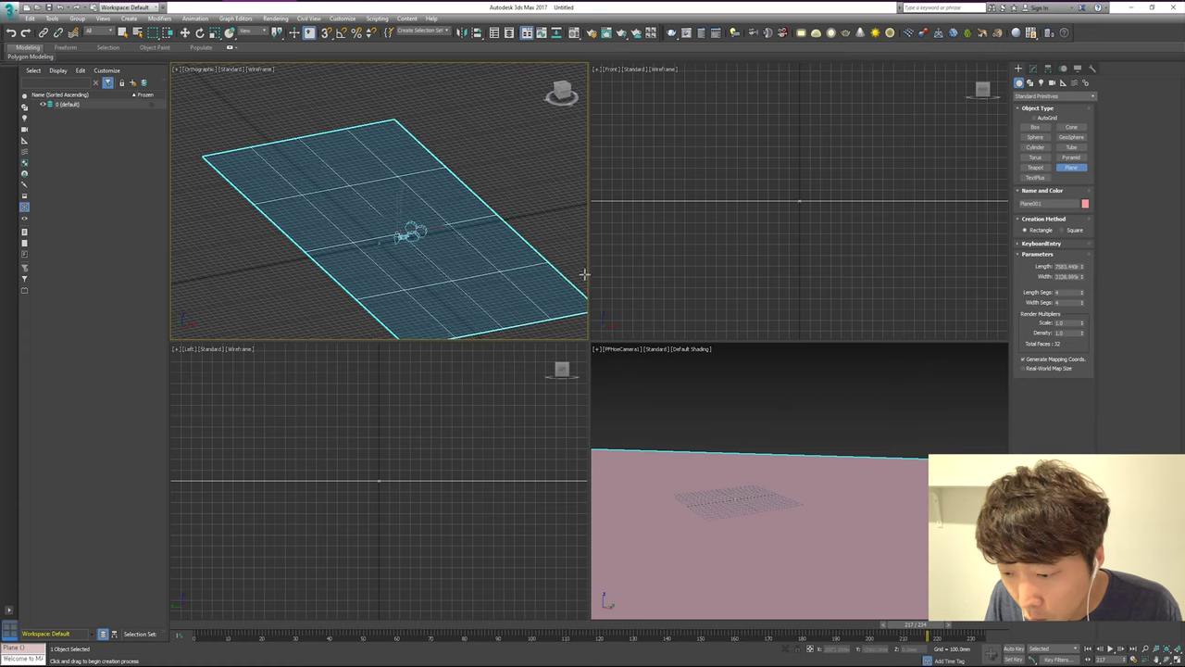
key(w)
alt+middle_drag(417, 196, 407, 222)
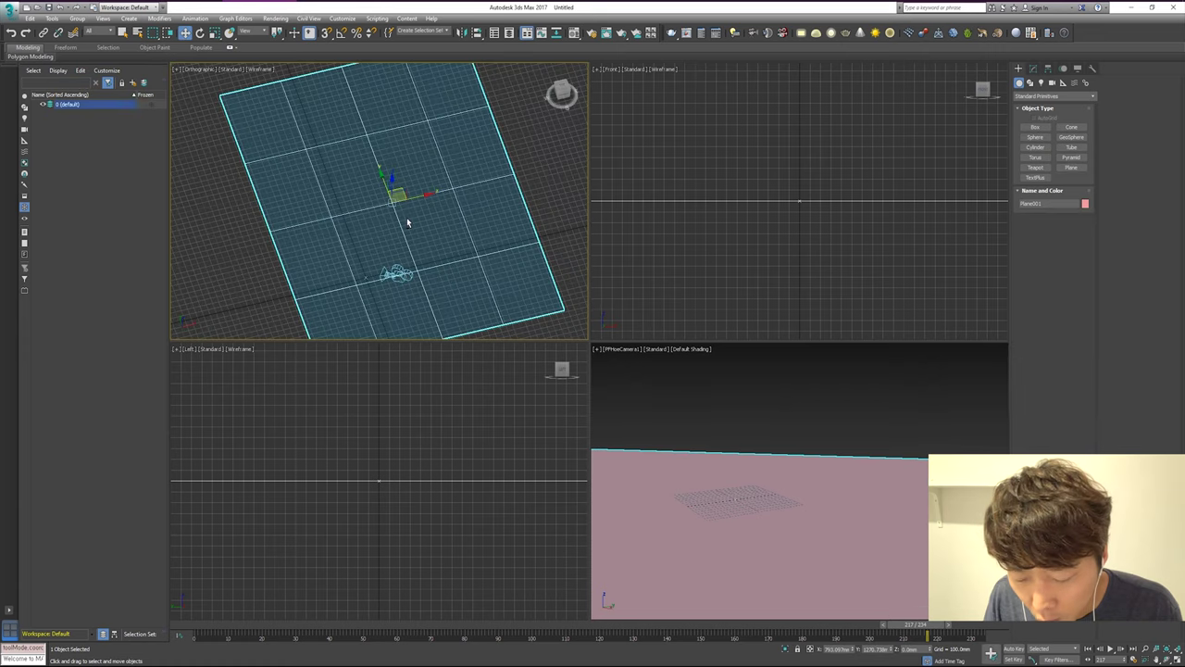
drag(401, 189, 366, 250)
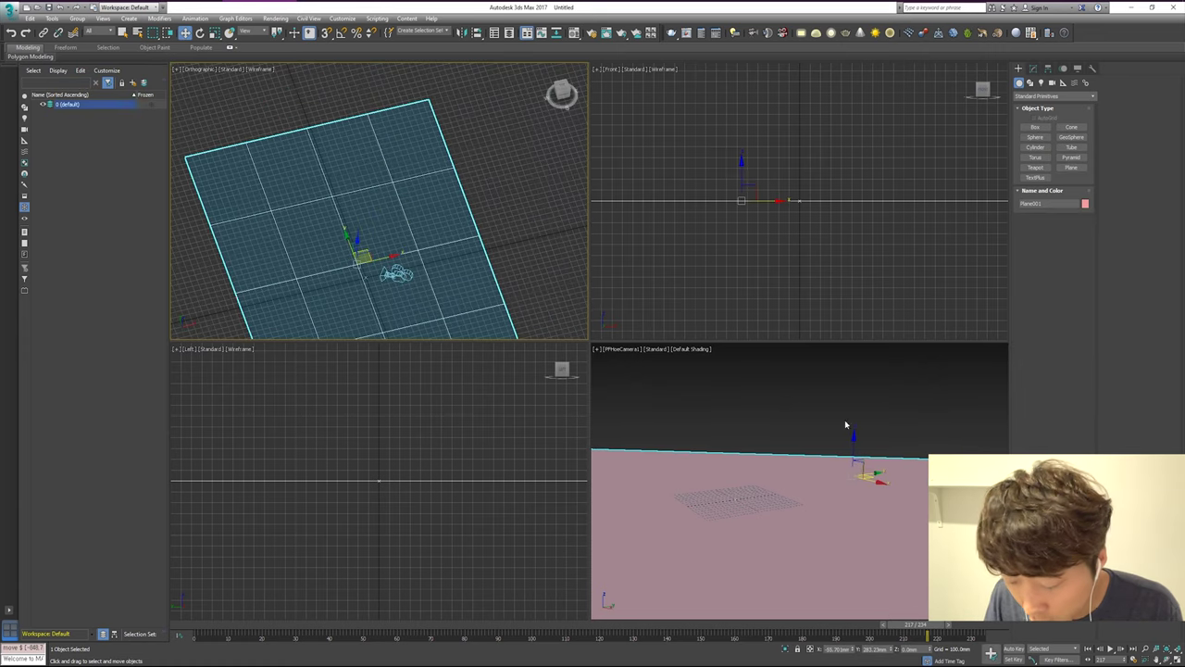
click(813, 402)
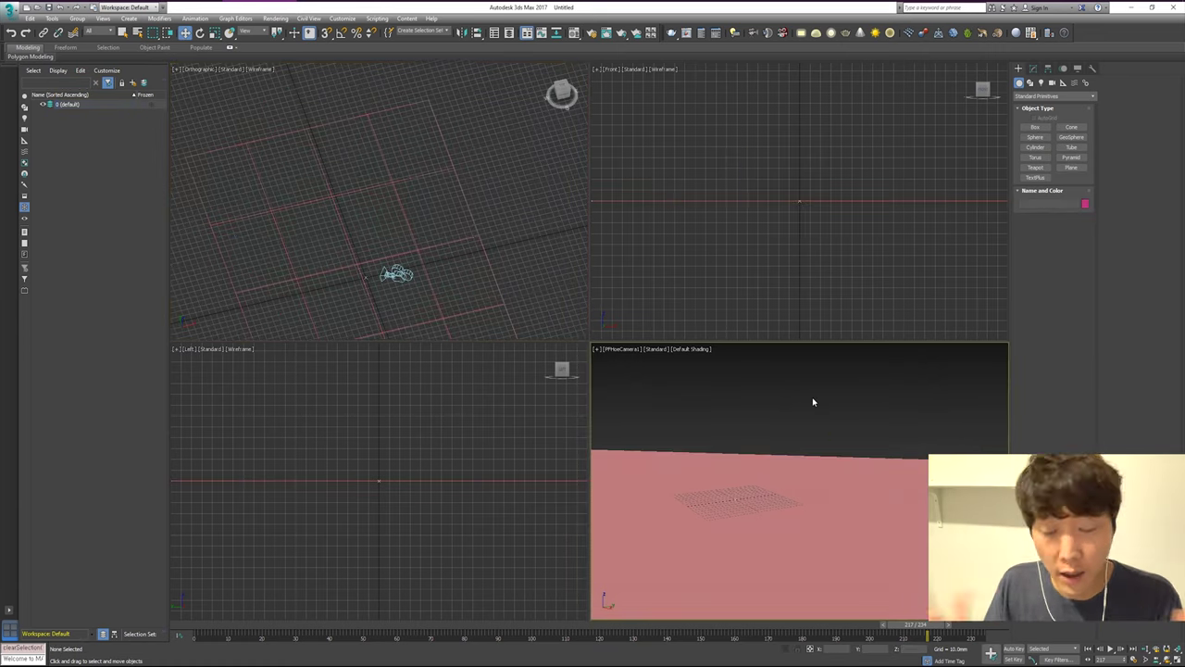
key(alt+w)
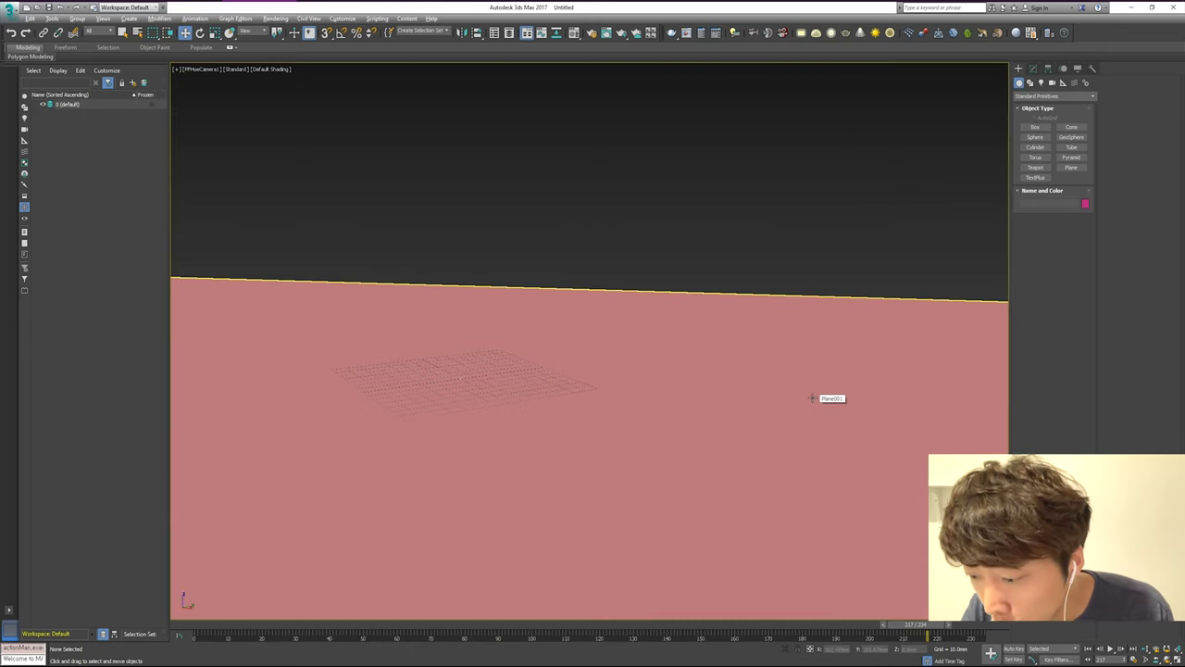
In Configure Viewports' Background tab, choose Use Files and browse for the footage
click(199, 71)
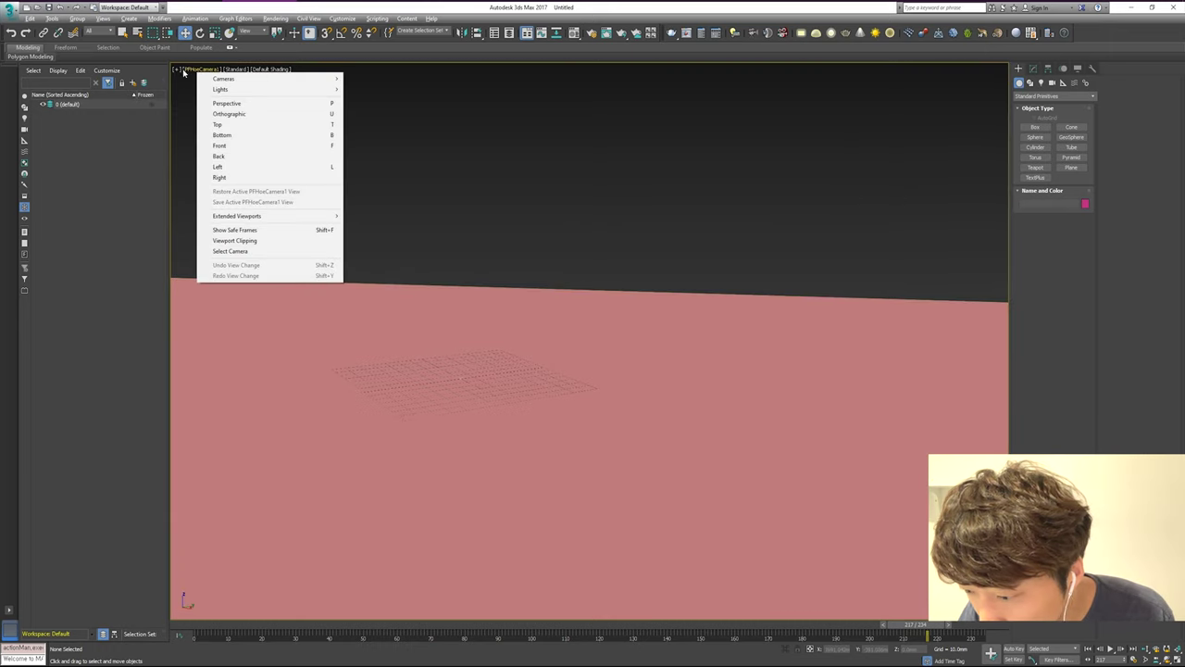
click(177, 72)
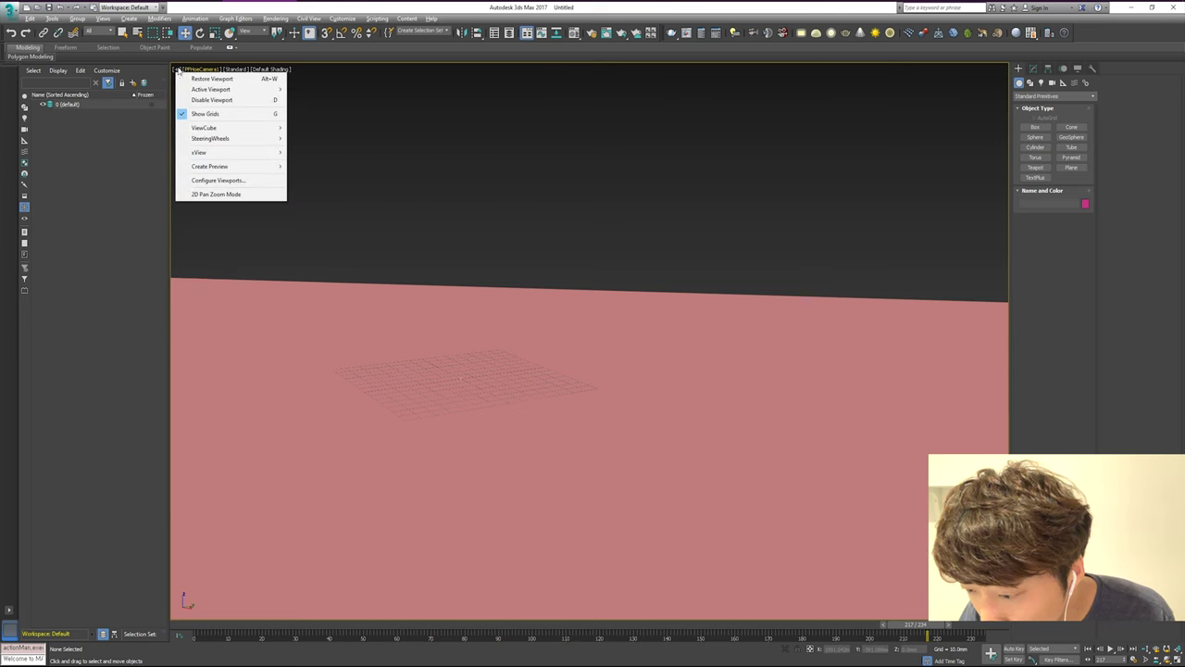
click(263, 181)
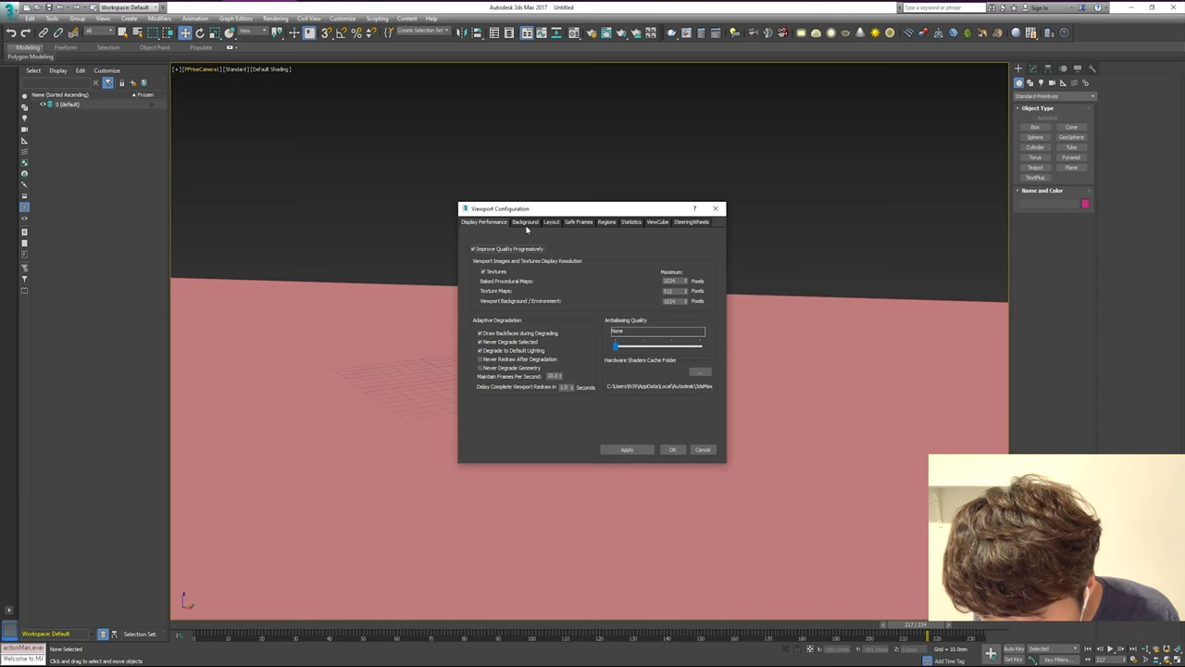
click(525, 222)
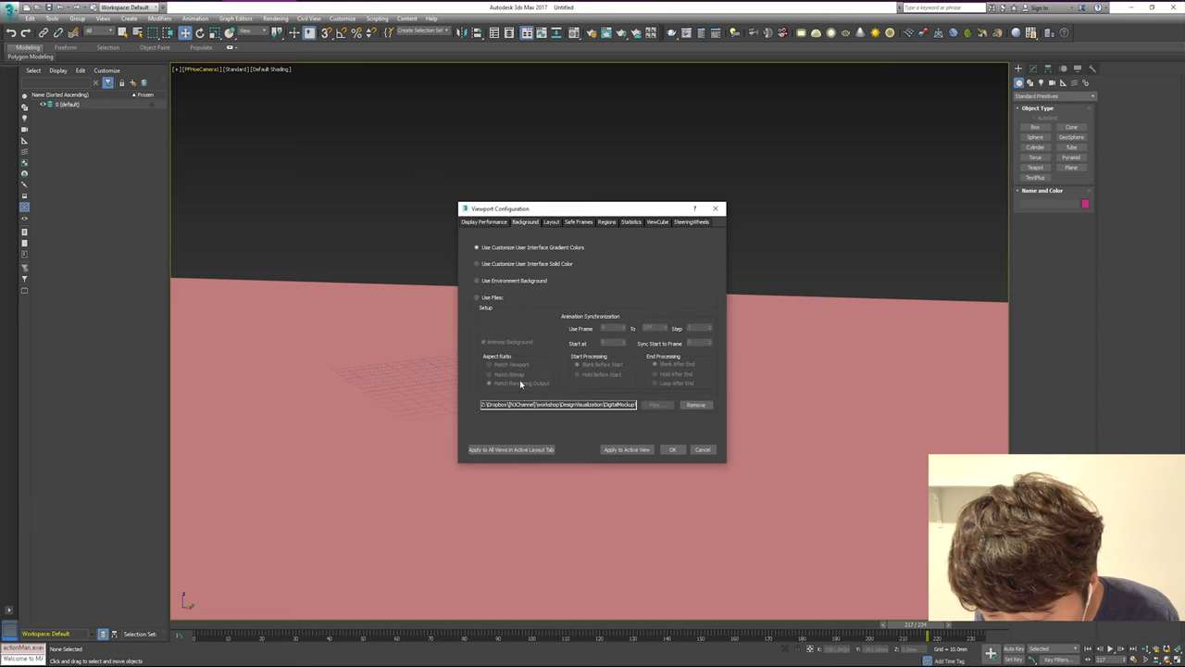
click(490, 299)
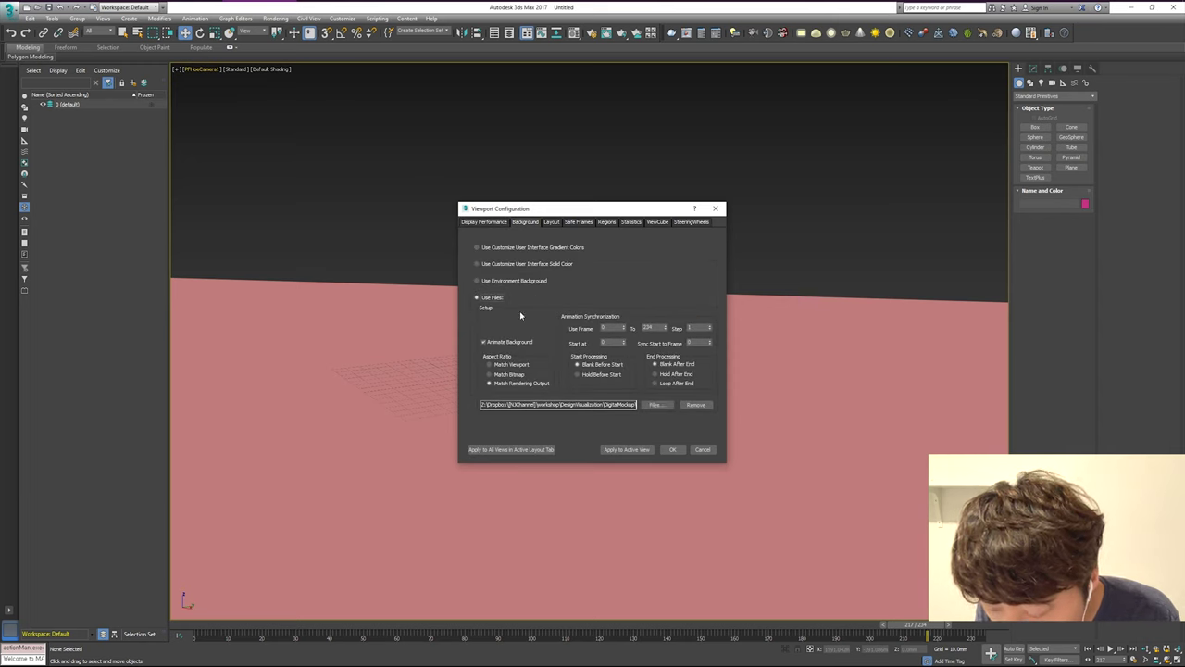
click(659, 405)
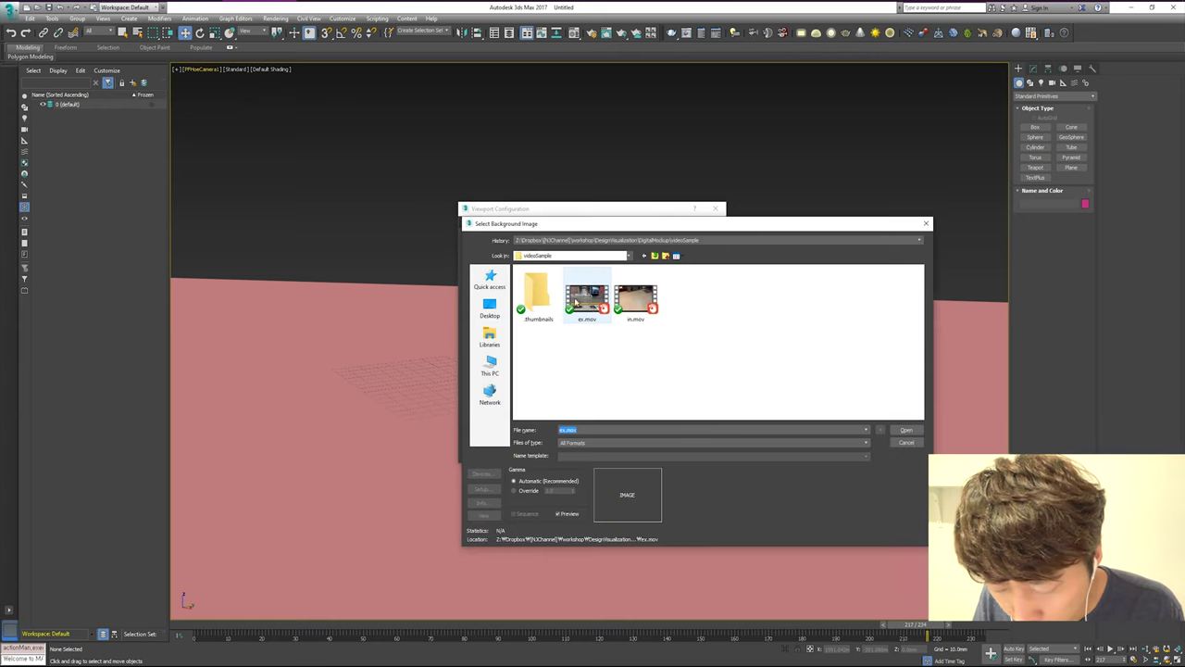
Try loading ex.mov as the background and dismiss the QuickTime error
click(587, 299)
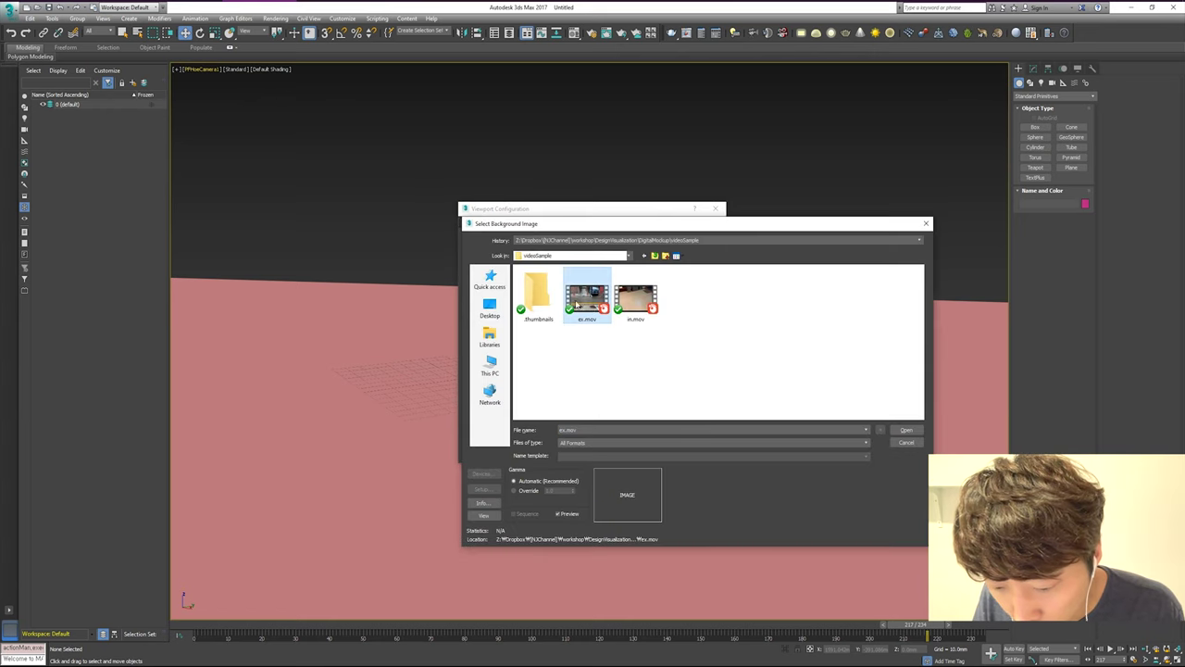
click(907, 431)
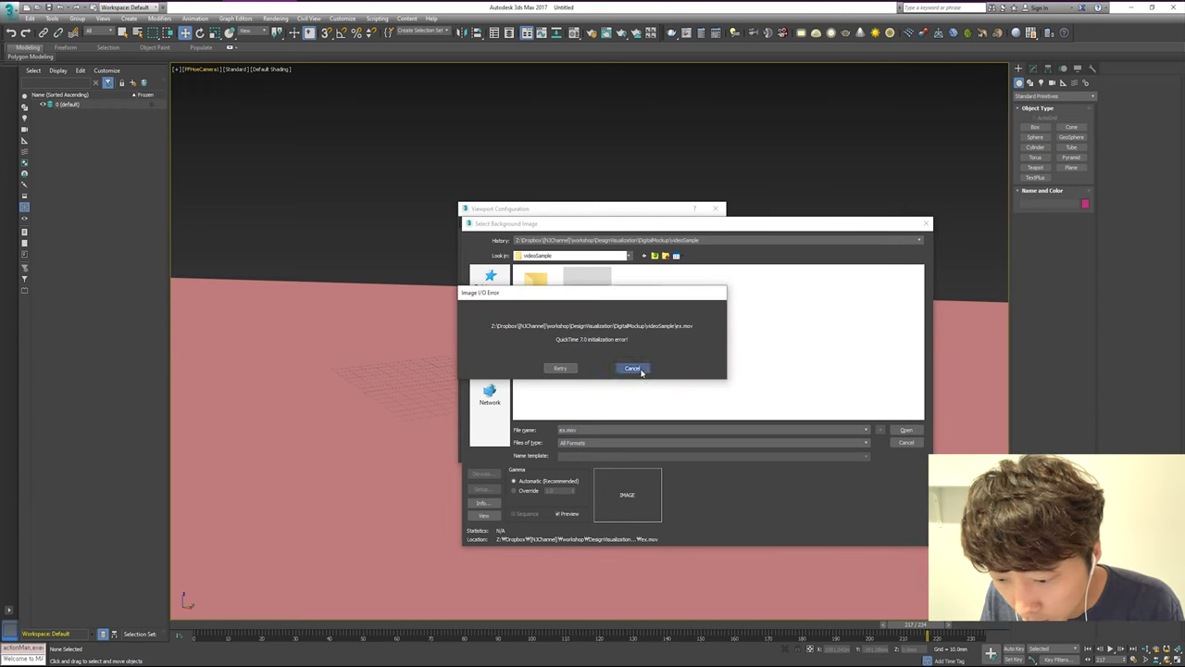
click(632, 369)
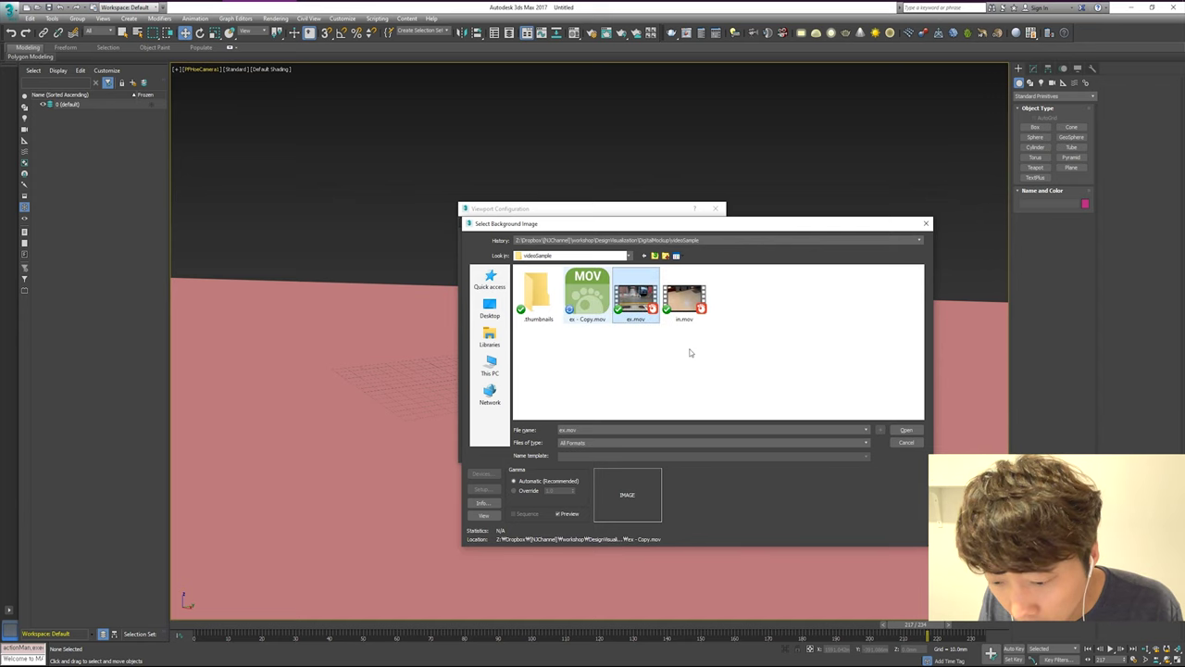
Rename the copied footage file to ex.mp4, accepting the extension change
key(Left)
key(F2)
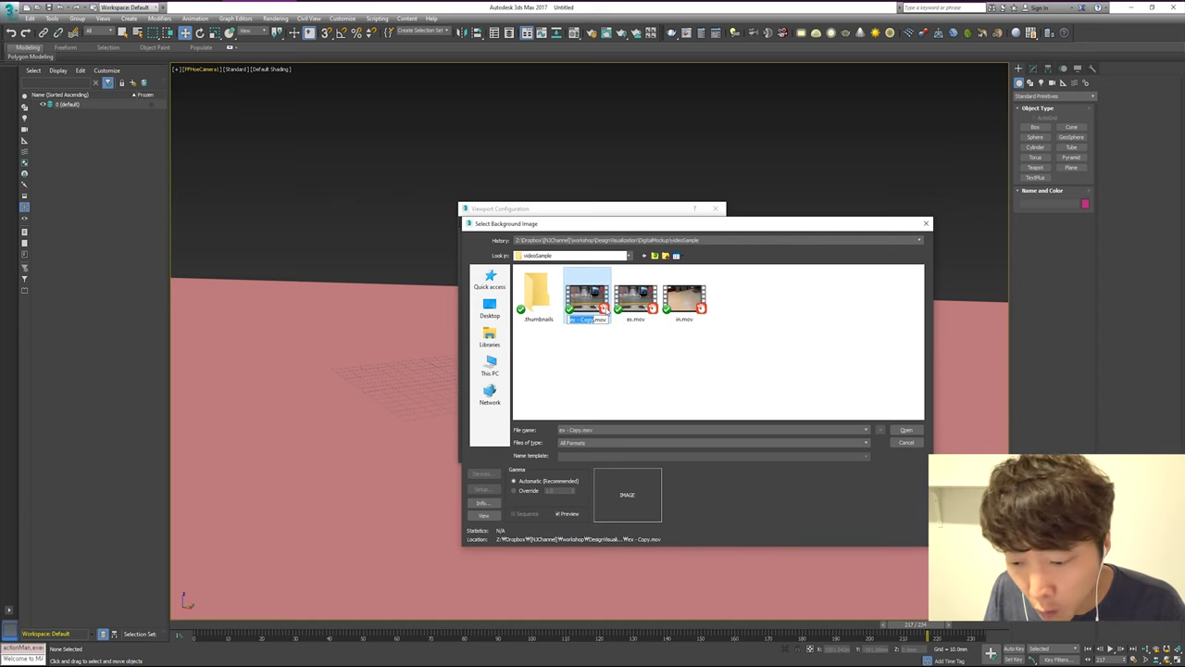
text(ex)
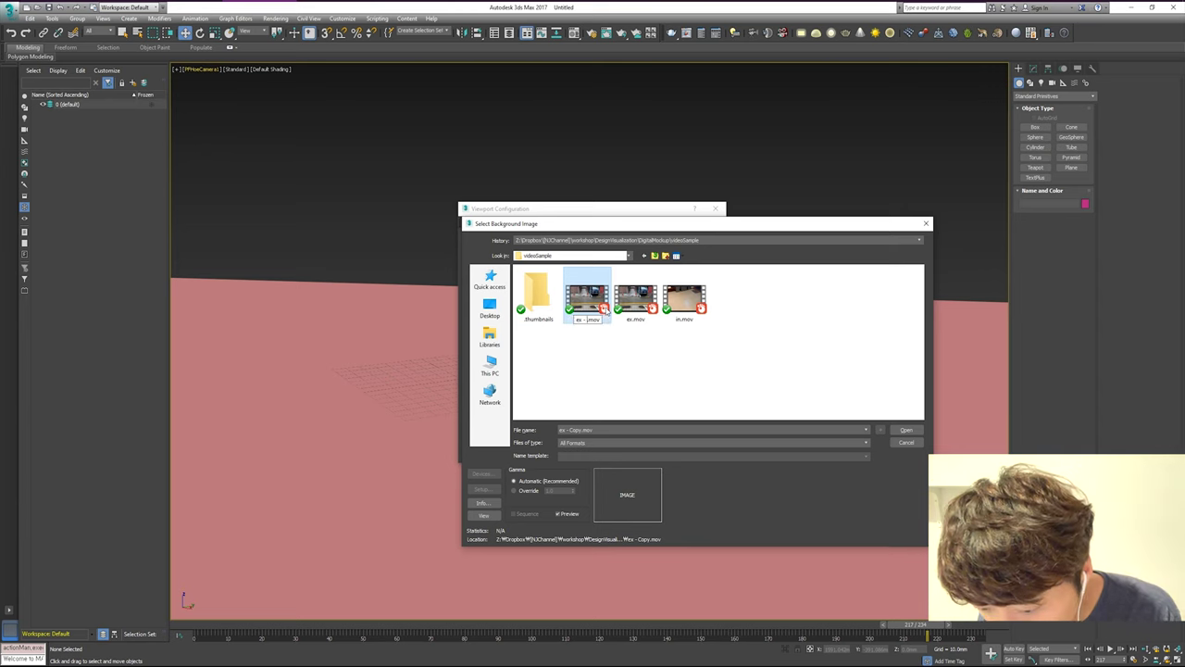
text(_)
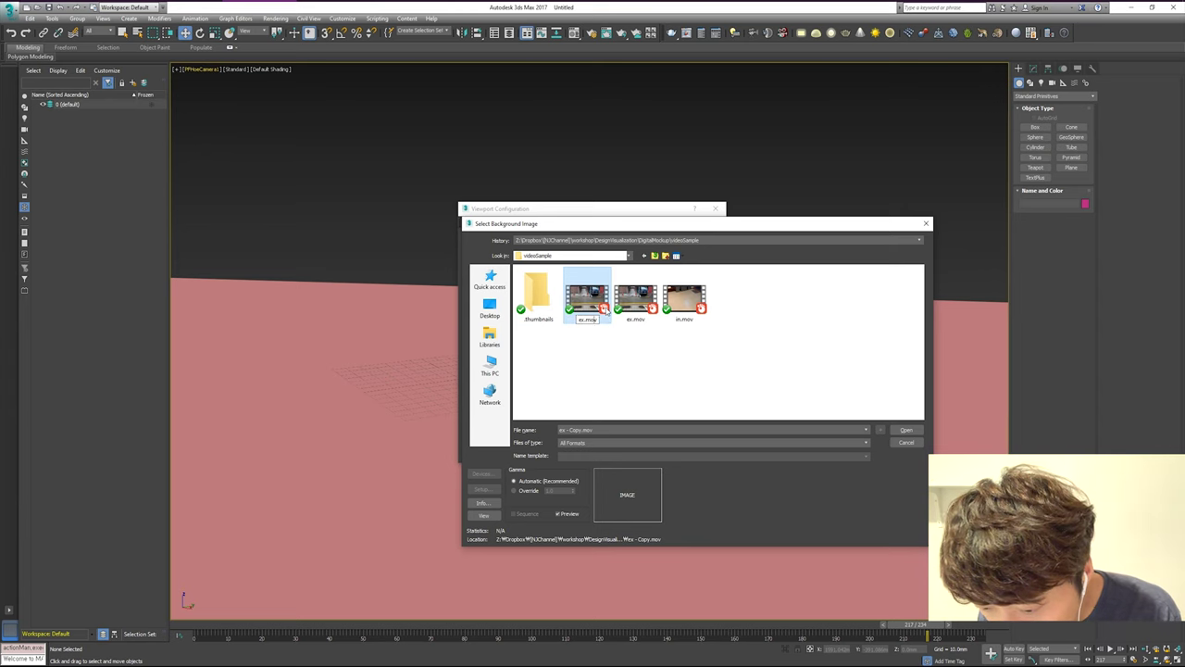
key(BackSpace)
text(4)
key(Return)
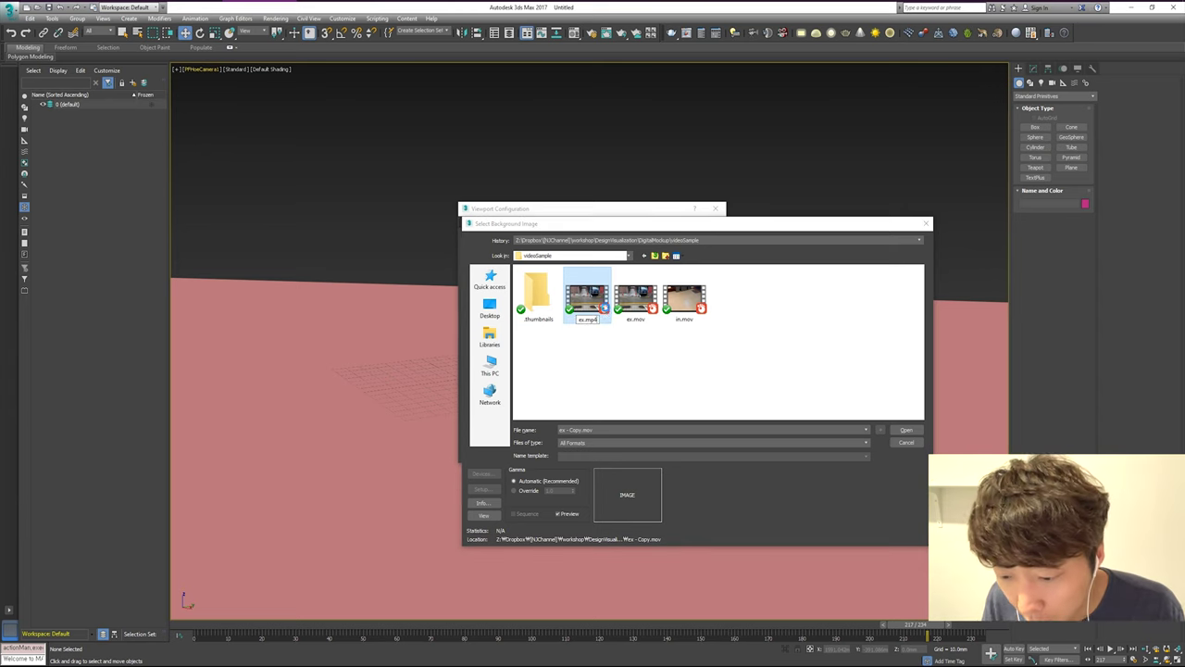
click(634, 344)
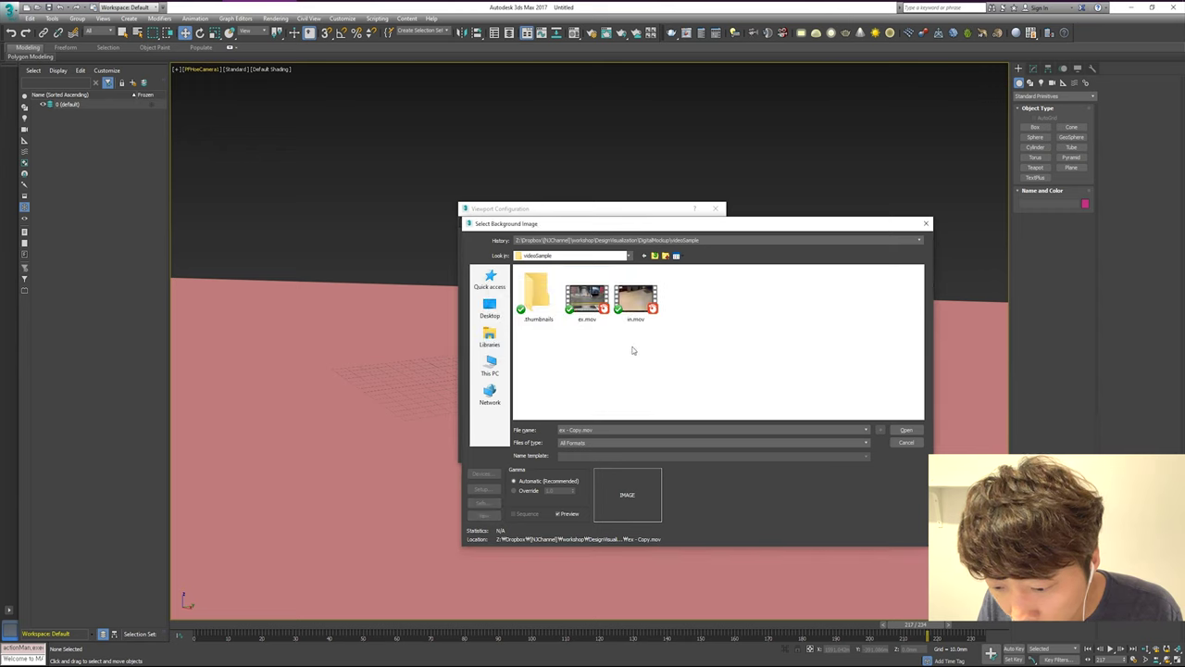
Filter the file browser to AVI files and rename the copy to ex.avi
click(675, 445)
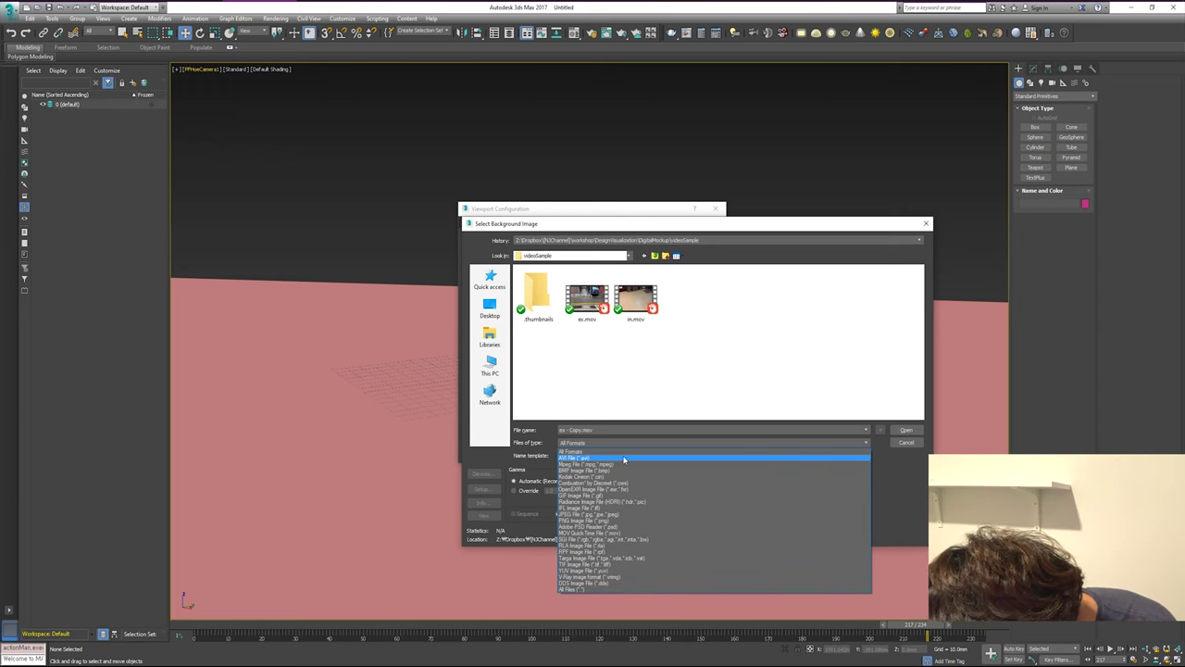
click(624, 460)
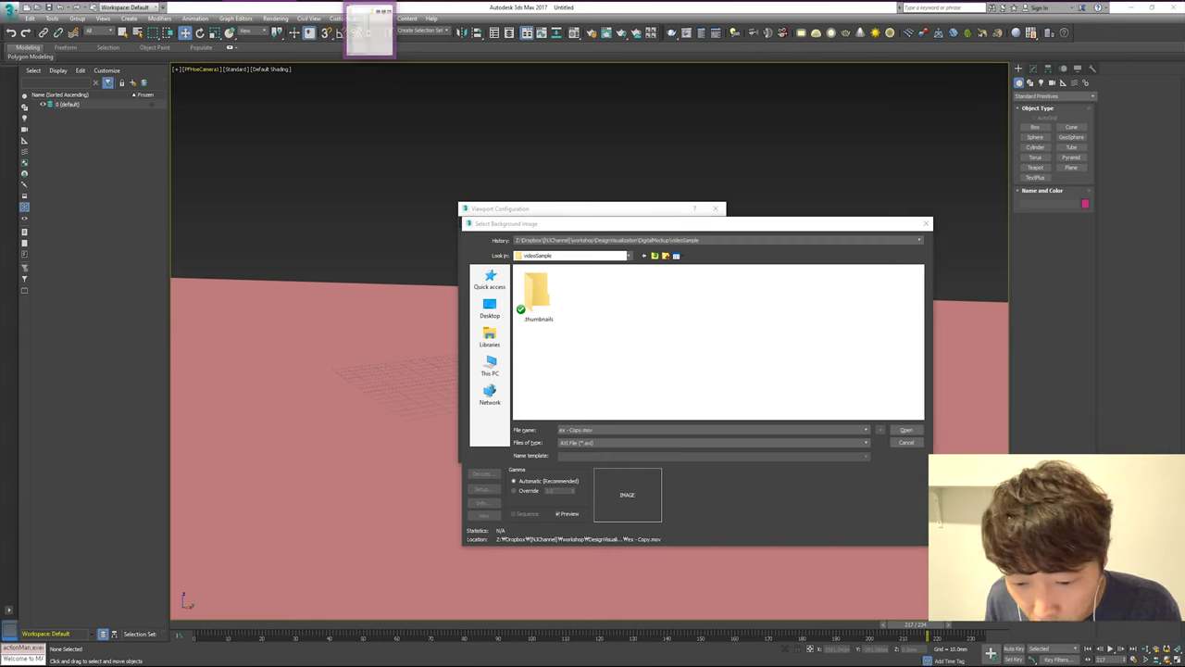
key(alt+Tab)
click(1074, 220)
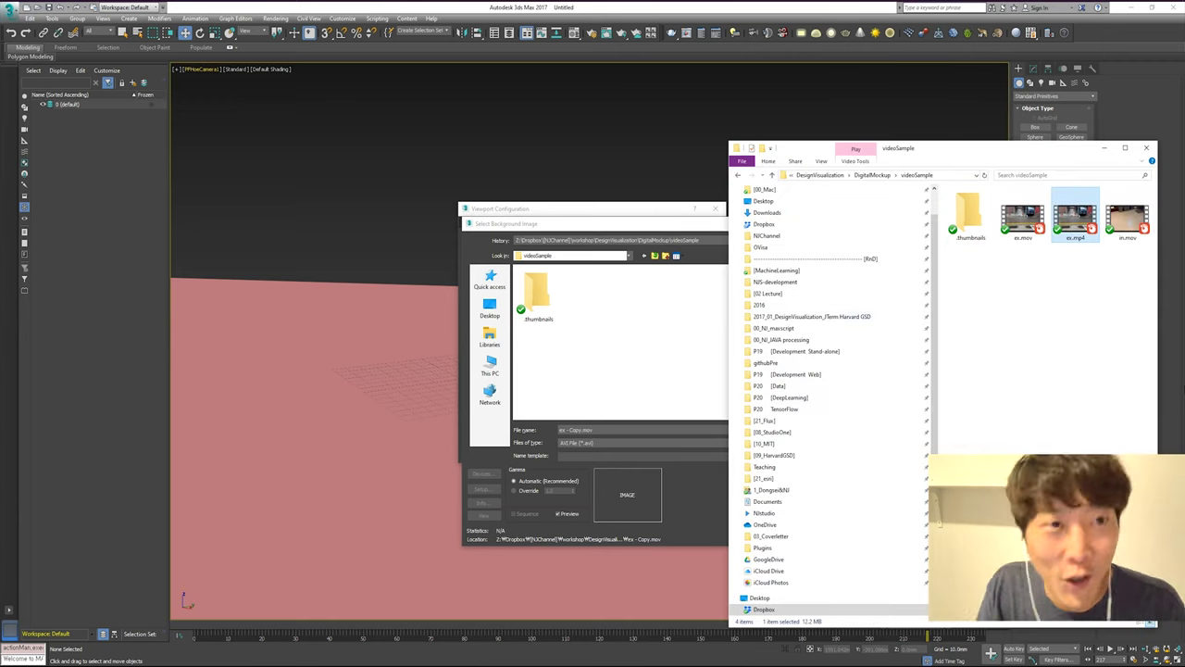
click(1072, 237)
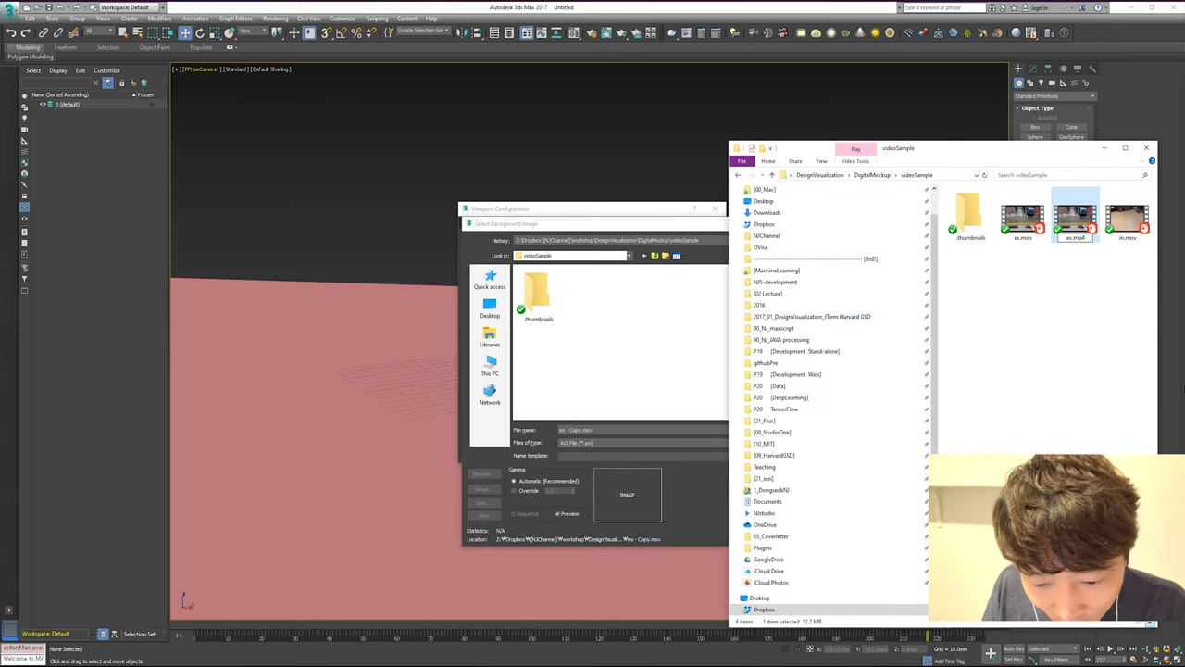
key(BackSpace)
key(BackSpace)
key(BackSpace)
text(a)
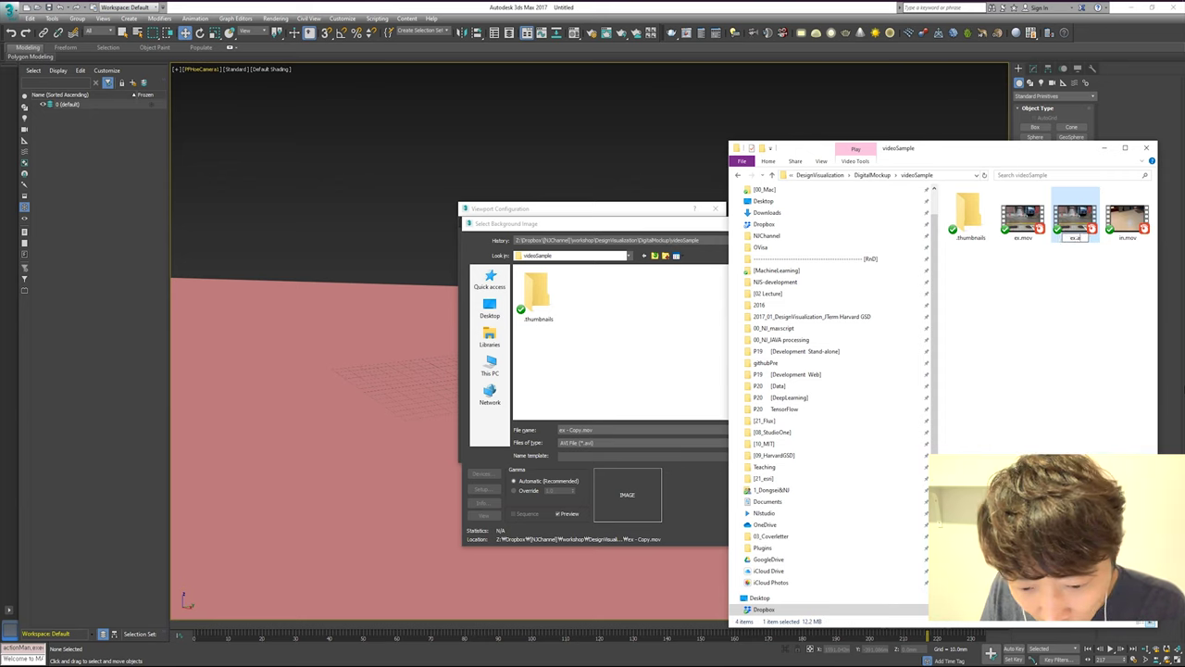
text(vi)
key(Return)
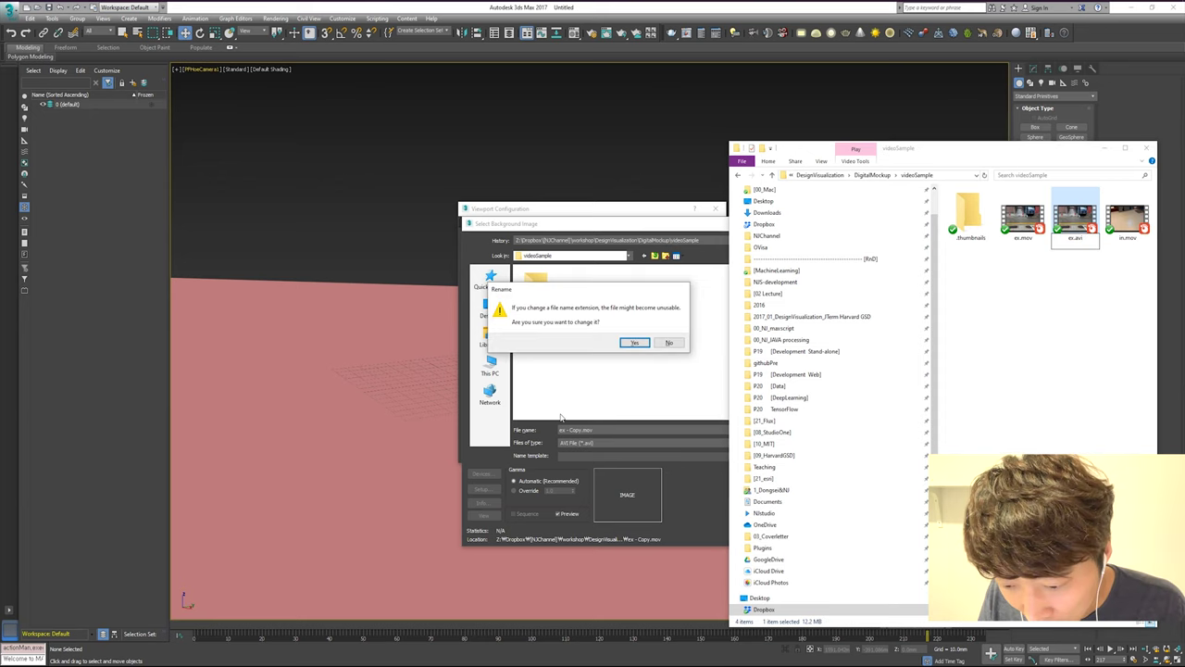
click(634, 342)
click(584, 301)
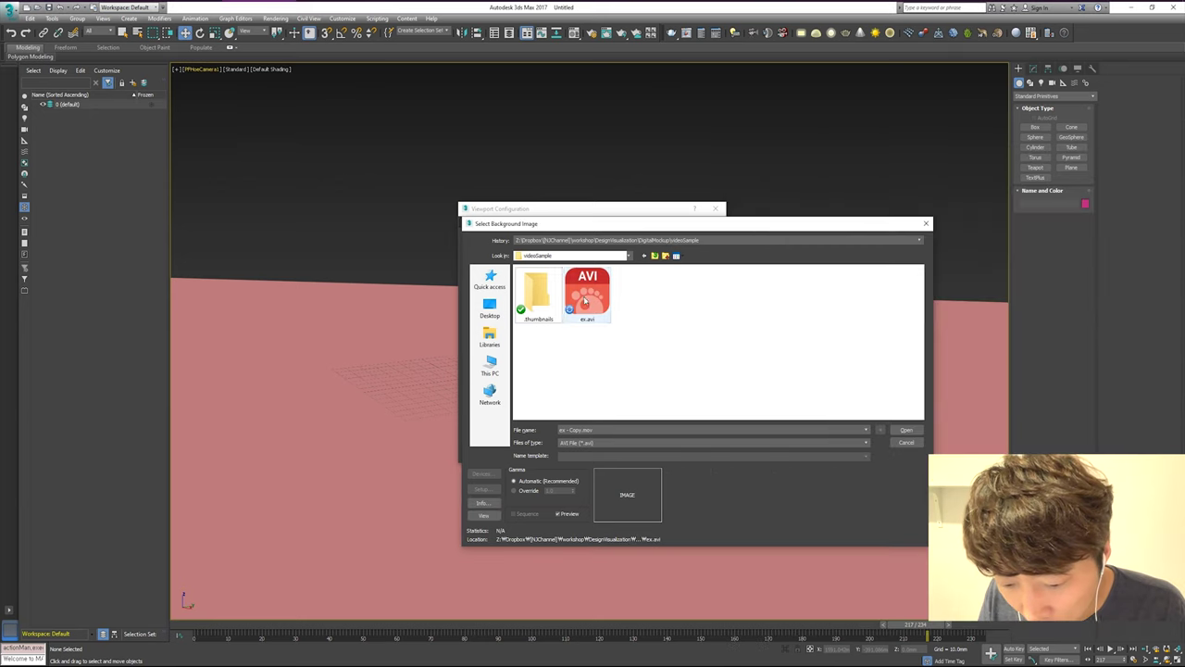
Select ex.avi and load it as the viewport background
click(584, 301)
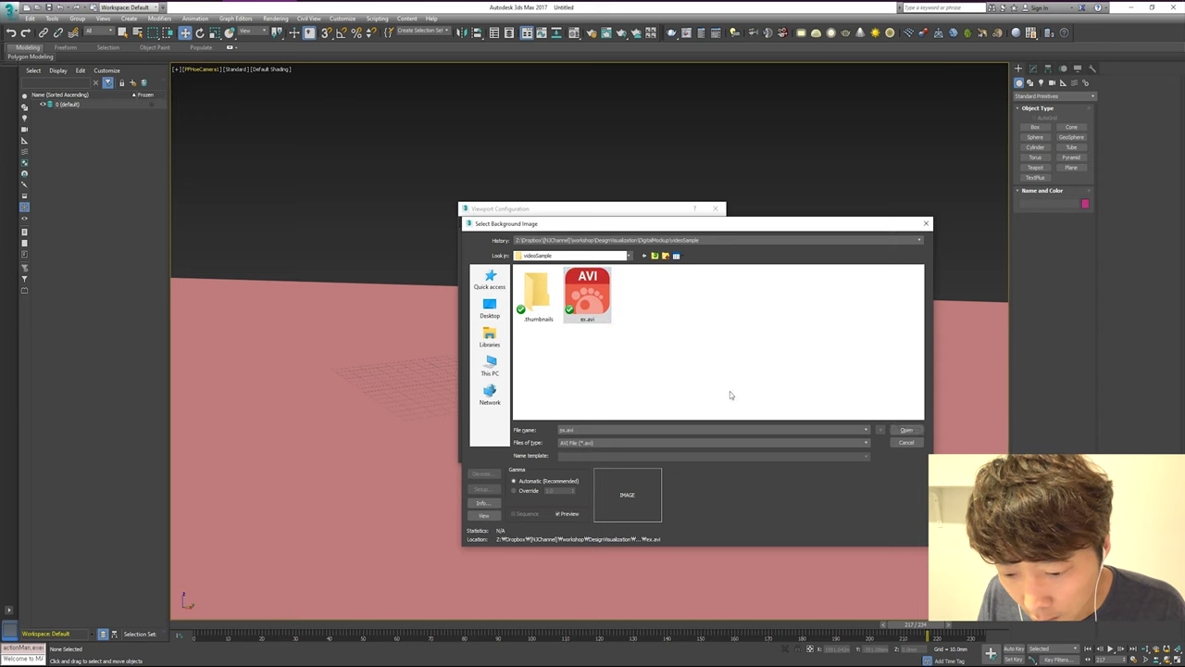
click(903, 430)
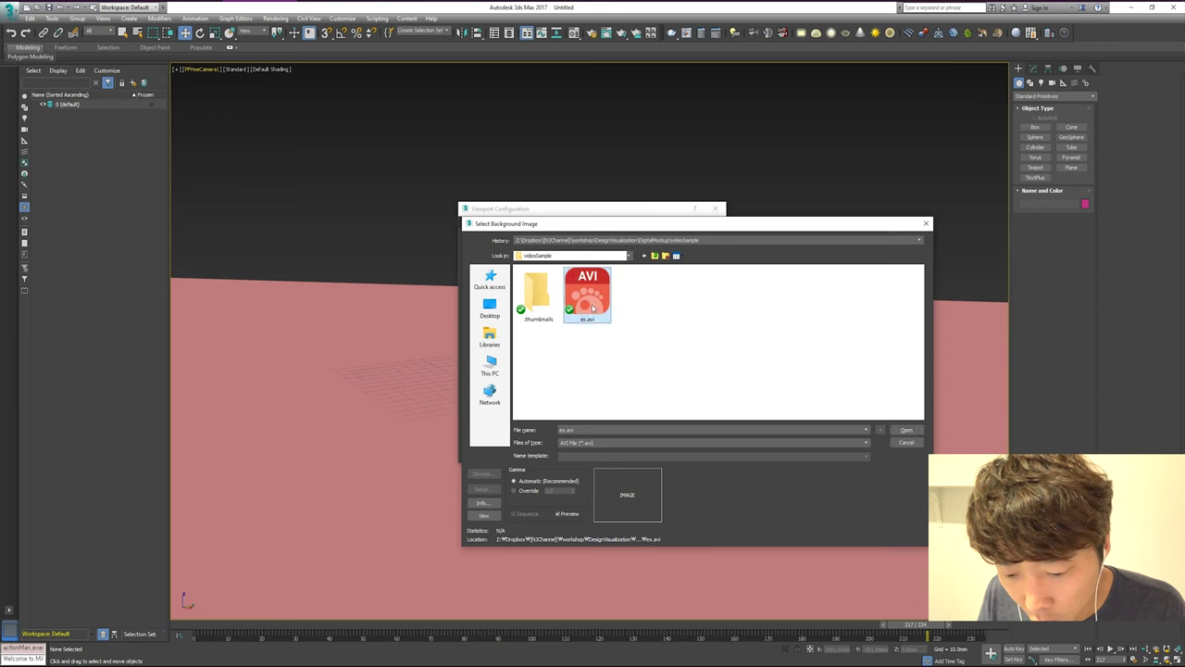
click(906, 432)
click(907, 432)
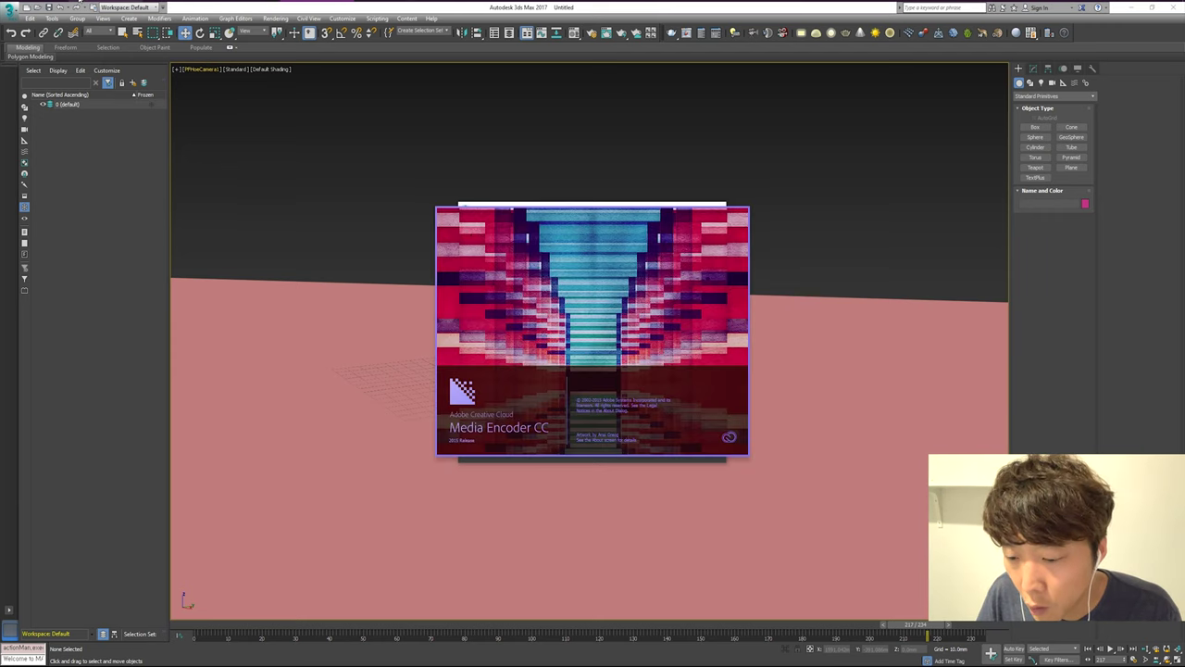
Drag ex.mov from the videoSample folder into the Media Encoder queue
key(alt+Tab)
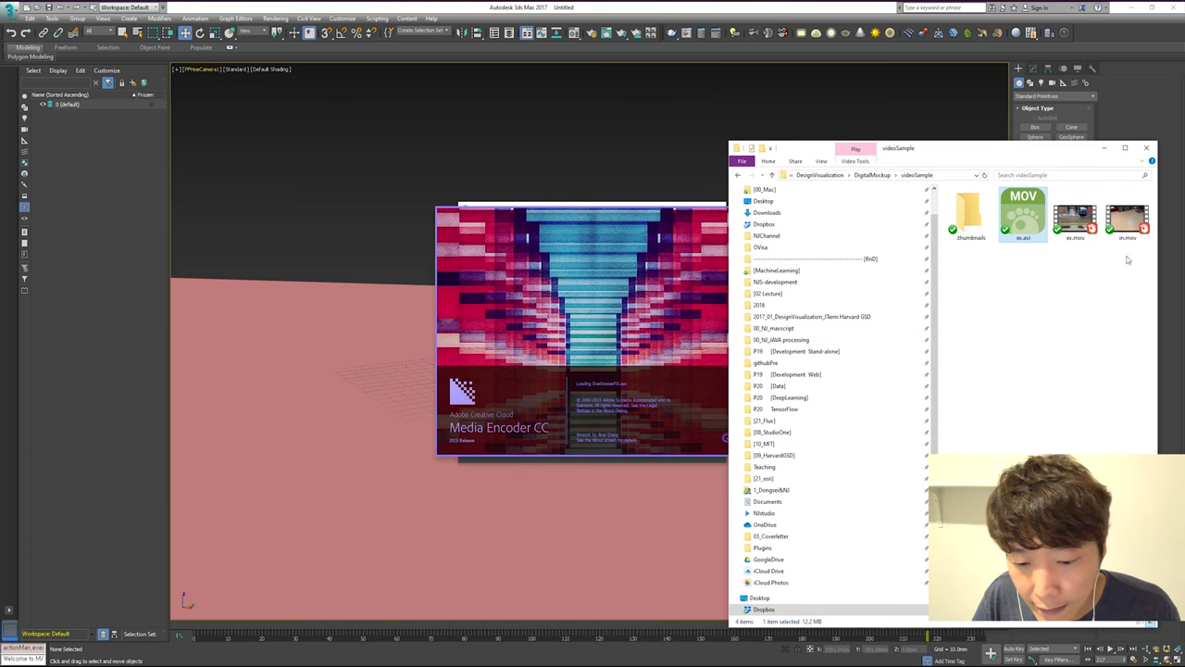
drag(1023, 153, 882, 122)
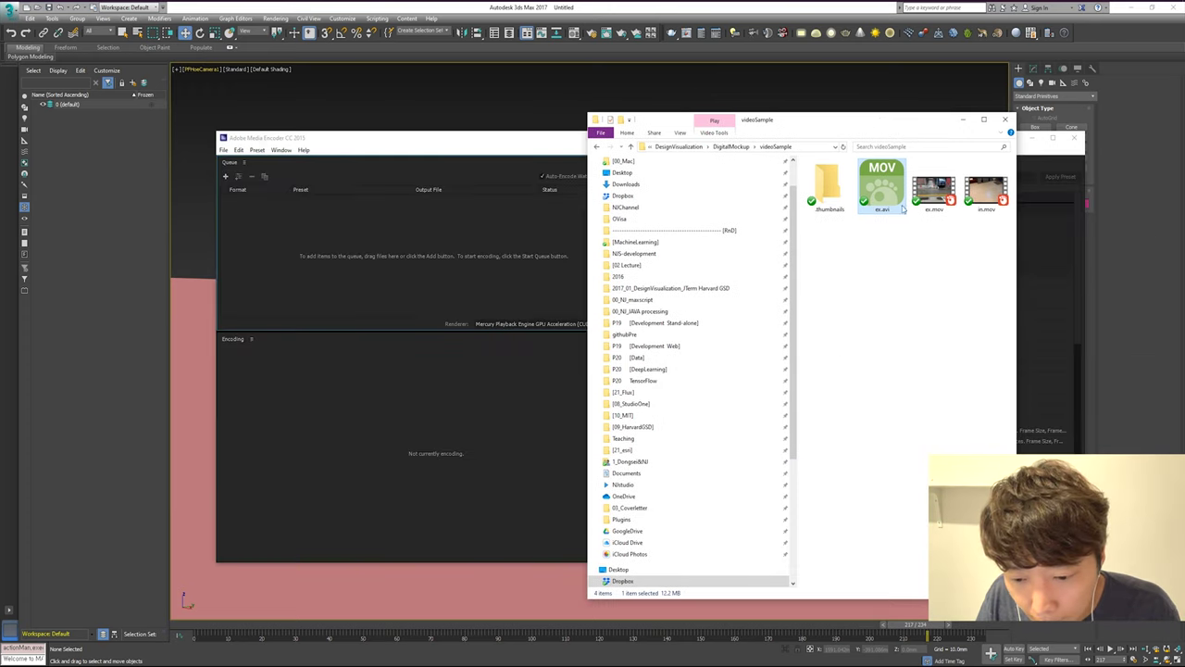
drag(934, 190, 378, 231)
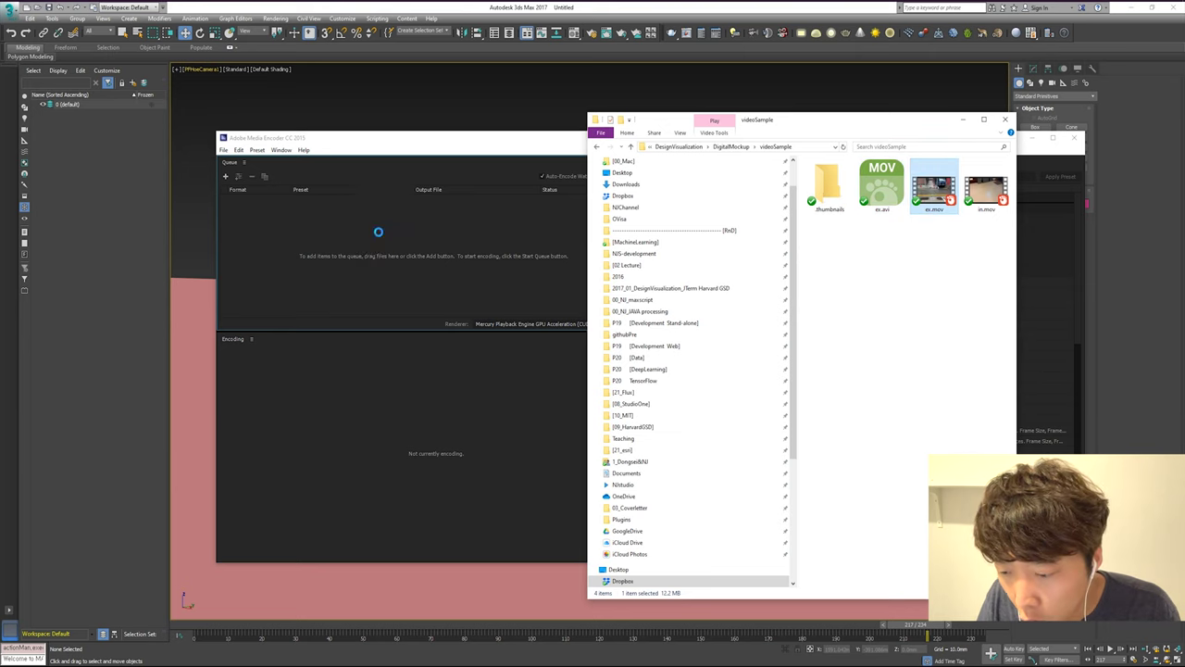
click(963, 124)
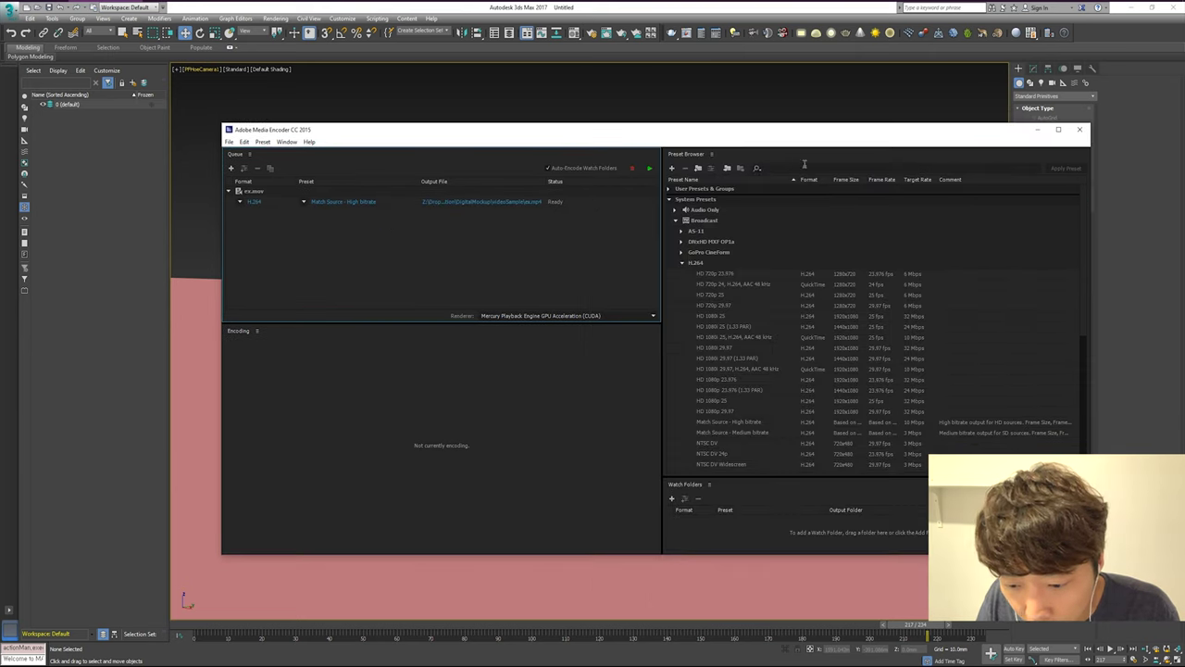
Search presets for 'sequence' and add PNG HD 1080p 29.97 Sequence to ex.mov
click(804, 164)
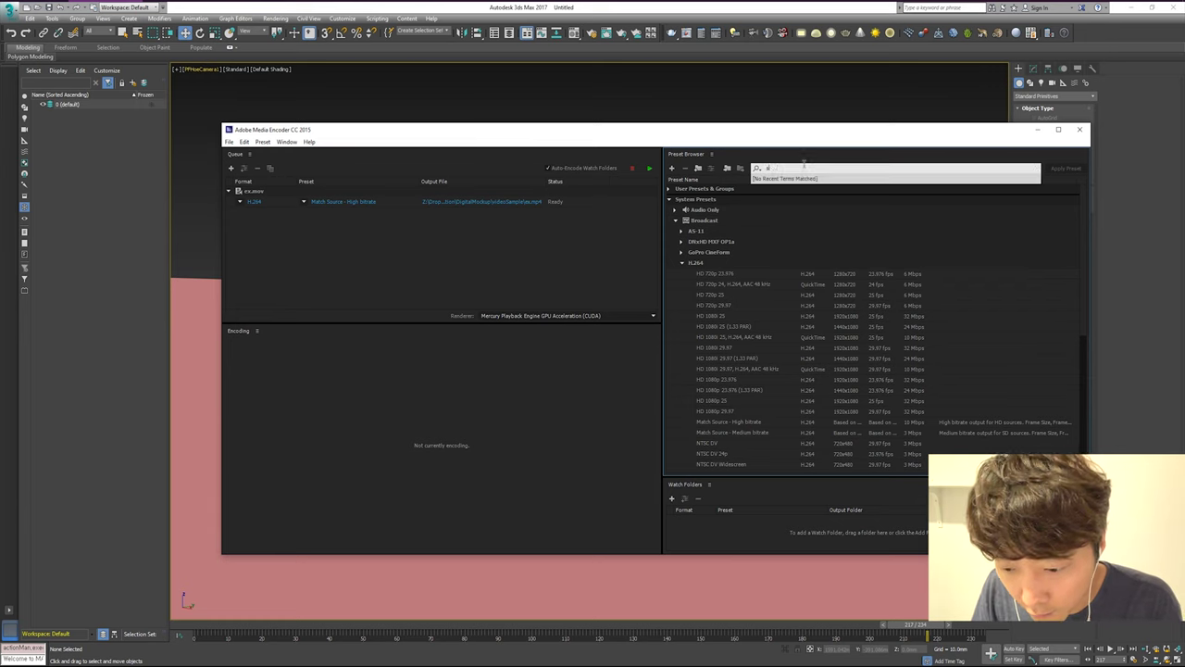
text(equence)
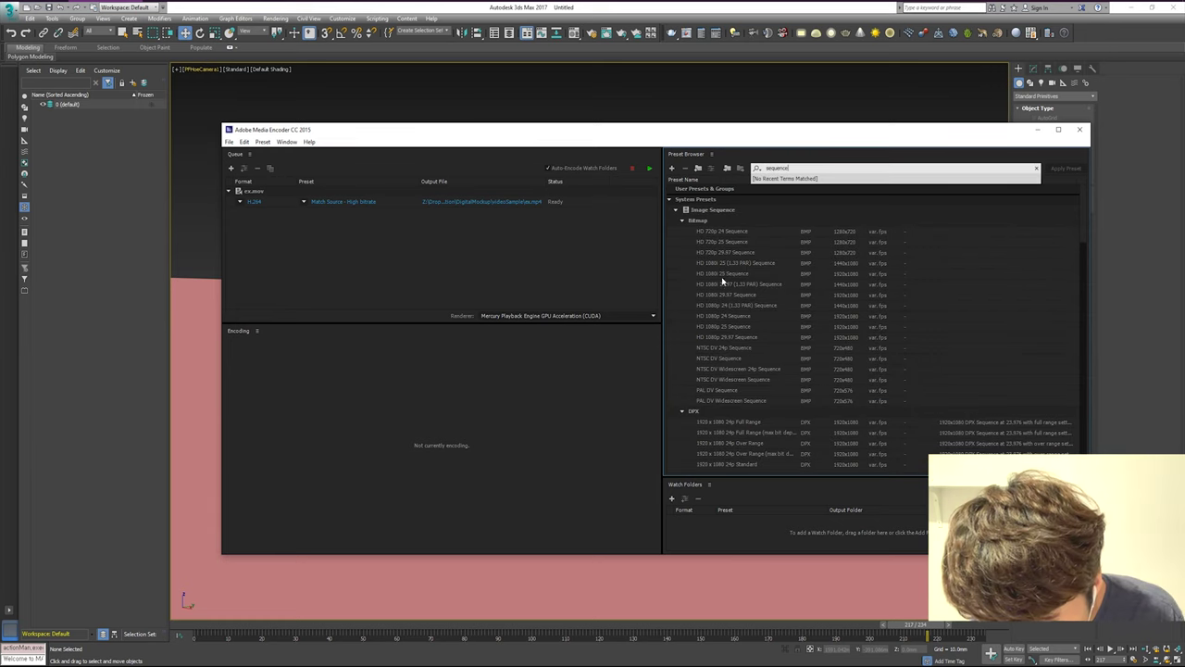
scroll(723, 287, down, 5)
scroll(725, 296, down, 5)
scroll(727, 305, down, 5)
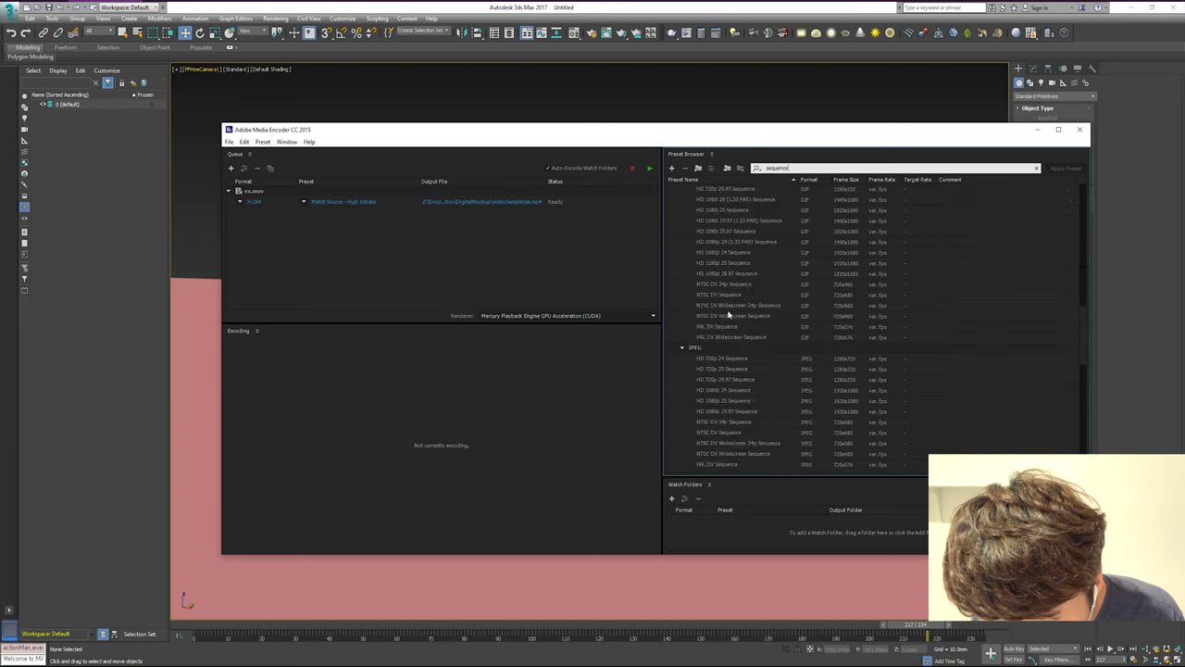
scroll(728, 317, down, 3)
scroll(727, 326, down, 3)
scroll(728, 335, down, 3)
scroll(728, 345, down, 3)
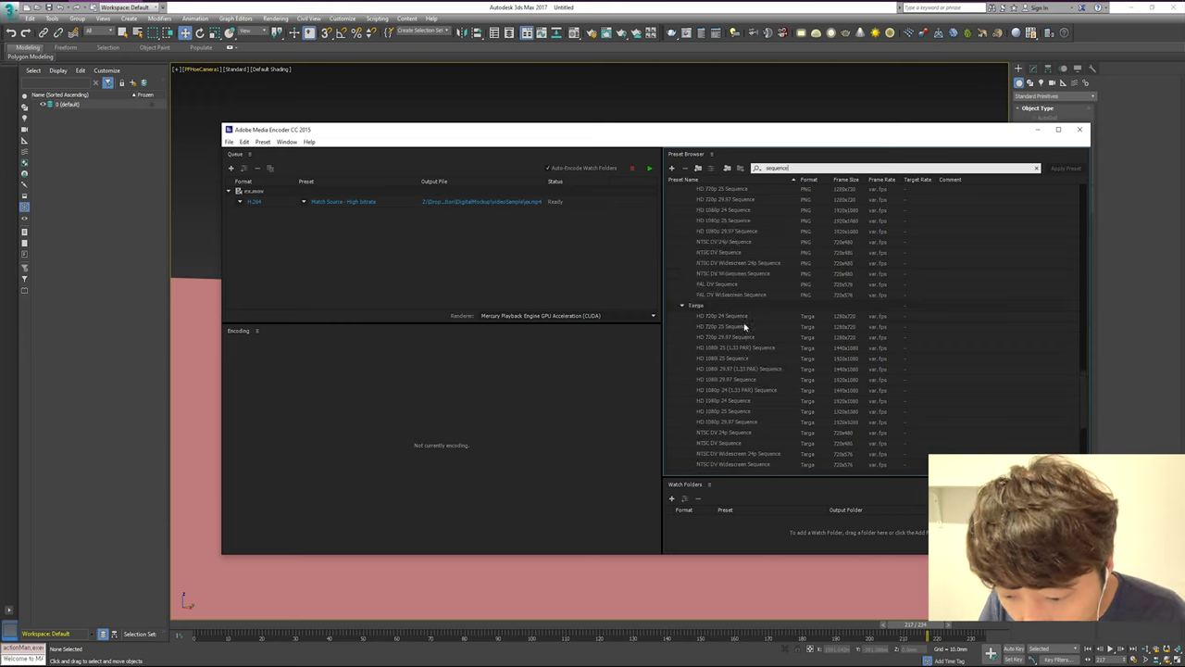
scroll(747, 328, up, 3)
scroll(747, 333, up, 3)
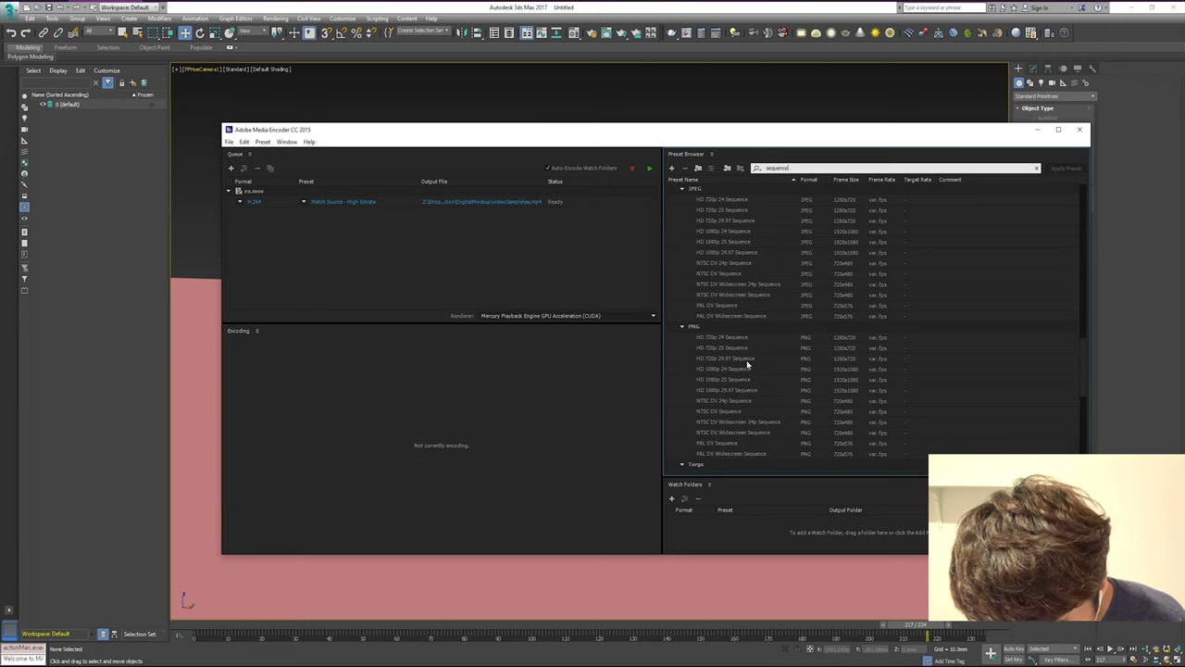
click(737, 390)
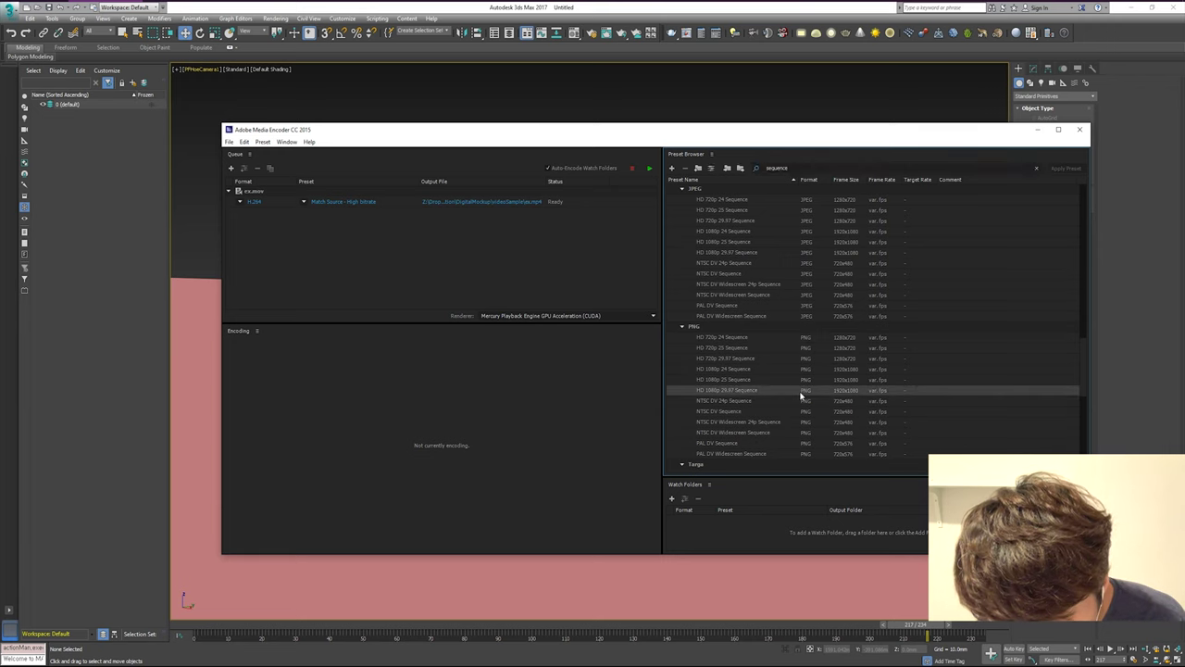
drag(741, 392, 269, 196)
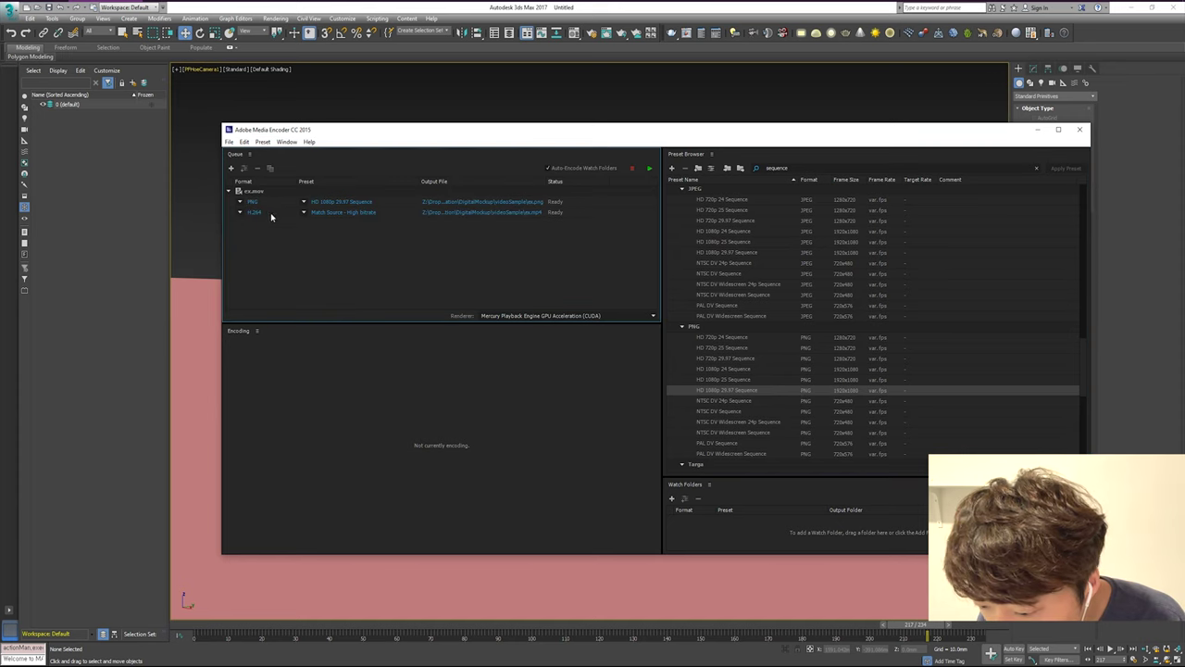
Delete the H.264 output, save PNG frames into a new 'sequence' folder, and start encoding
click(277, 213)
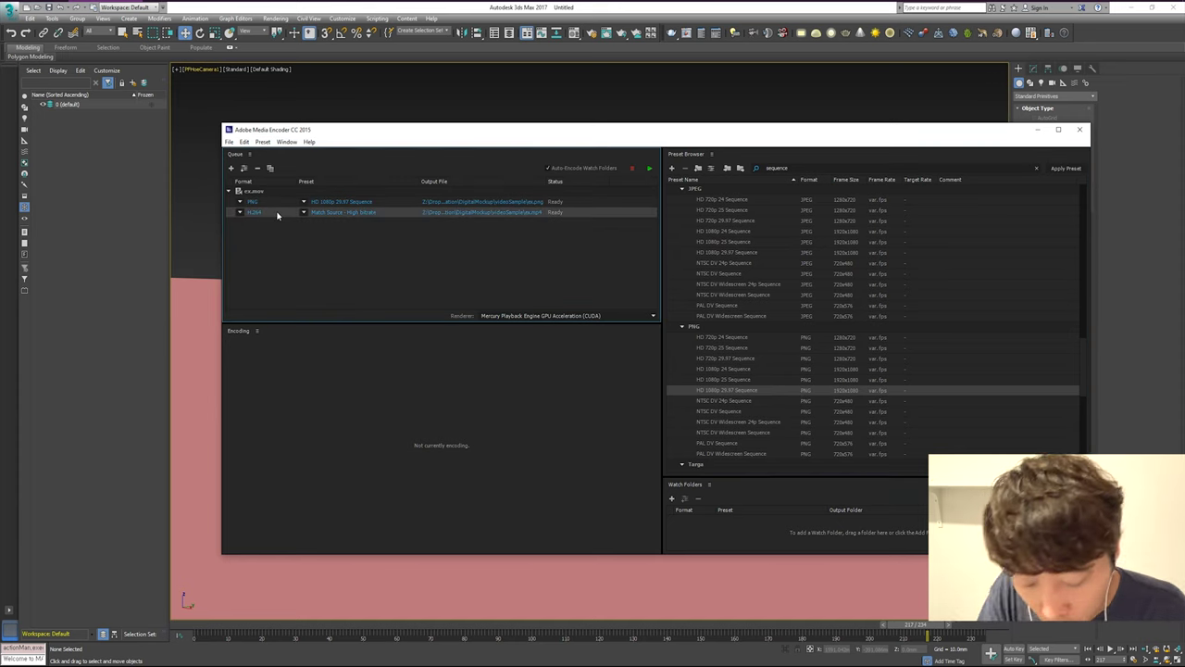
key(Delete)
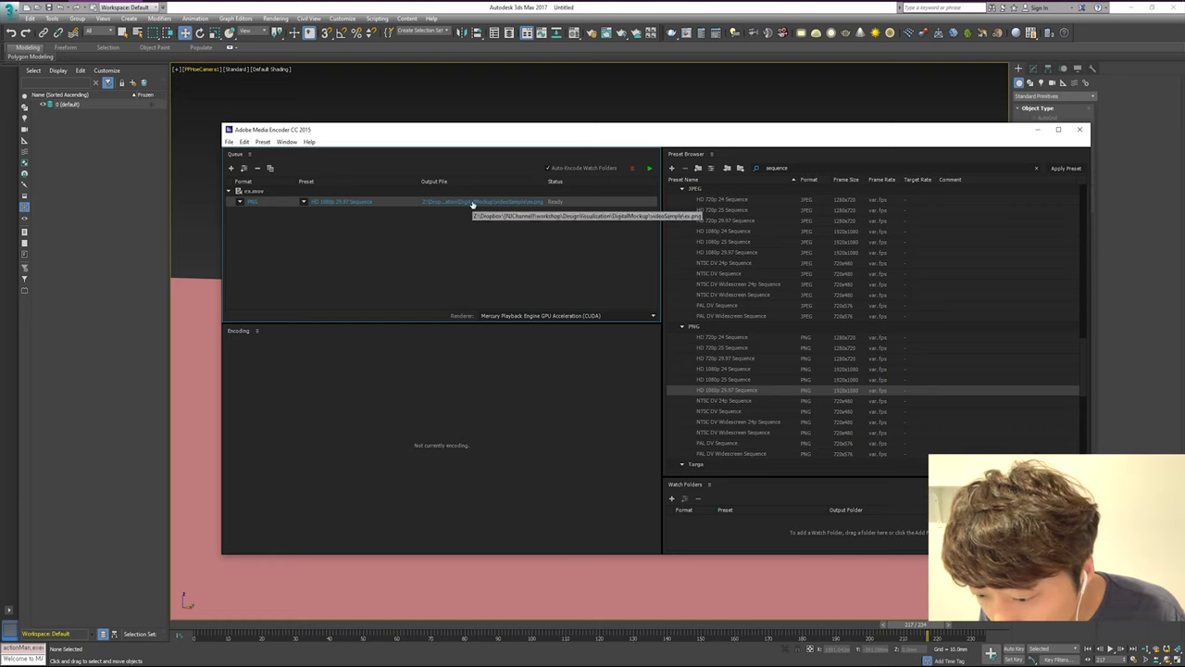
click(482, 202)
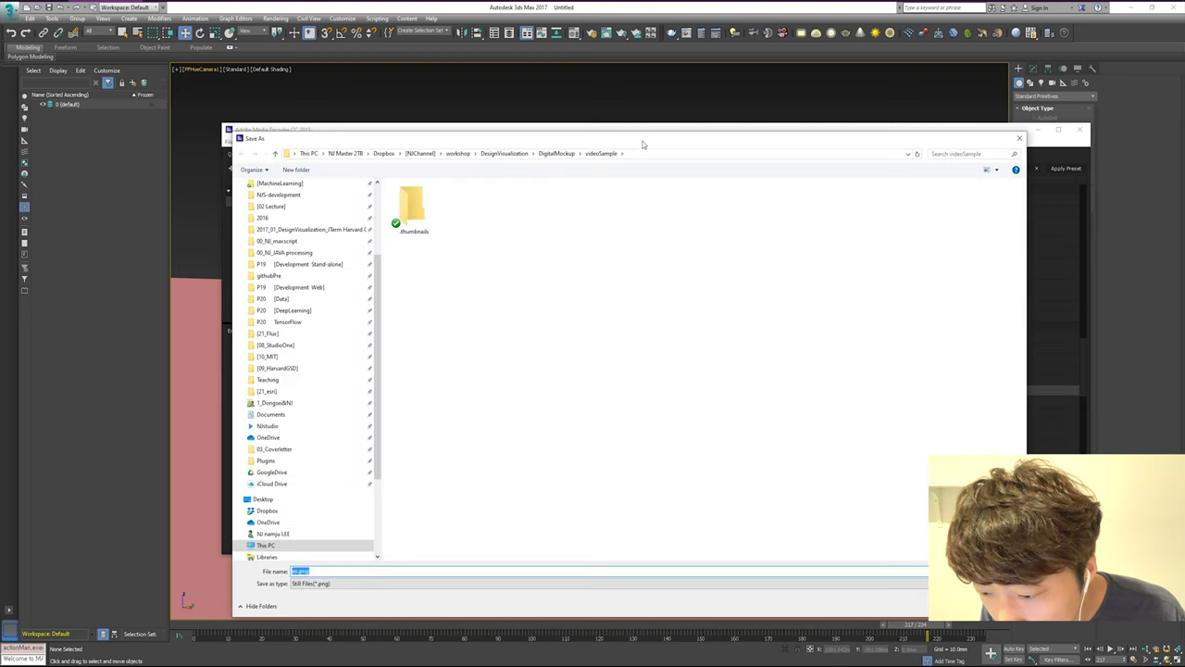
right_click(454, 243)
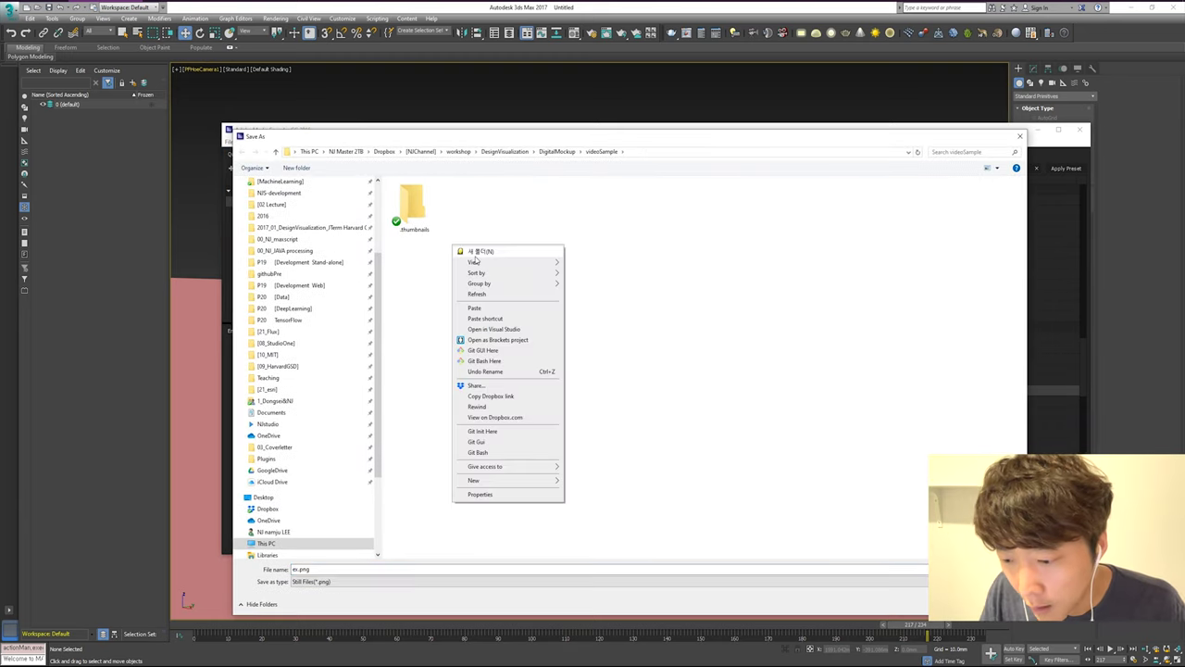
key(w)
key(f)
text(sequence)
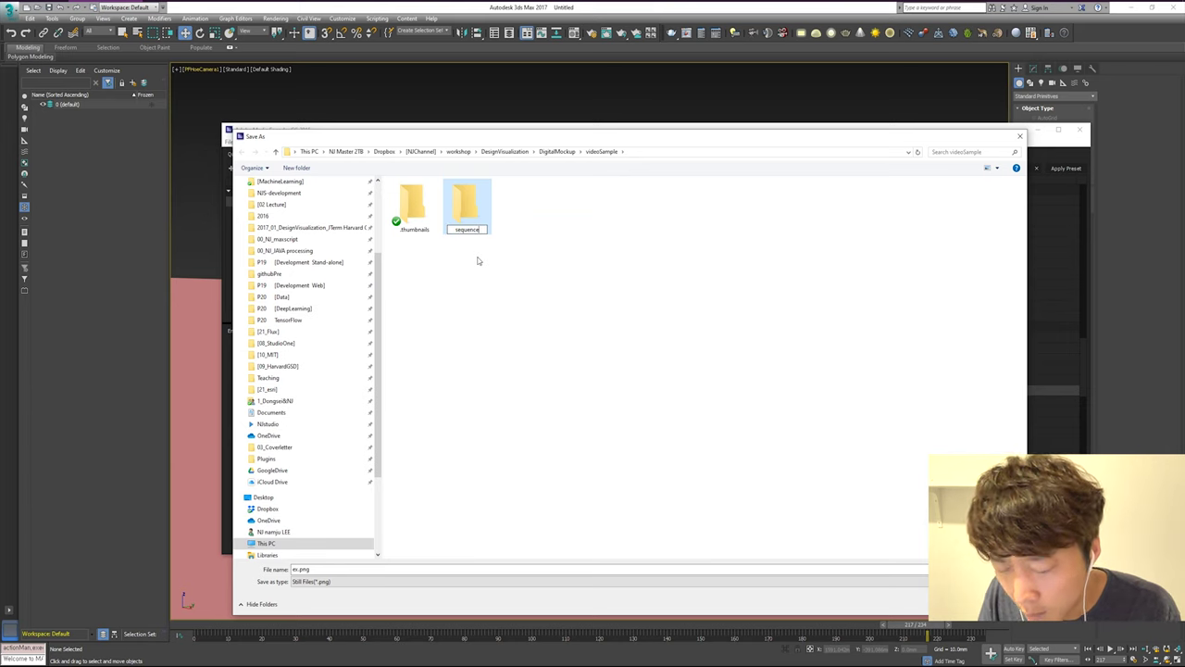
key(Return)
key(Return)
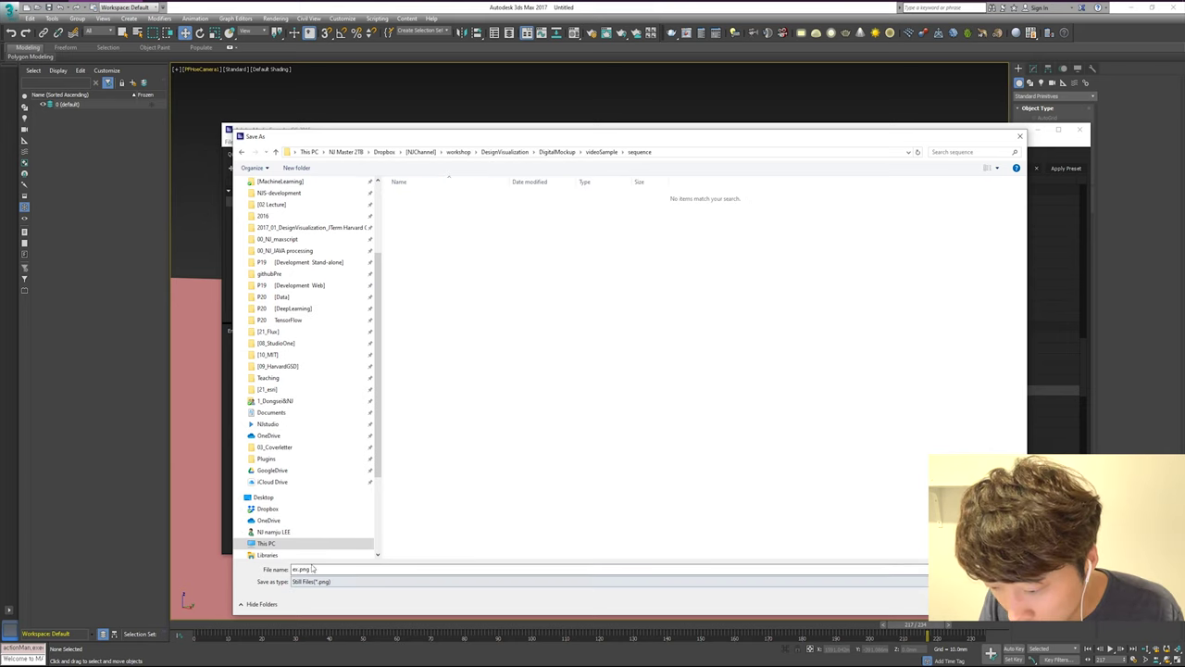
key(Return)
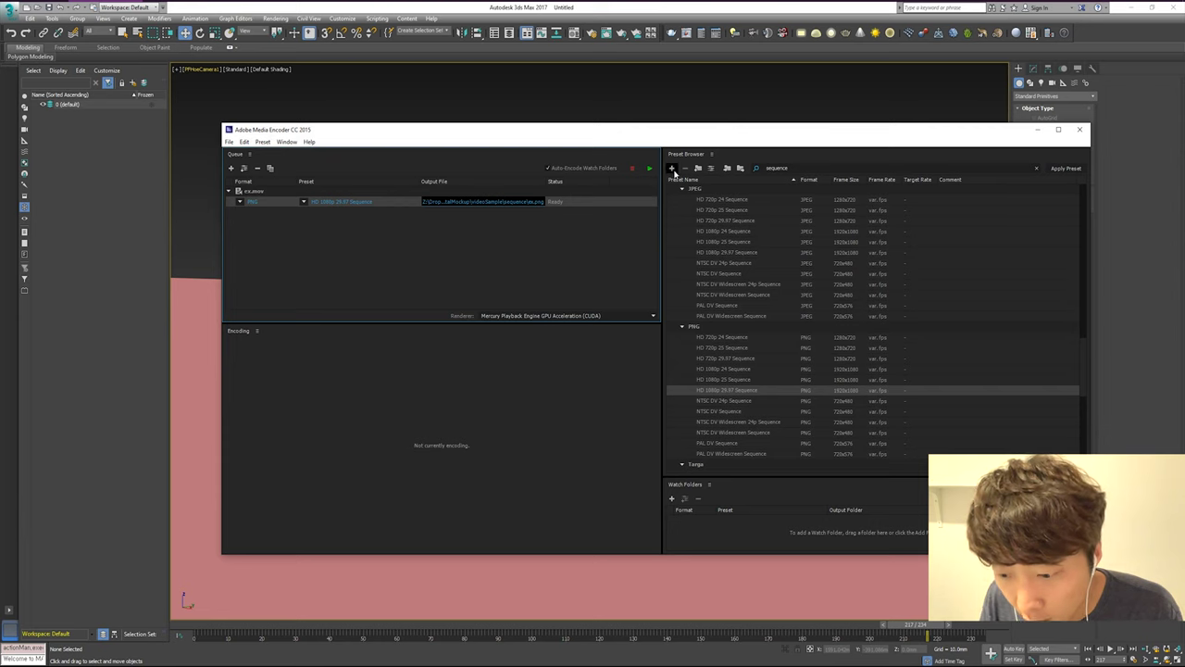
click(651, 170)
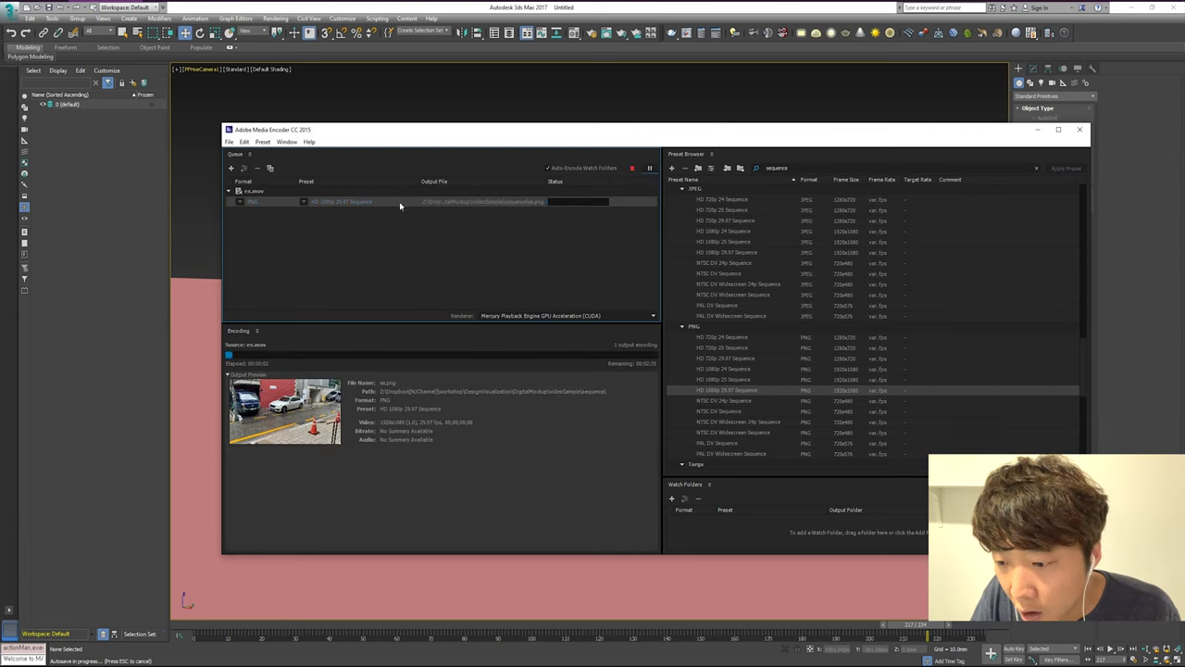
Open the sequence folder in File Explorer and select ex000.png as frames accumulate
key(alt+Tab)
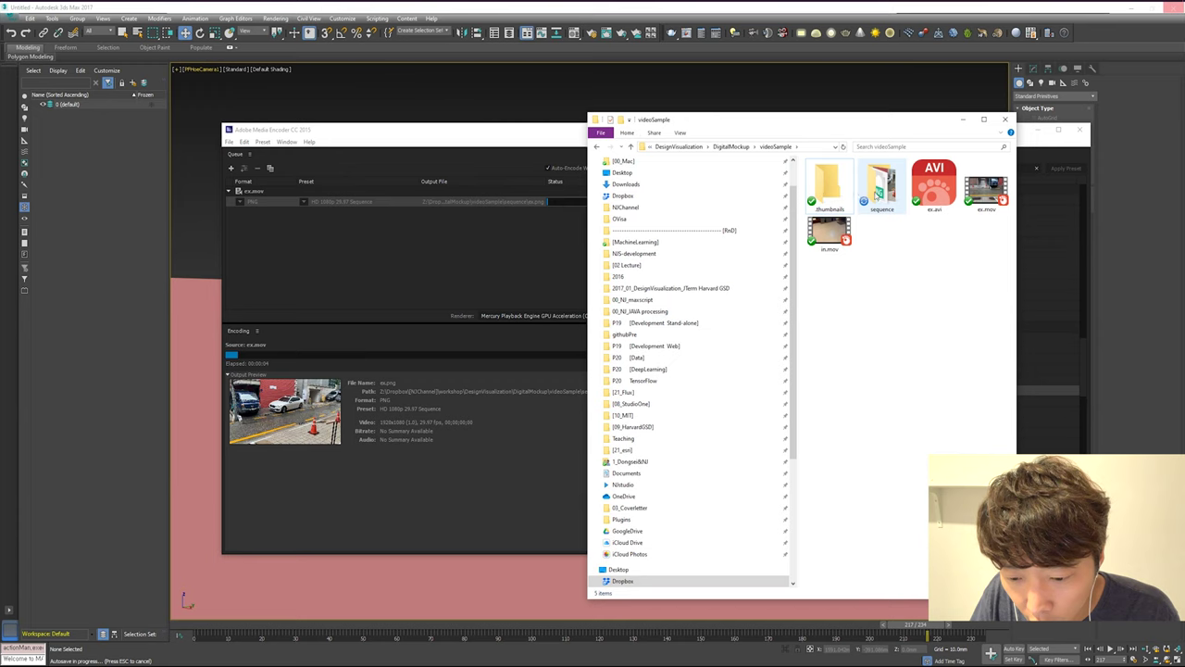
double_click(877, 192)
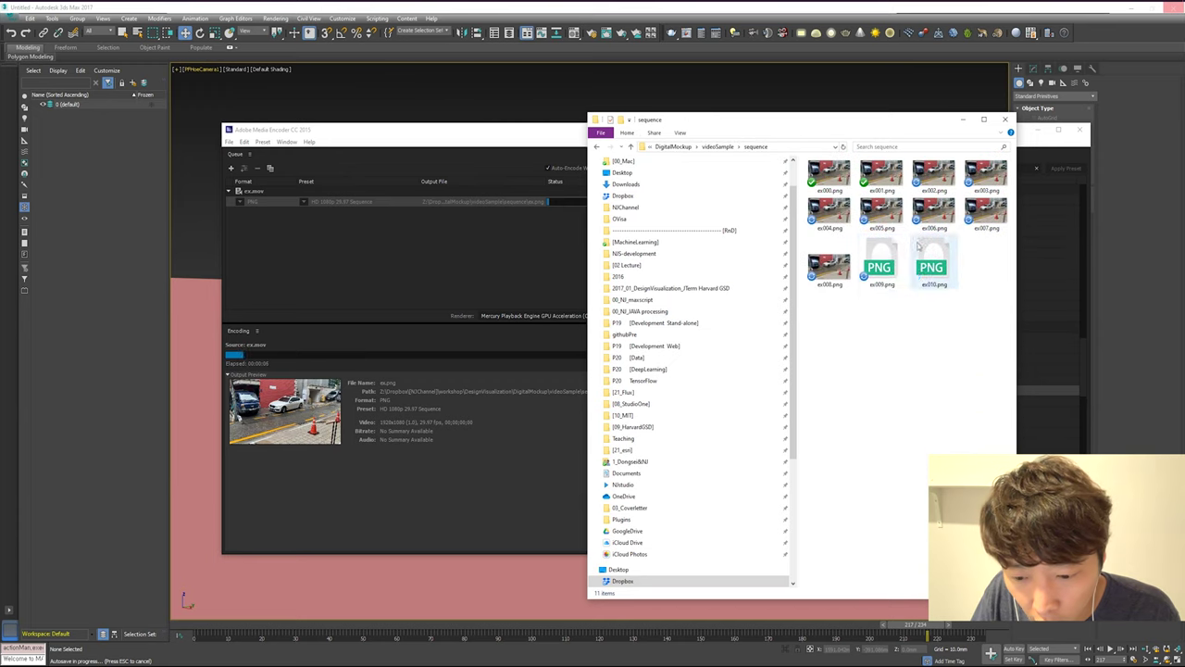
drag(857, 128, 762, 107)
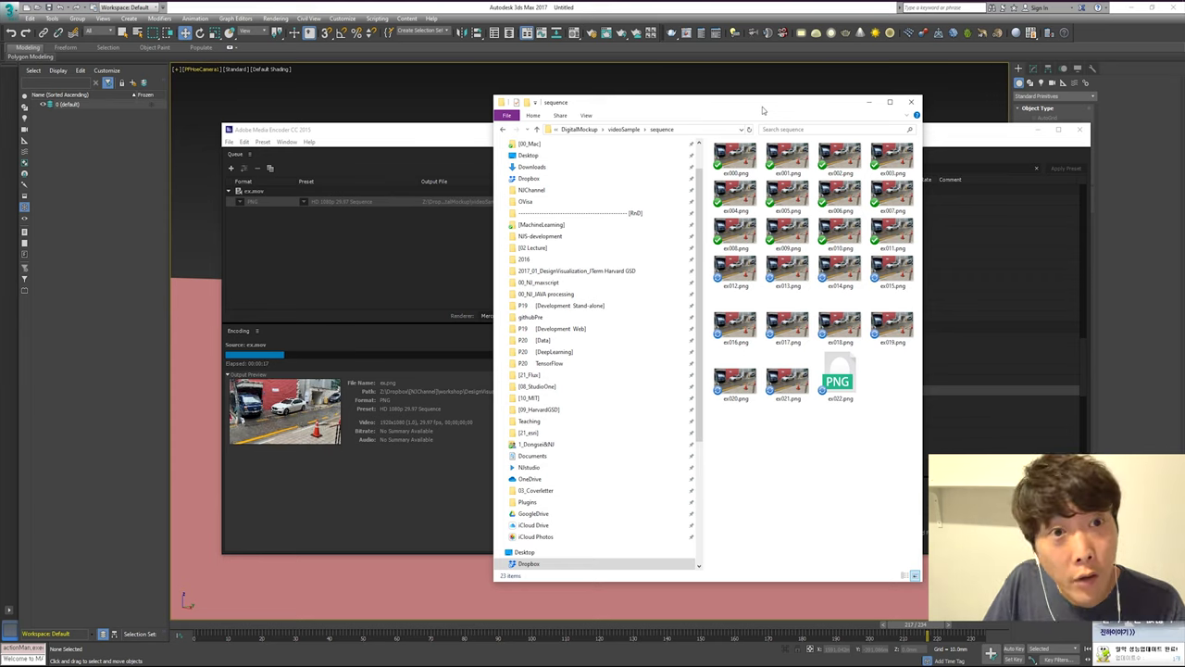
click(735, 159)
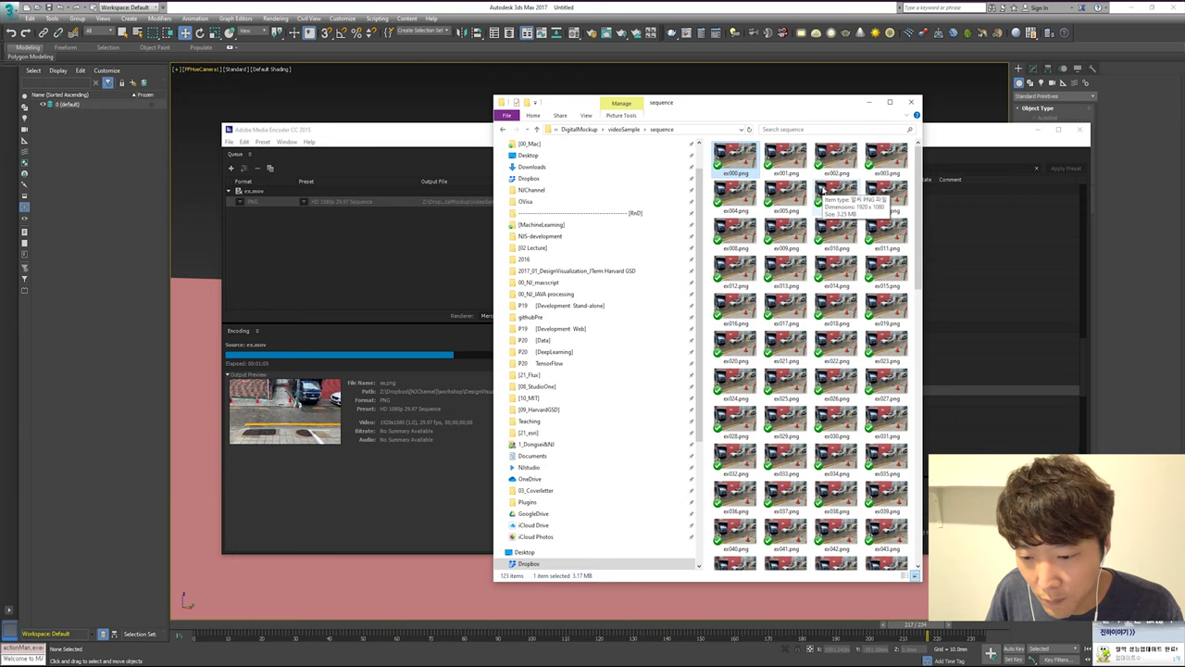
drag(750, 103, 968, 121)
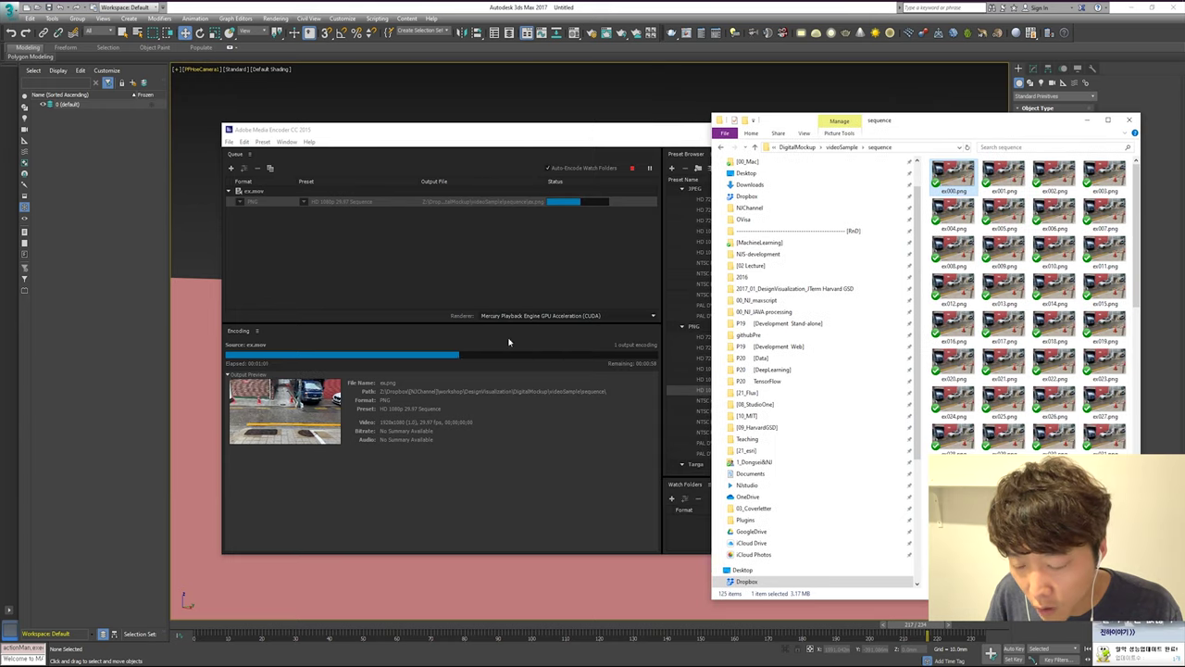
Wait for Media Encoder to finish, then review the 235 items in the sequence folder
click(565, 137)
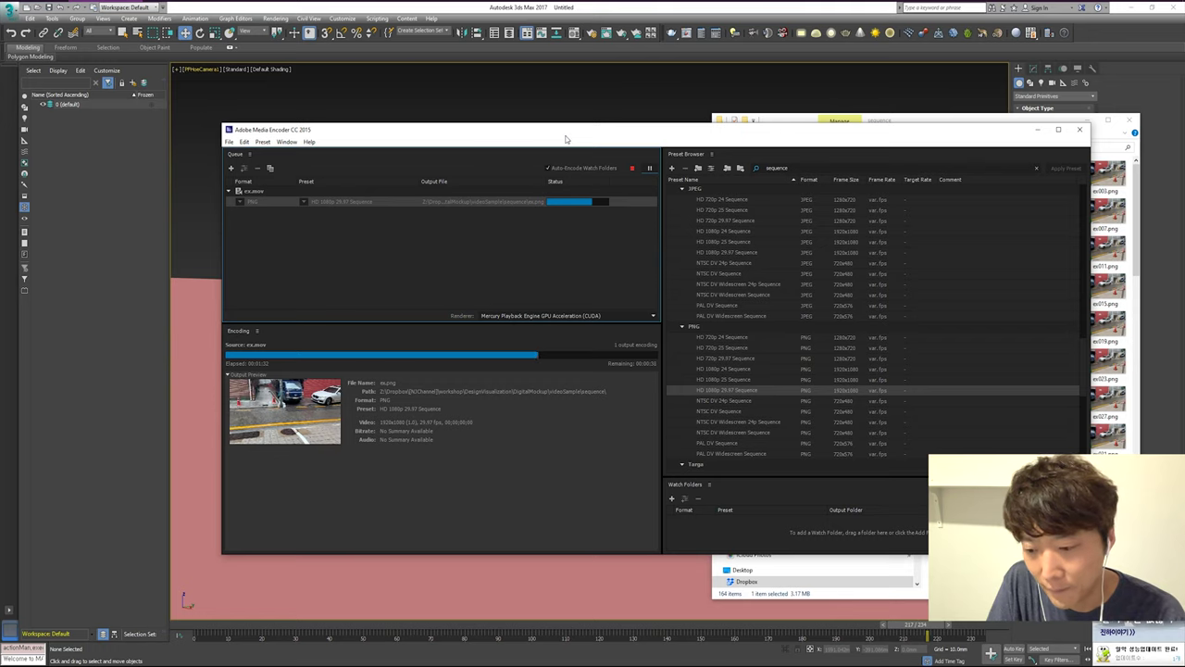
mouse_move(697, 135)
mouse_down()
mouse_move(686, 122)
mouse_move(693, 132)
mouse_up()
click(1106, 278)
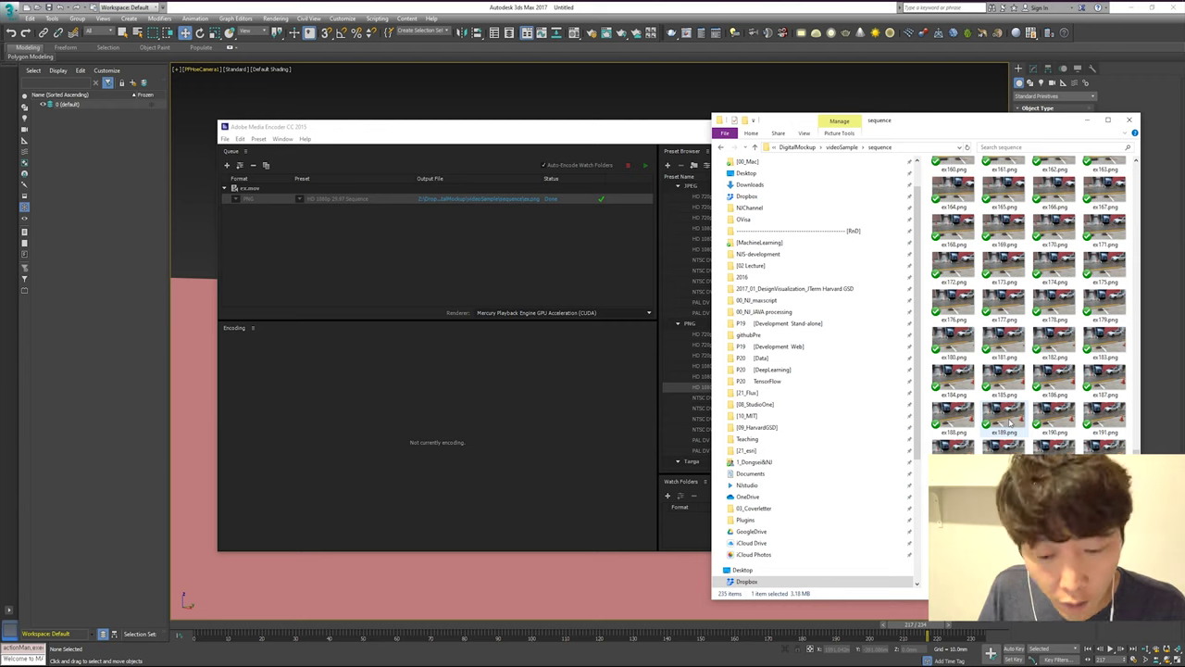
scroll(1009, 421, down, 5)
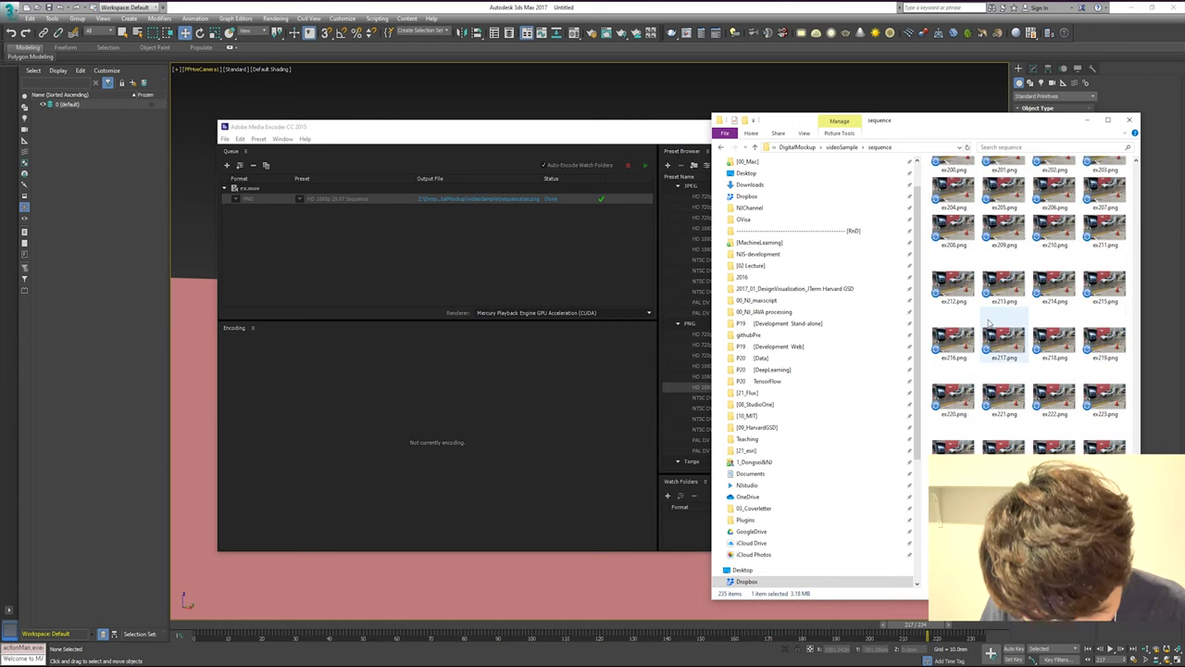
scroll(991, 324, up, 2)
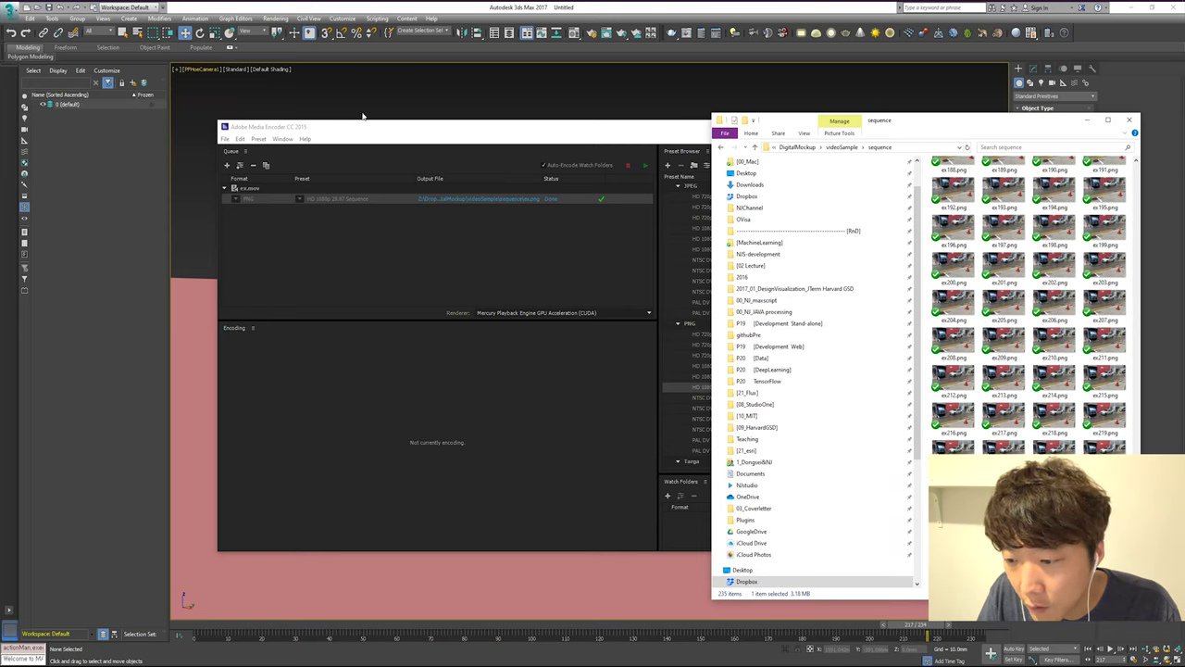
Load the ex000.png street footage as an image sequence for the viewport background
click(320, 5)
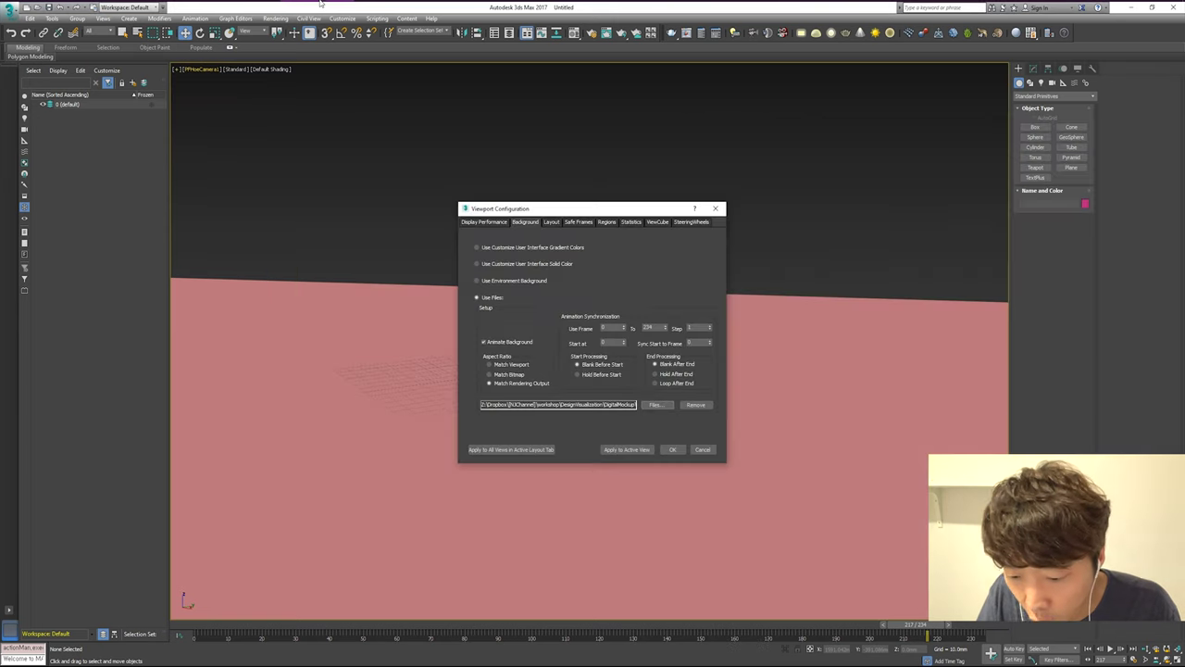
click(658, 405)
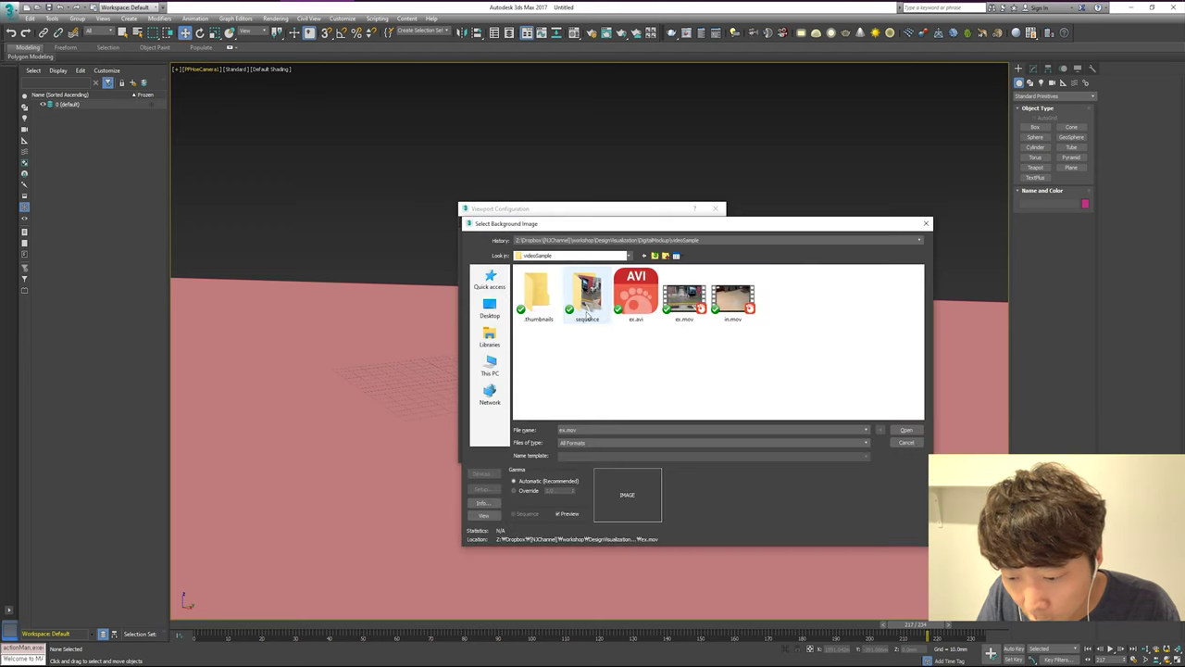
double_click(587, 310)
click(541, 306)
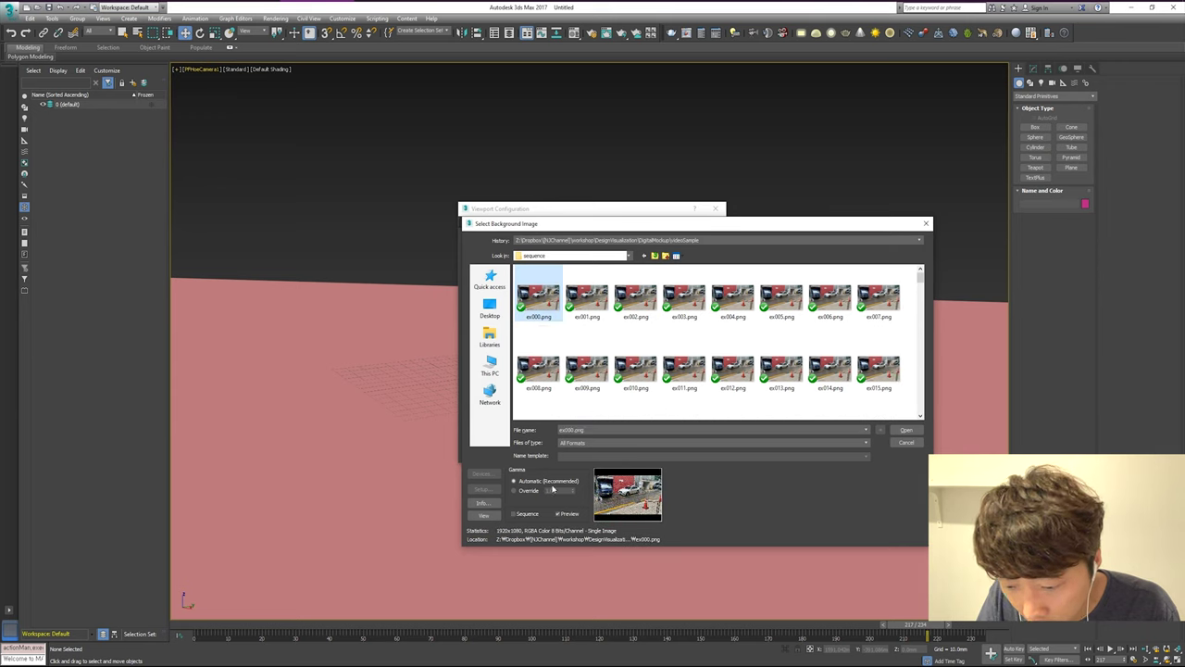
click(522, 517)
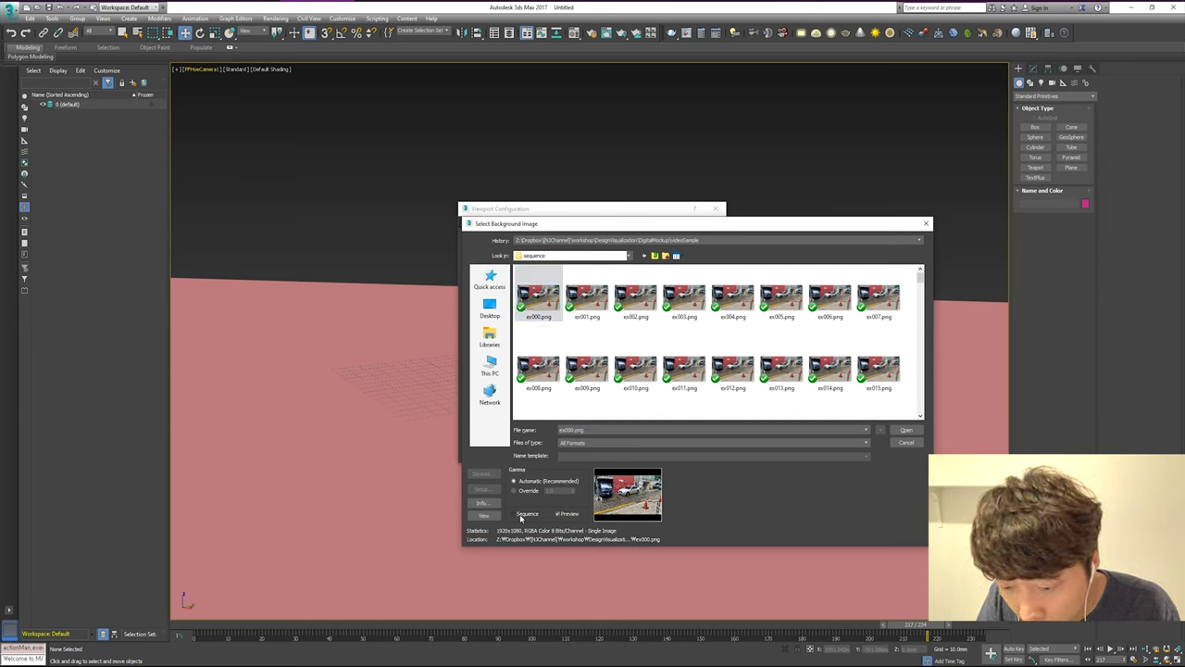
click(900, 432)
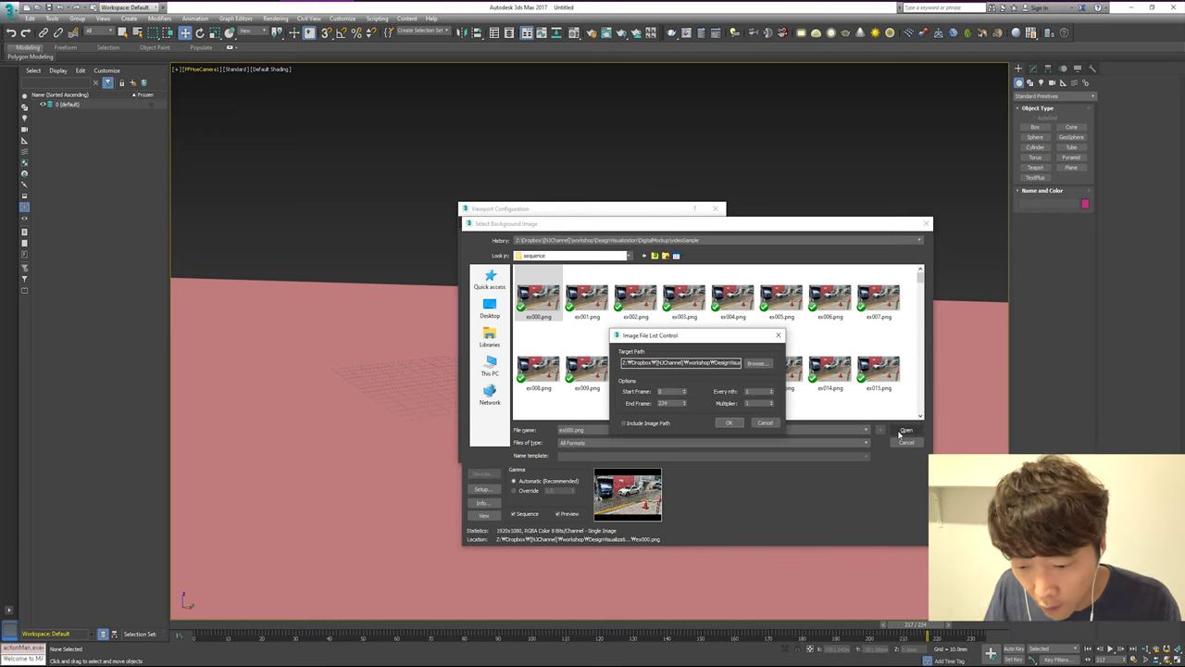
click(722, 424)
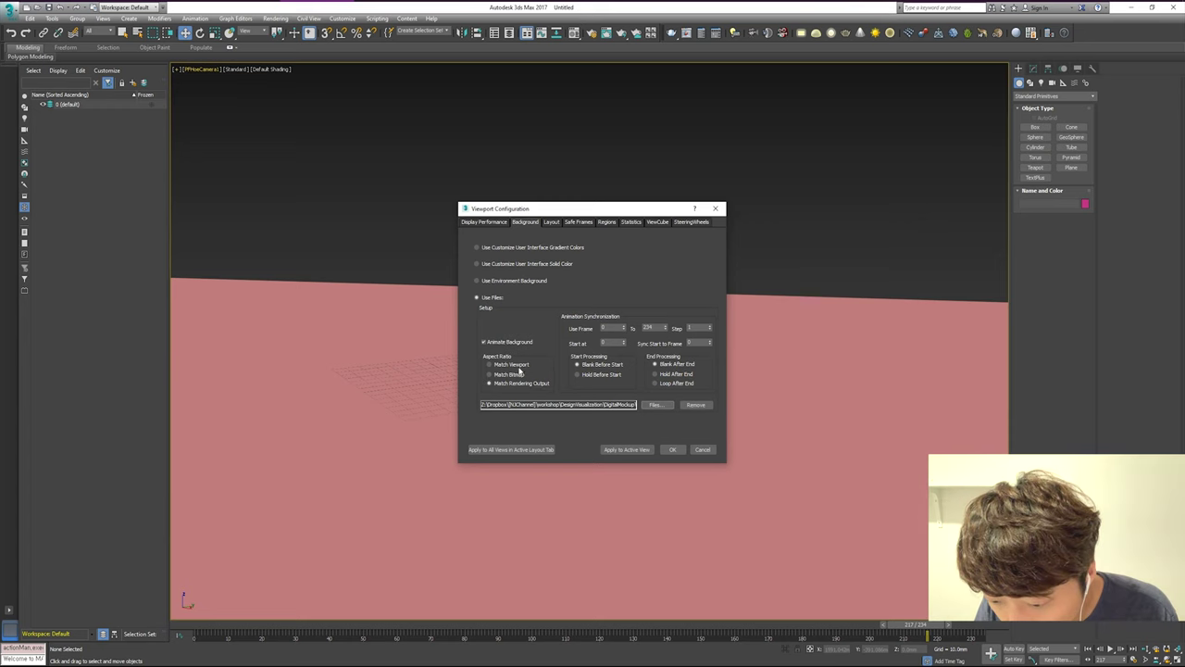
click(674, 450)
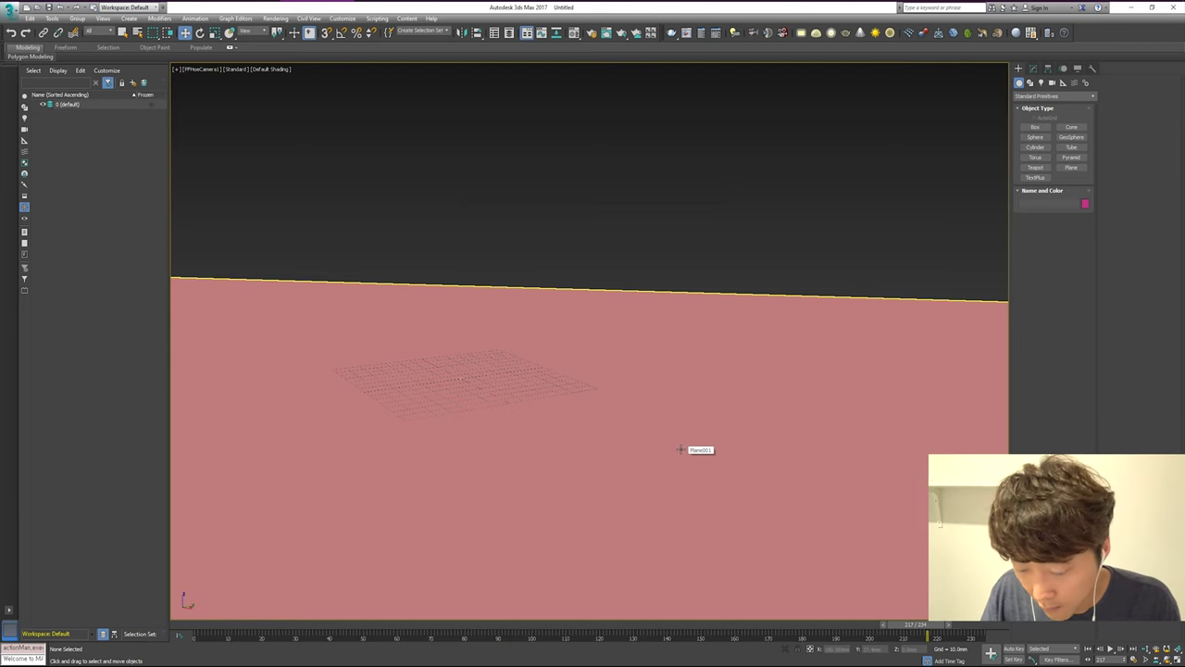
Reapply the ex000.png sequence as the camera viewport background, matched to the viewport
key(alt+w)
key(alt+w)
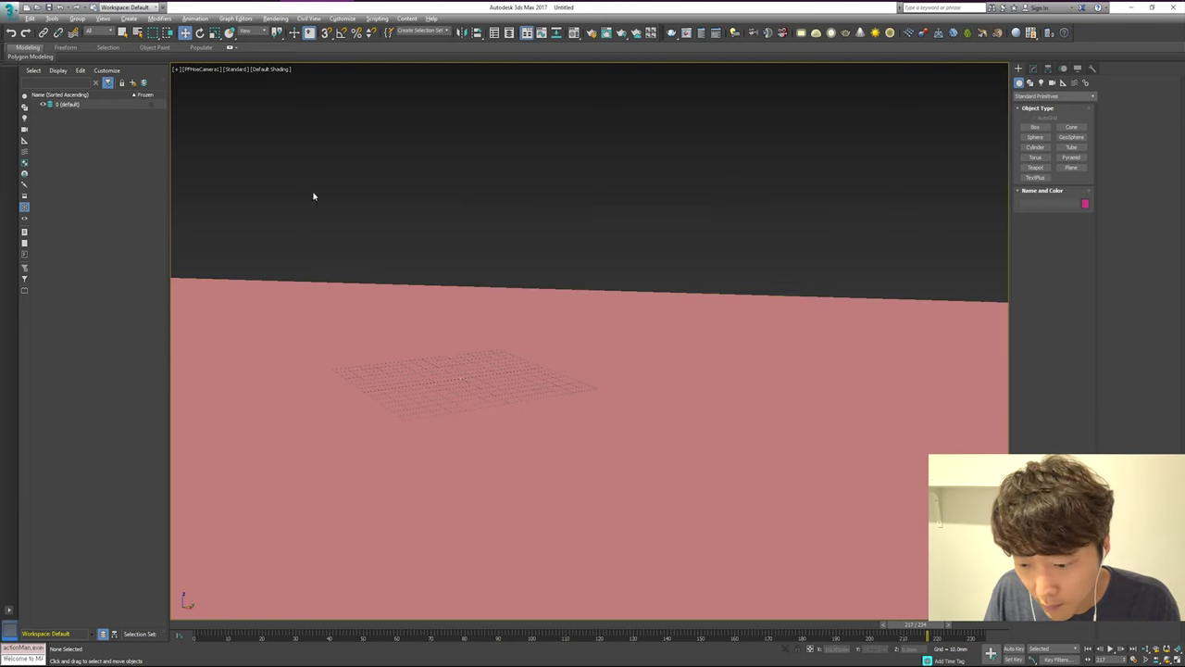
click(176, 70)
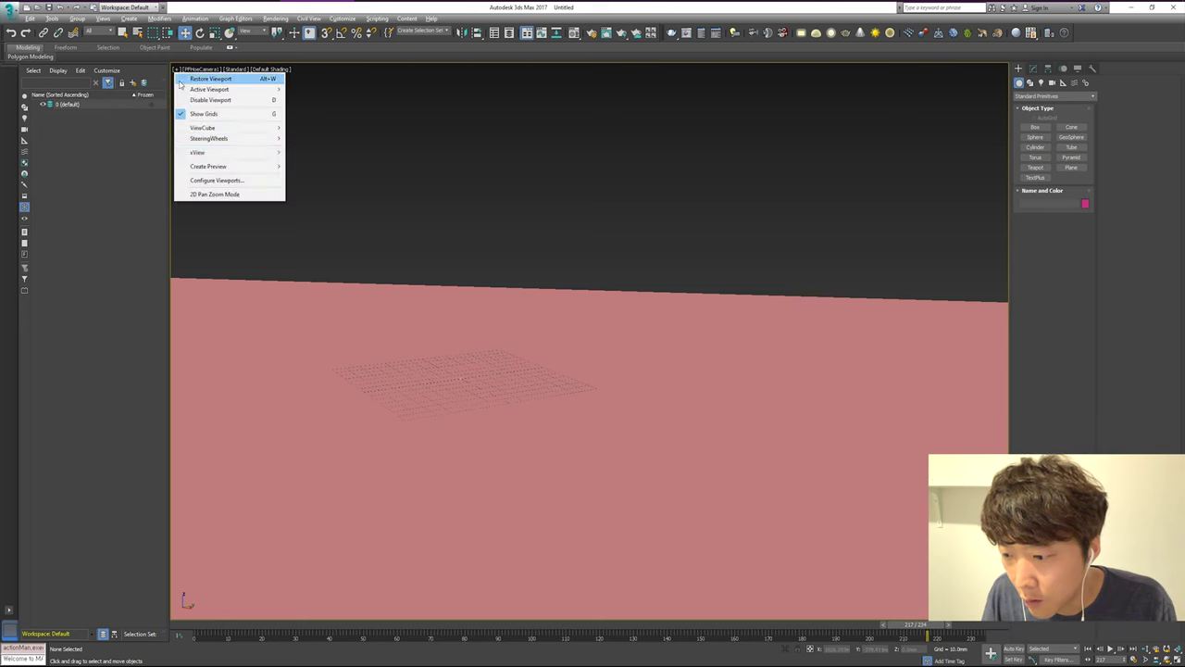
click(220, 180)
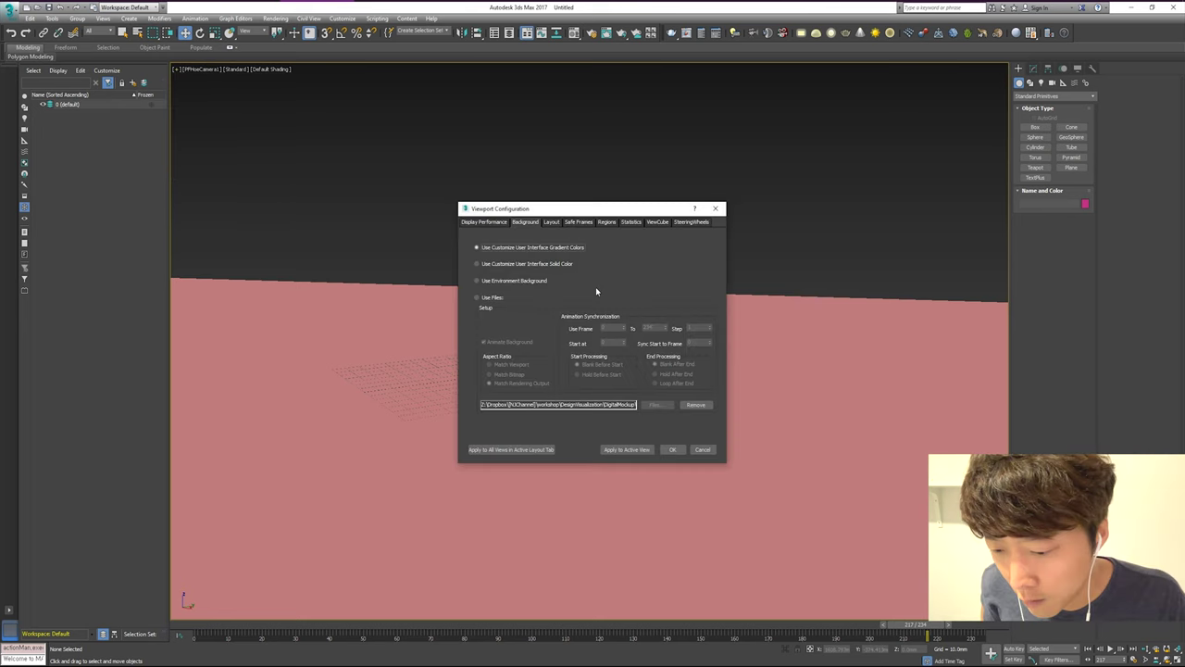
click(482, 298)
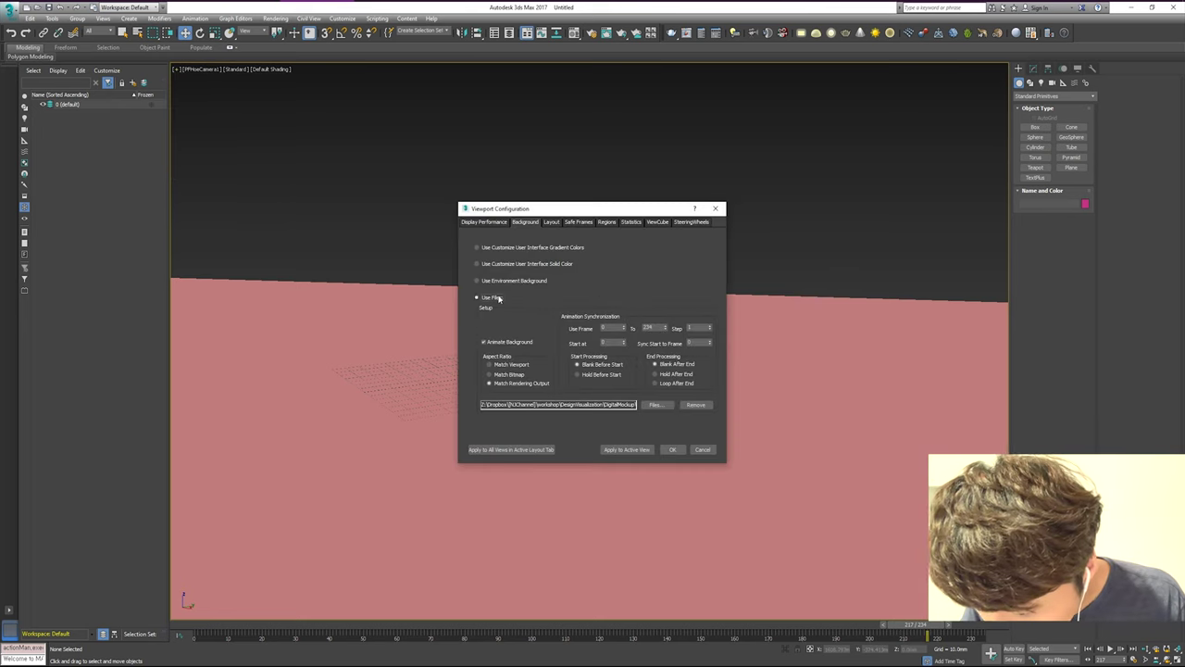
click(655, 405)
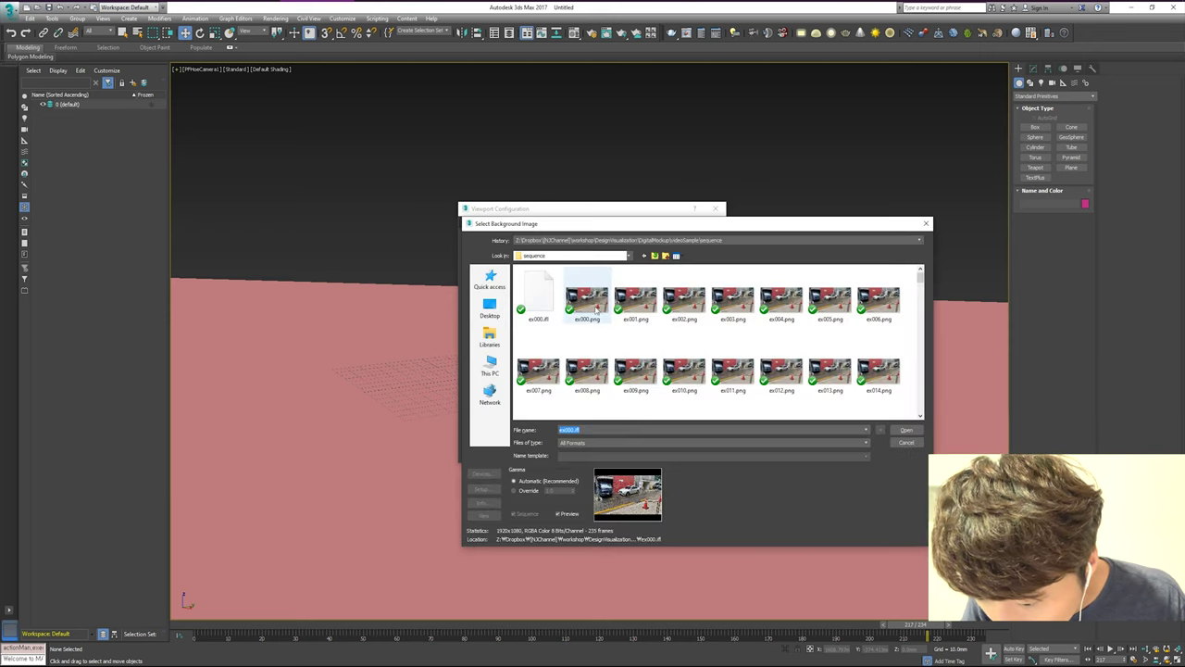
click(591, 307)
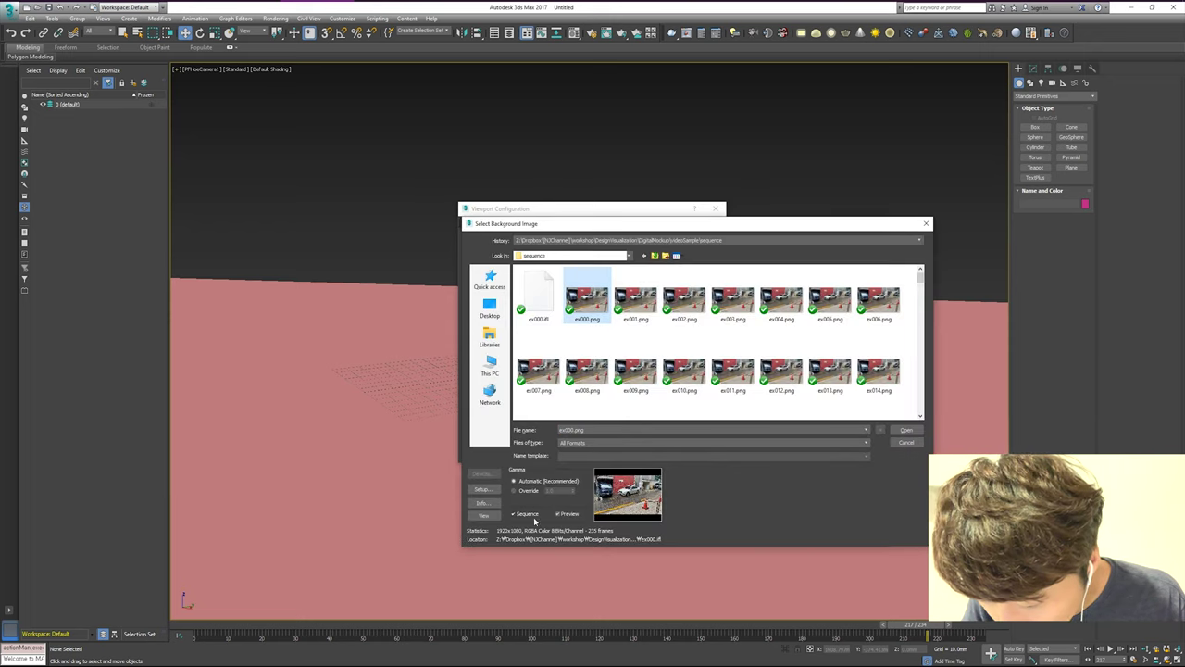
click(906, 430)
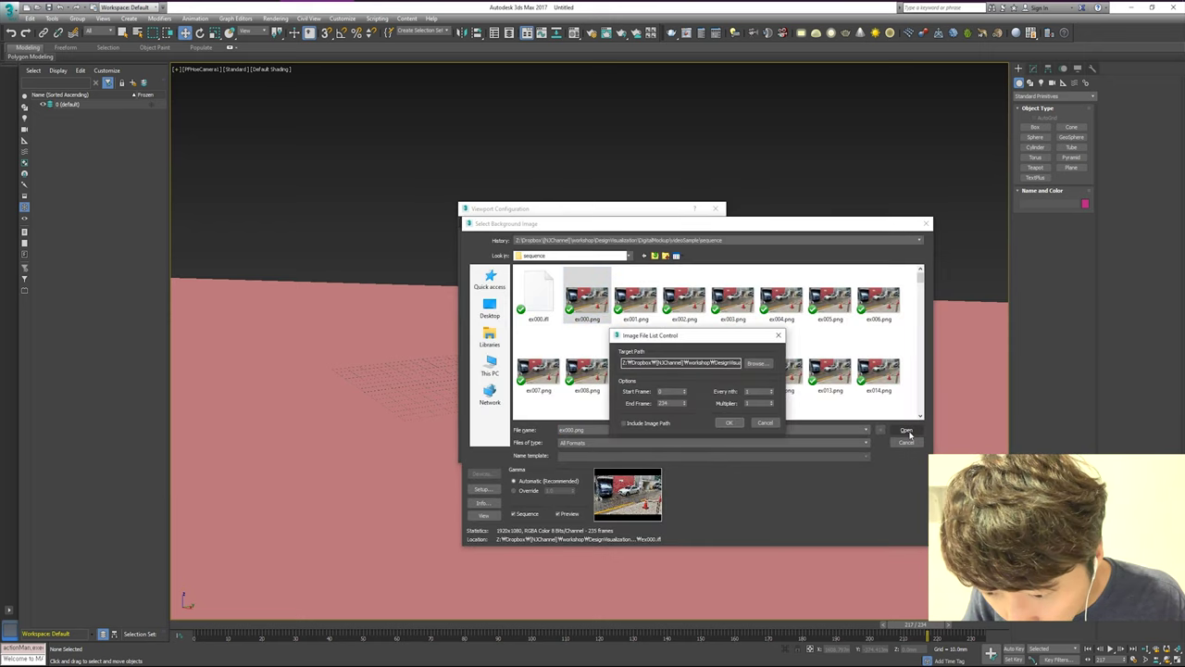
click(730, 422)
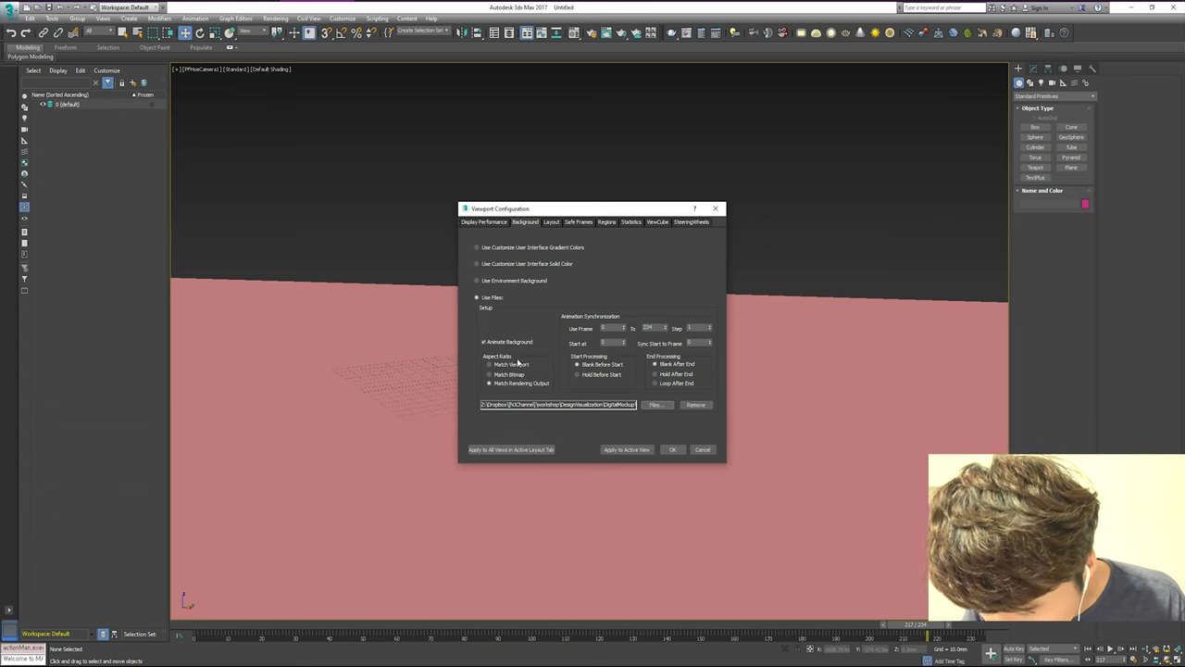
click(675, 451)
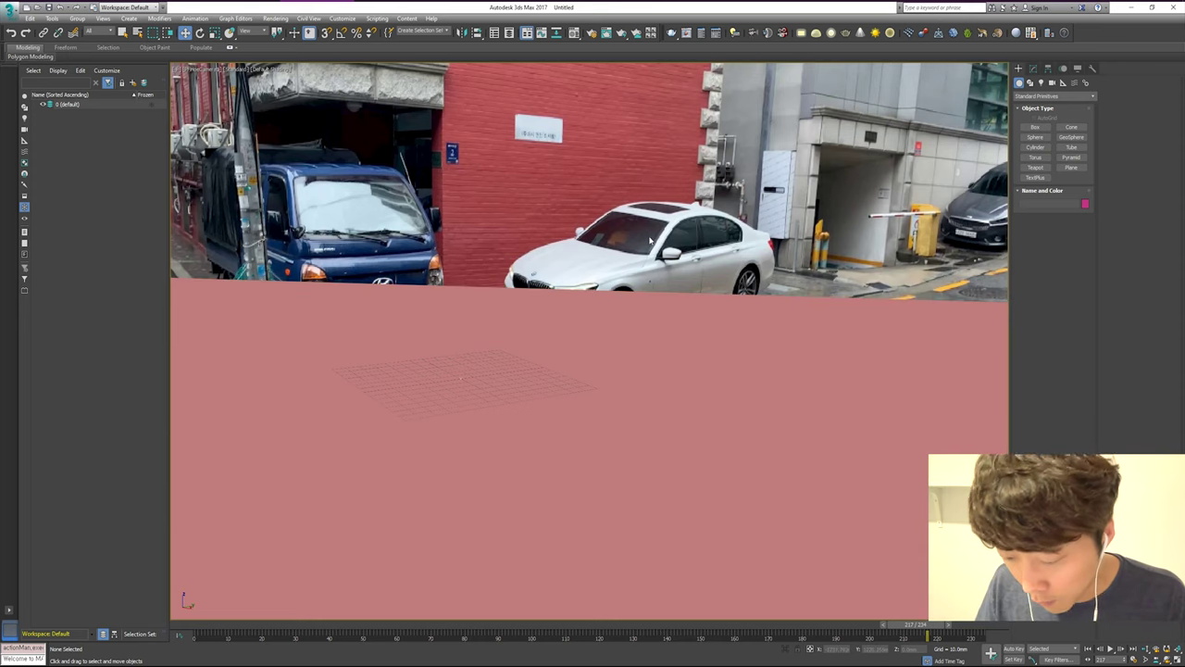
Scrub the footage to frame 36 and show the ground plane as wireframe
drag(212, 631, 320, 630)
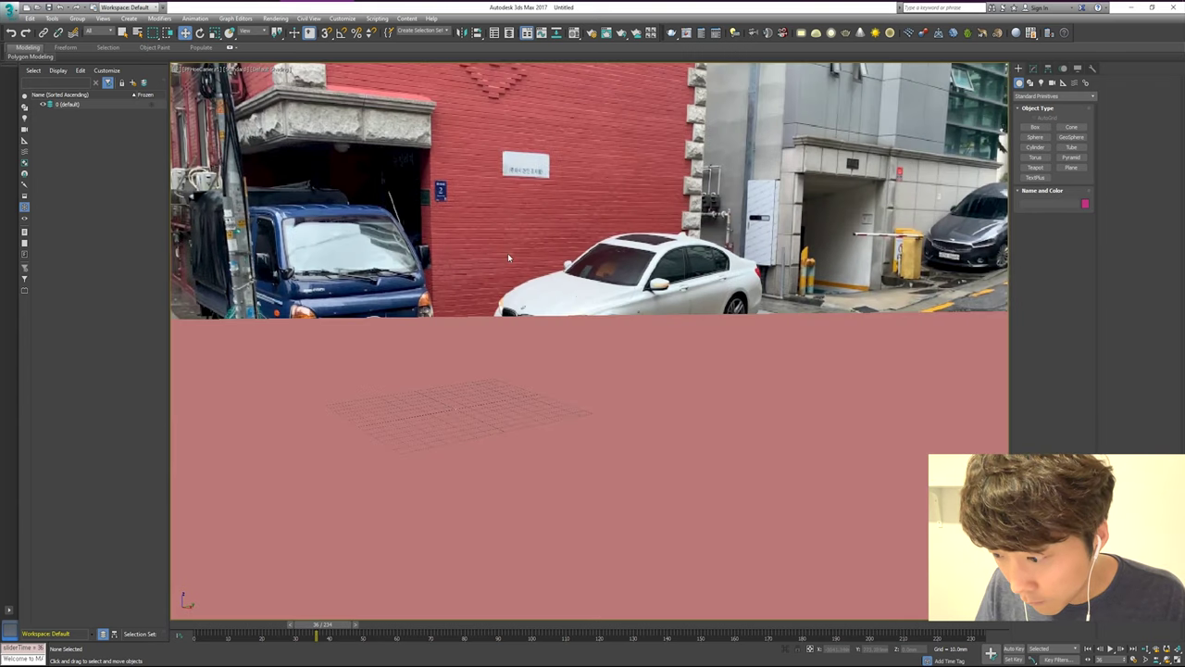
click(208, 72)
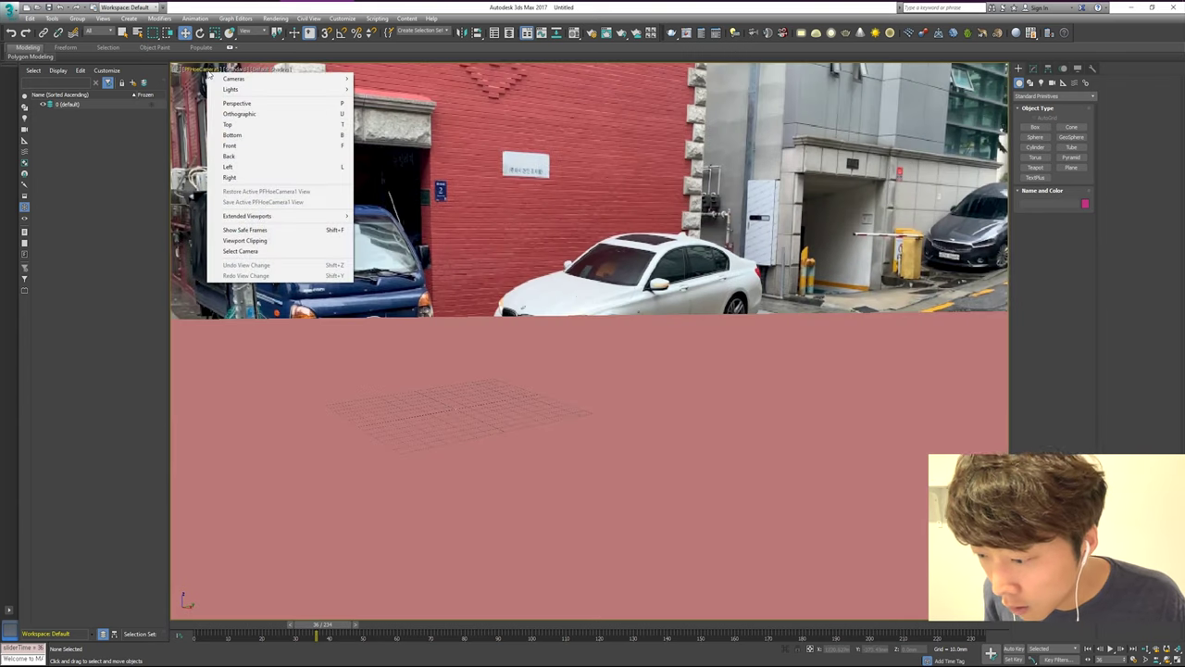
click(235, 70)
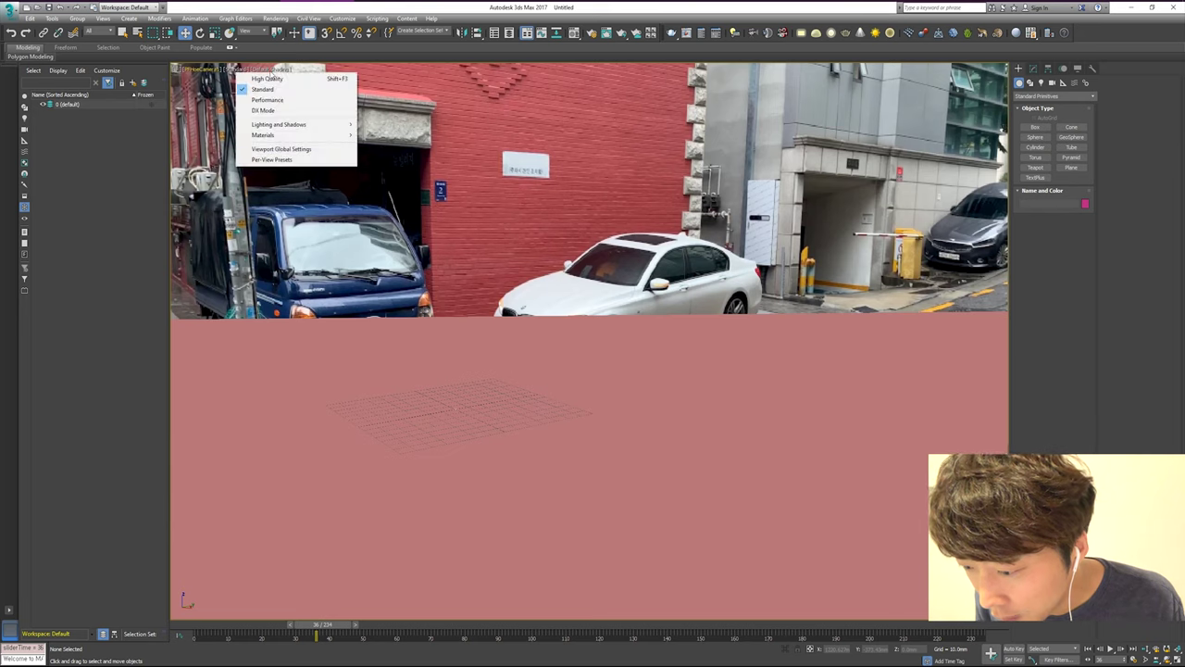
click(271, 70)
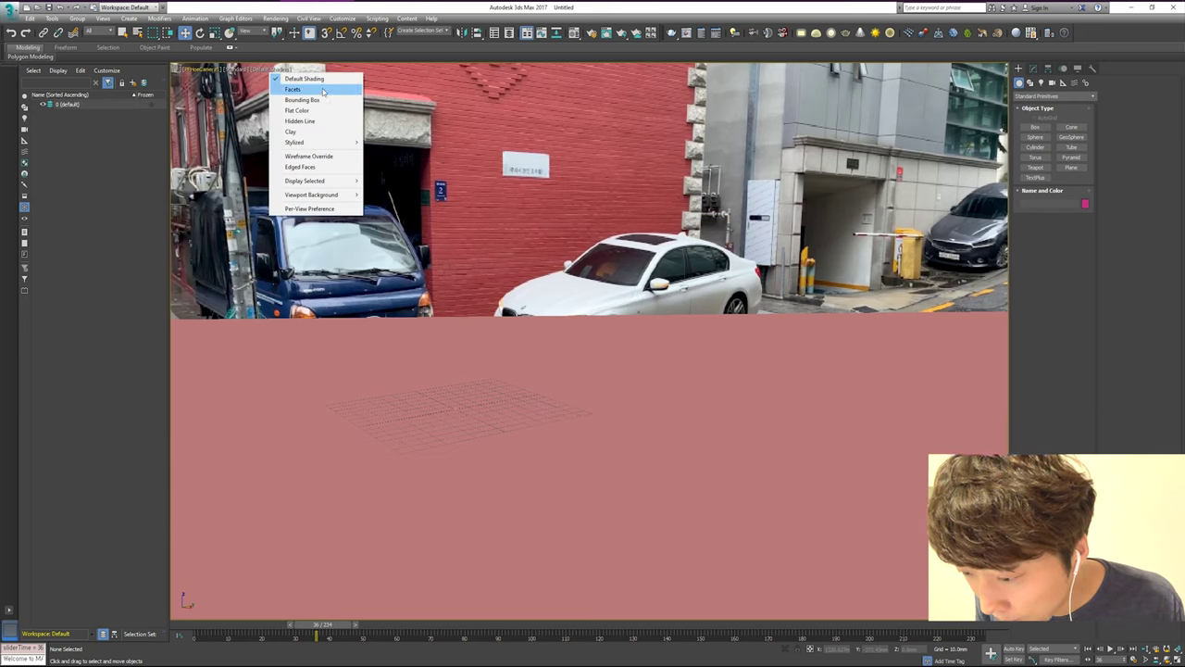
click(339, 157)
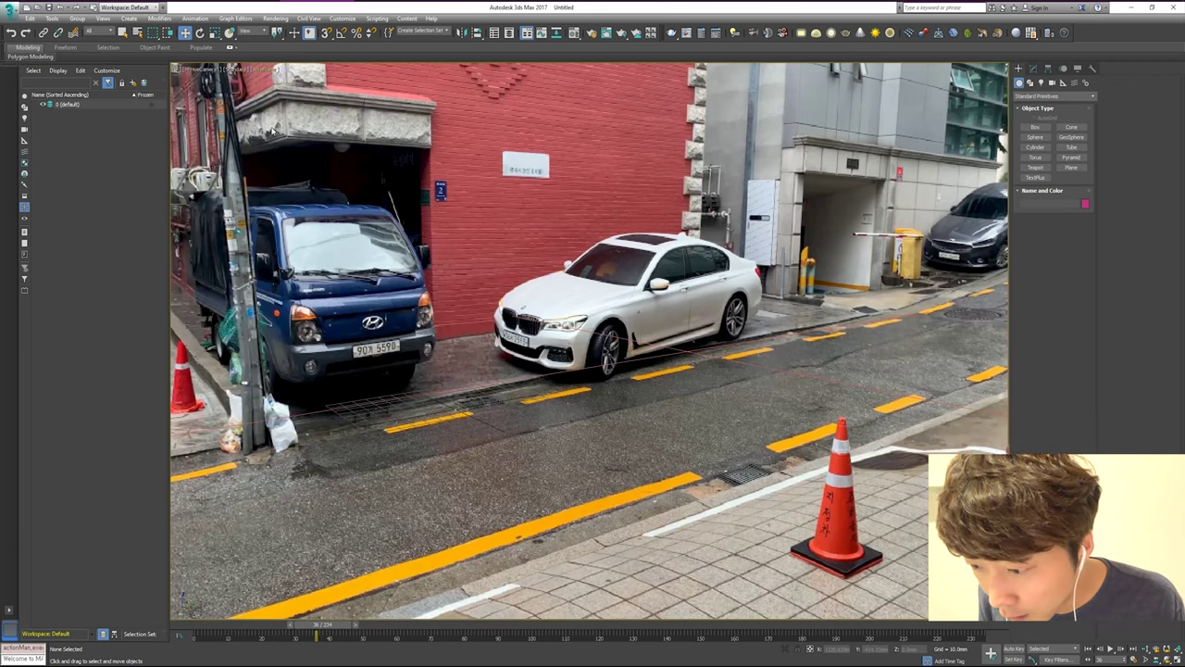
Select the ground plane Plane001 in the camera view
click(268, 70)
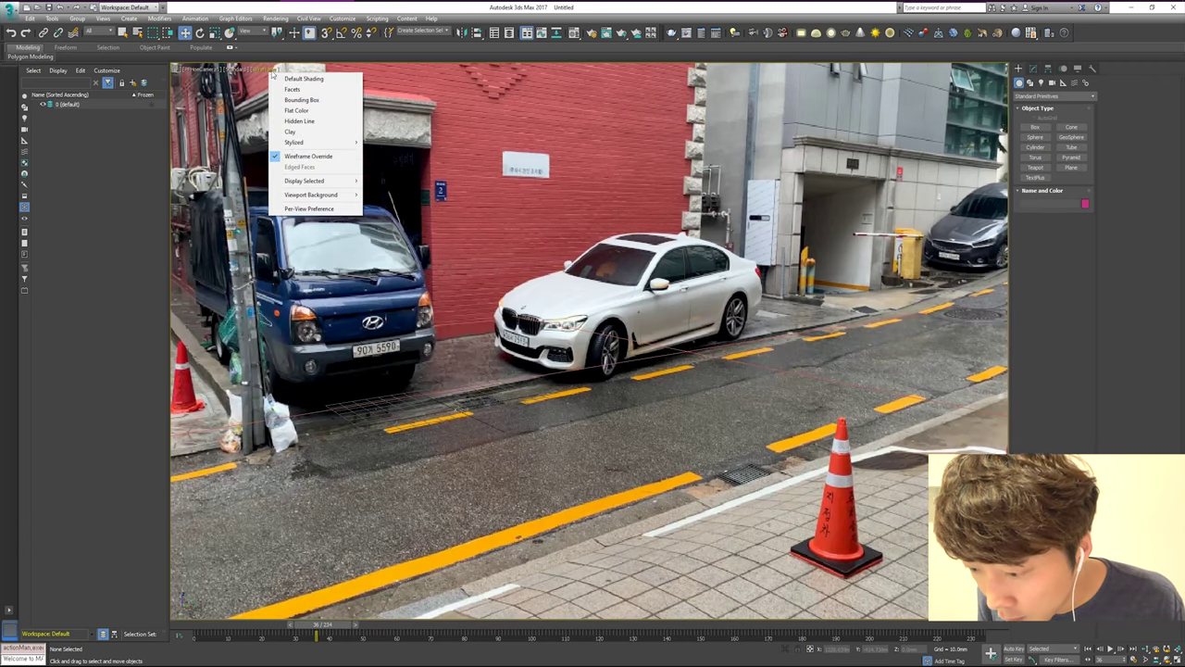
click(340, 156)
click(794, 290)
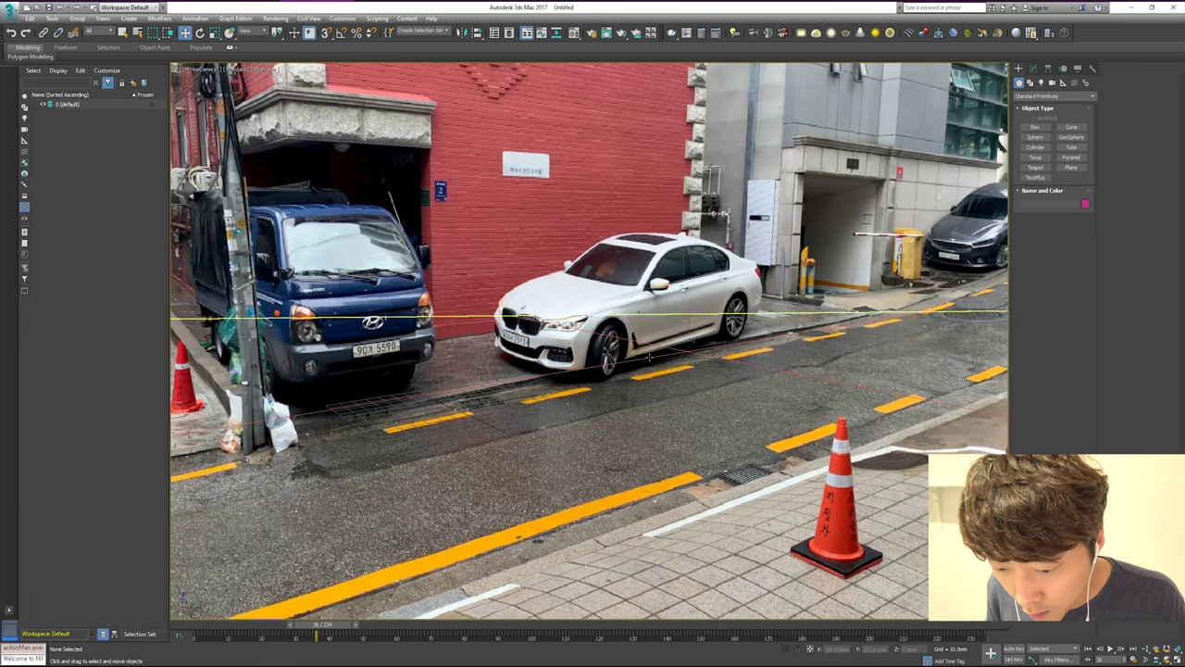
Give Plane001 100 length and 100 width segments, then scrub the footage to frame 67
click(1033, 66)
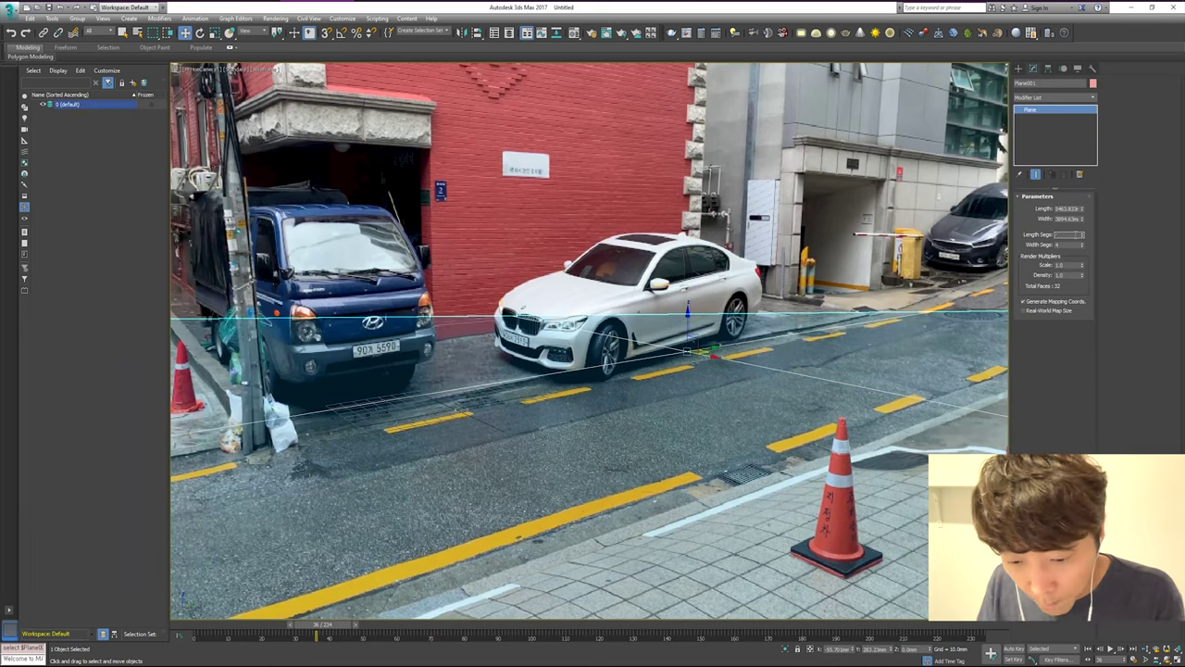
text(100)
key(Tab)
text(100)
key(Return)
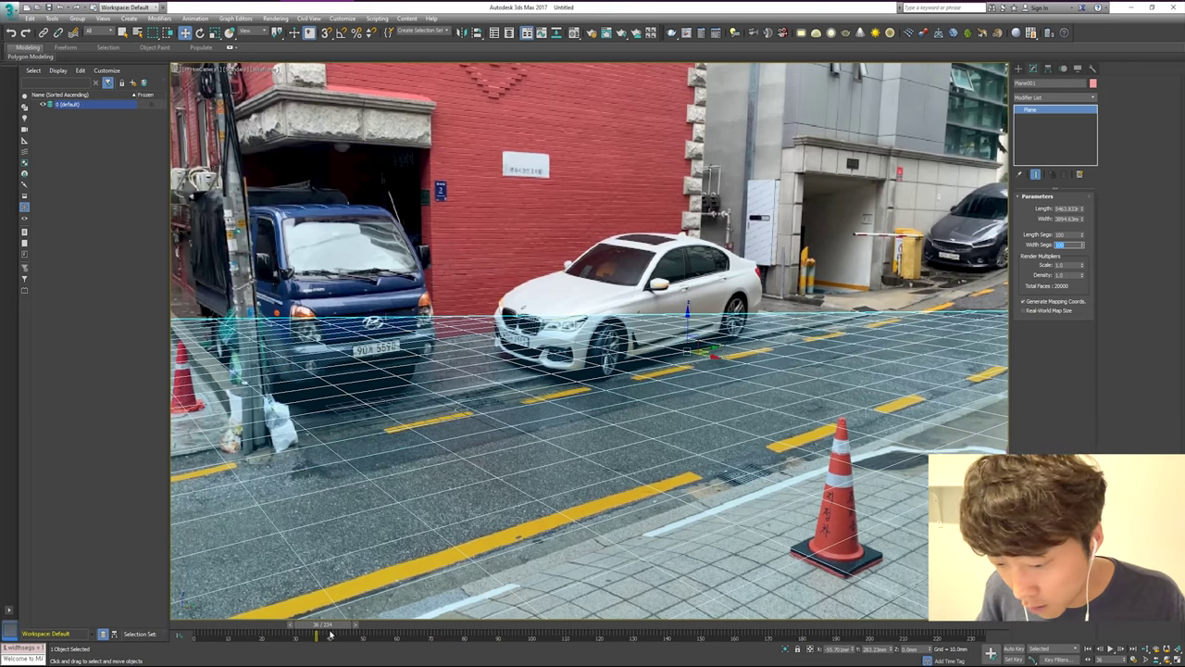
drag(330, 634, 439, 628)
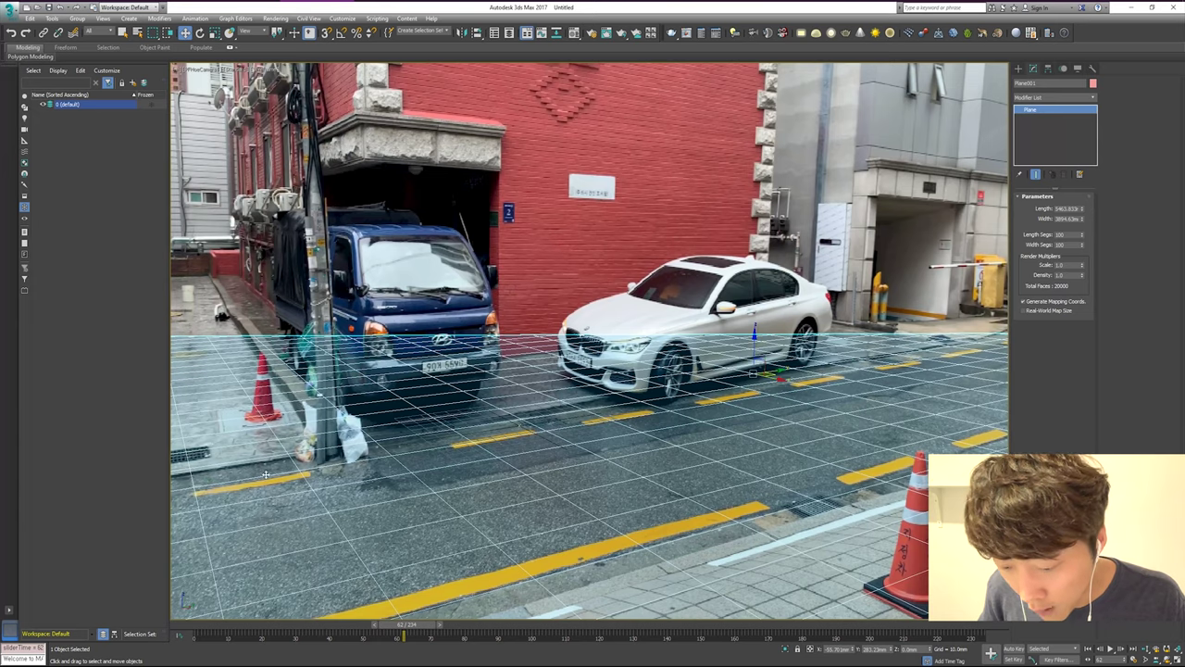
drag(438, 632, 455, 627)
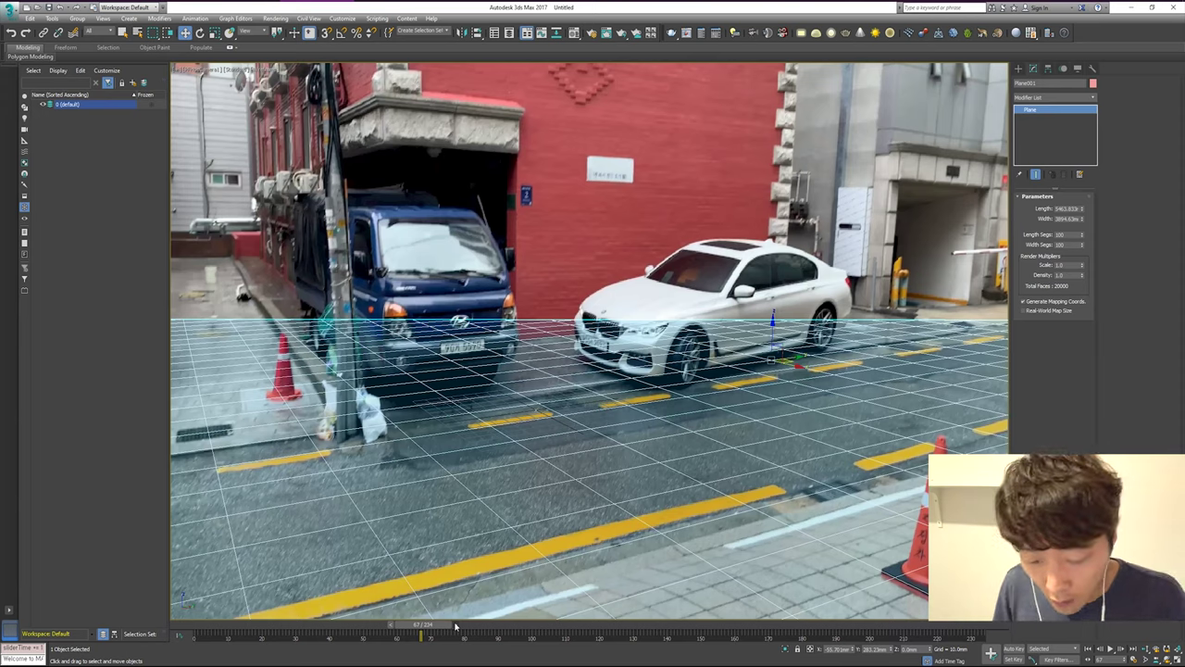
Set the render output size to HDTV 1920x1080 and show the camera view's safe frame
key(F10)
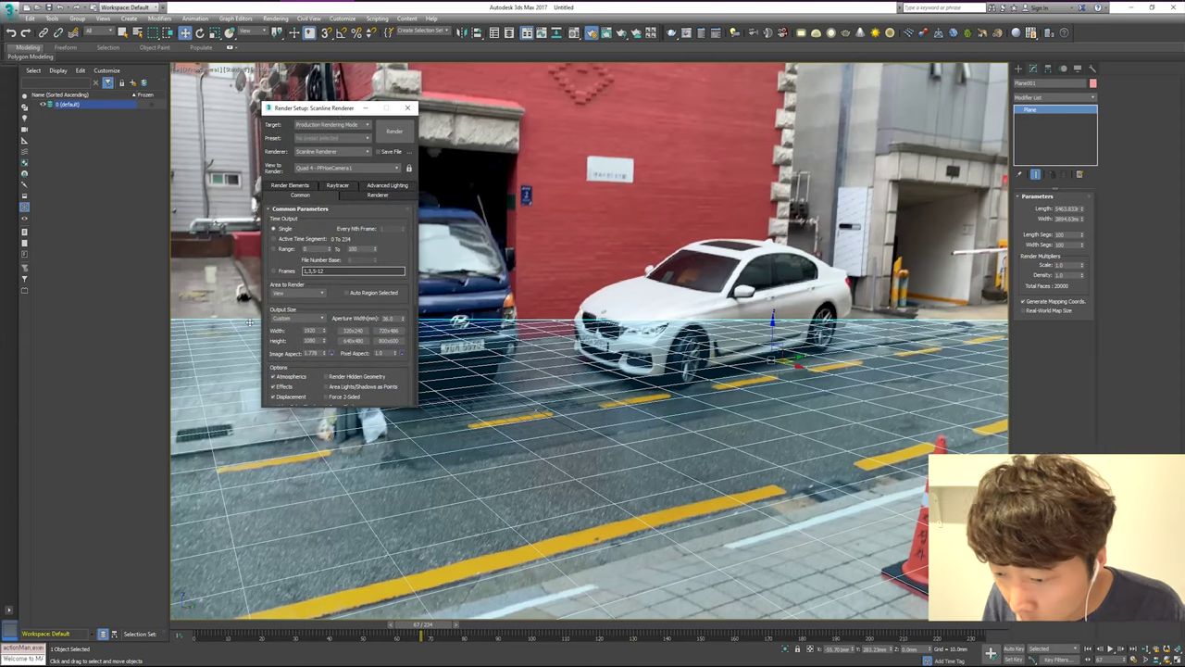
drag(343, 102, 723, 167)
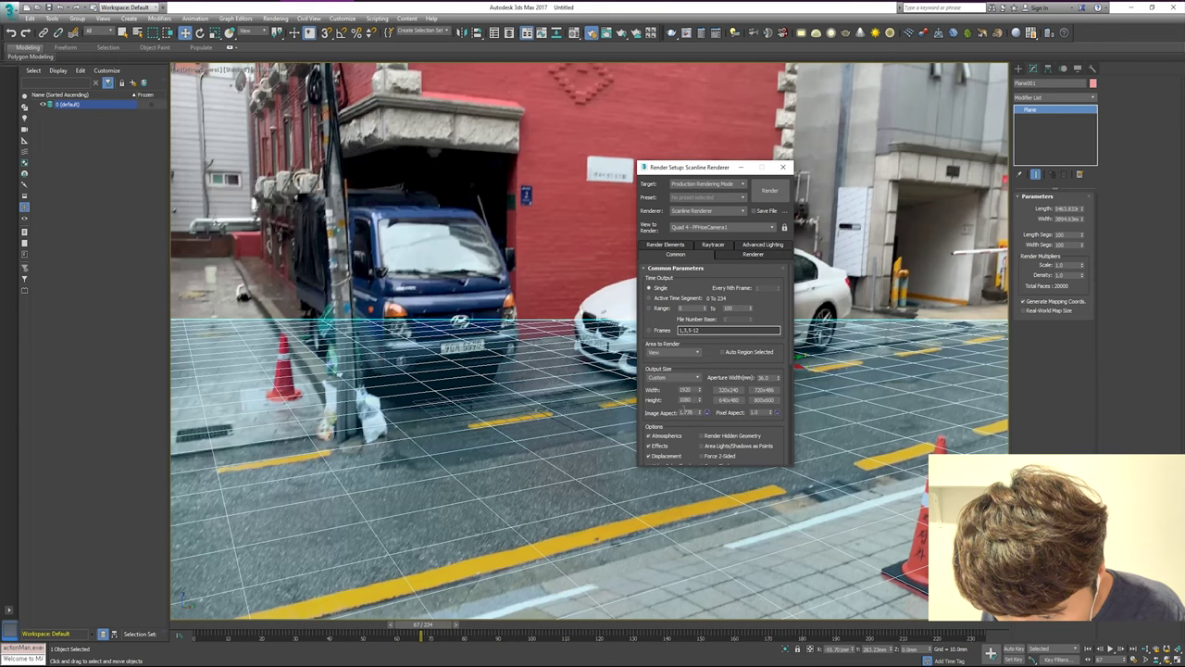
click(695, 378)
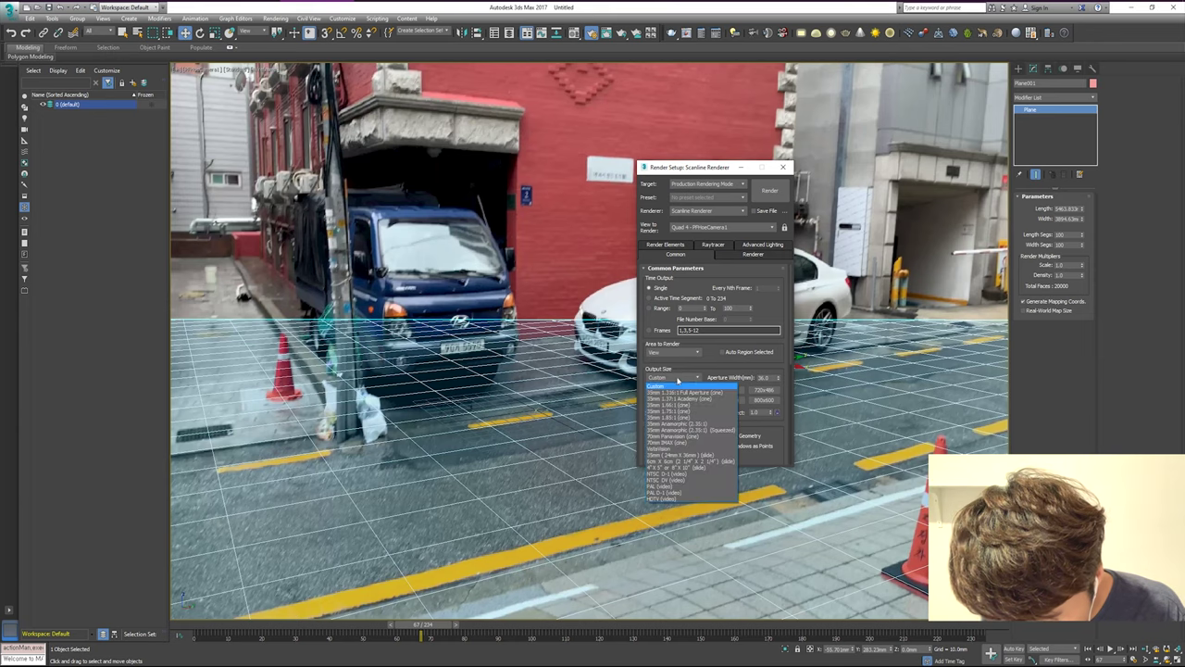
click(693, 499)
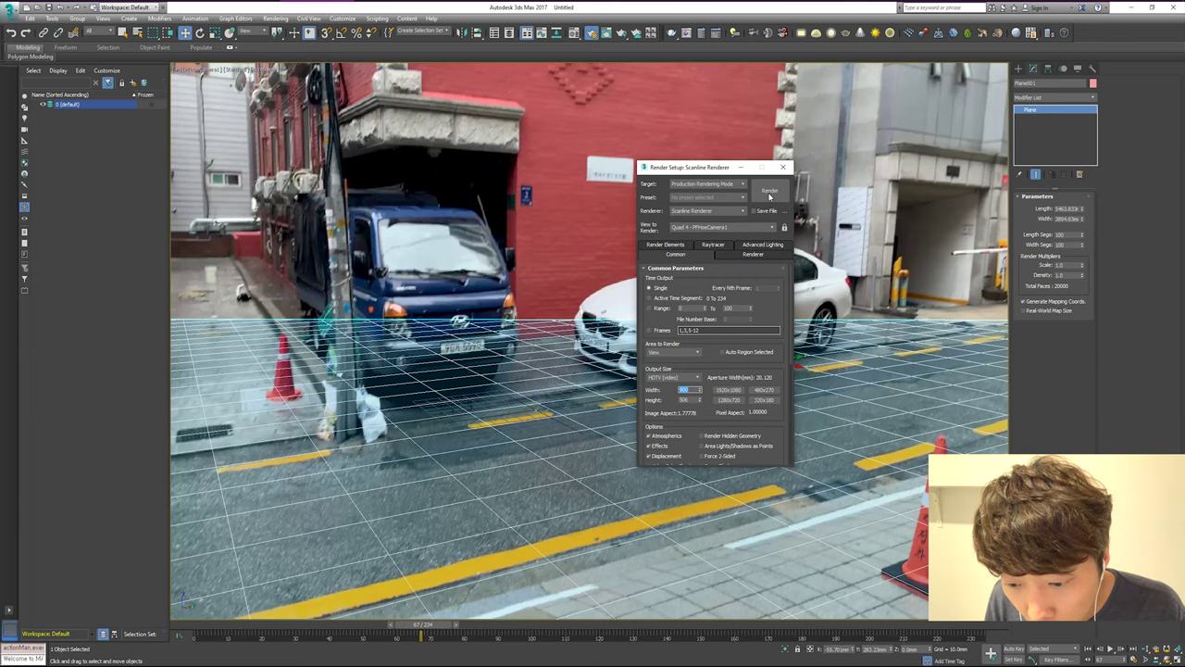
click(784, 168)
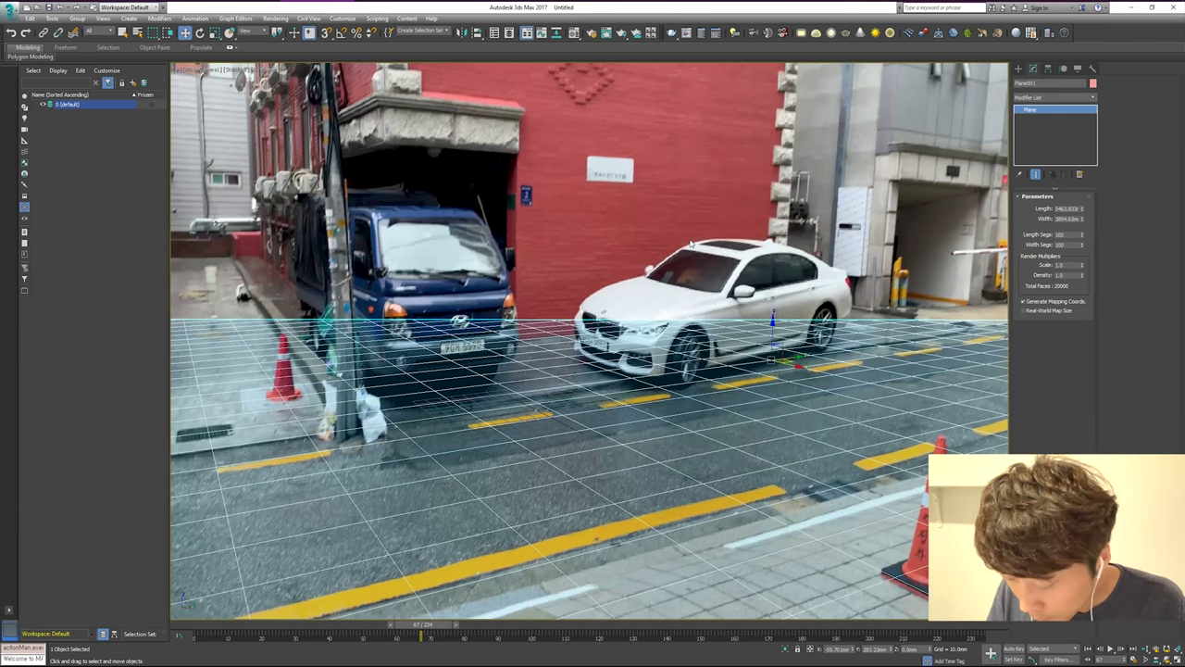
key(shift+f)
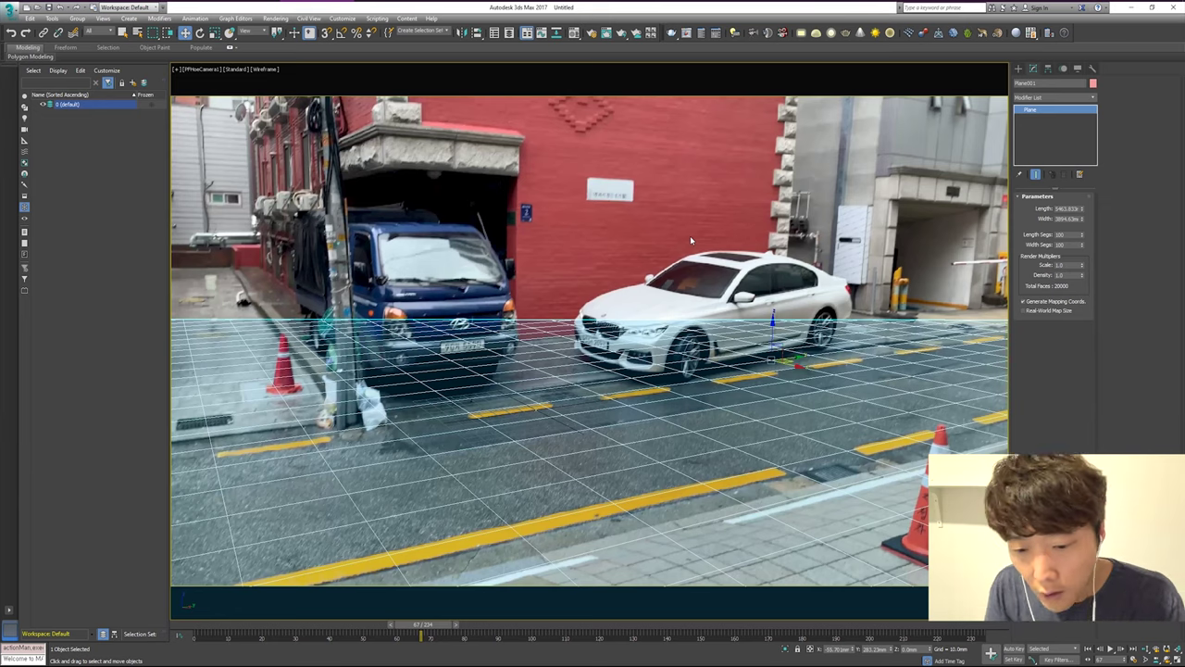
Create a teapot on the road, rotate its spout to point right, and show four viewports
click(1019, 69)
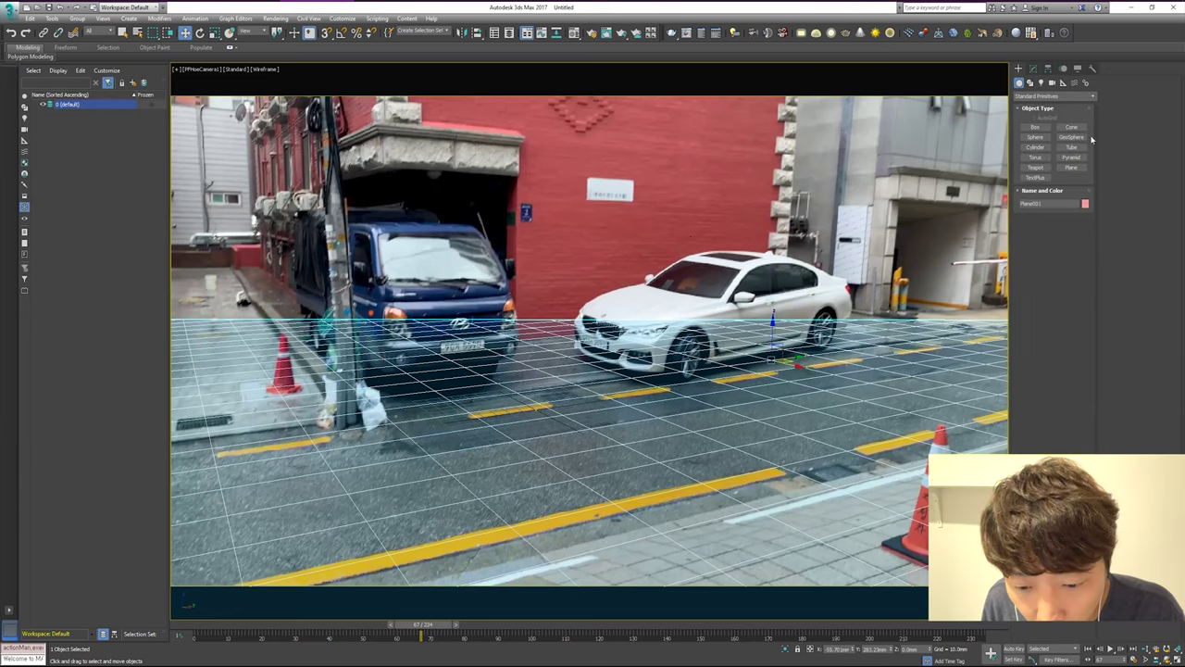
click(1041, 168)
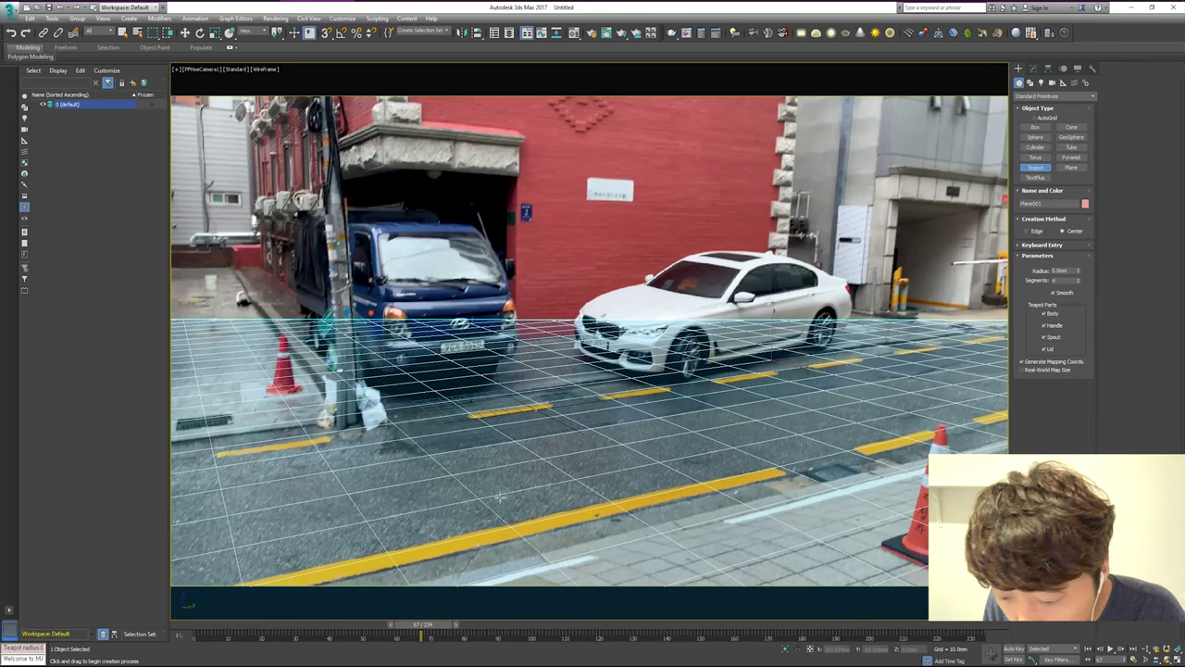
drag(568, 455, 621, 453)
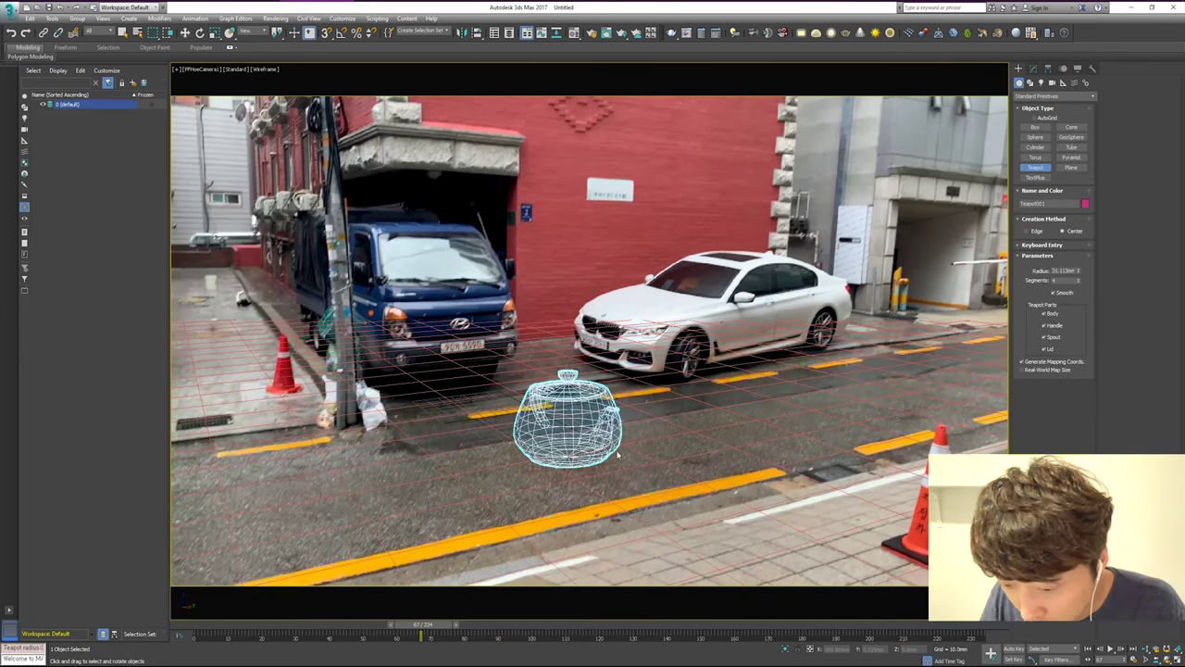
right_click(619, 453)
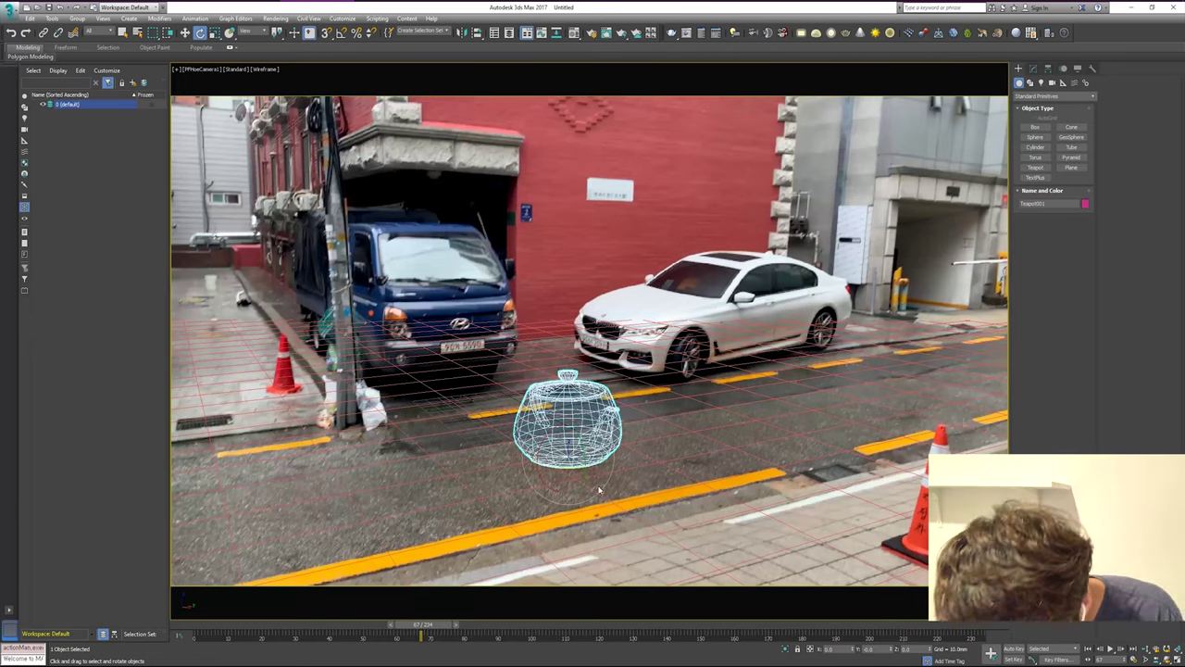
mouse_move(556, 455)
mouse_down()
mouse_move(583, 457)
mouse_move(560, 428)
mouse_up()
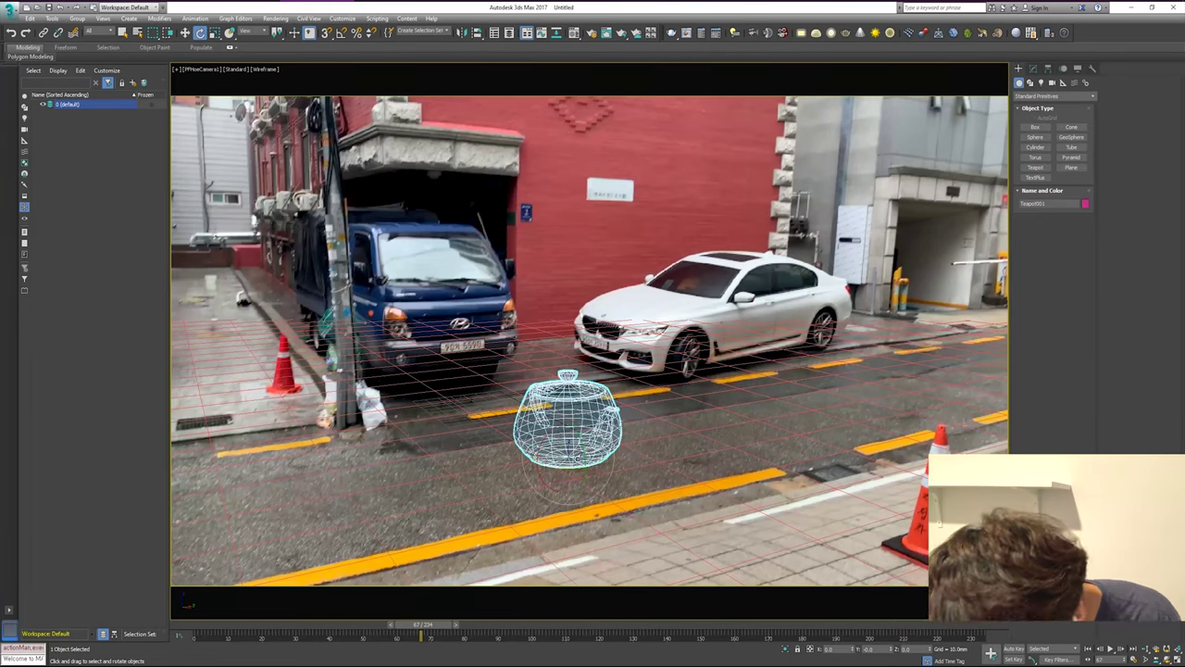
key(alt+w)
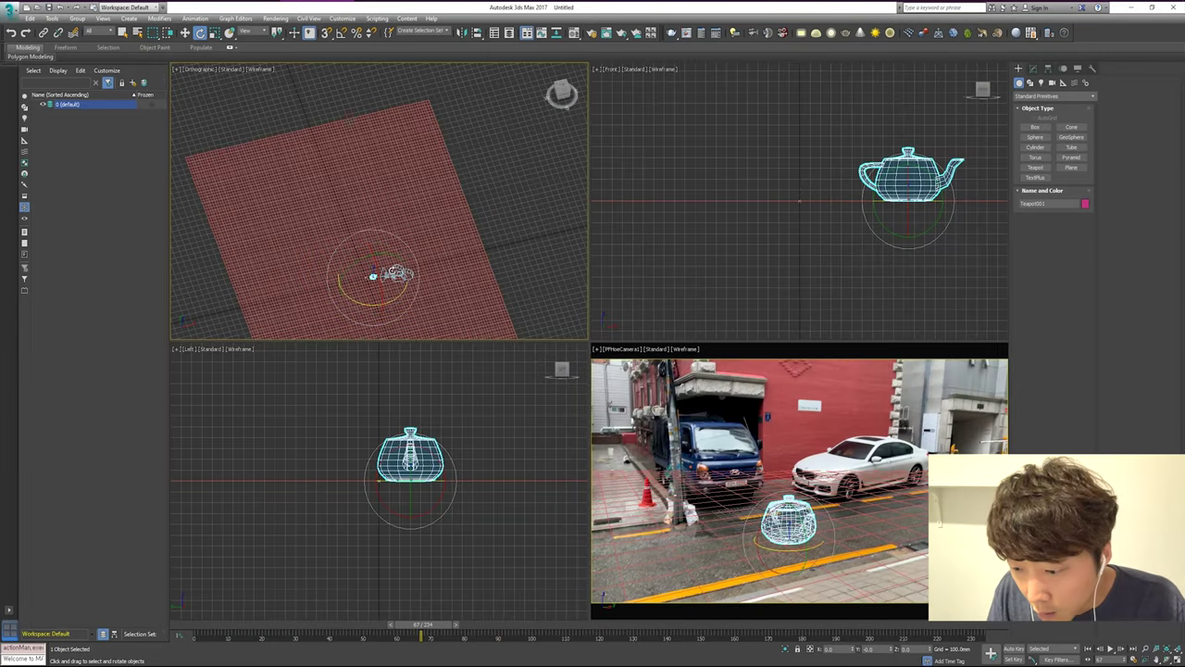
Reposition and rotate the teapot in the Top view, then bring up Render Setup
key(t)
key(z)
scroll(407, 271, down, 5)
key(w)
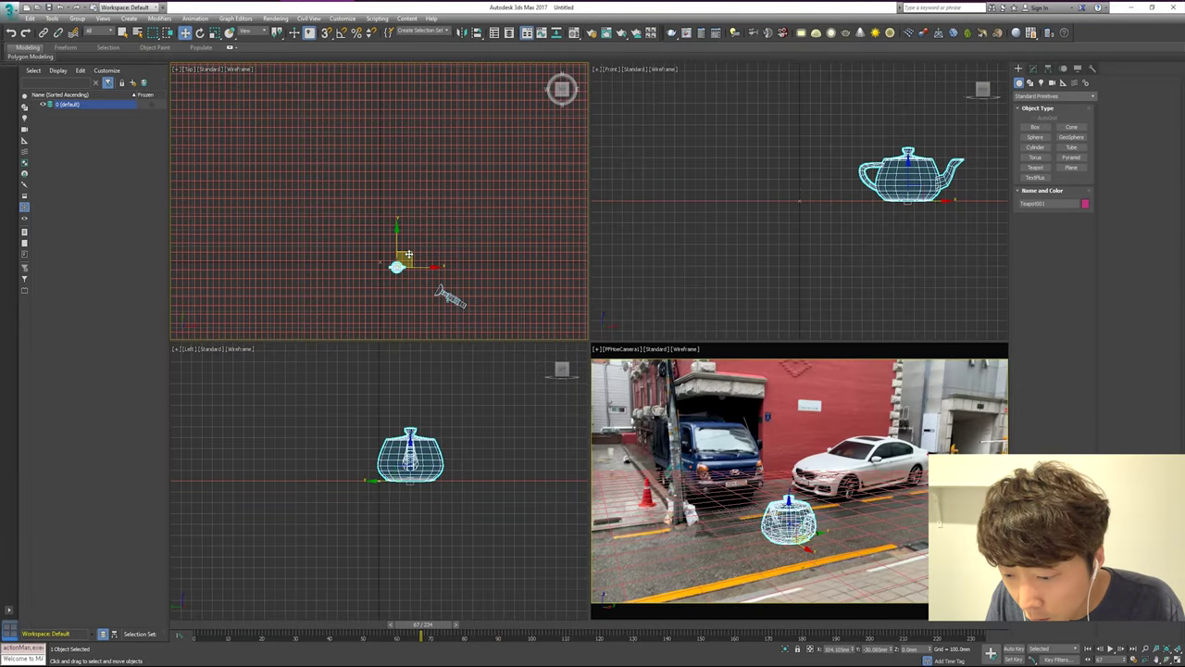
drag(426, 274, 445, 247)
key(e)
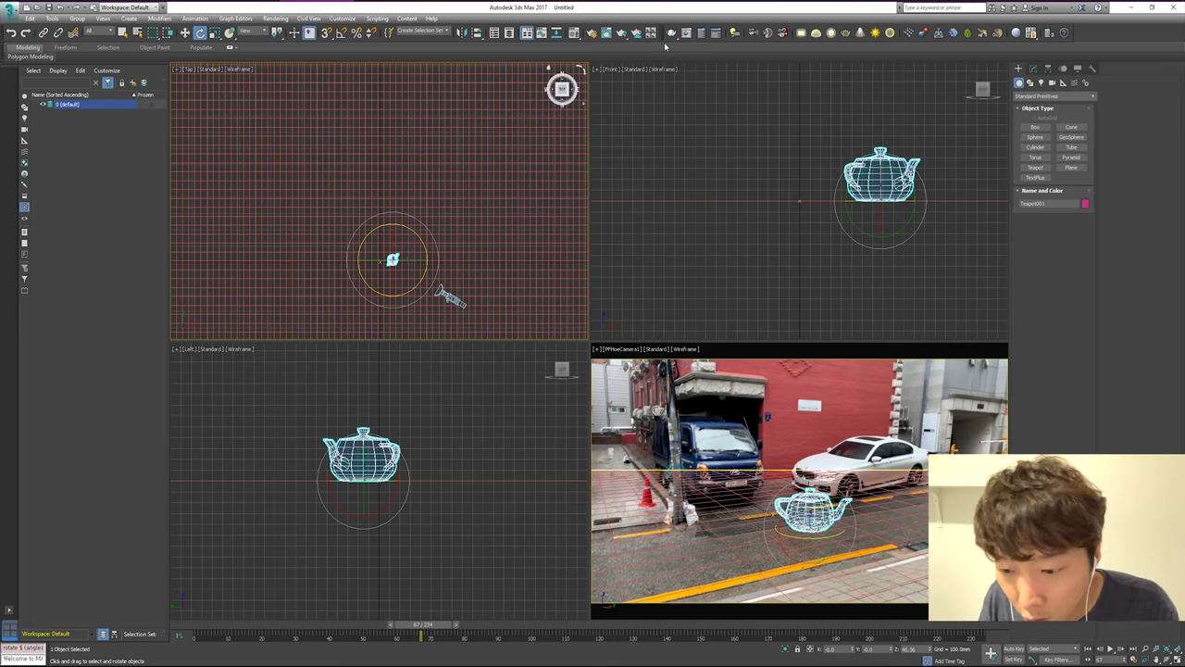
click(593, 34)
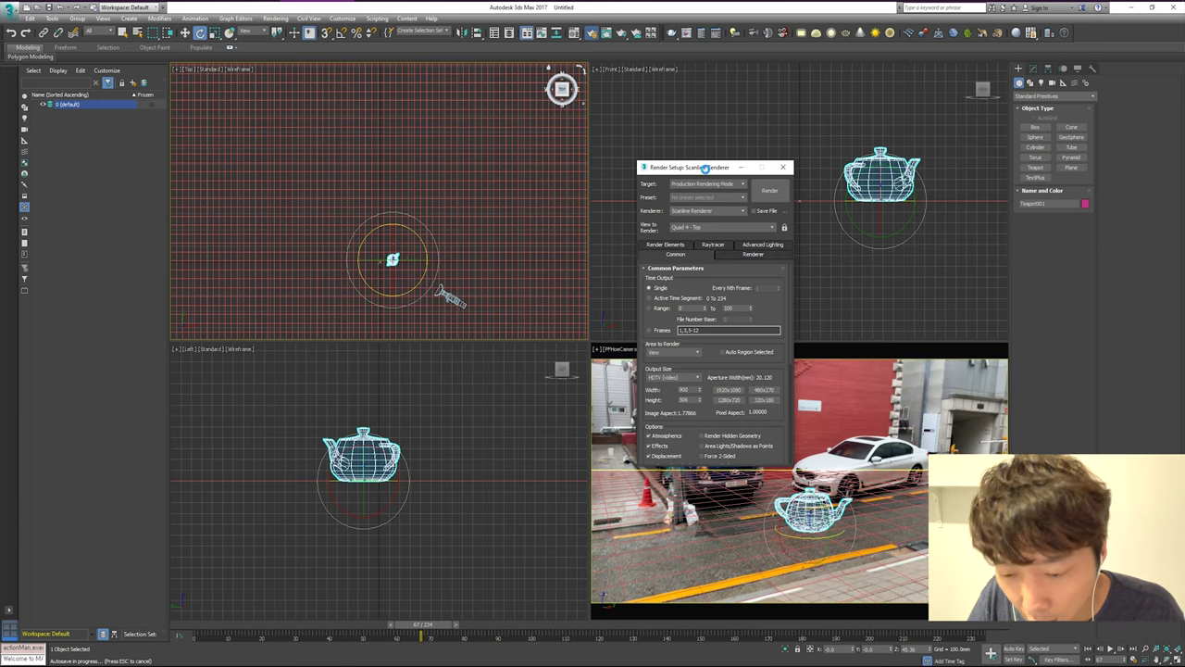
Make V-Ray Adv 3.40.01 the renderer and test-render the camera view with nothing selected
drag(706, 168, 699, 146)
click(731, 189)
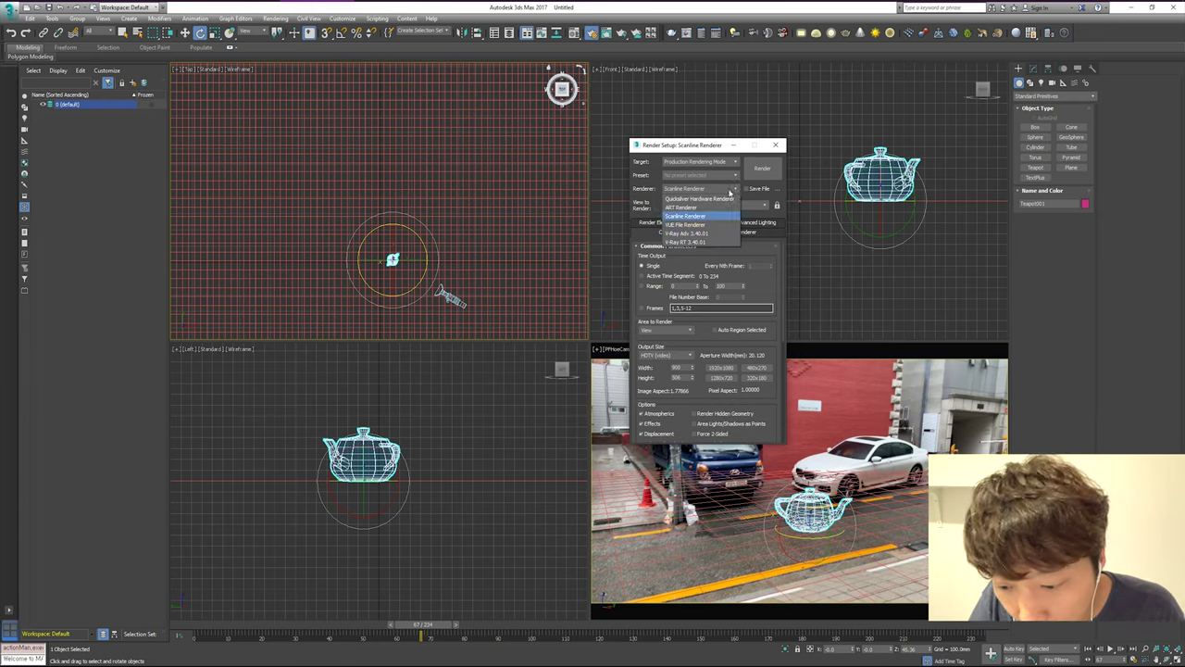
click(718, 235)
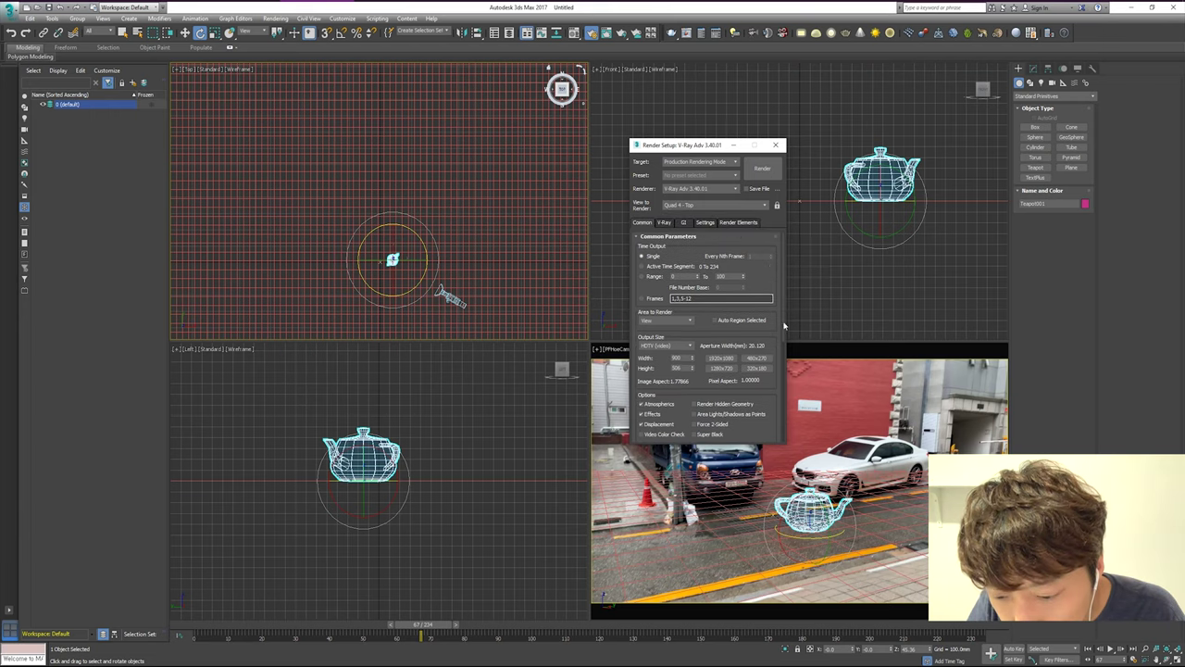
drag(704, 146, 550, 146)
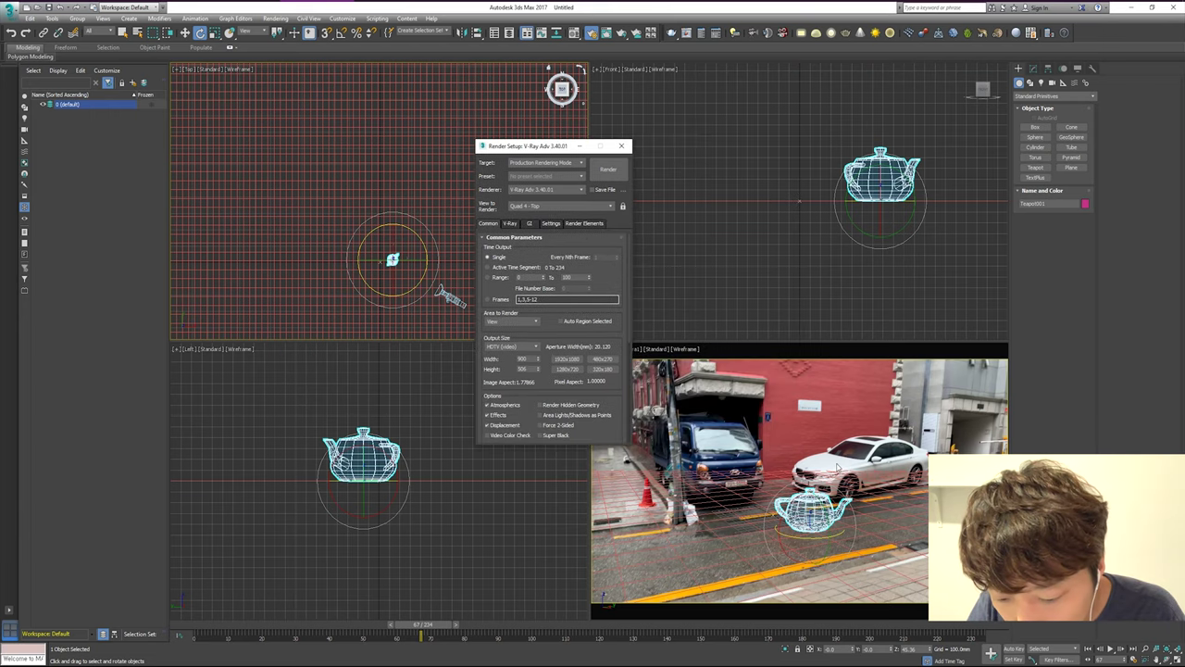
right_click(810, 396)
click(811, 396)
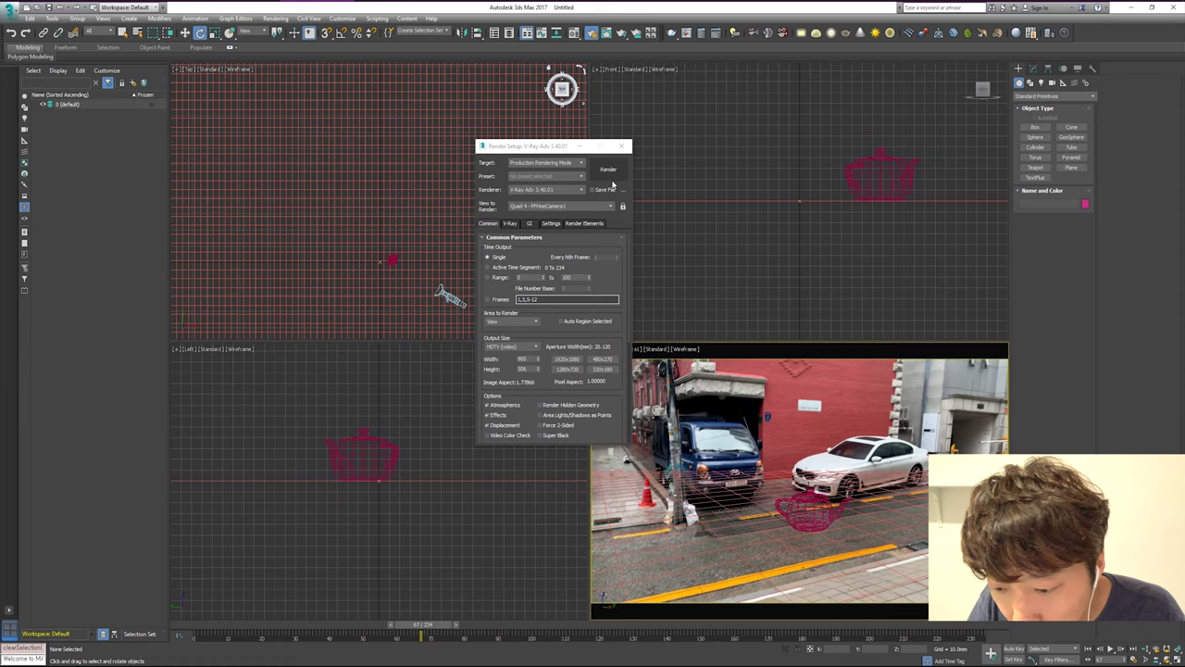
click(608, 171)
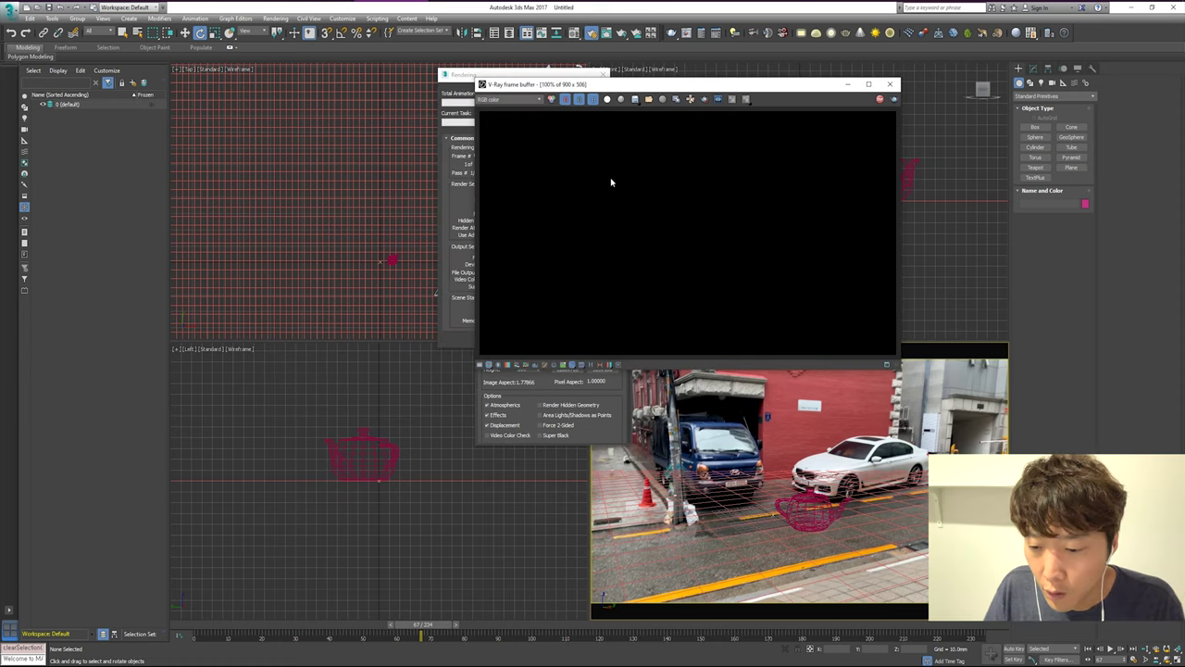
drag(744, 94, 914, 175)
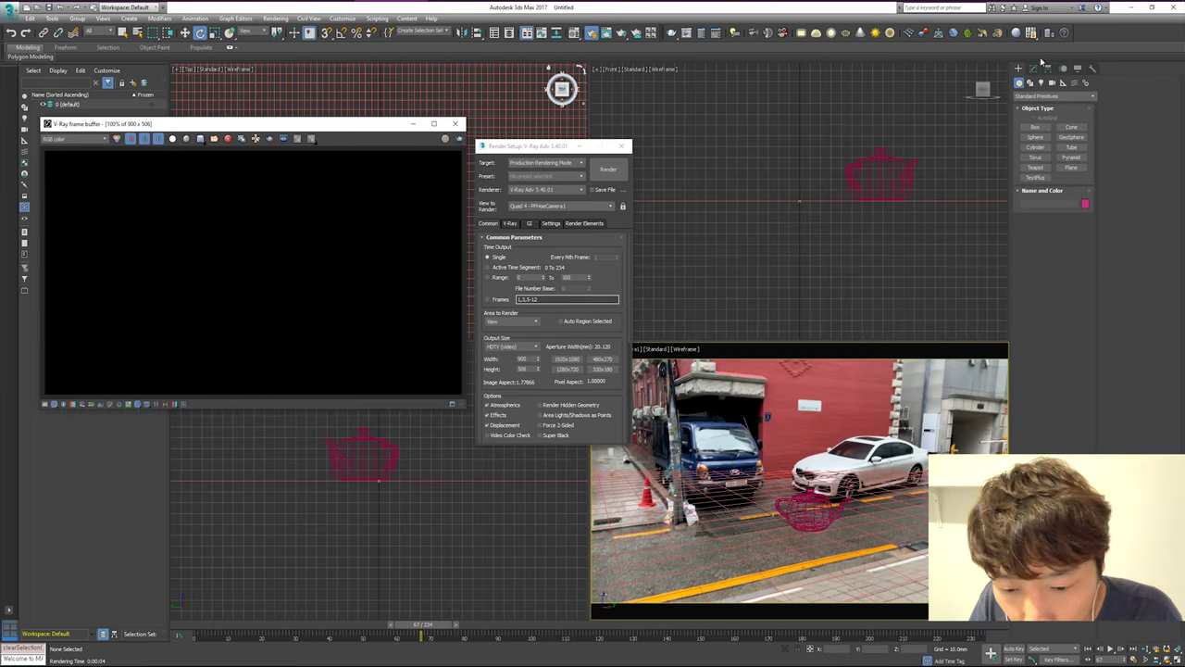
Browse the Create panel's object categories to the list of camera types
click(1033, 68)
click(1019, 67)
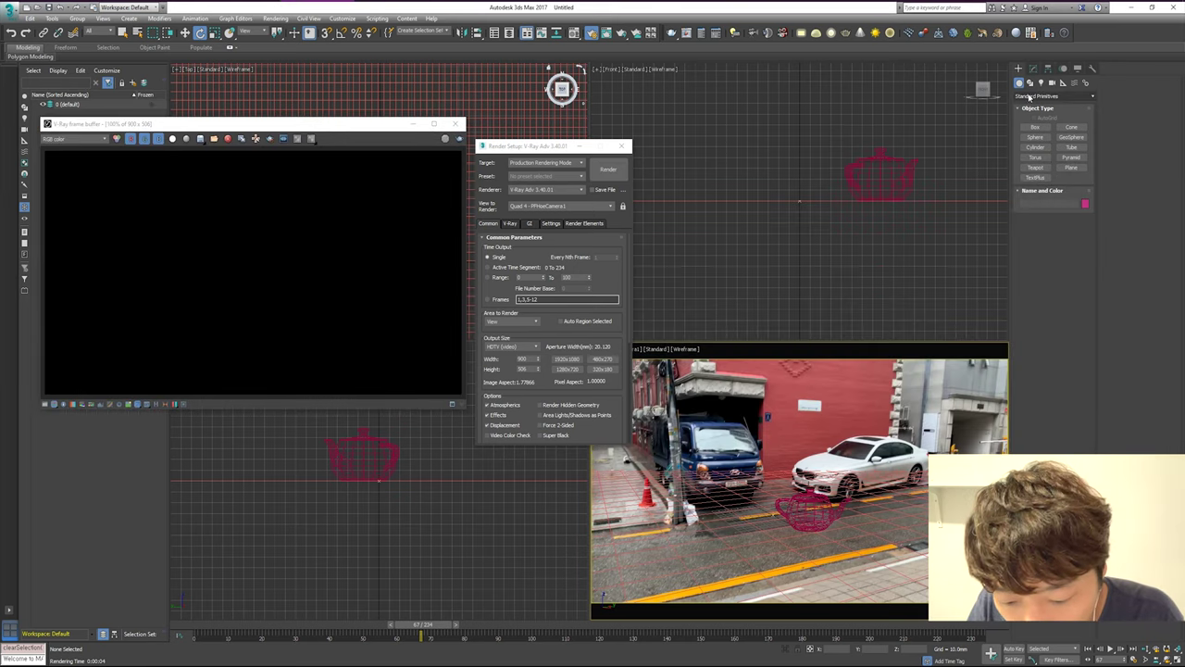
click(1045, 95)
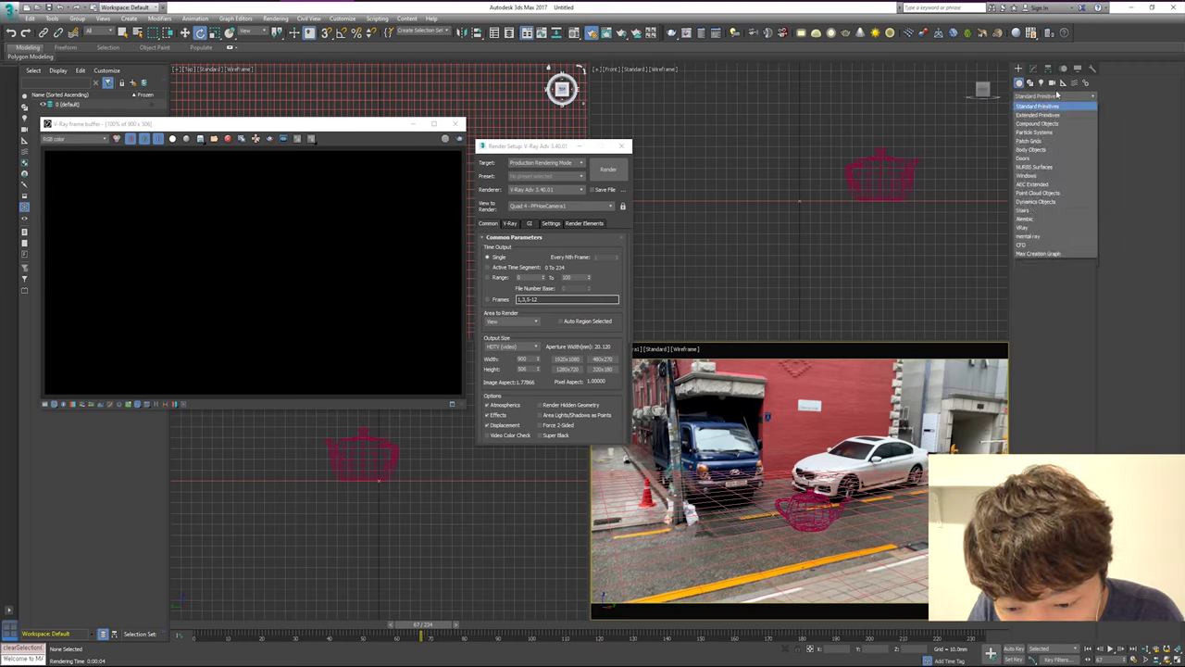
click(1020, 70)
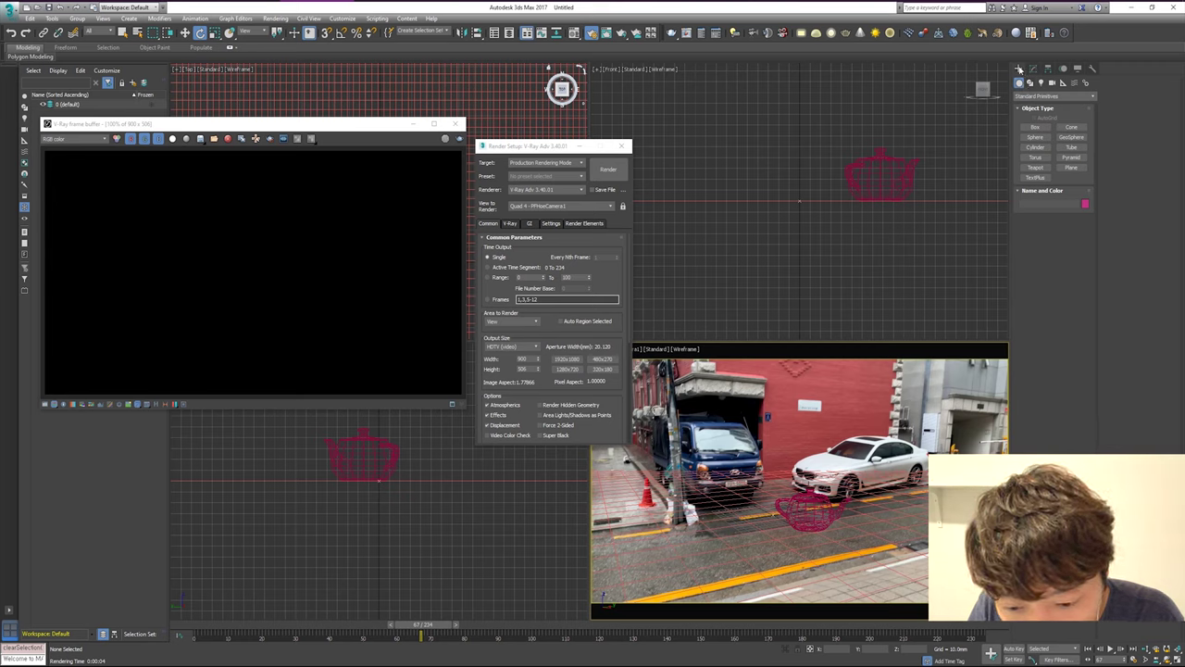
click(1053, 83)
click(1054, 96)
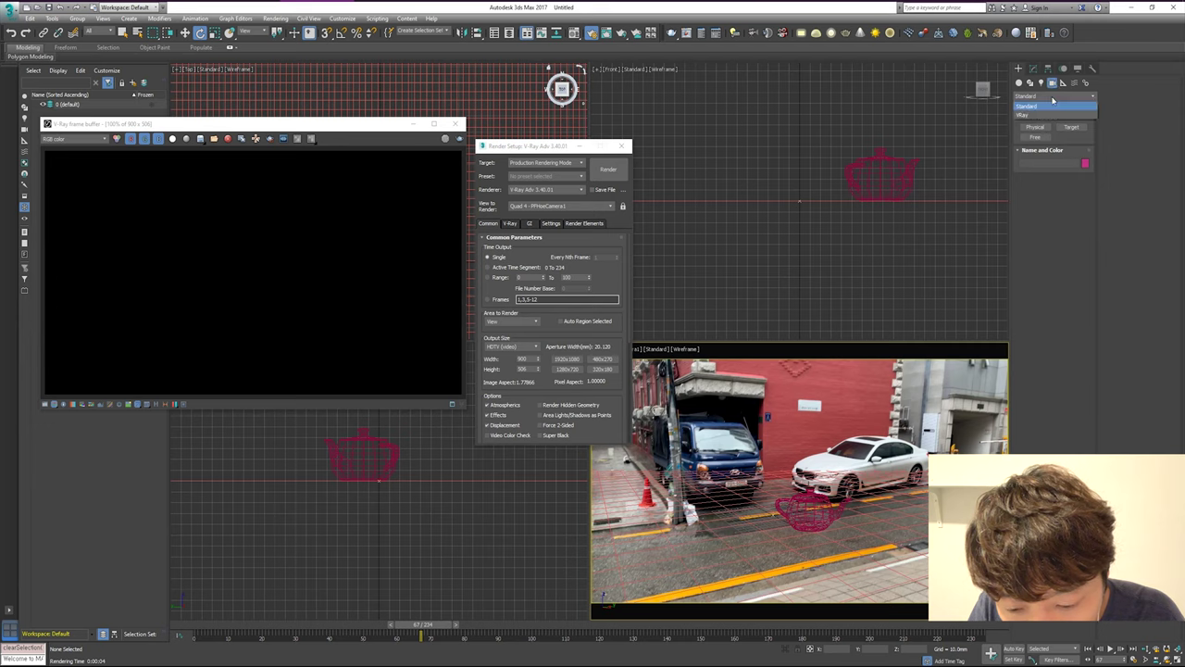
Pick the VRayLight type from the V-Ray light category in the Create panel
click(1048, 116)
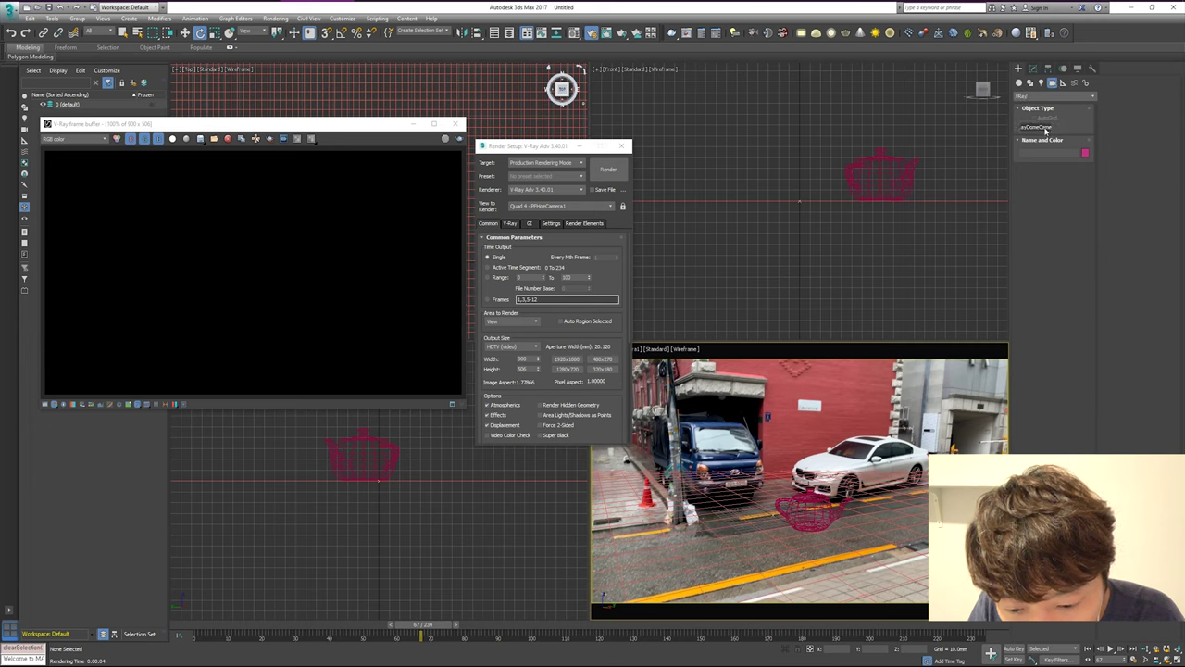
click(1050, 98)
click(1050, 107)
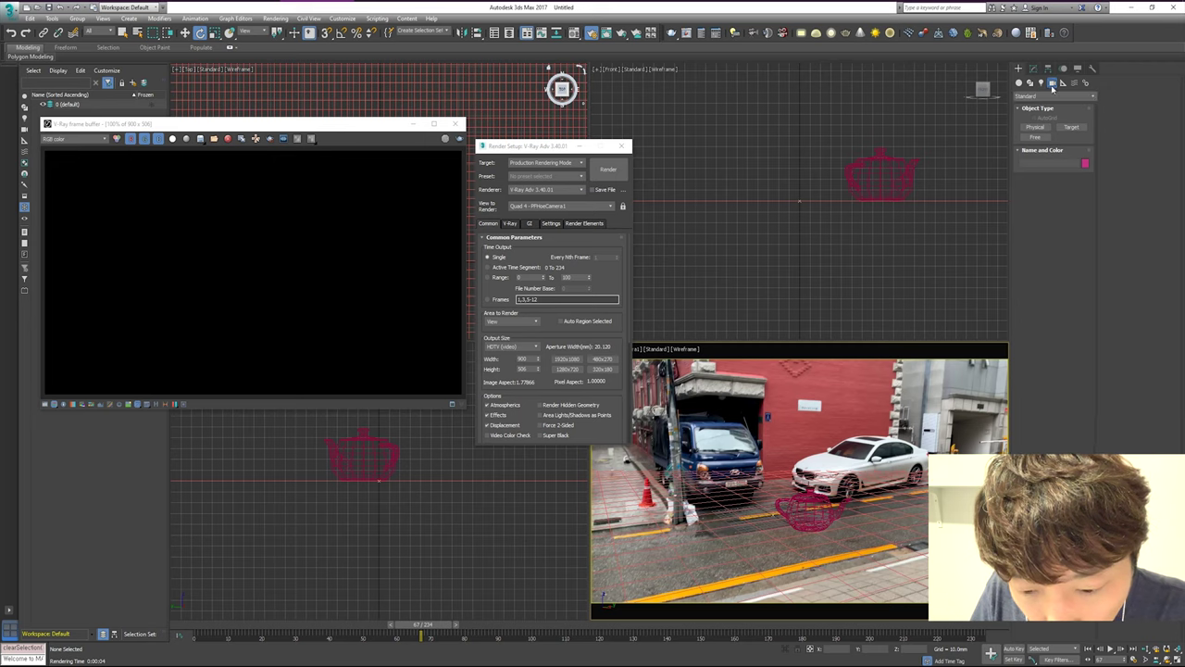
click(1041, 82)
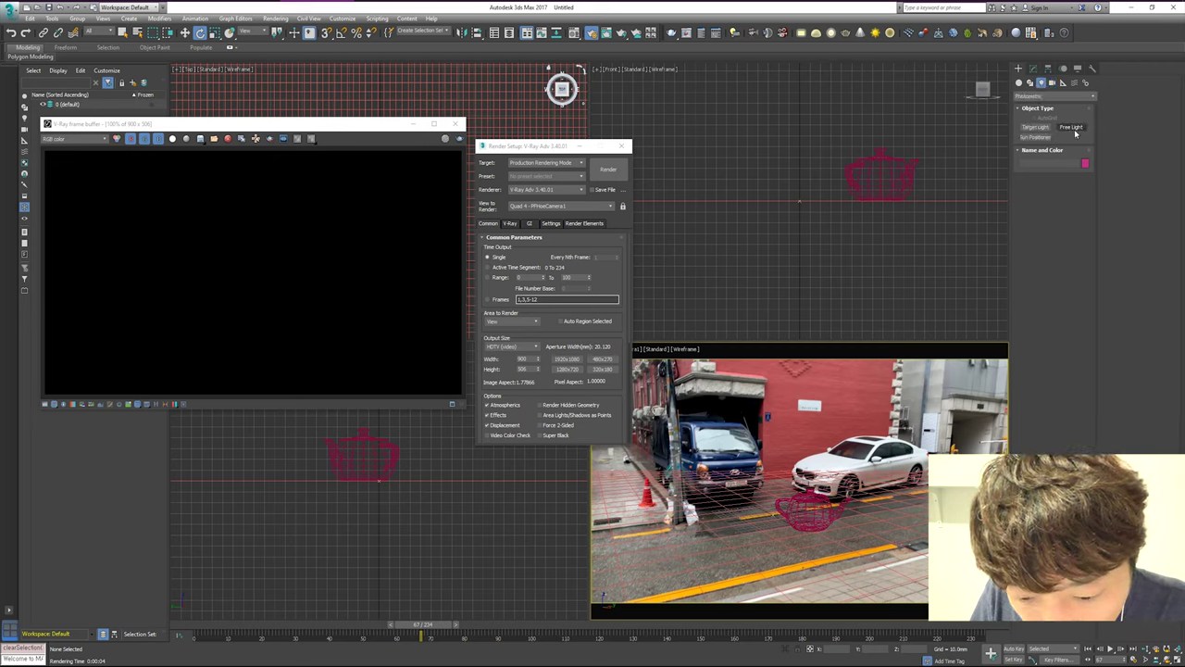
click(1056, 95)
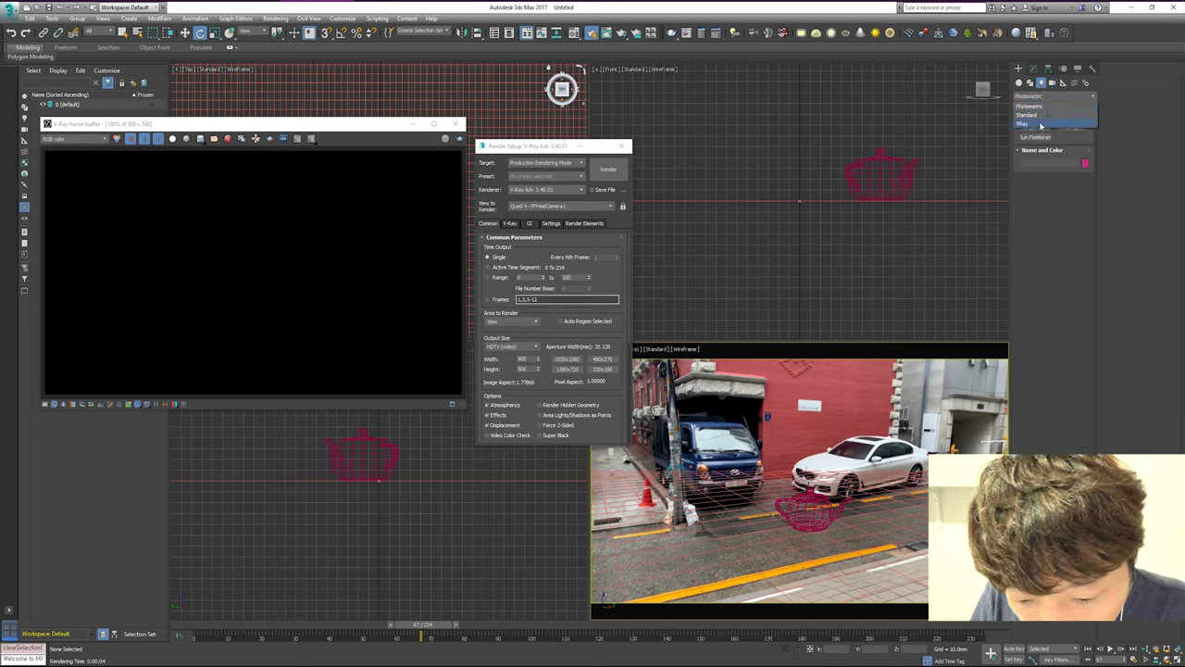
click(1055, 129)
click(1035, 126)
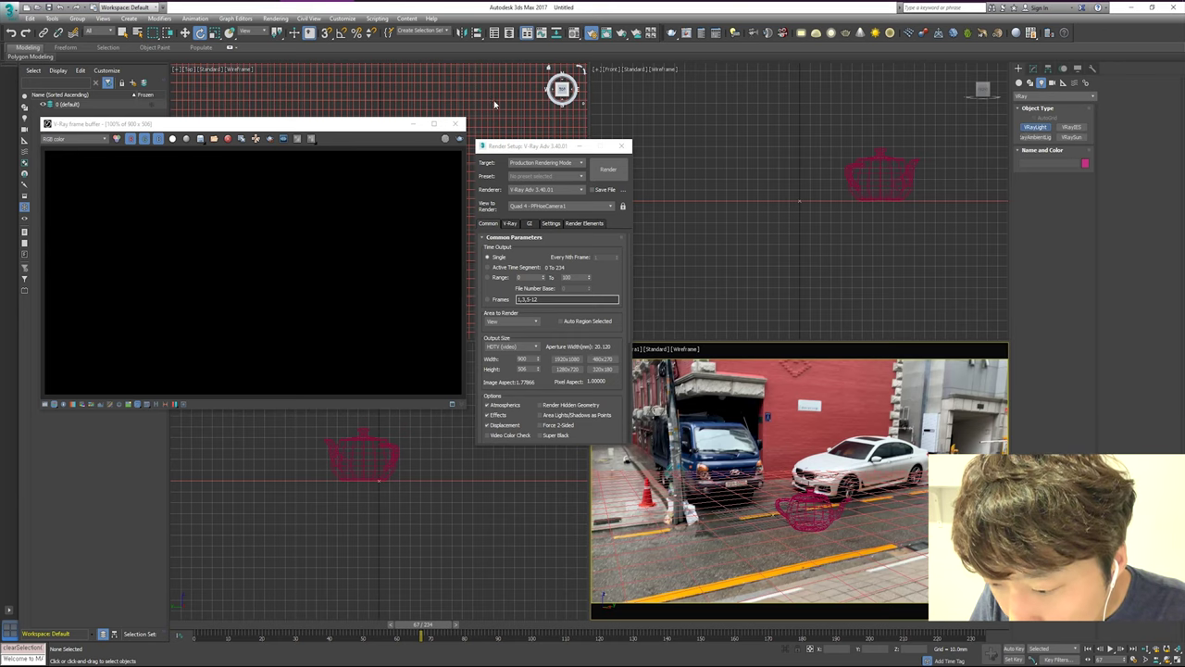
Draw VRayLight001 in the Top view, close the render windows, and move it to the middle
drag(478, 85, 493, 100)
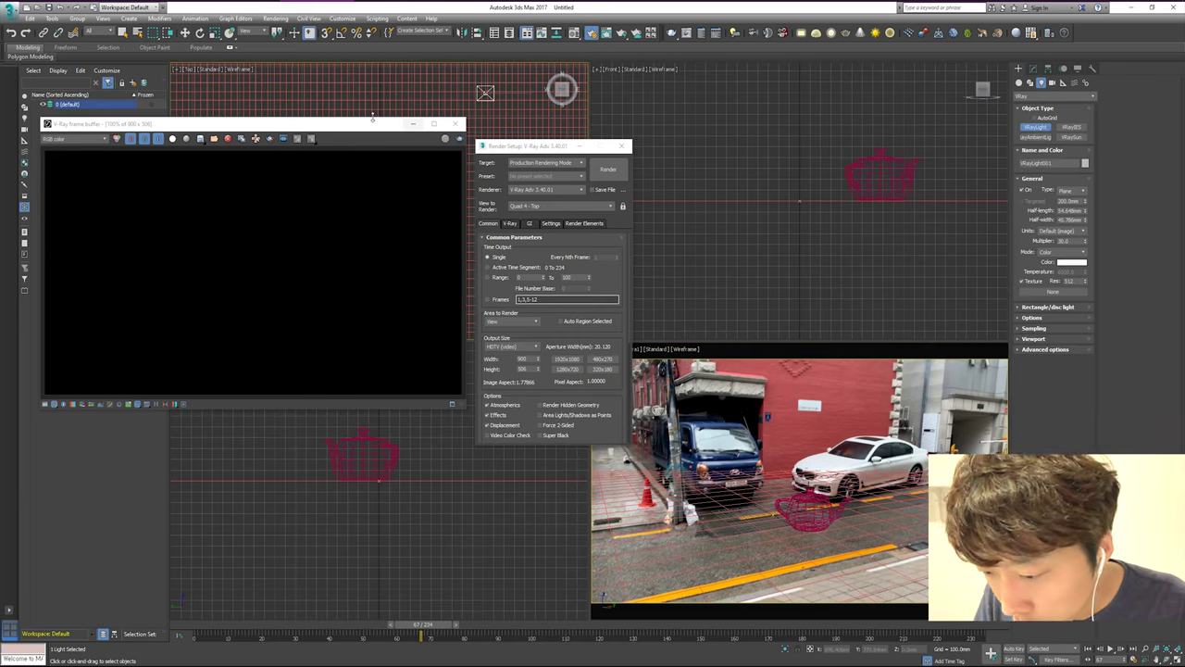
click(413, 123)
click(622, 145)
key(w)
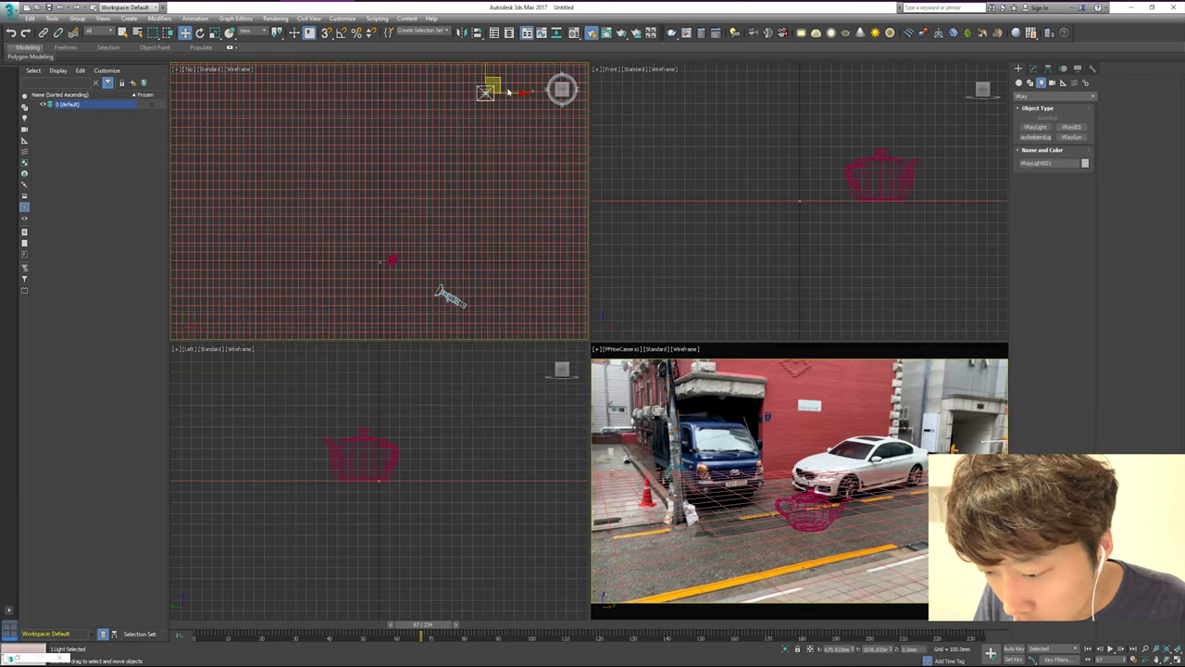
drag(498, 83, 438, 208)
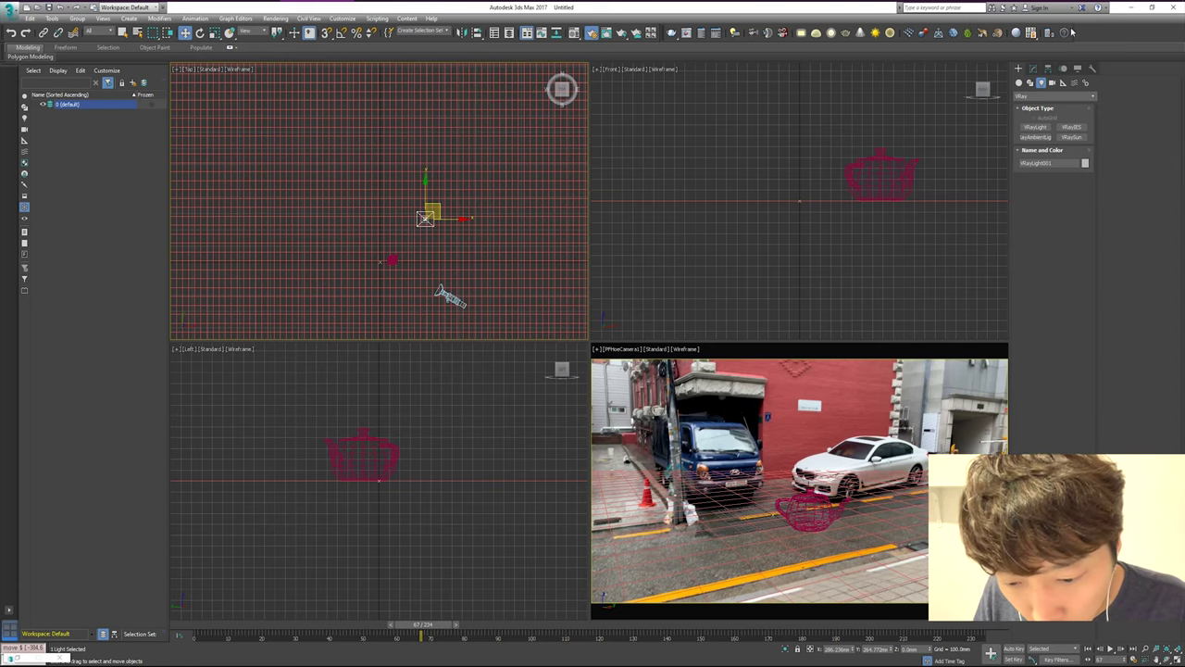
Change VRayLight001's type from Plane to Dome
click(1037, 69)
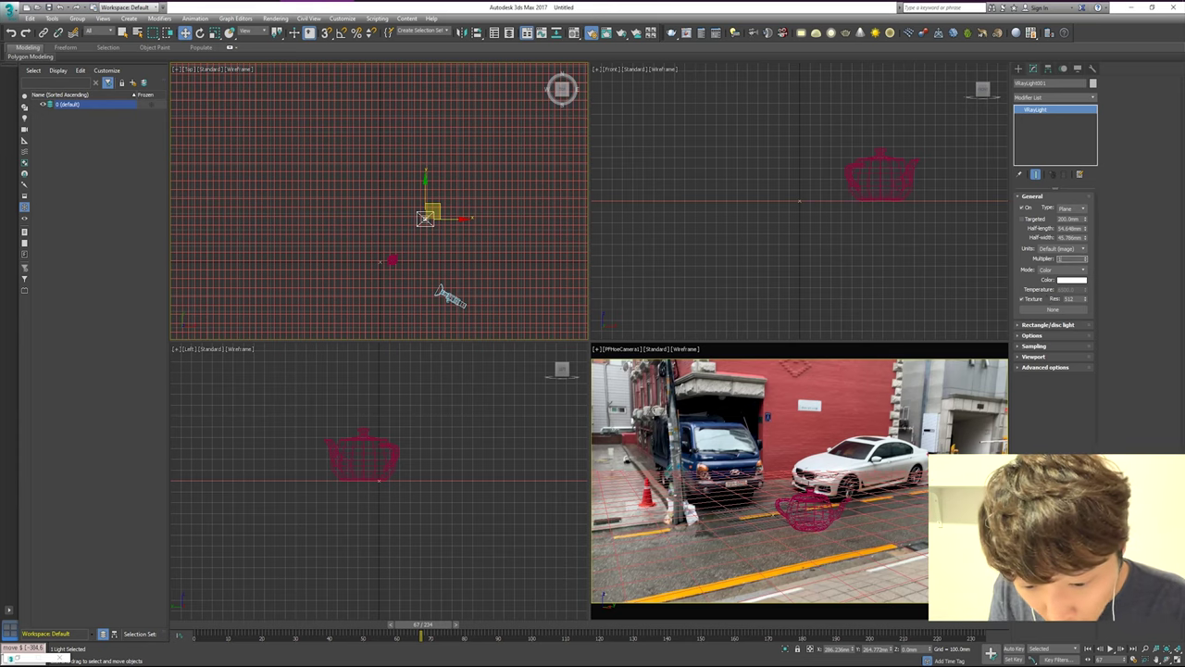
text(15)
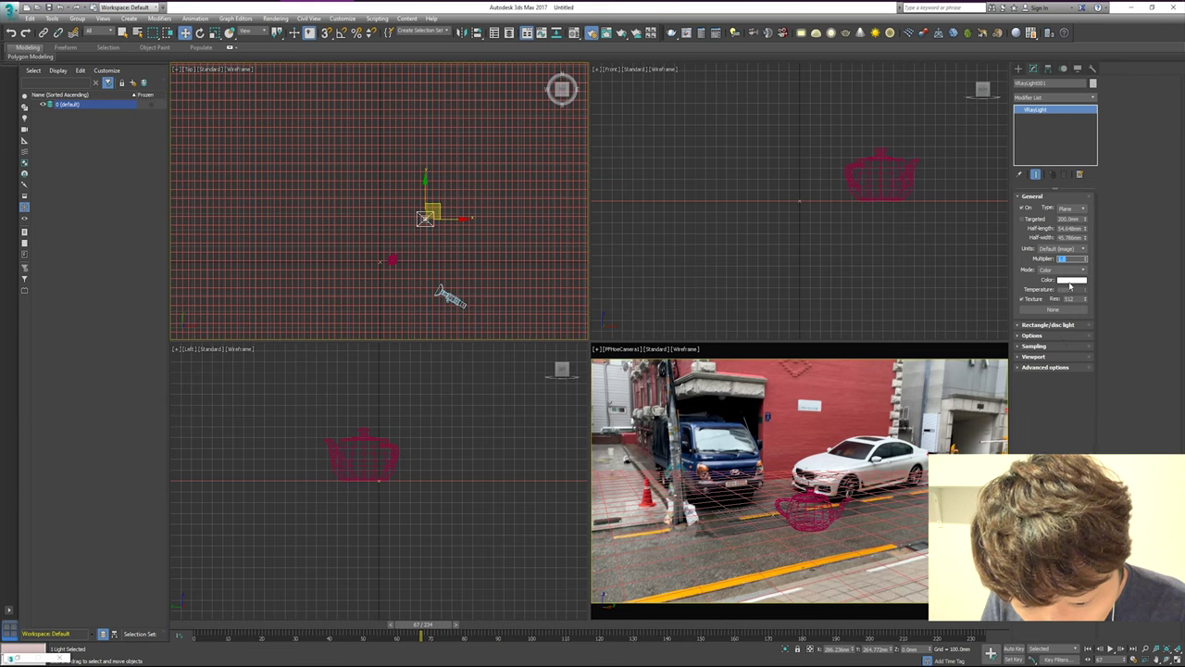
click(1078, 268)
click(1082, 250)
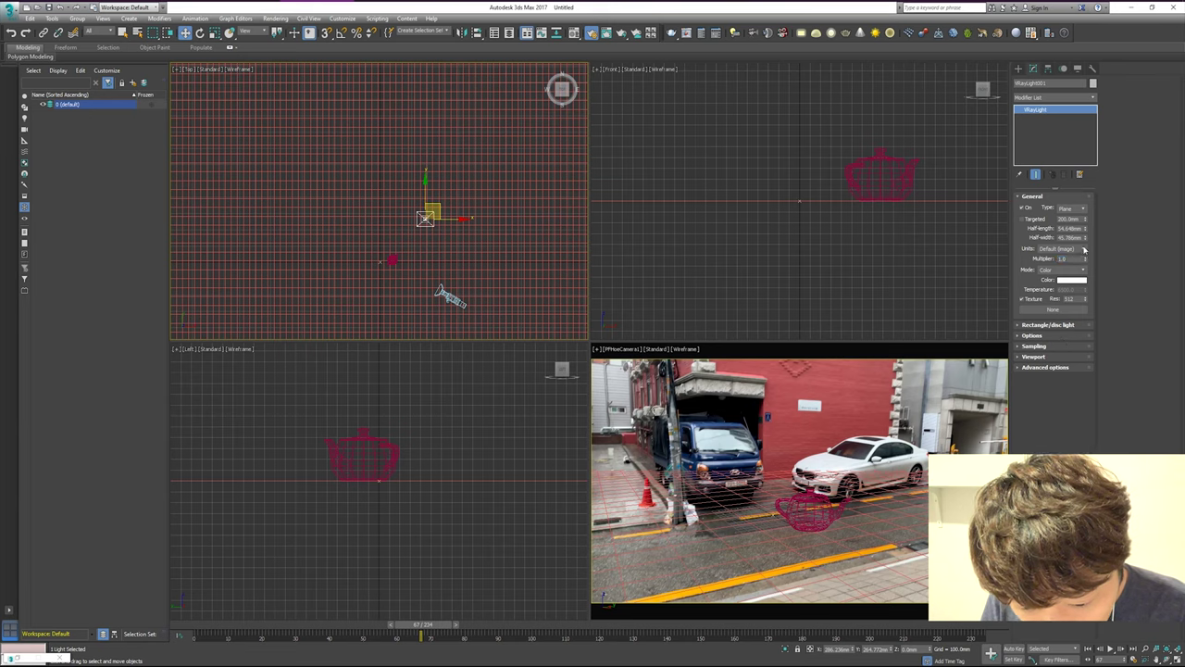
click(1083, 250)
click(1074, 258)
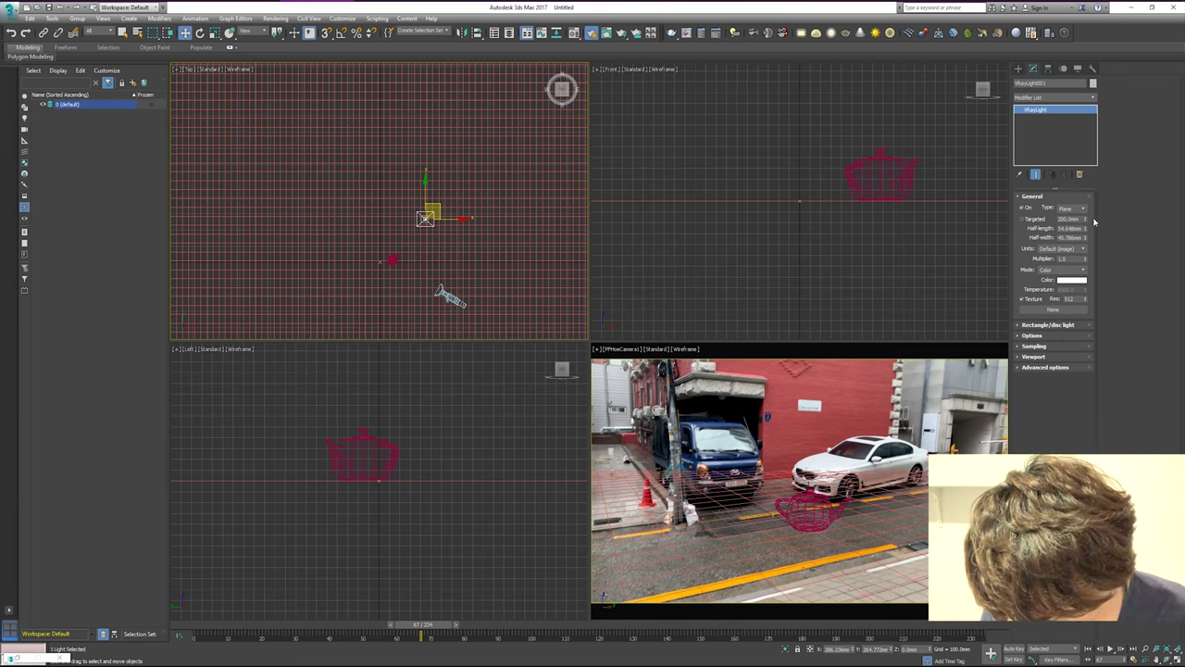
click(1074, 209)
click(1077, 226)
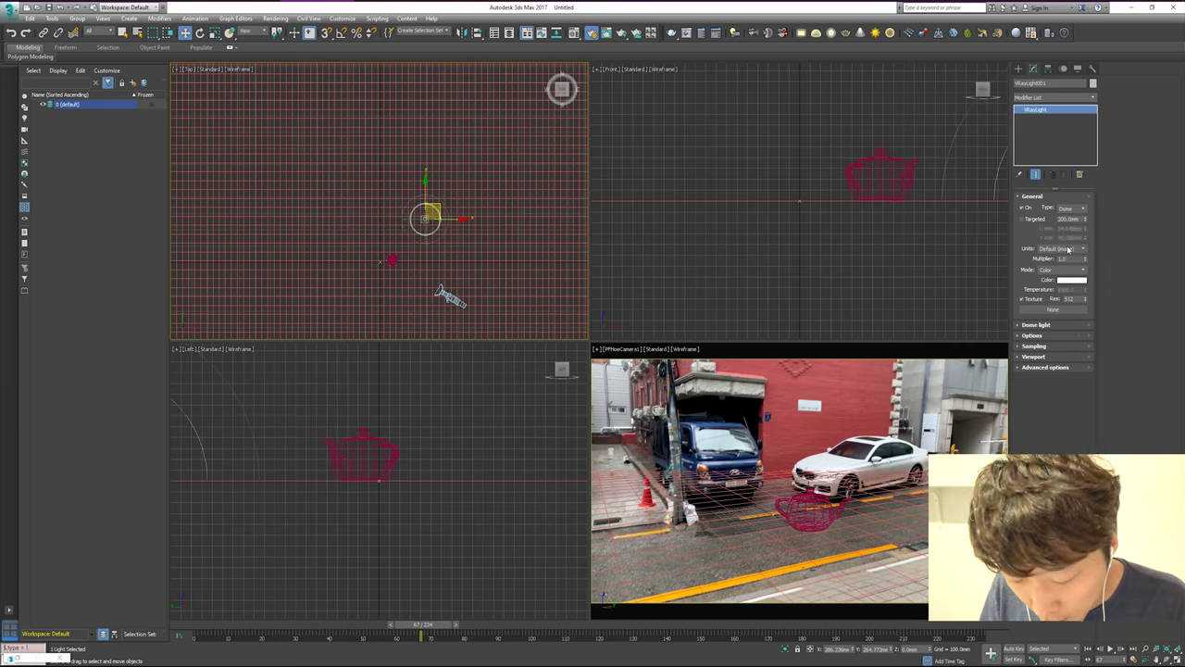
Test-render the camera view with the dome light, then close the frame window
middle_click(905, 453)
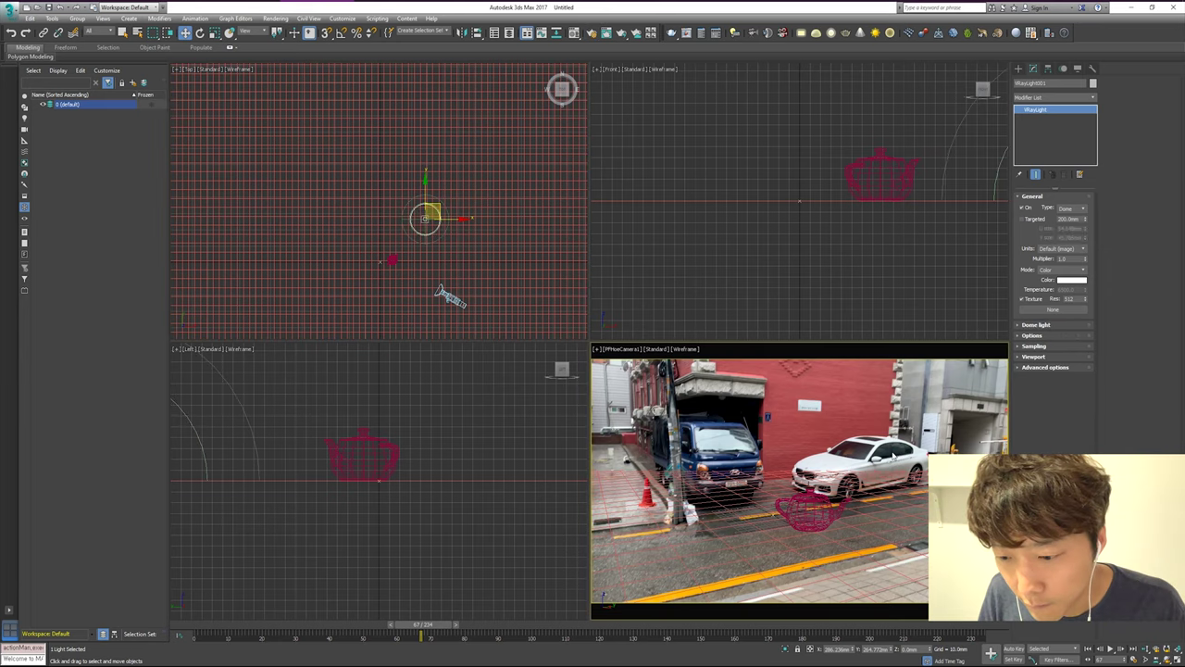
click(607, 35)
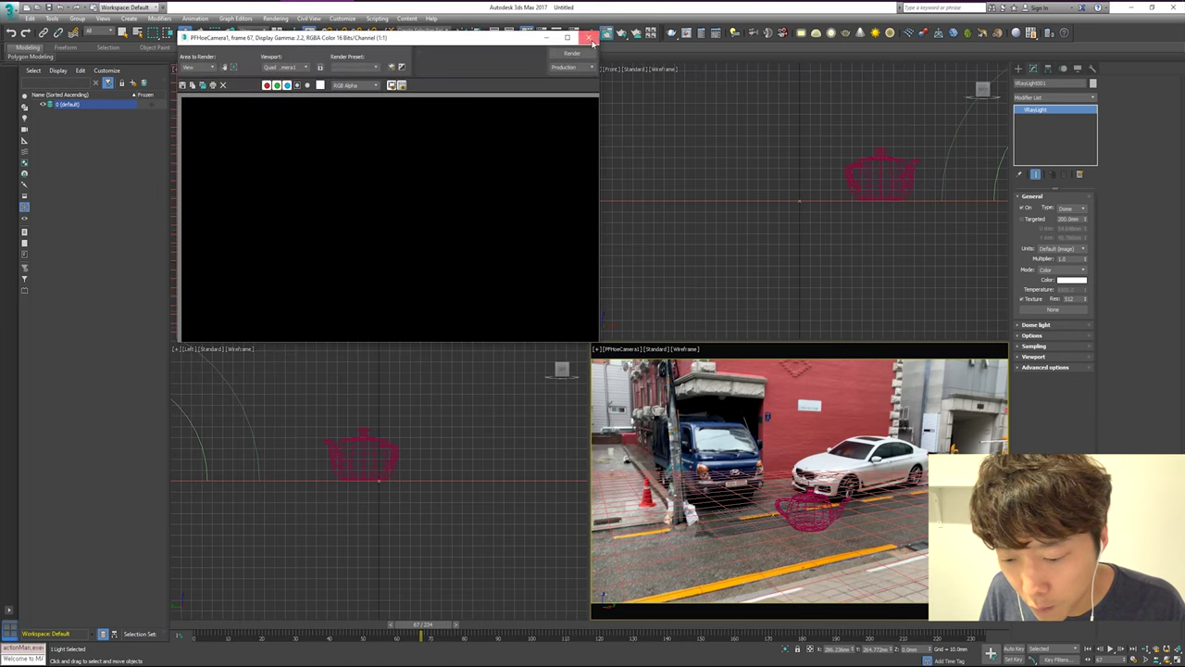
click(588, 37)
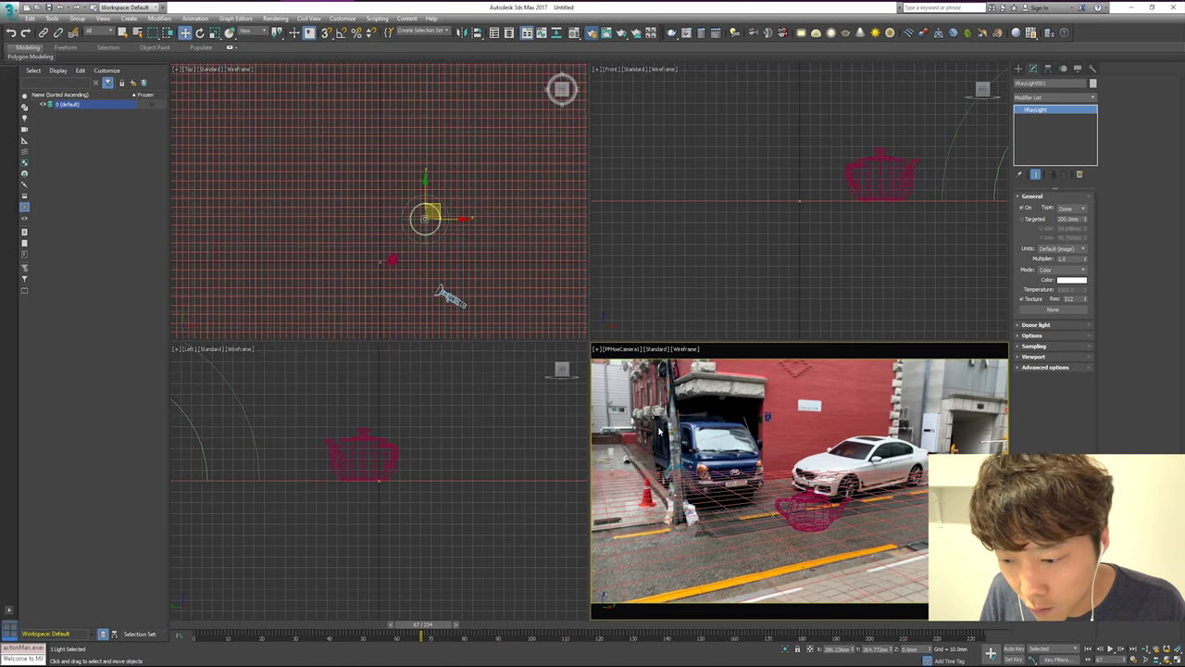
Render frame 67 of the camera view in V-Ray, then select the ground plane Plane001
click(590, 35)
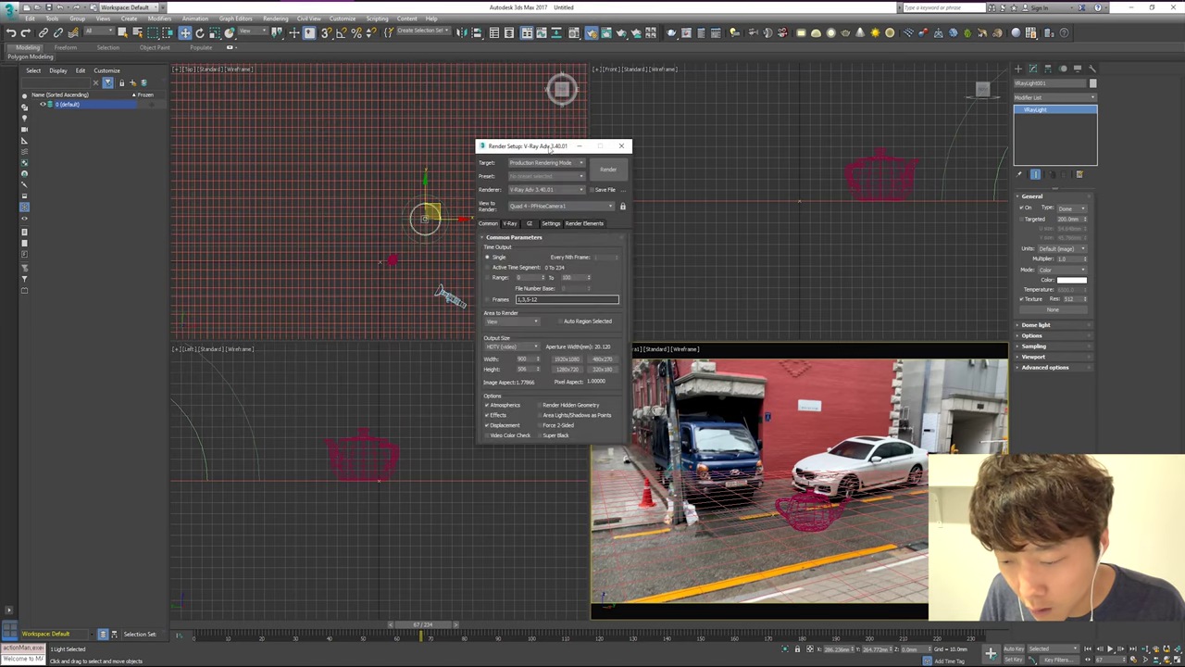
drag(547, 150, 428, 158)
click(488, 177)
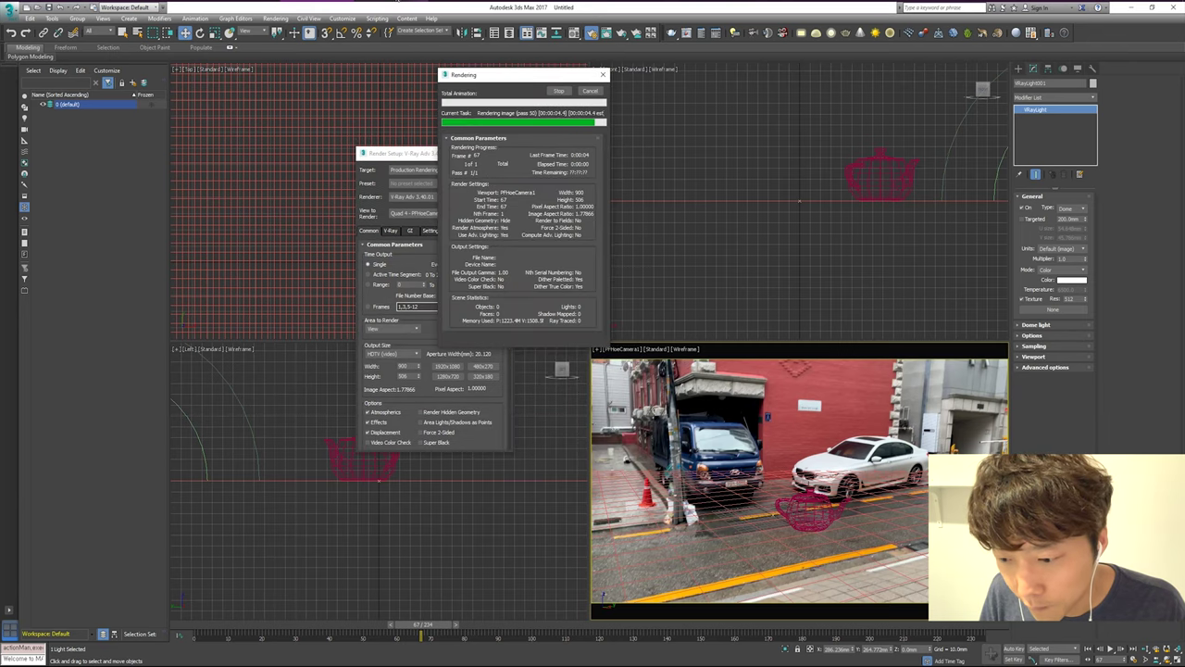
drag(380, 123, 1002, 73)
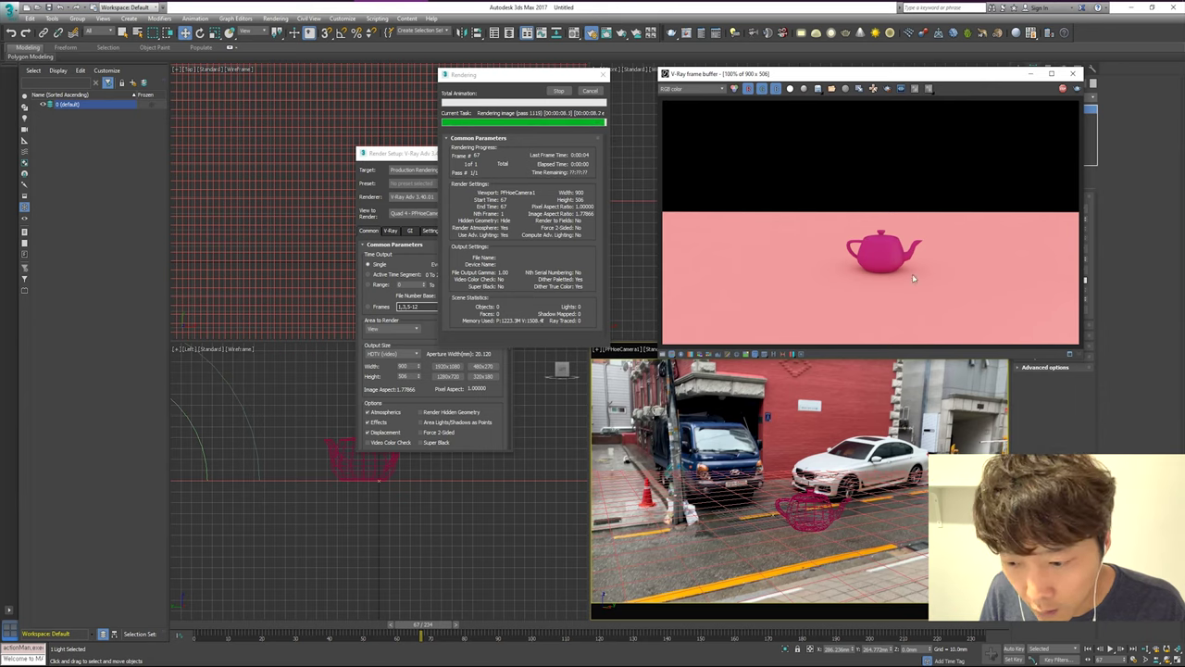
click(602, 75)
drag(959, 86, 379, 140)
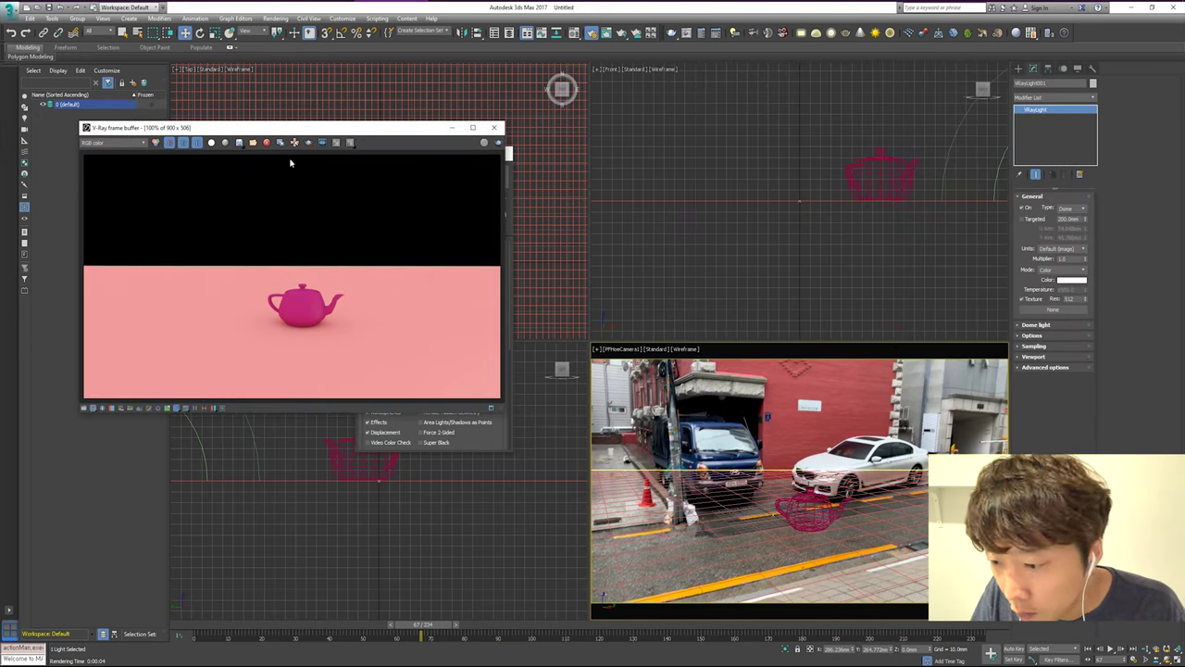
click(648, 495)
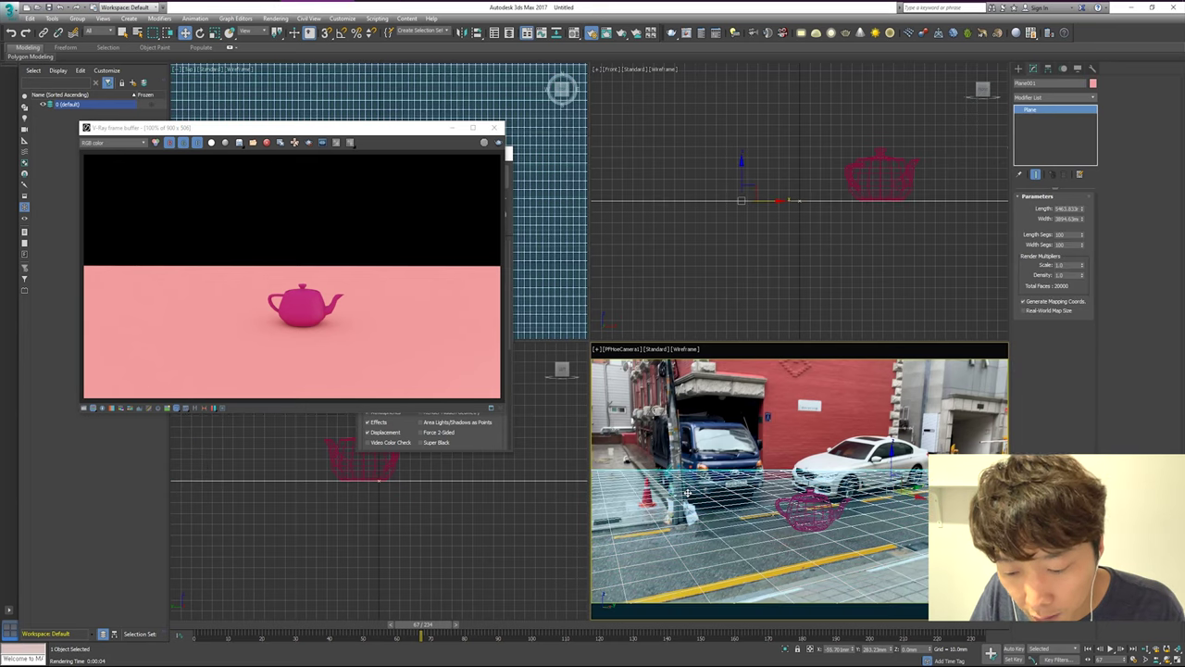
Make Plane001 a V-Ray matte object with shadows and affect alpha, then re-render the teapot
right_click(688, 493)
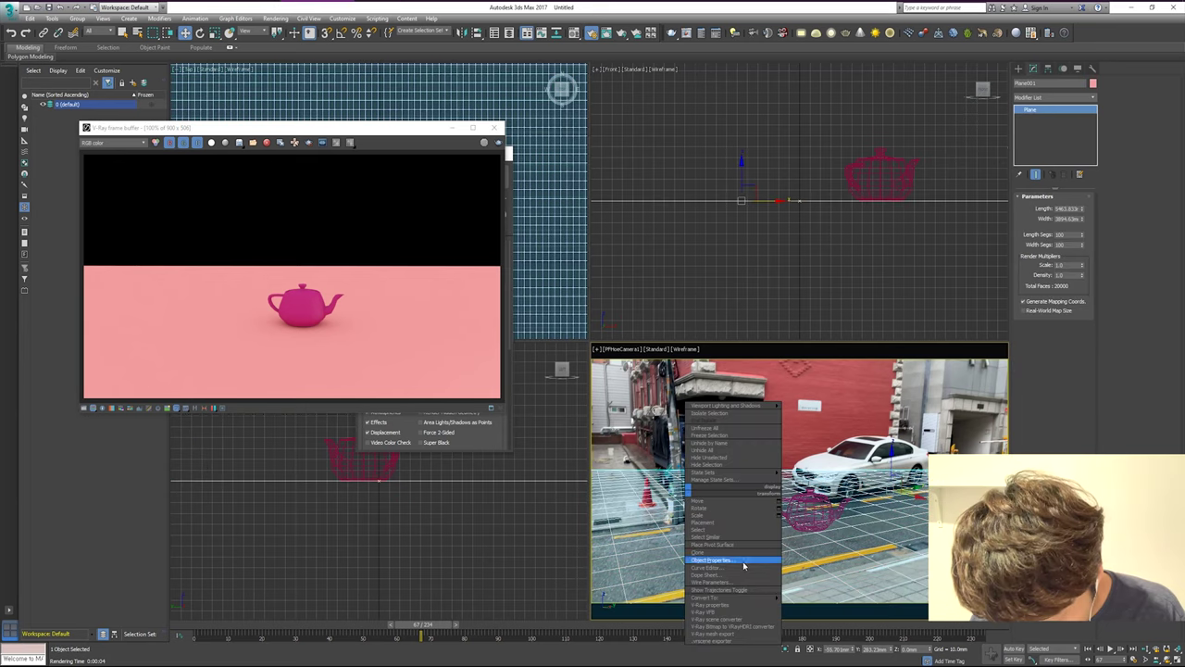
click(750, 605)
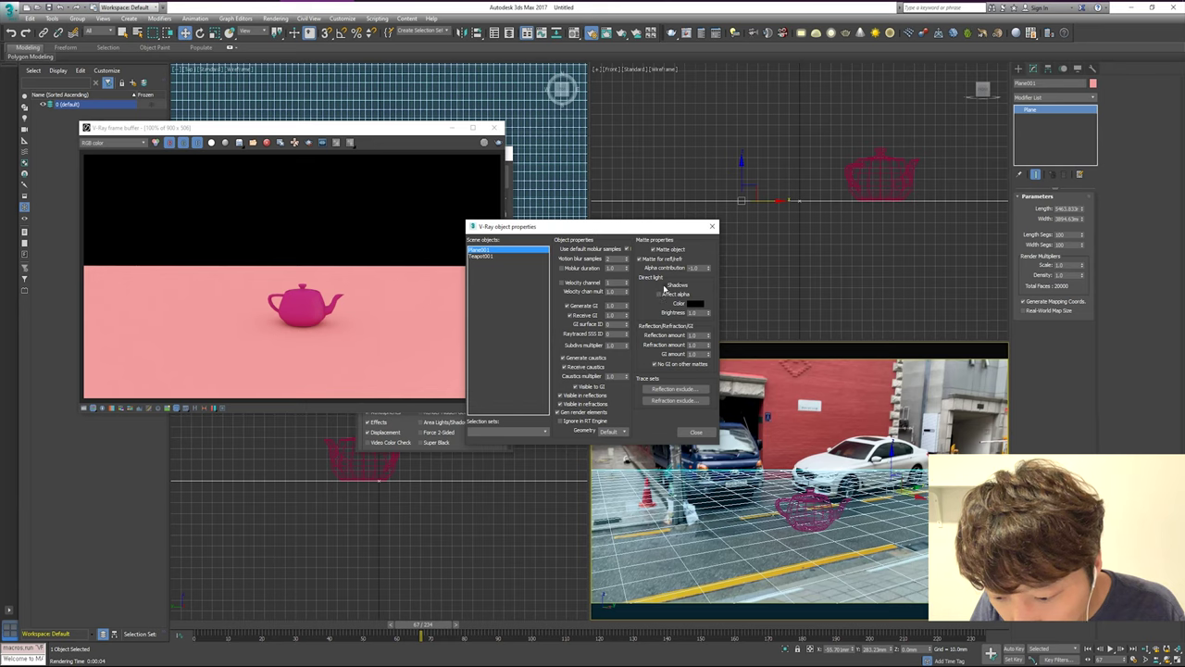
click(660, 295)
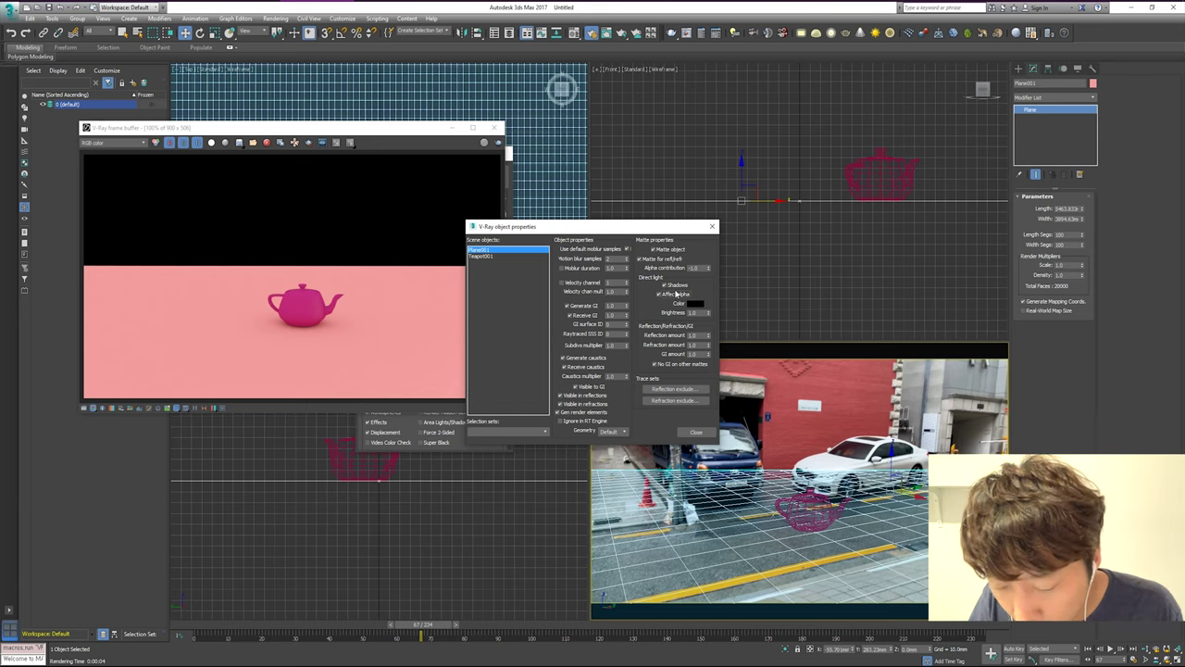
click(695, 431)
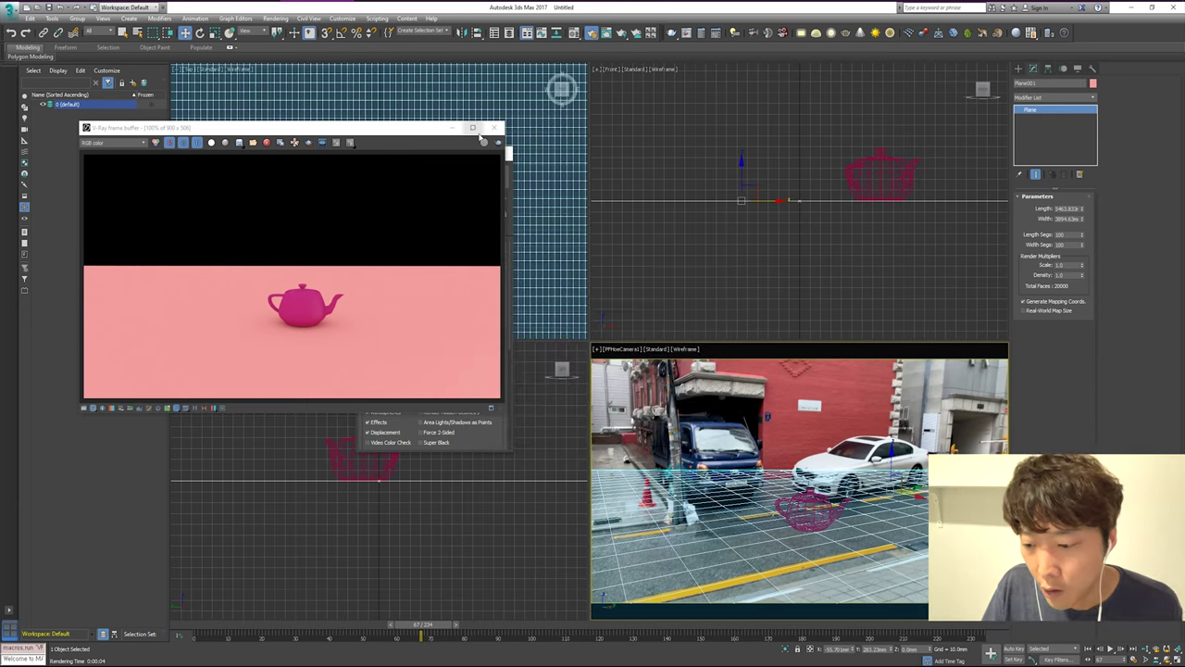
click(483, 142)
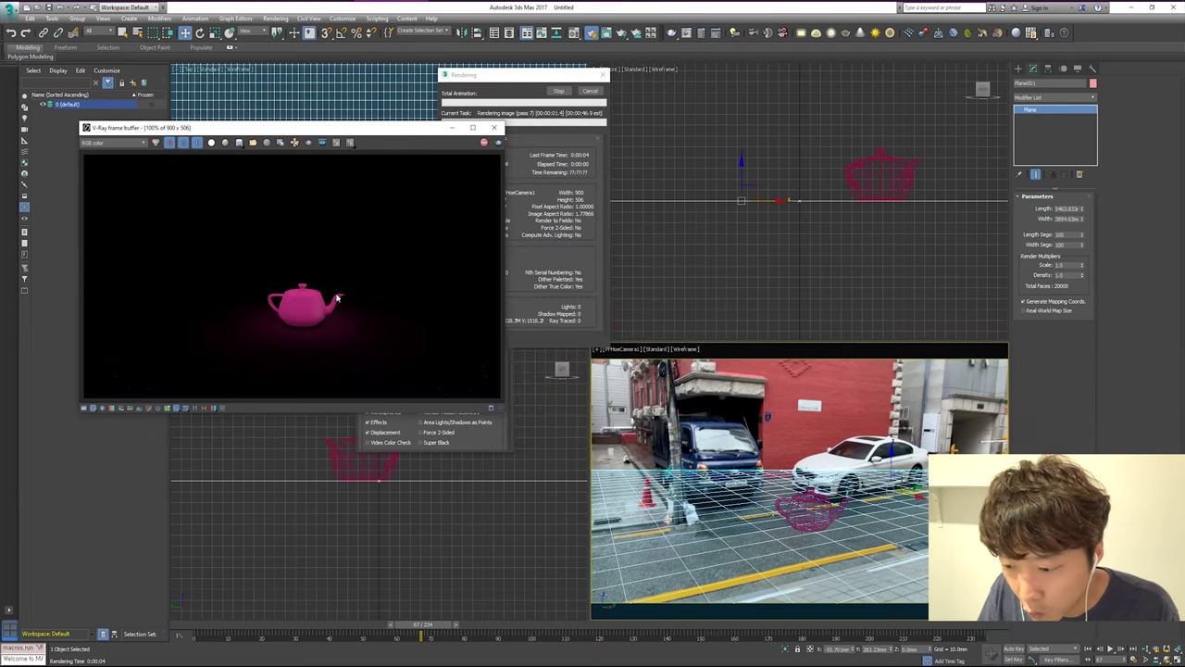
Move the V-Ray frame buffer aside to reveal Render Setup and show the GI settings
drag(277, 127, 779, 161)
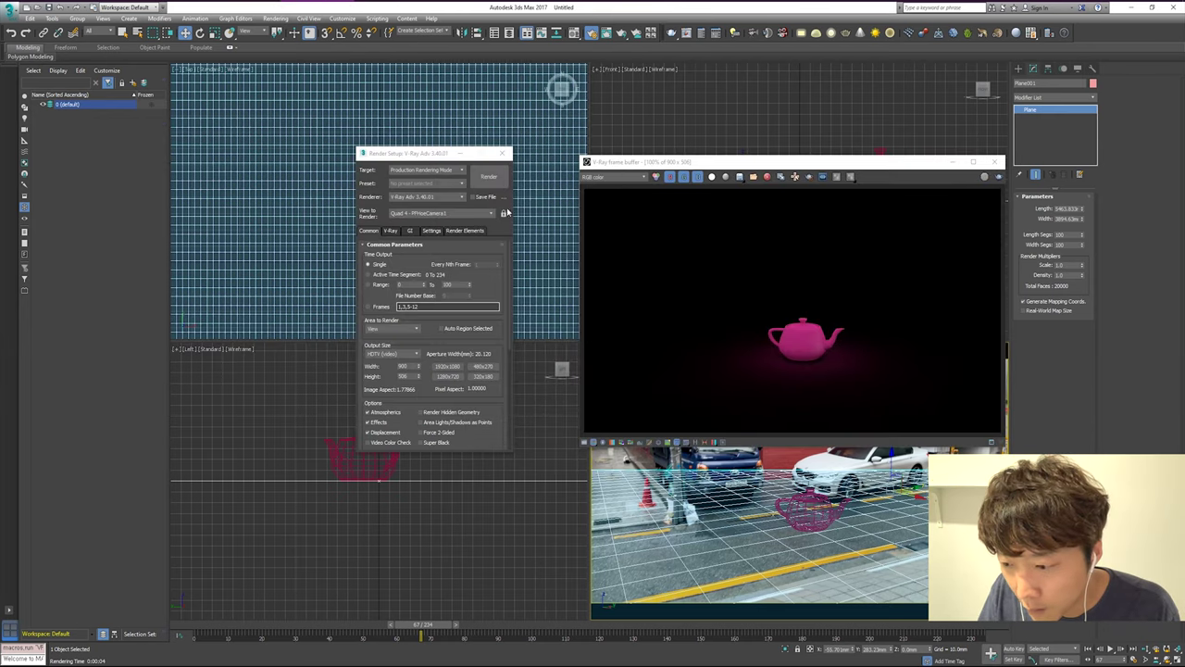
click(408, 231)
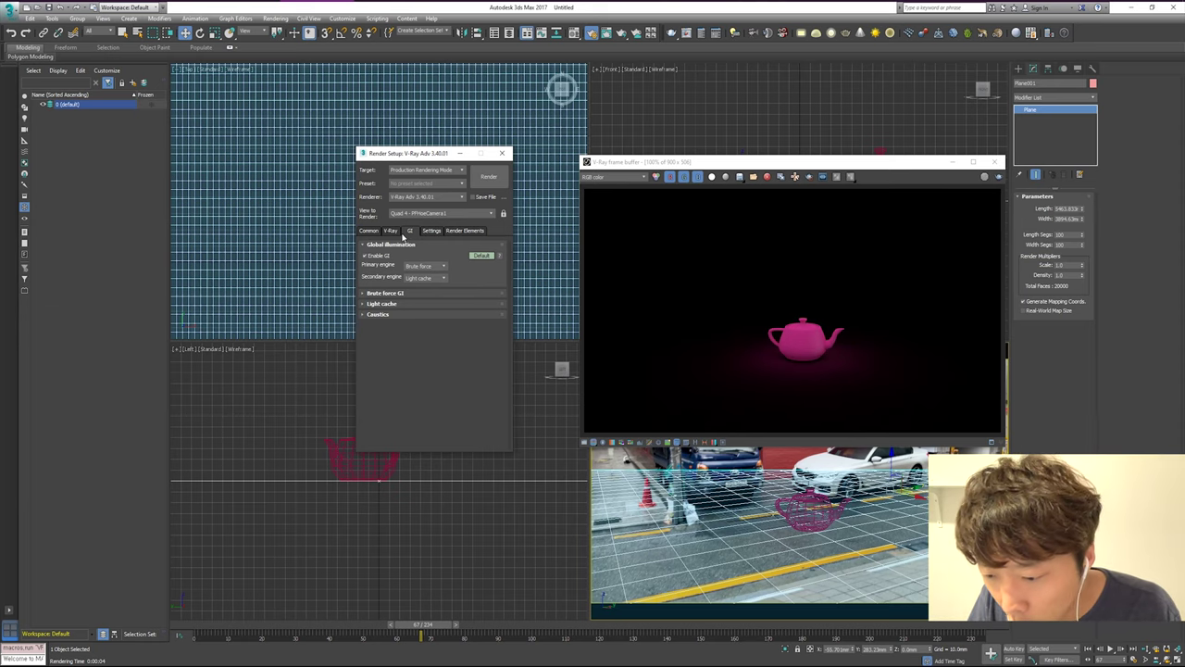
Expand the Brute force GI and Light cache rollouts and set the secondary GI engine to Brute force
click(389, 232)
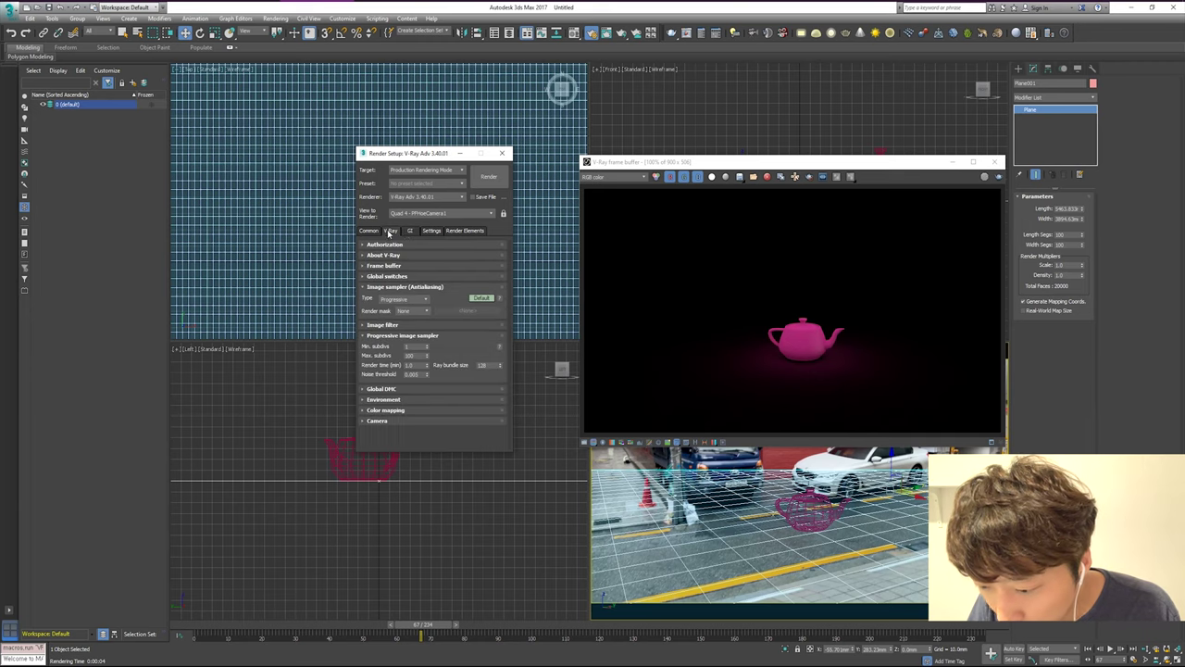
click(407, 232)
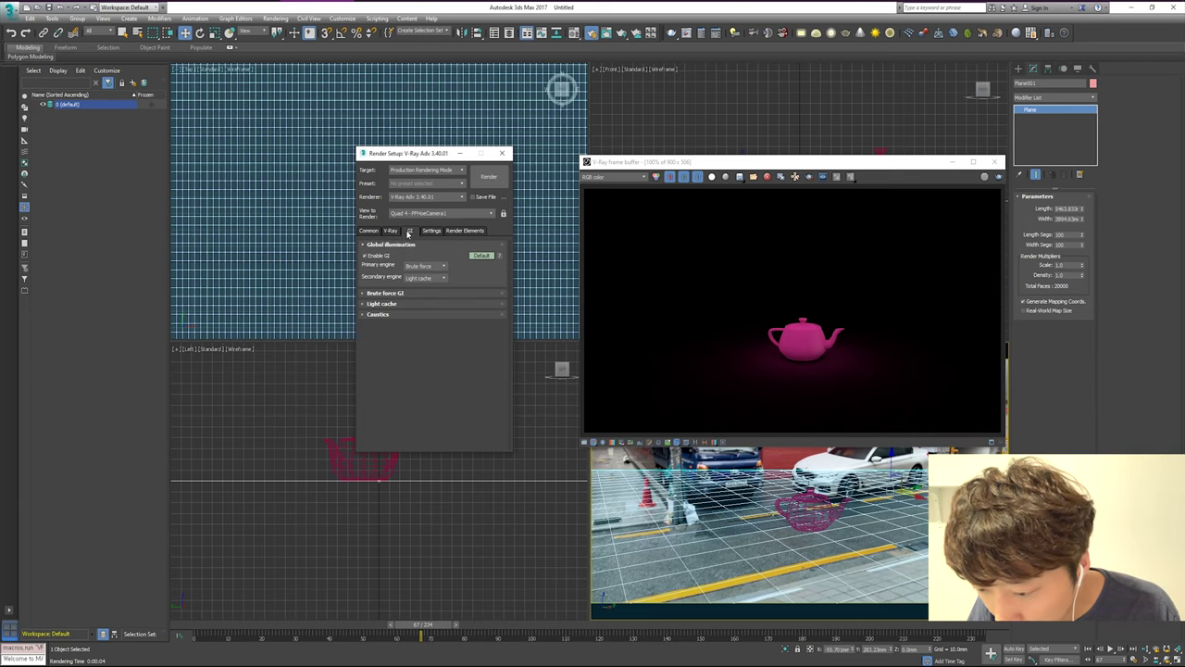
click(401, 293)
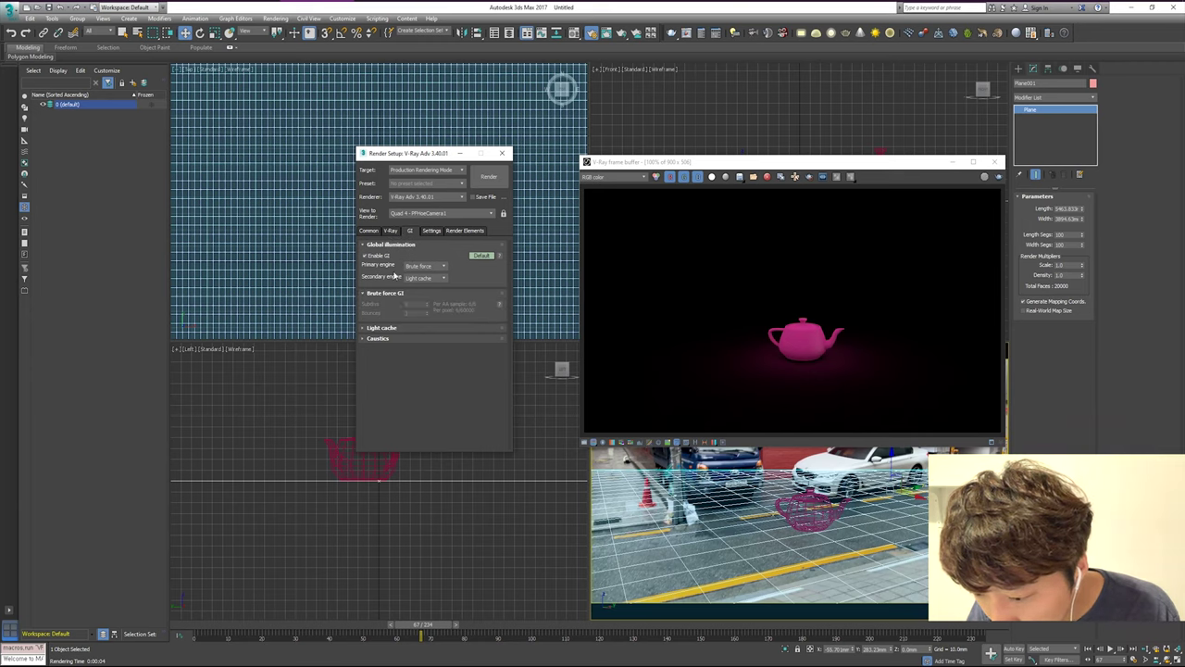
click(414, 329)
click(429, 277)
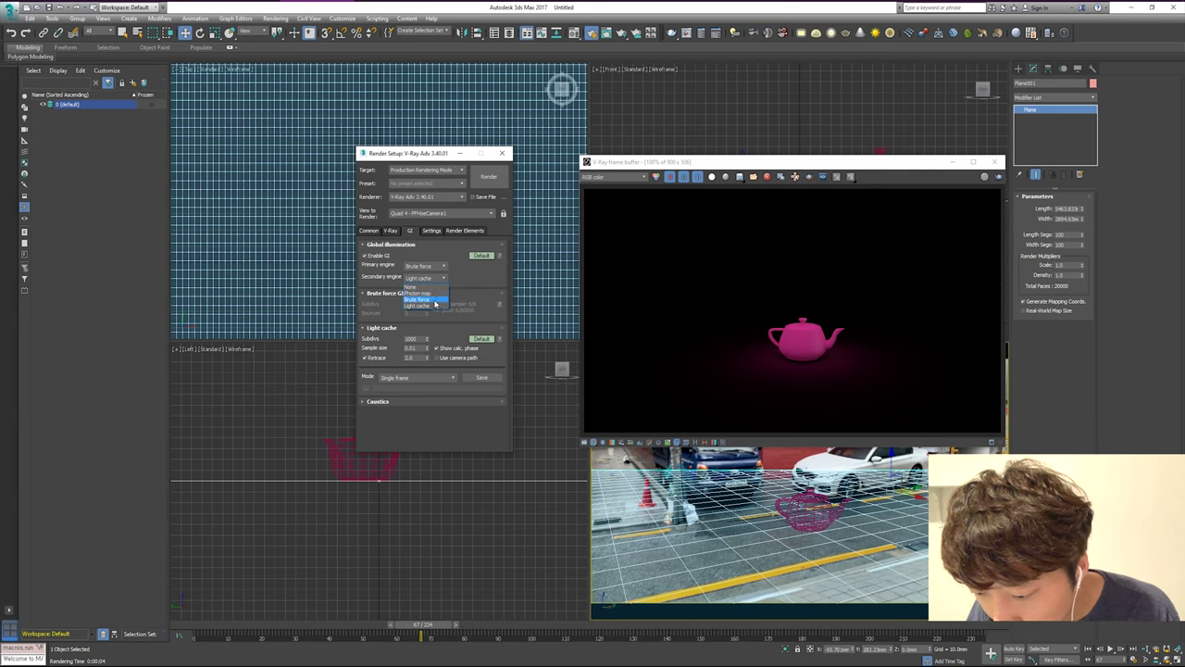
click(435, 300)
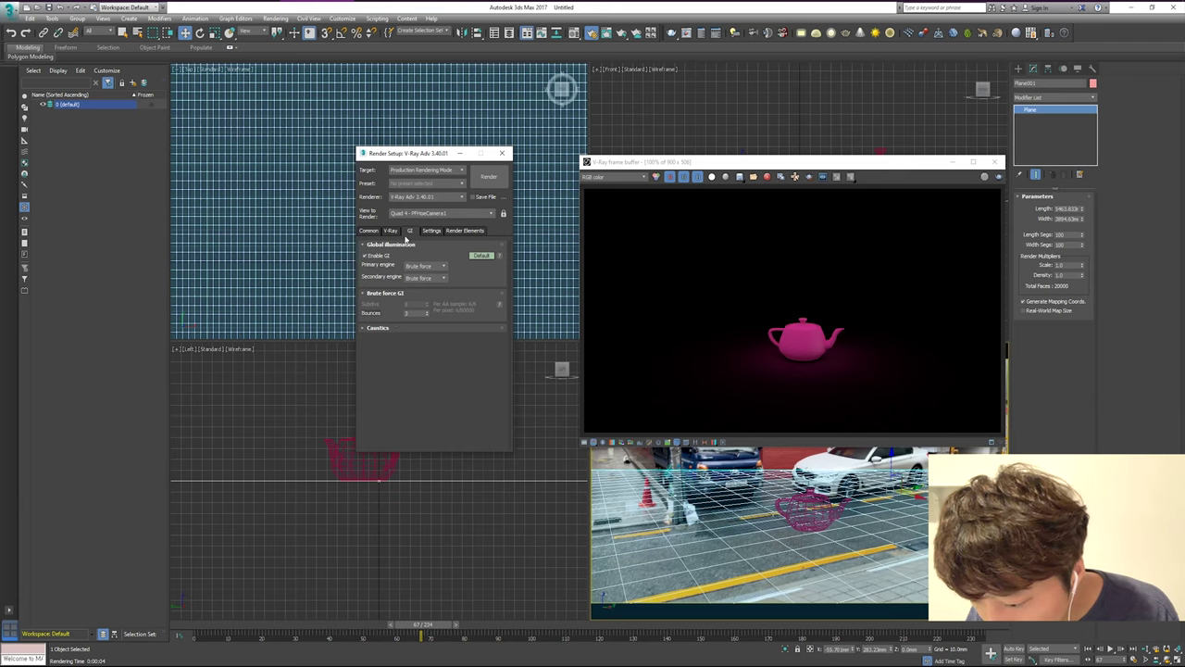
click(391, 231)
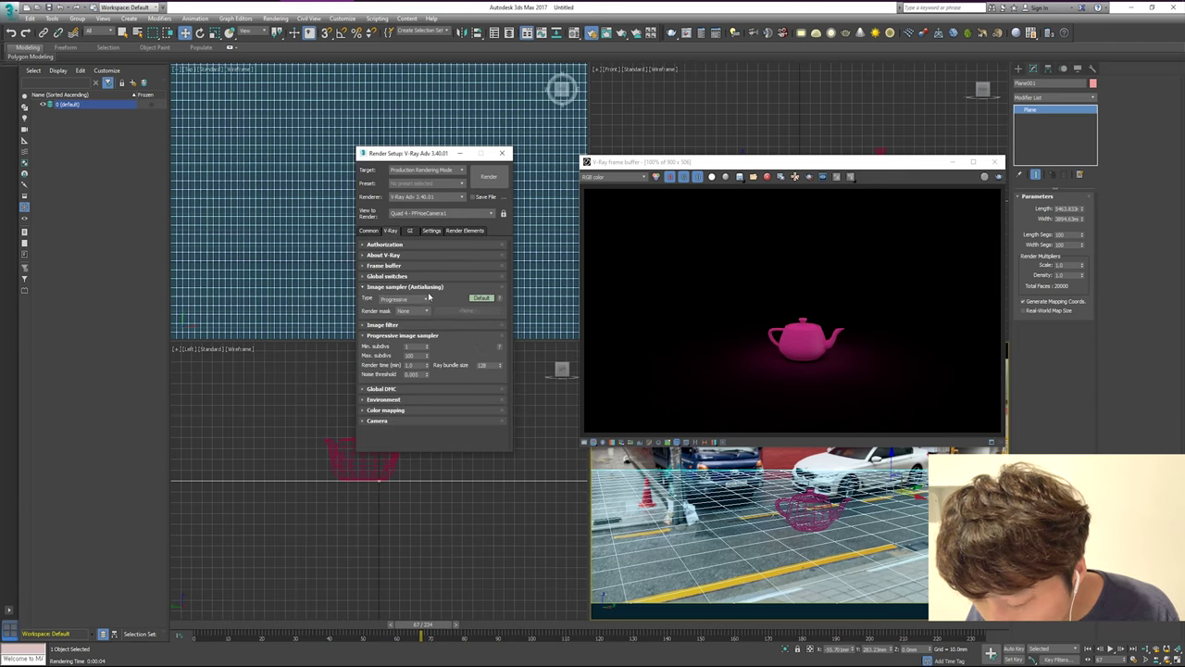
Switch the V-Ray image sampler to Bucket and render a test frame
click(424, 299)
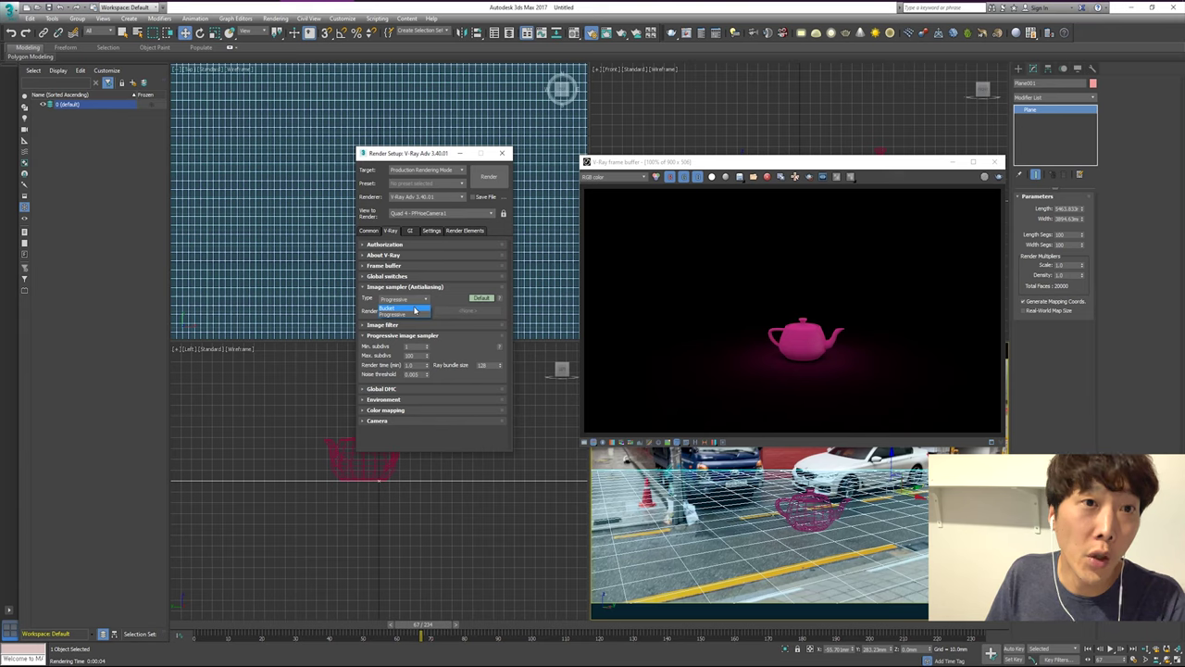
click(415, 309)
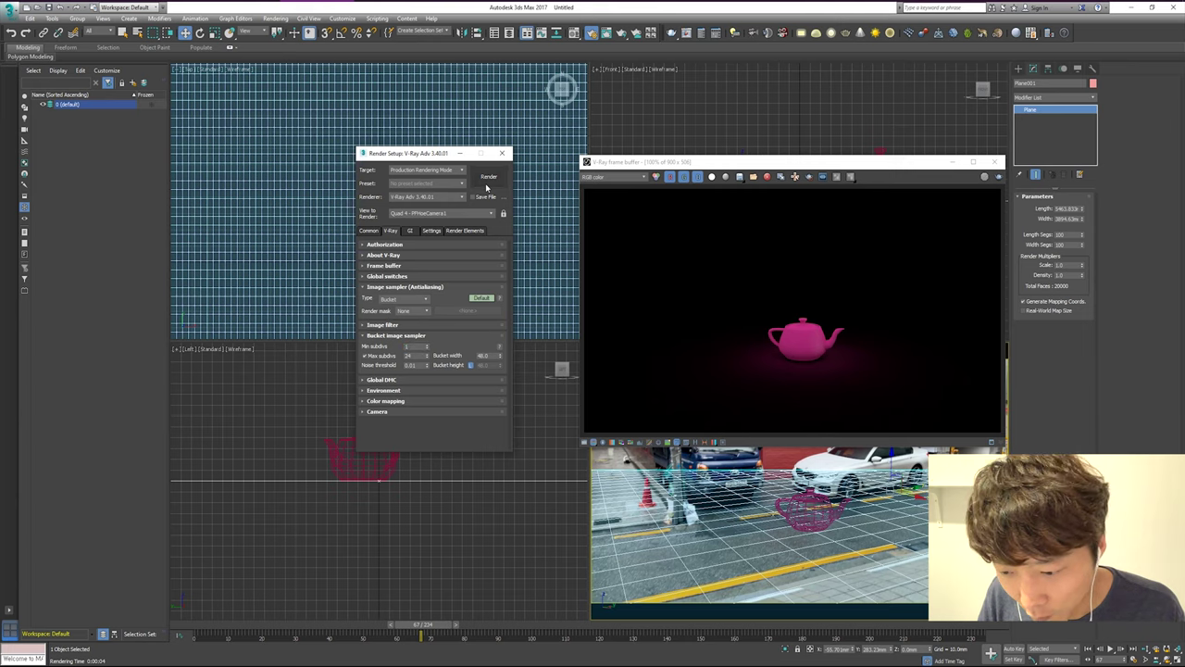
click(486, 185)
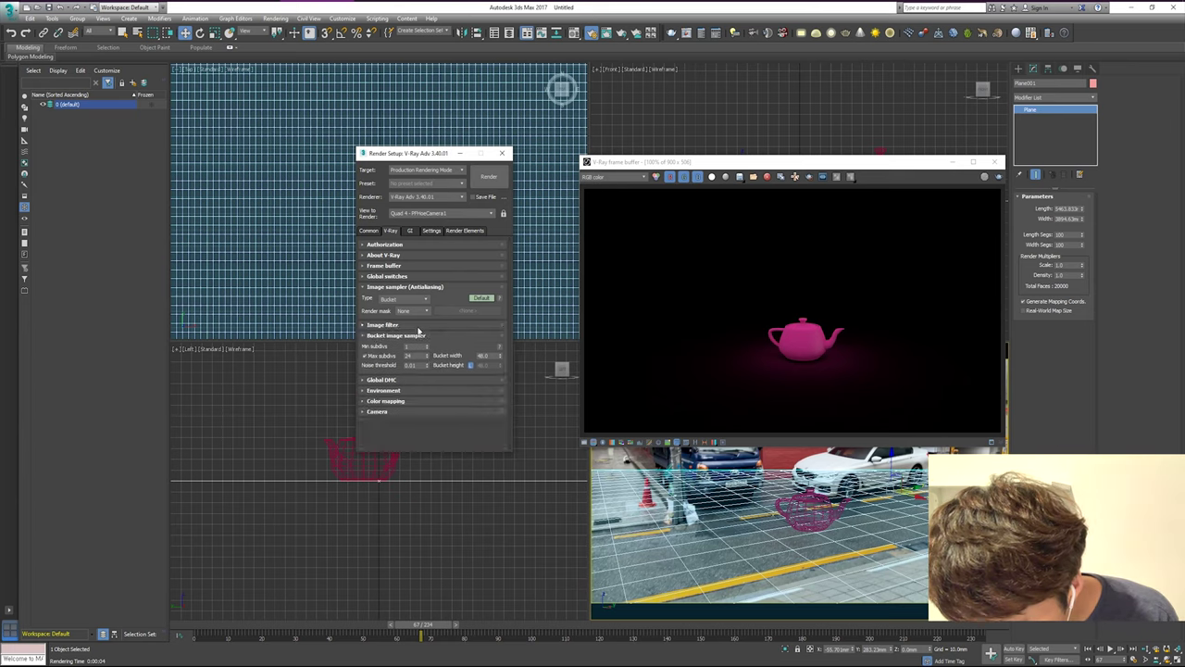
Use the Area image filter, set Max subdivs to 1, re-render, and choose Irradiance map as primary GI engine
click(418, 327)
click(451, 338)
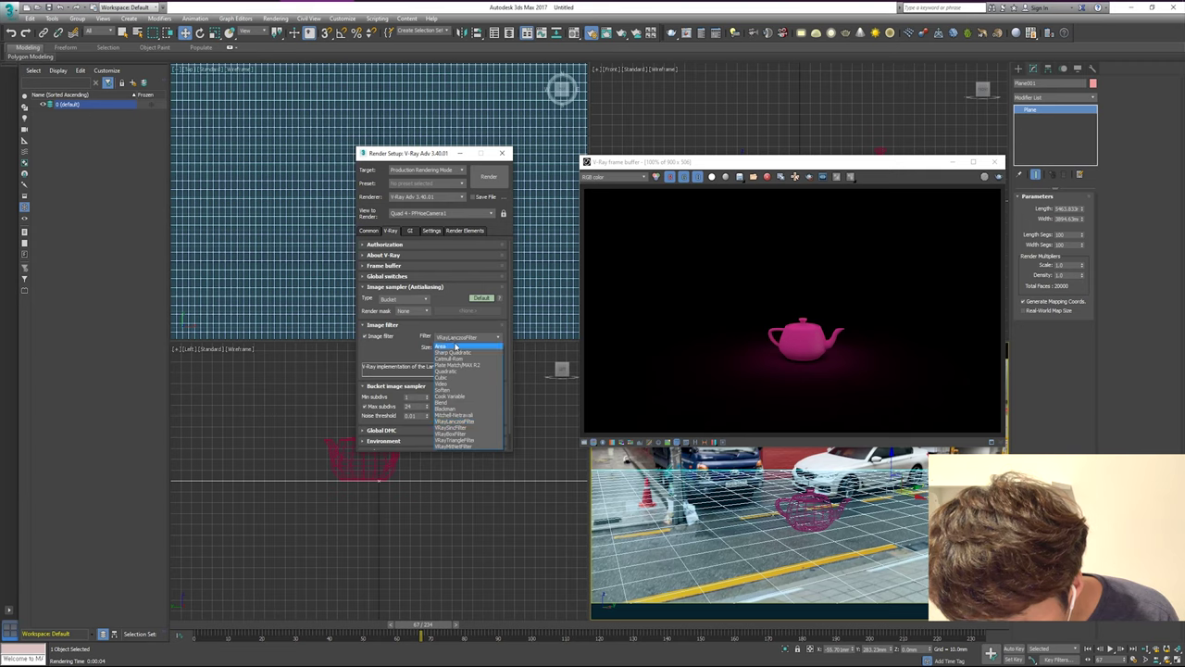
click(450, 343)
scroll(445, 395, down, 2)
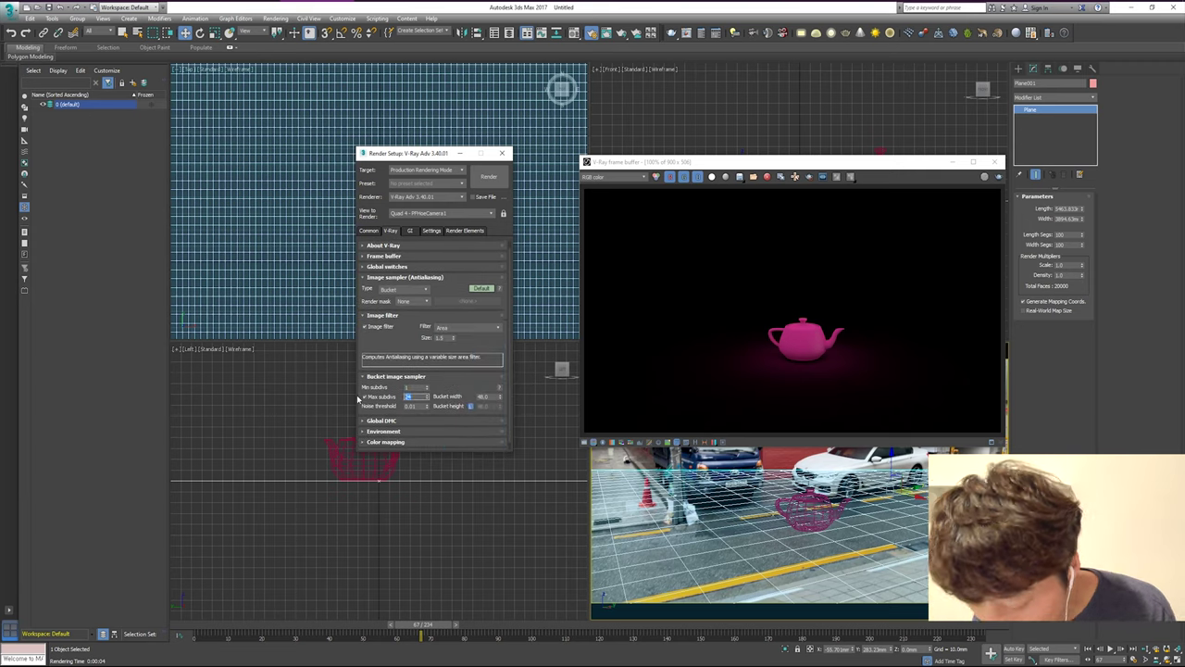
text(1)
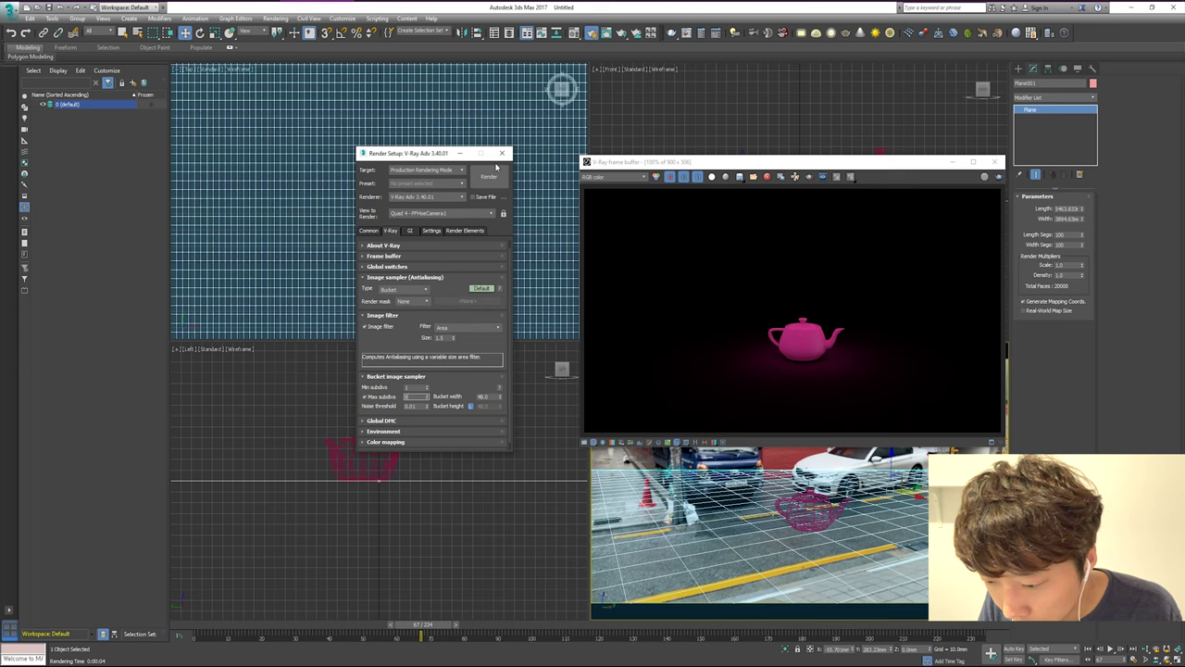
click(490, 177)
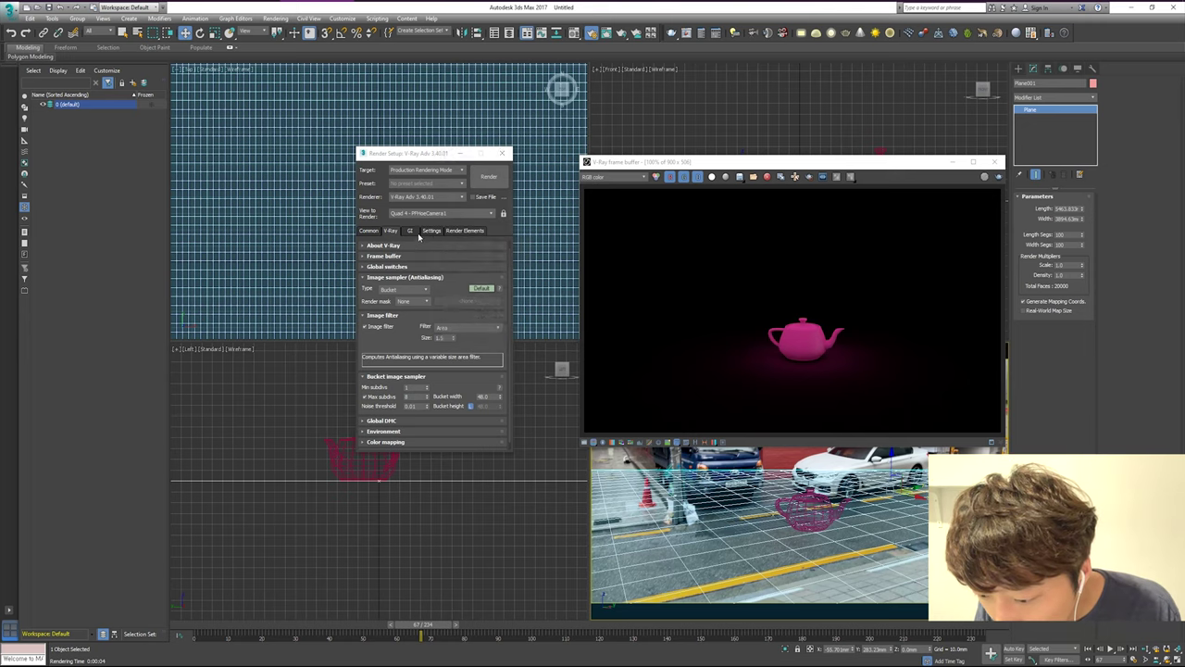
click(412, 232)
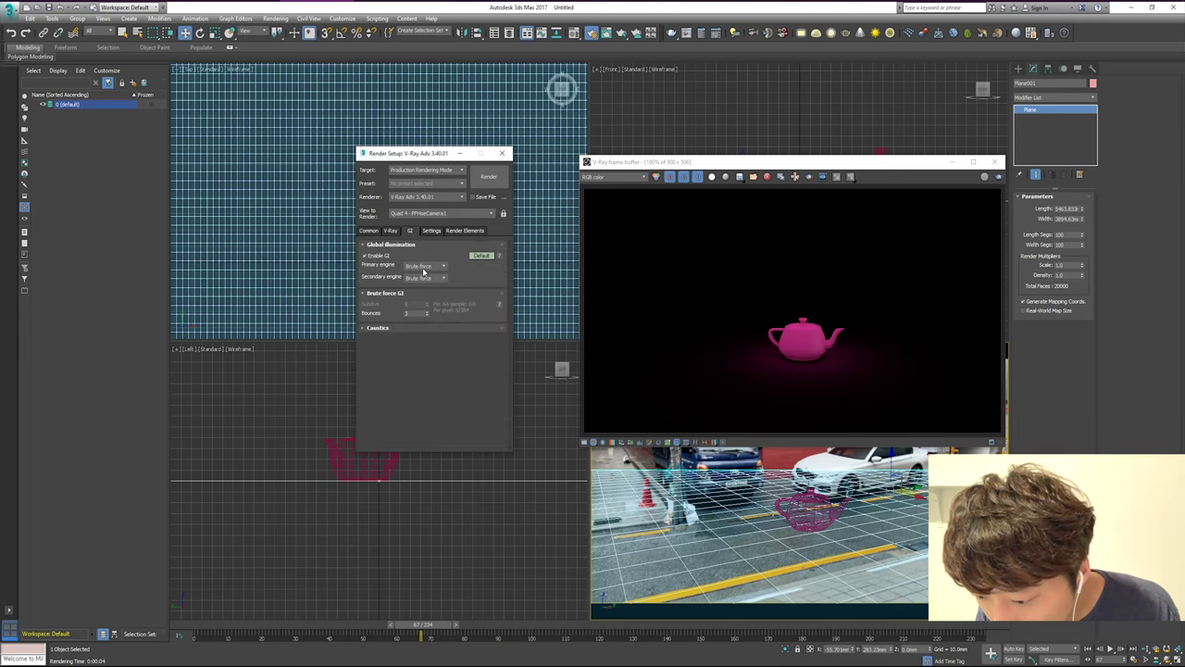
click(424, 267)
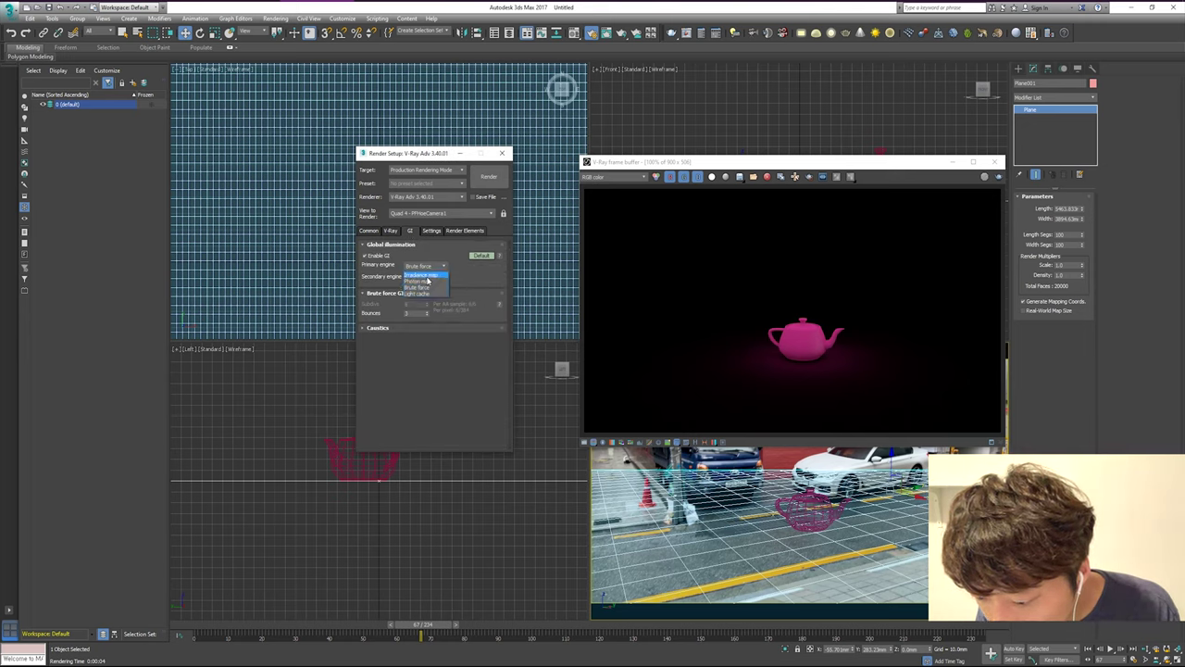
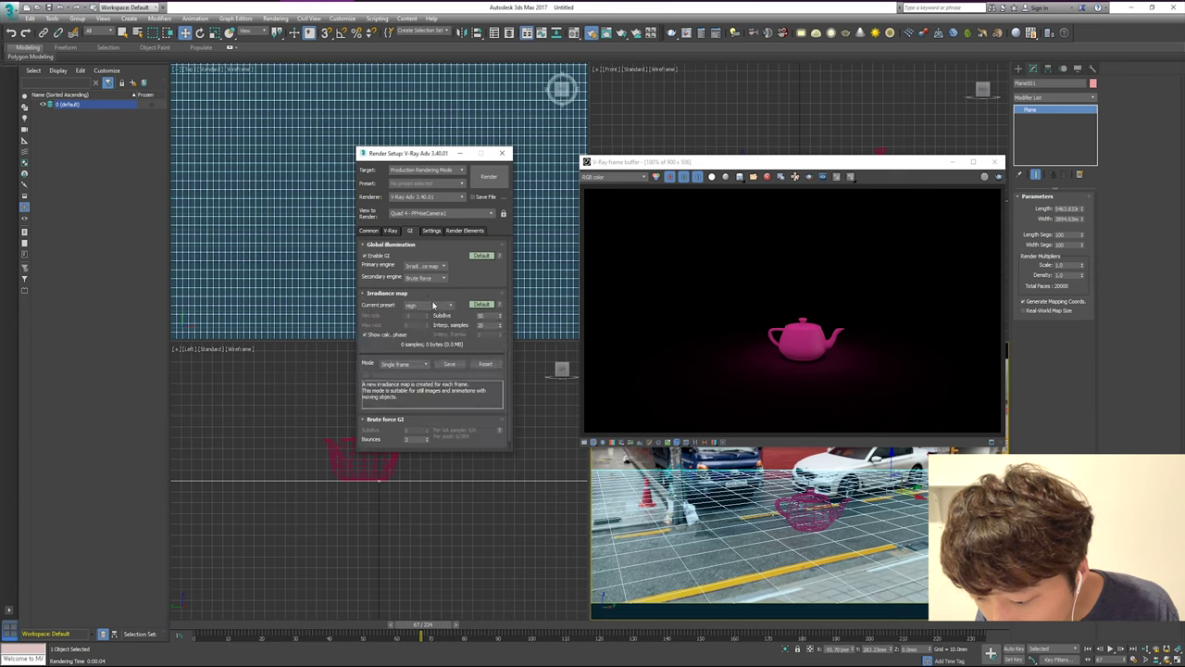
Switch the irradiance map preset to Medium - animation and re-render the pink teapot
click(433, 305)
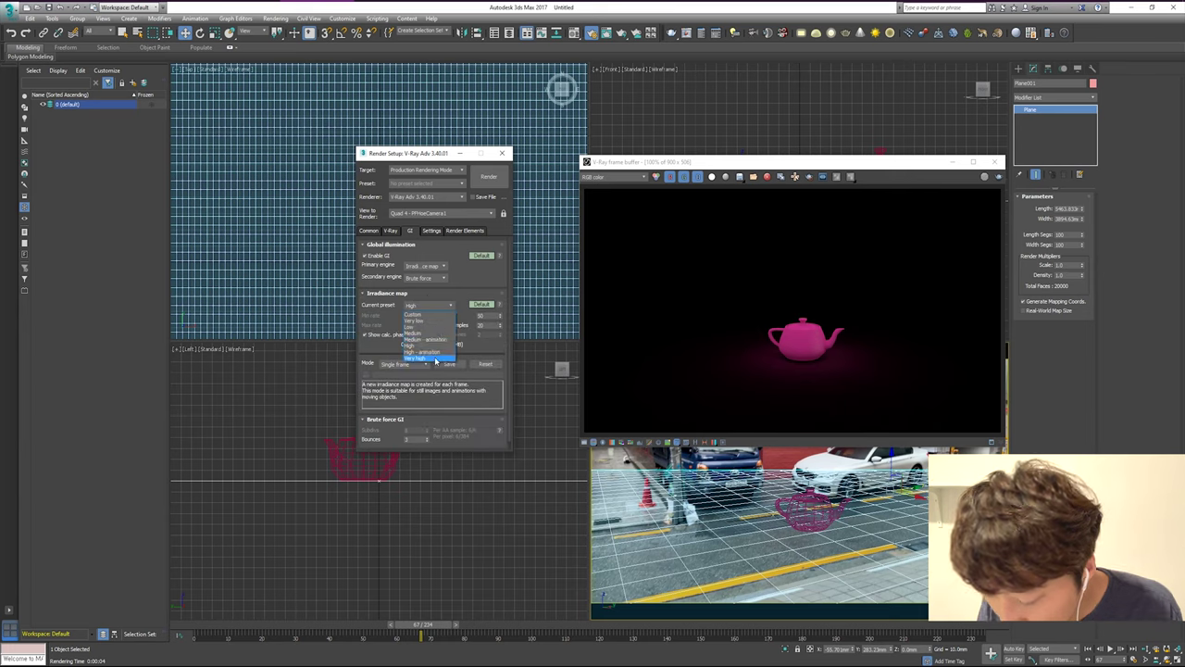
click(431, 339)
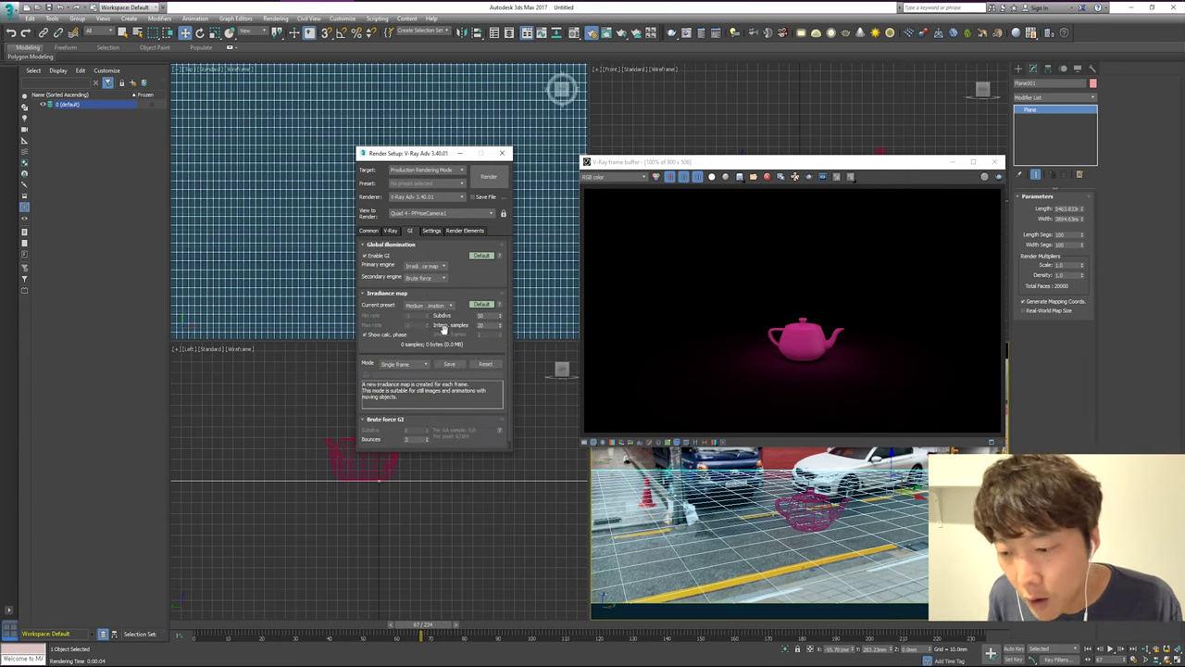
double_click(482, 316)
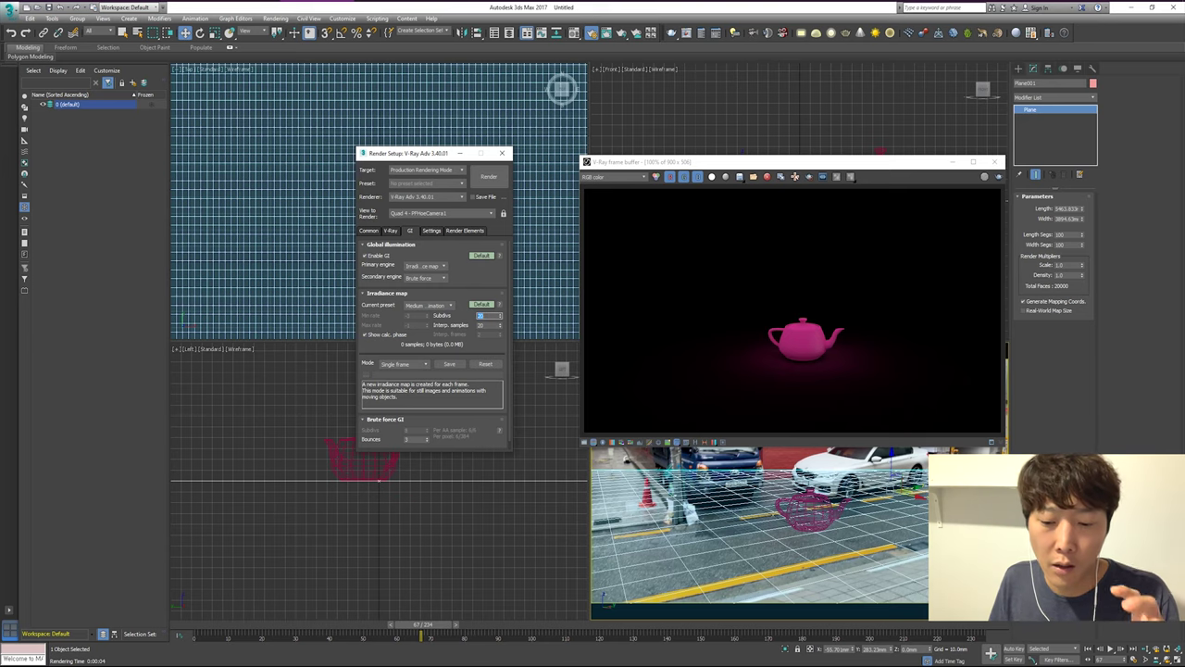
click(488, 176)
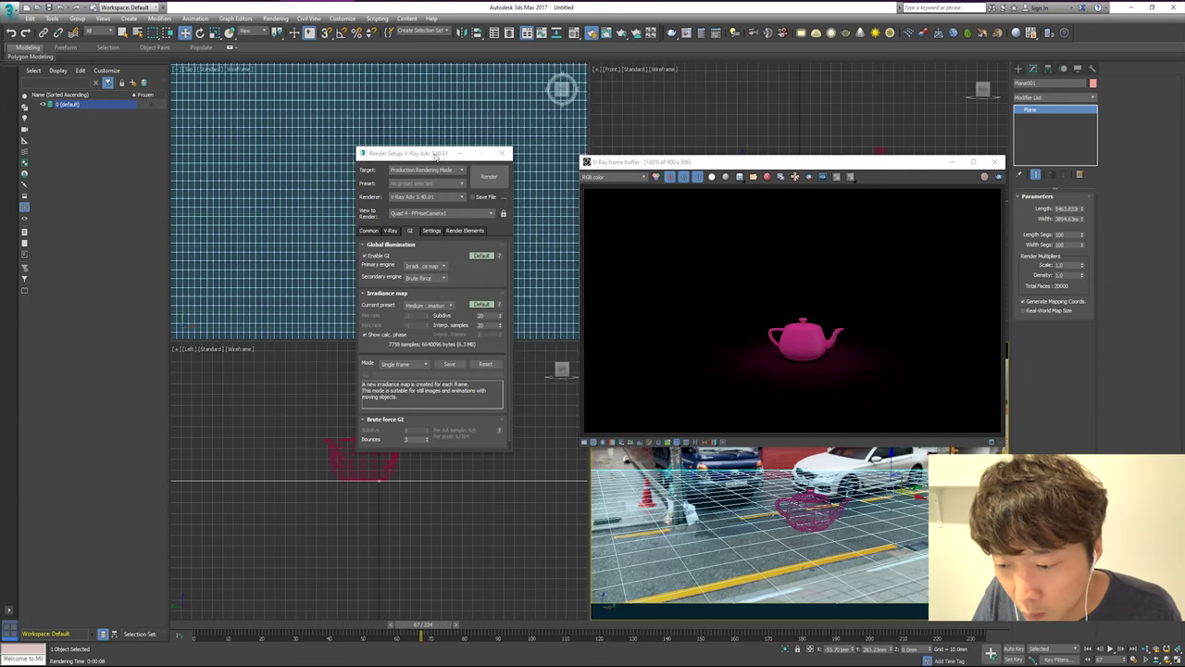
drag(435, 157, 450, 156)
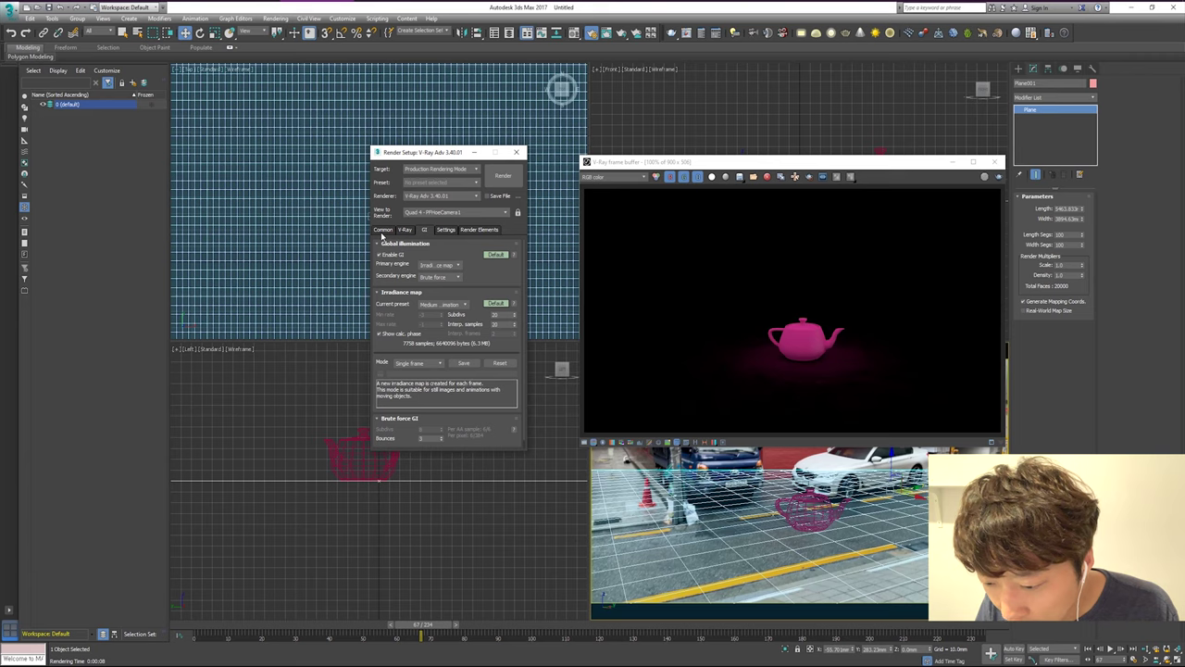
Set the output width to 500 (height 281) and re-render the teapot at that size
click(382, 229)
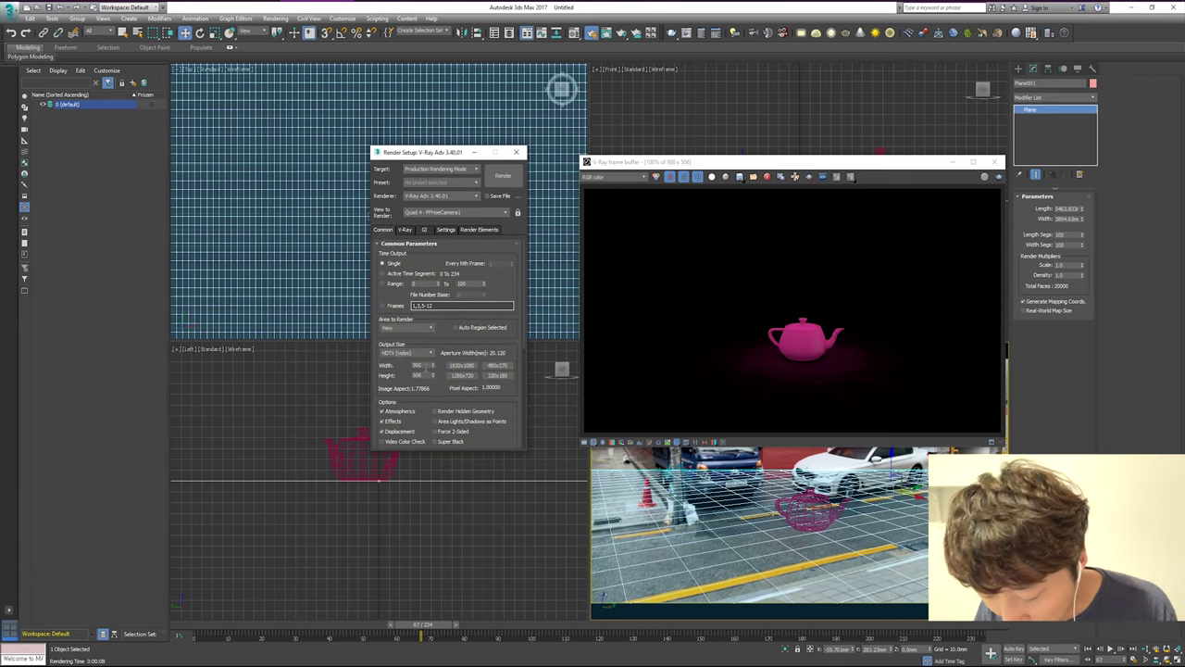
double_click(418, 365)
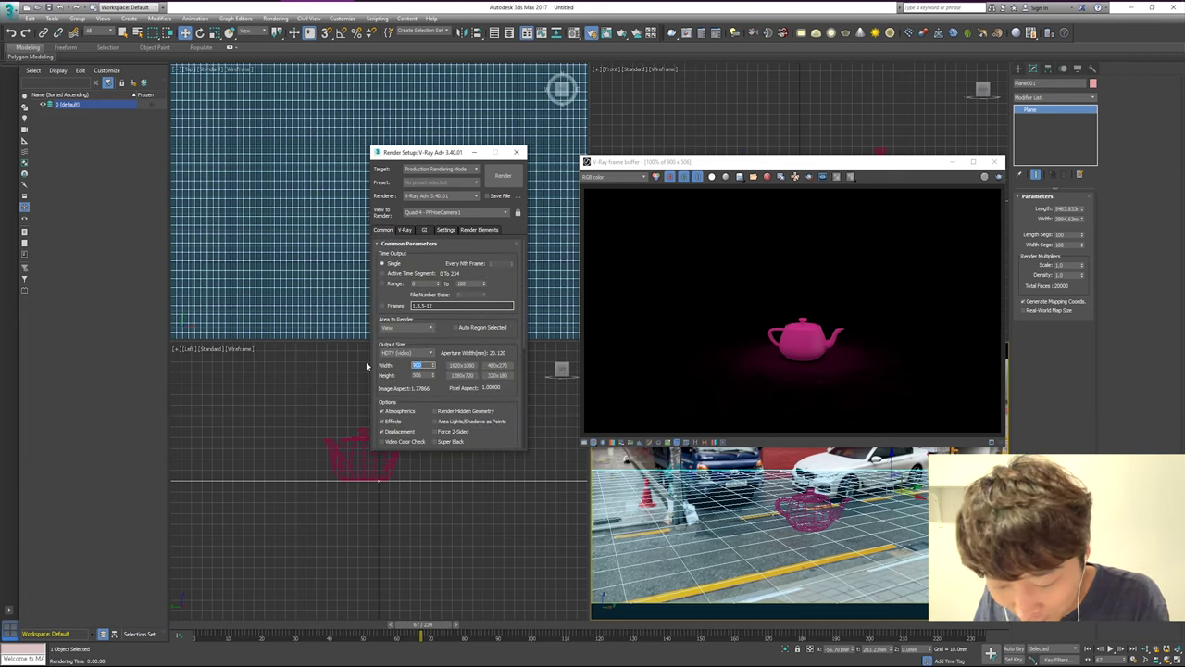
text(500)
key(Return)
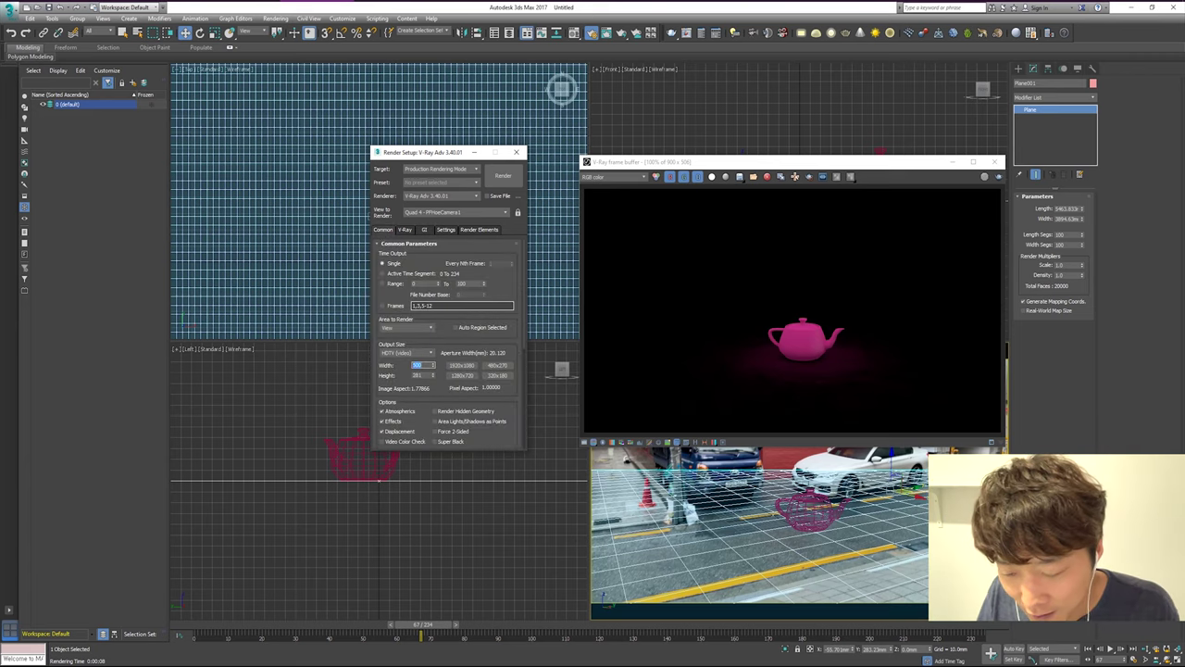
click(502, 175)
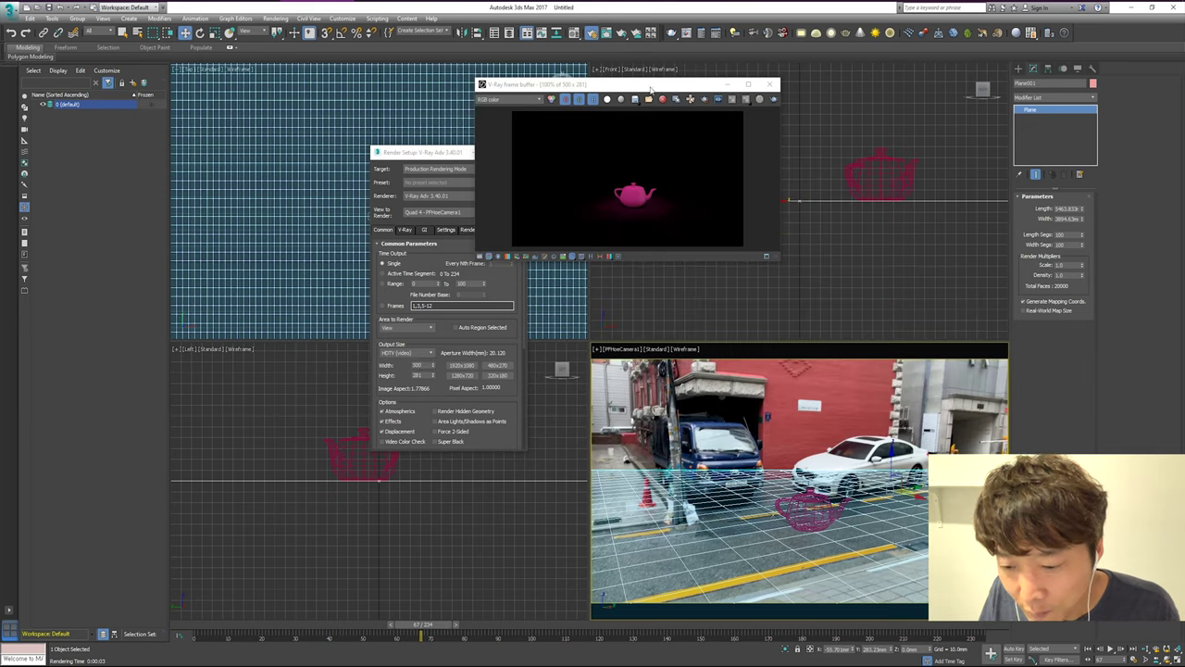
drag(651, 89, 667, 86)
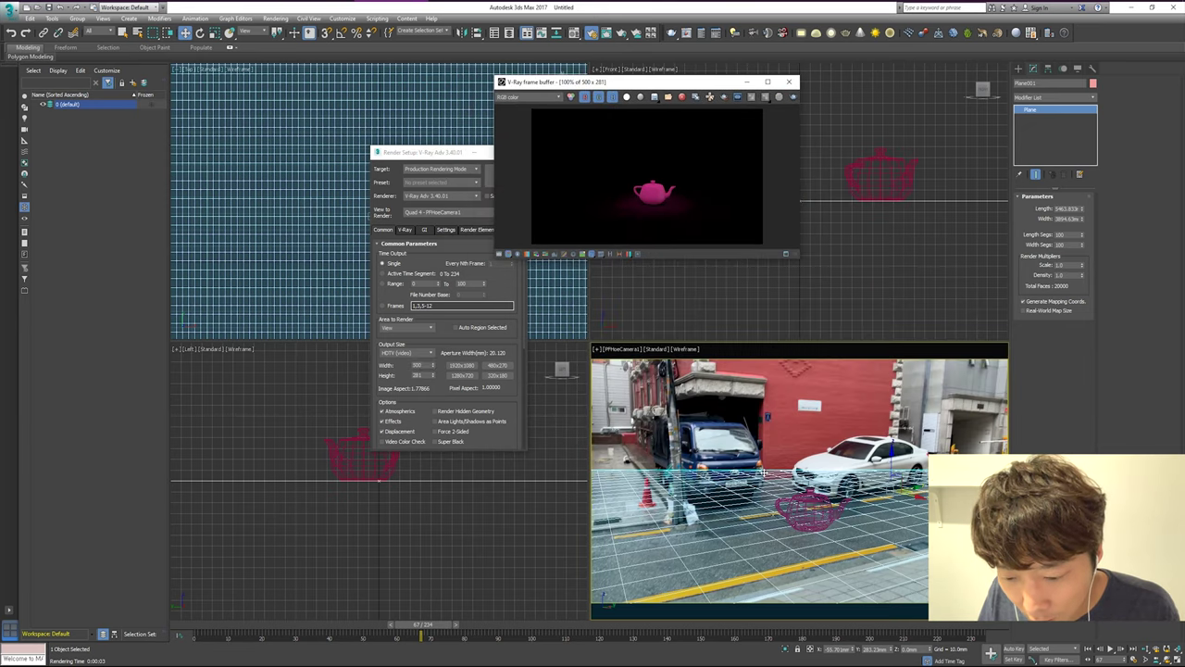
click(798, 500)
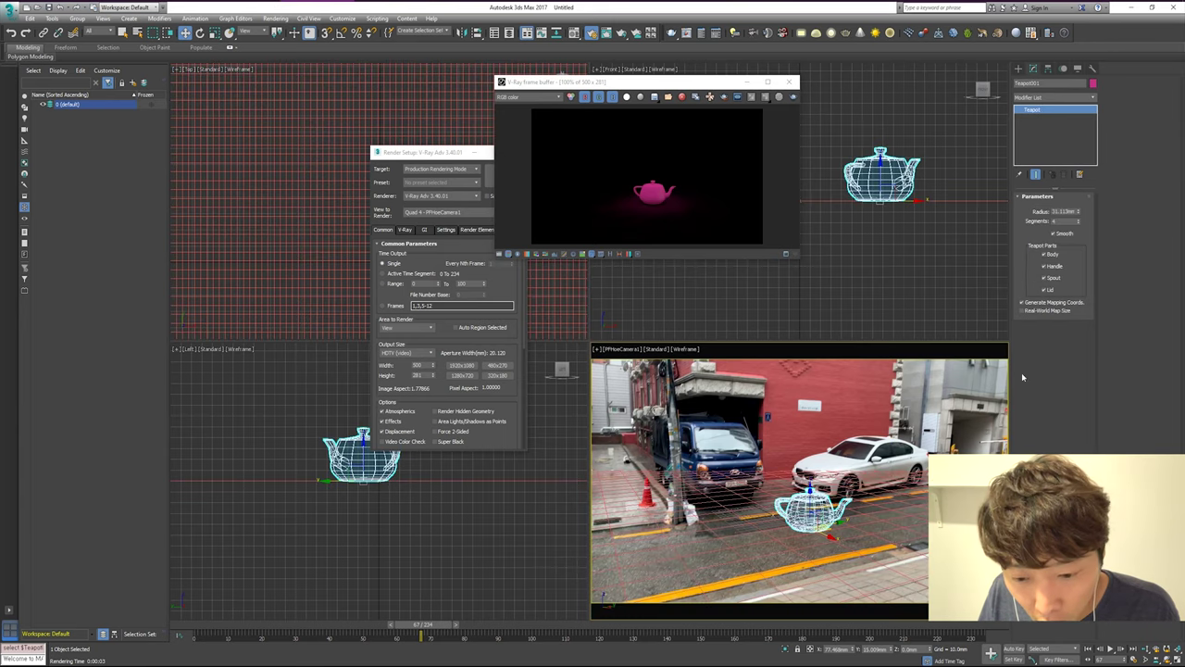
Check the teapot's object colour and render a fresh frame of the white-grey teapot
click(1093, 84)
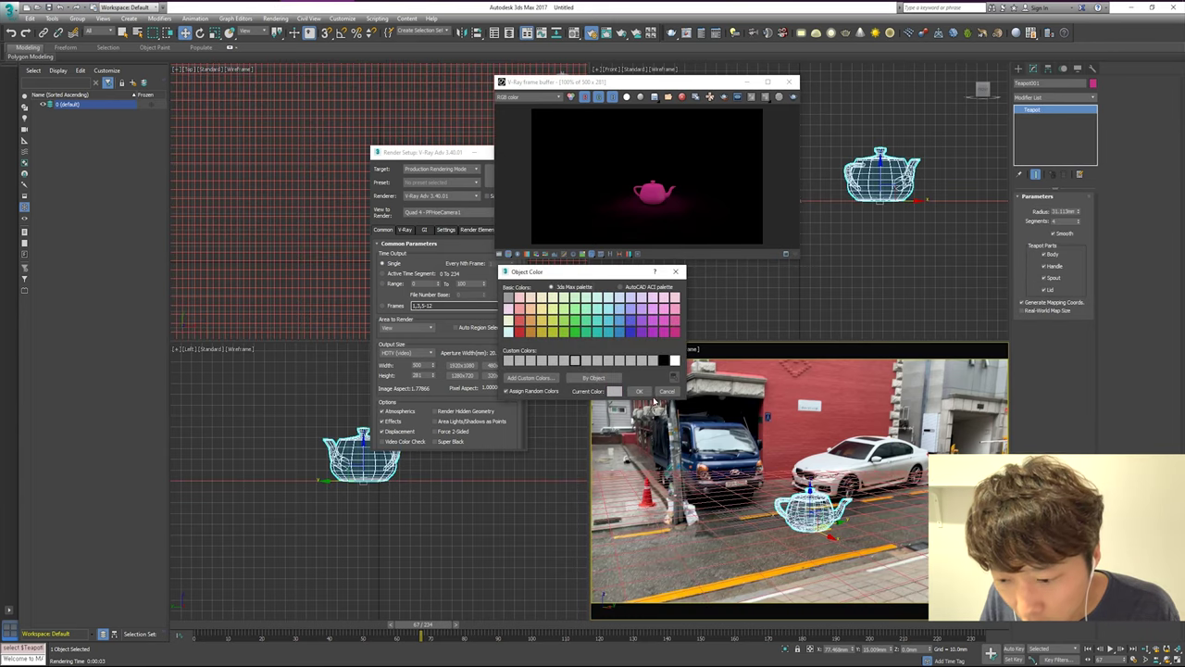
click(639, 391)
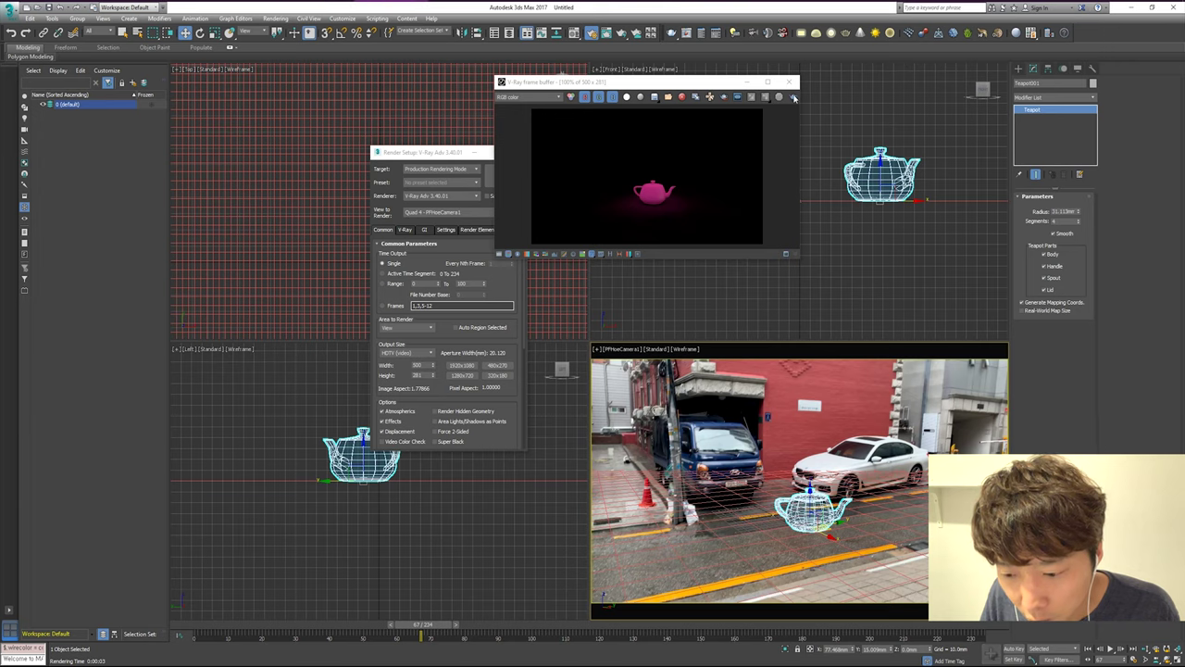
click(793, 98)
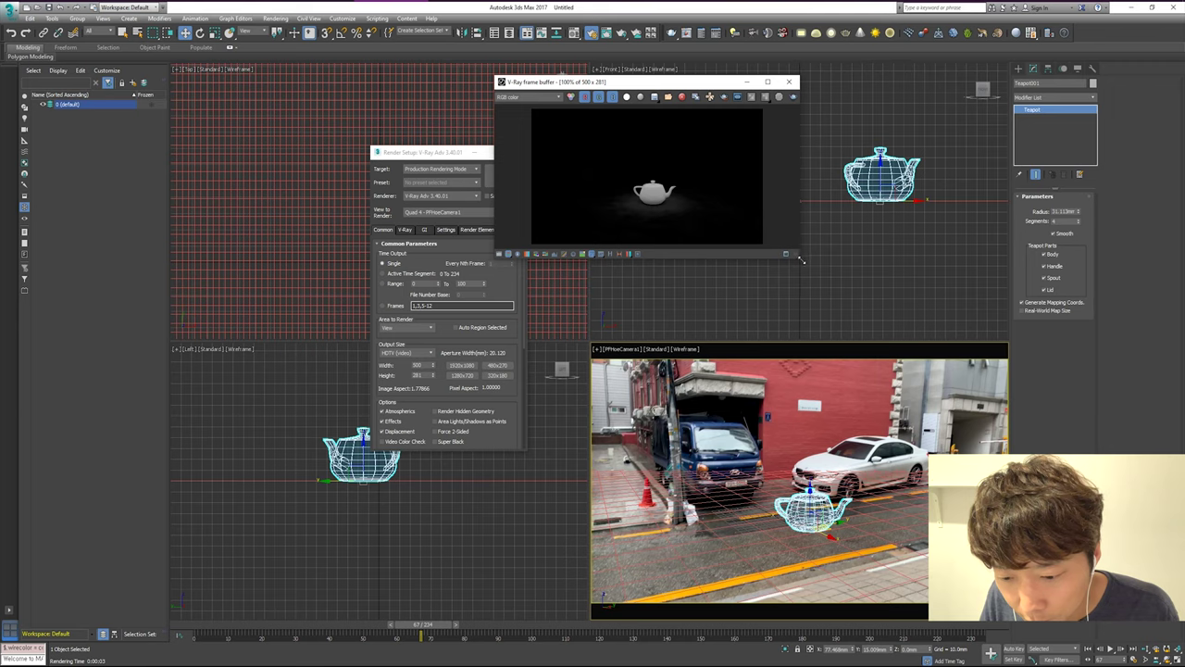
Enlarge and zoom into the rendered frame to inspect the teapot's details
drag(802, 261, 1016, 463)
scroll(789, 306, up, 1)
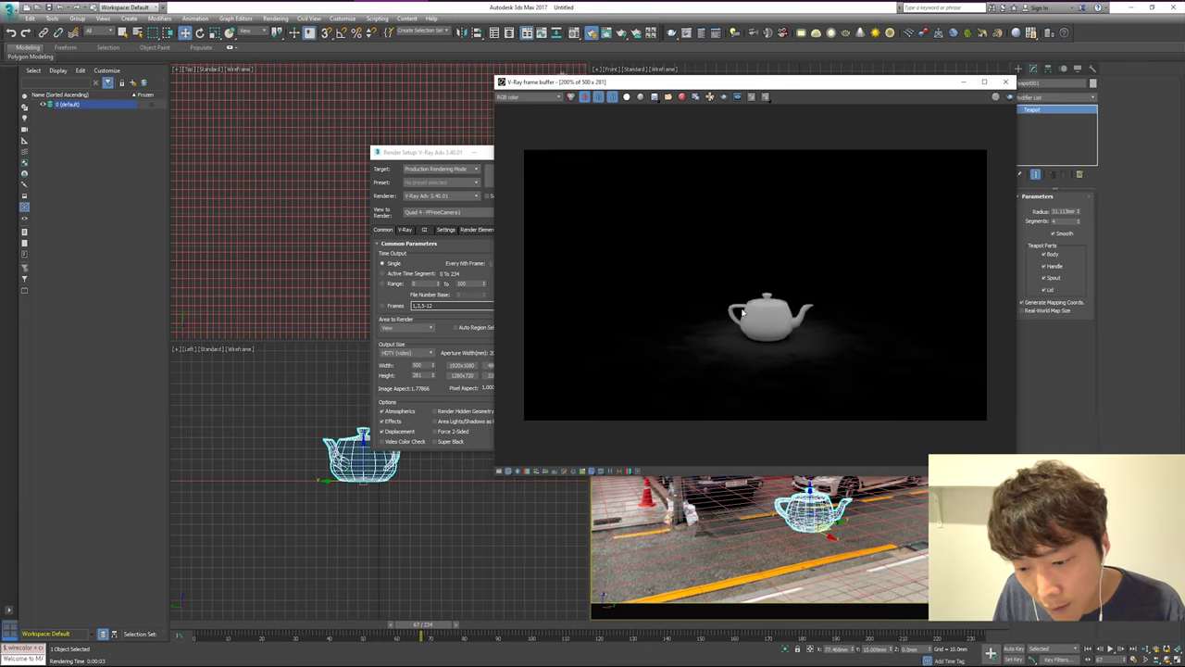
scroll(742, 312, up, 2)
scroll(742, 312, up, 4)
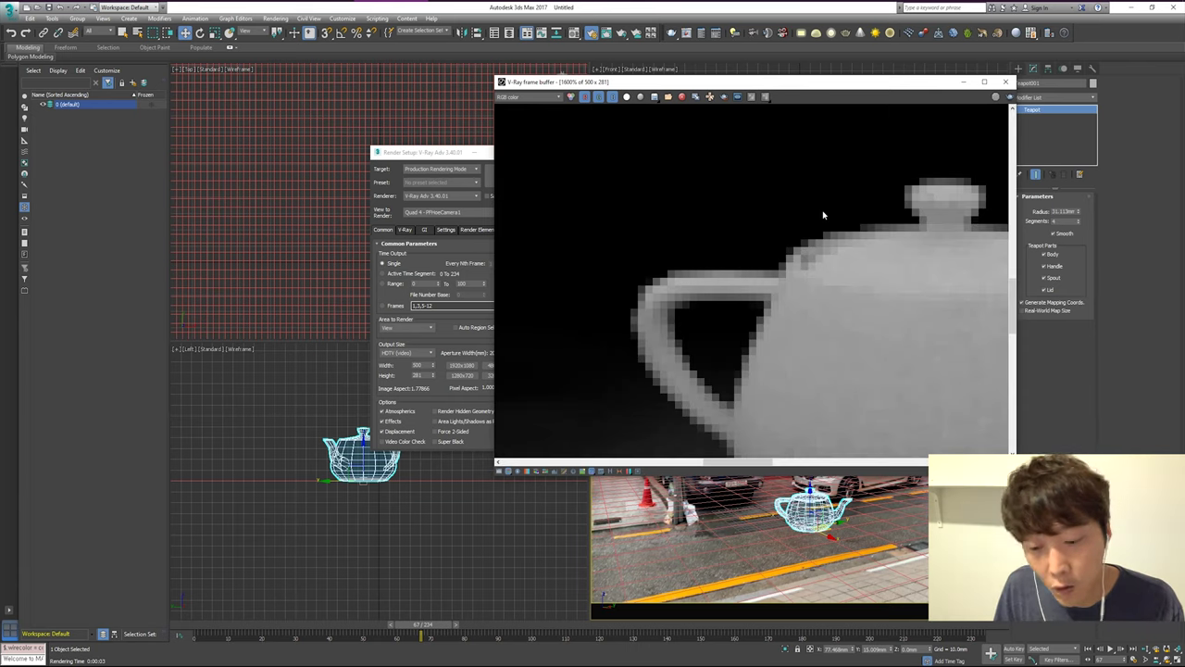
drag(769, 82, 237, 169)
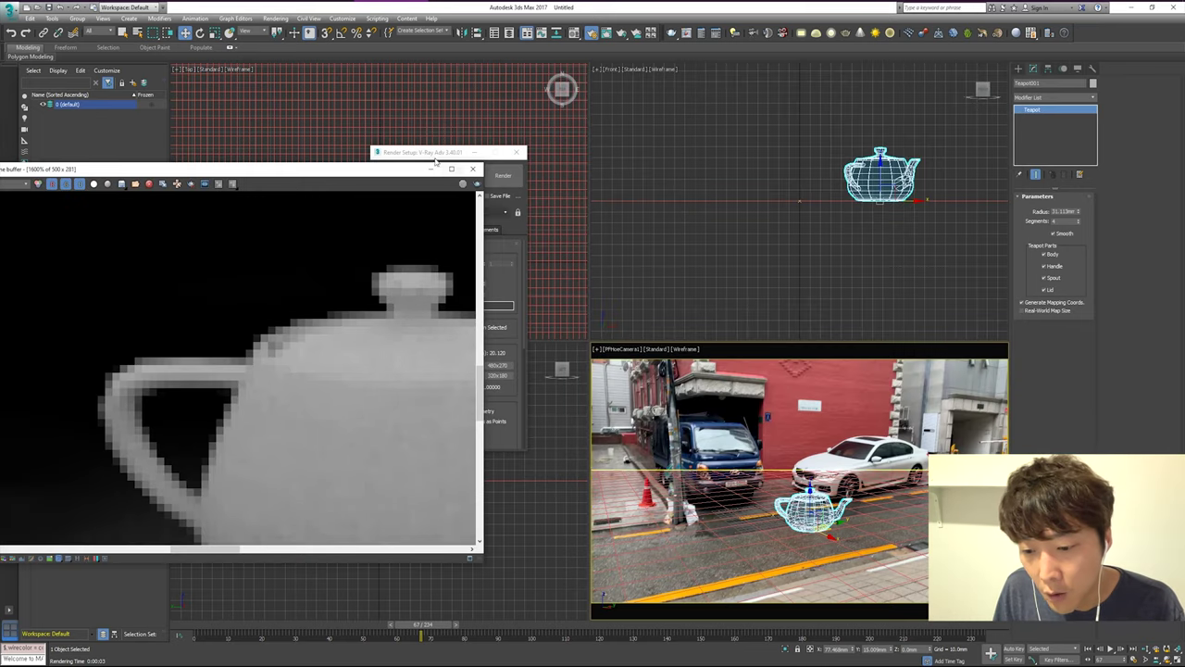
drag(344, 170, 893, 139)
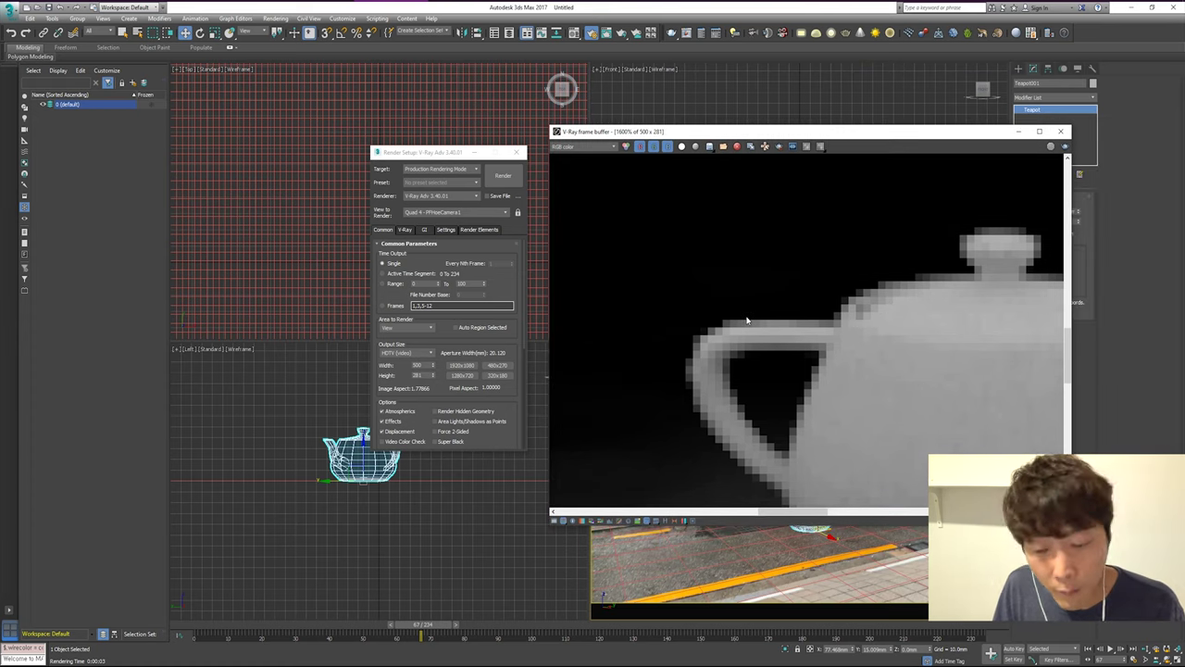
scroll(747, 319, down, 5)
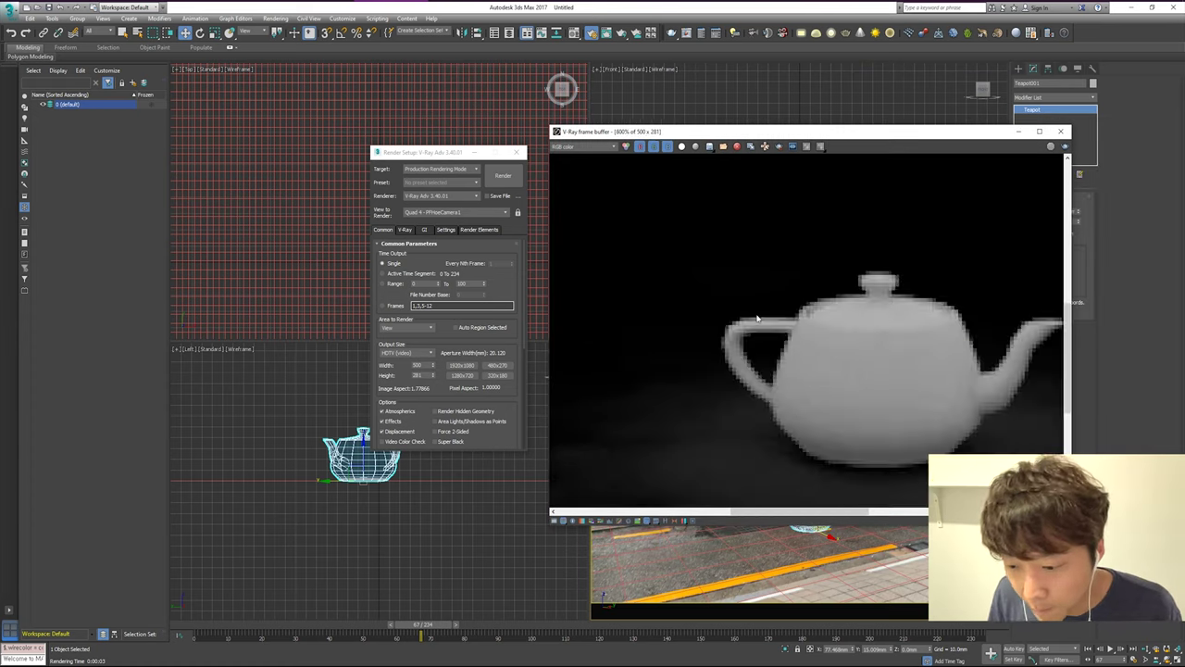
click(275, 17)
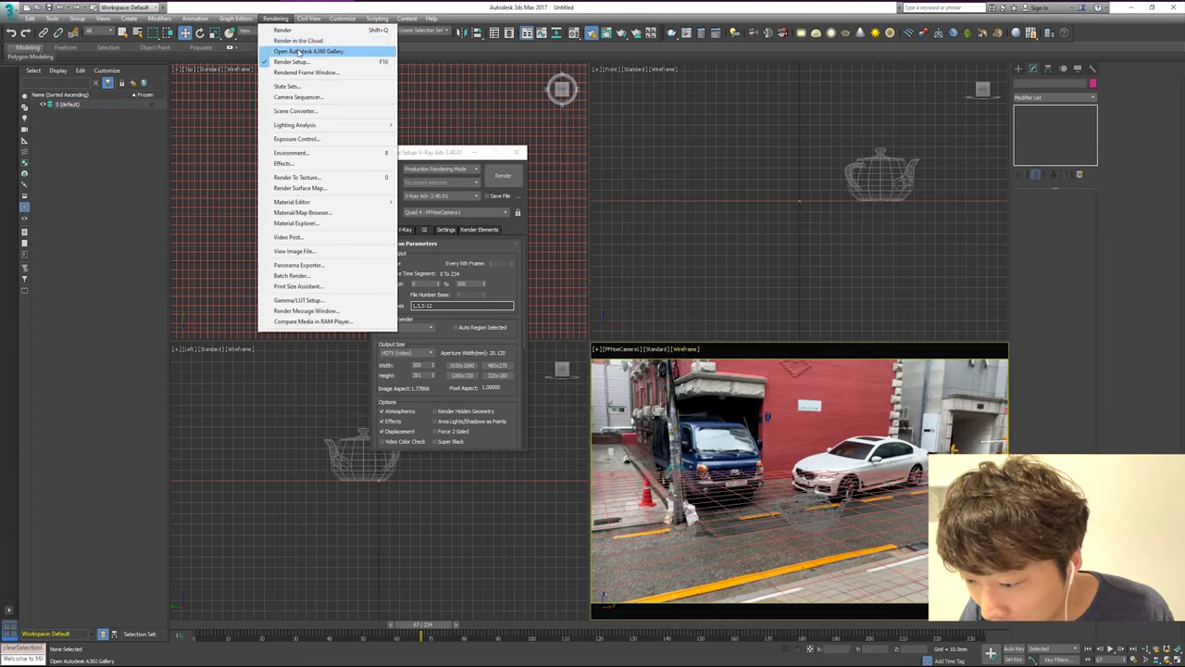
Load the ex000 street-footage image sequence as a Bitmap environment background map
click(326, 155)
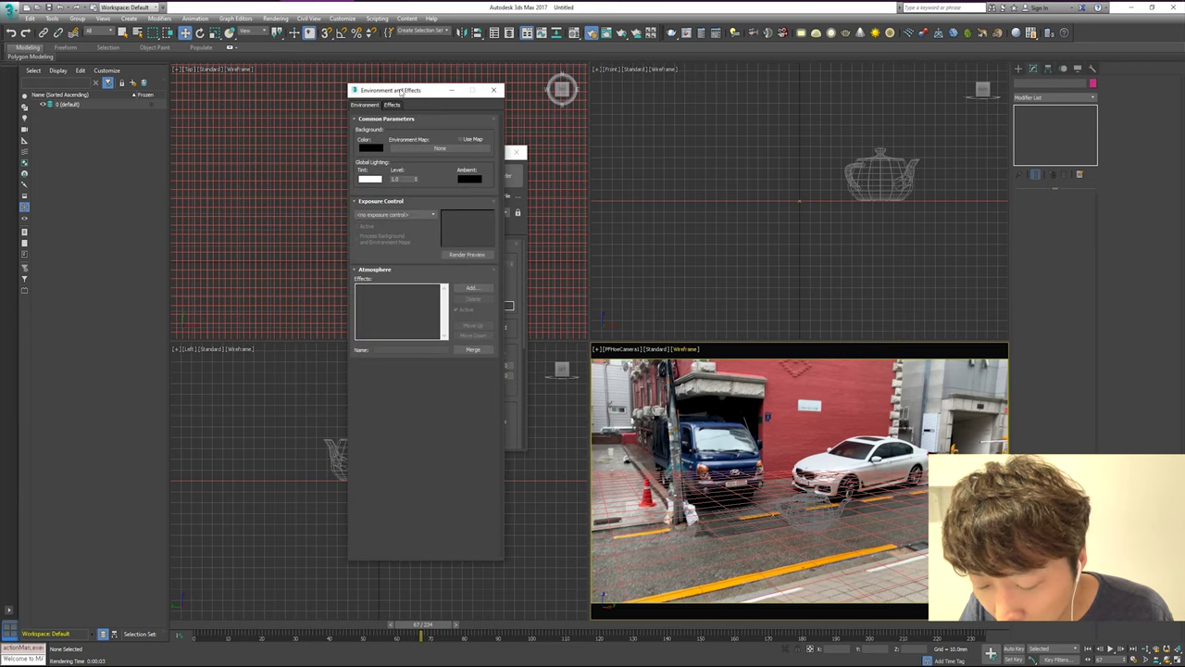
drag(401, 91, 591, 105)
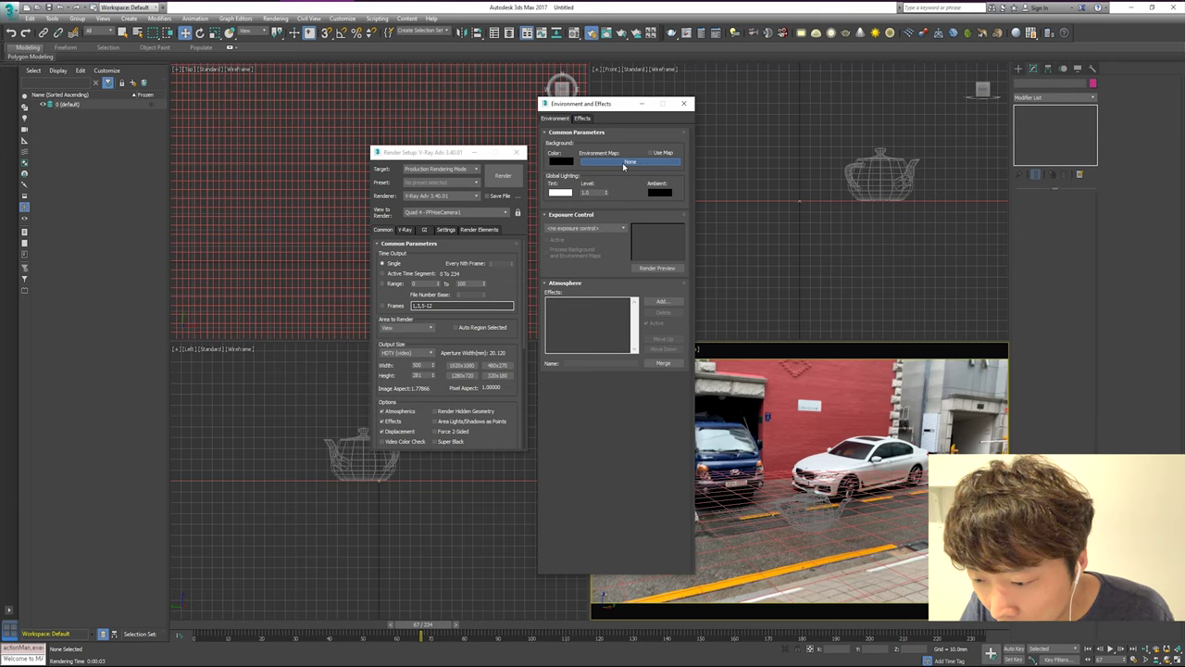
click(624, 163)
double_click(418, 125)
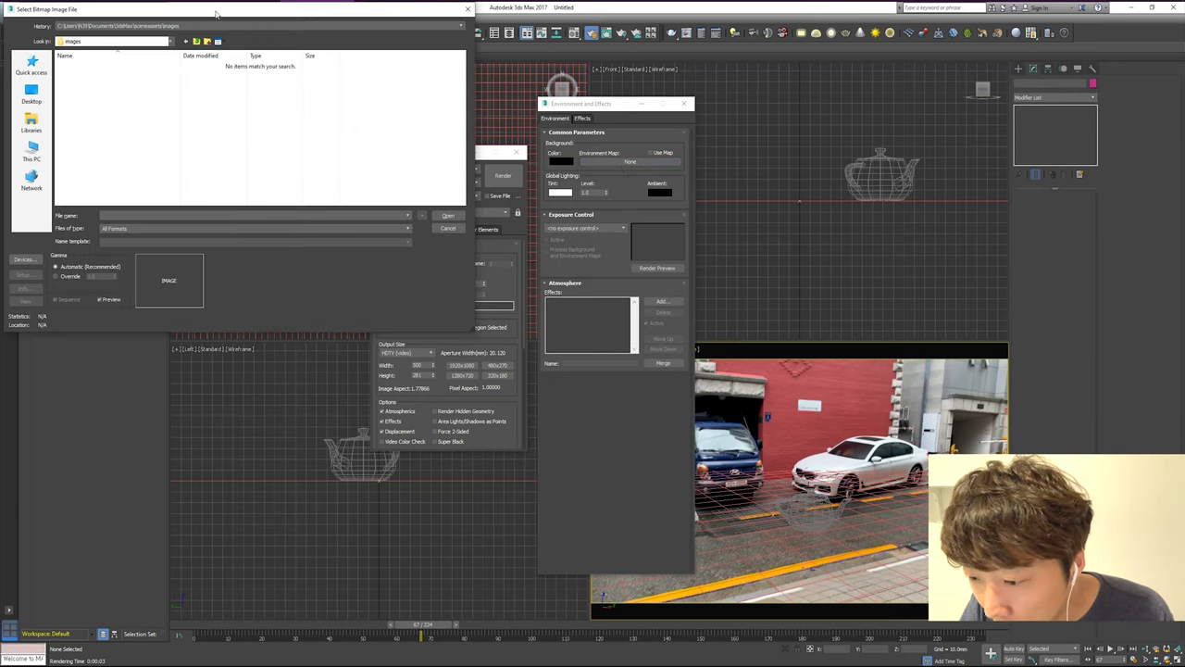
drag(209, 23, 301, 132)
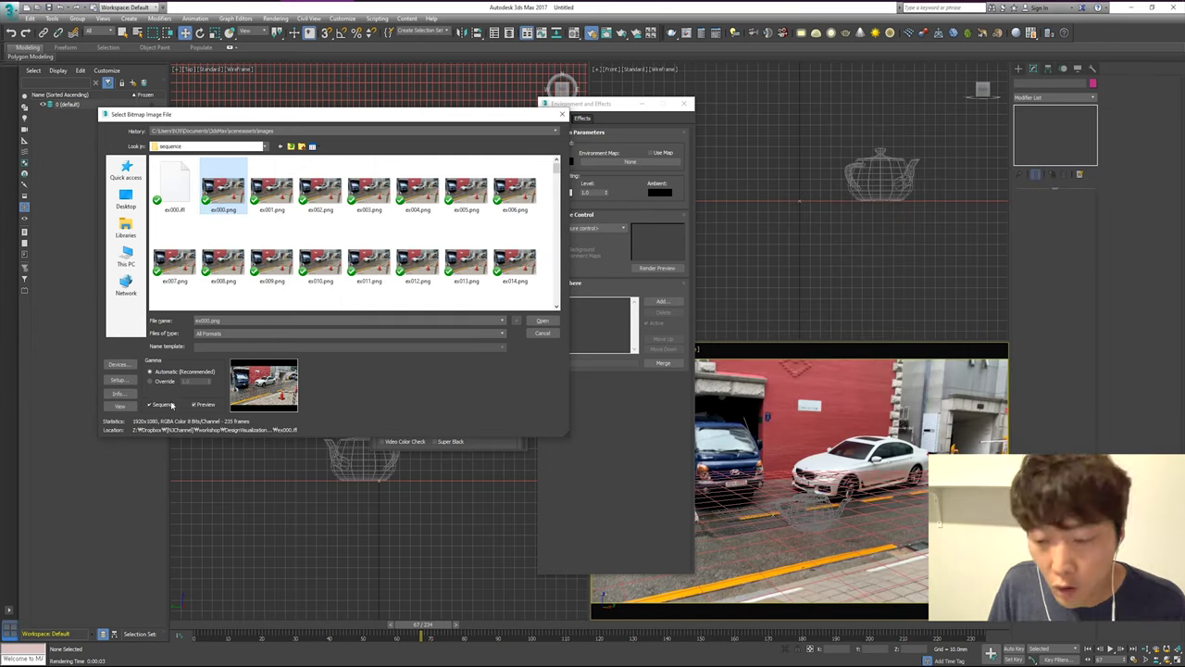
click(544, 321)
click(367, 315)
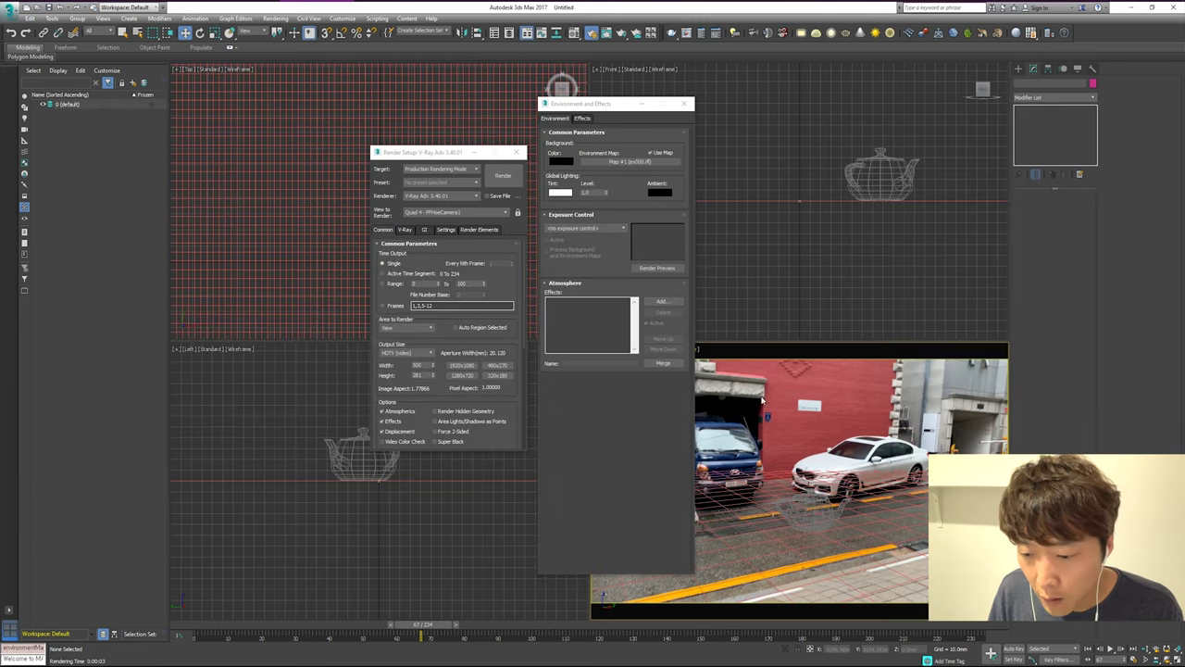
Render a test frame of the teapot over the footage background
click(505, 177)
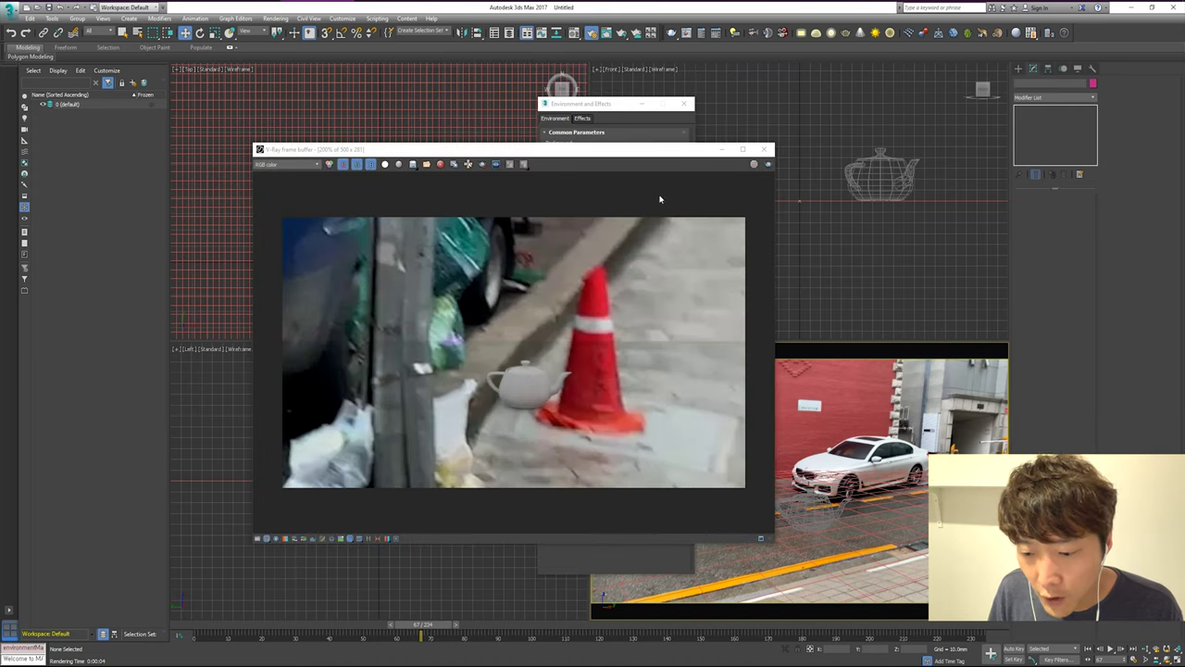
drag(662, 156, 585, 182)
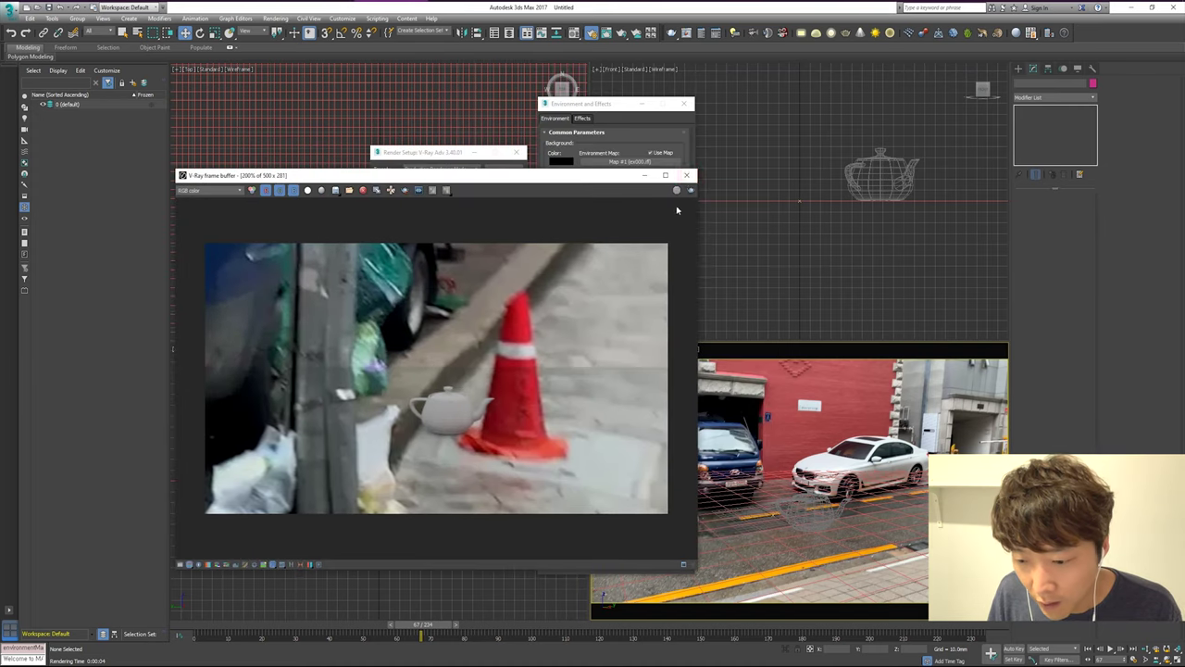
click(687, 176)
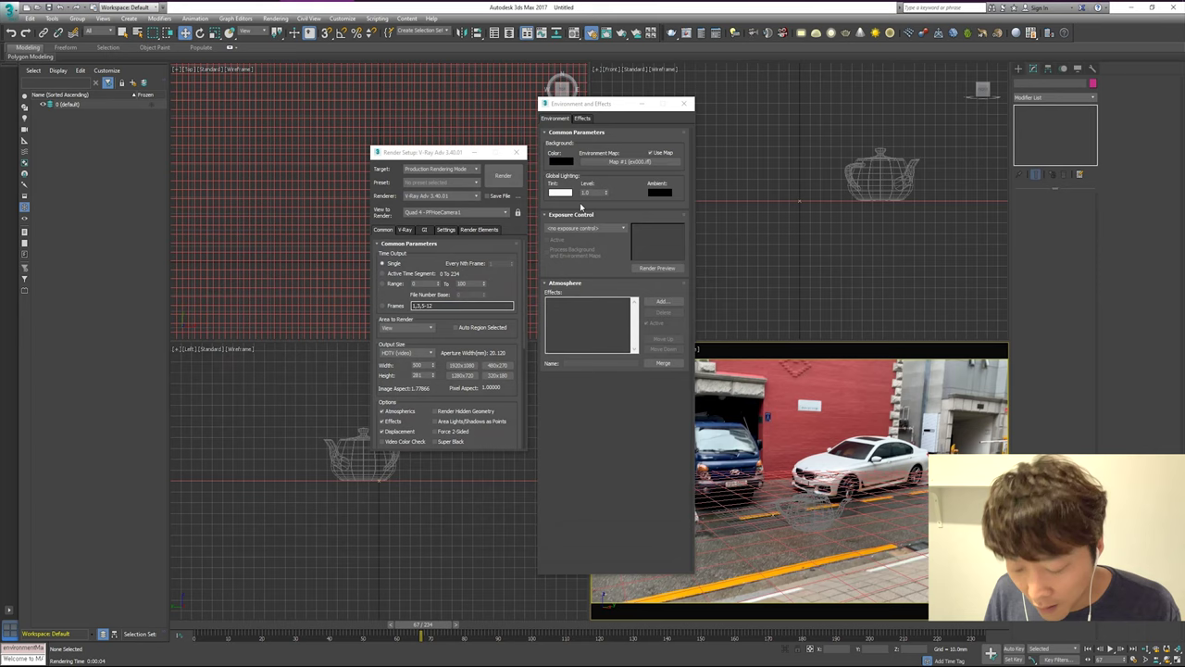
Instance the environment map into the Material Editor, set its mapping to Screen, and re-render
click(484, 90)
key(m)
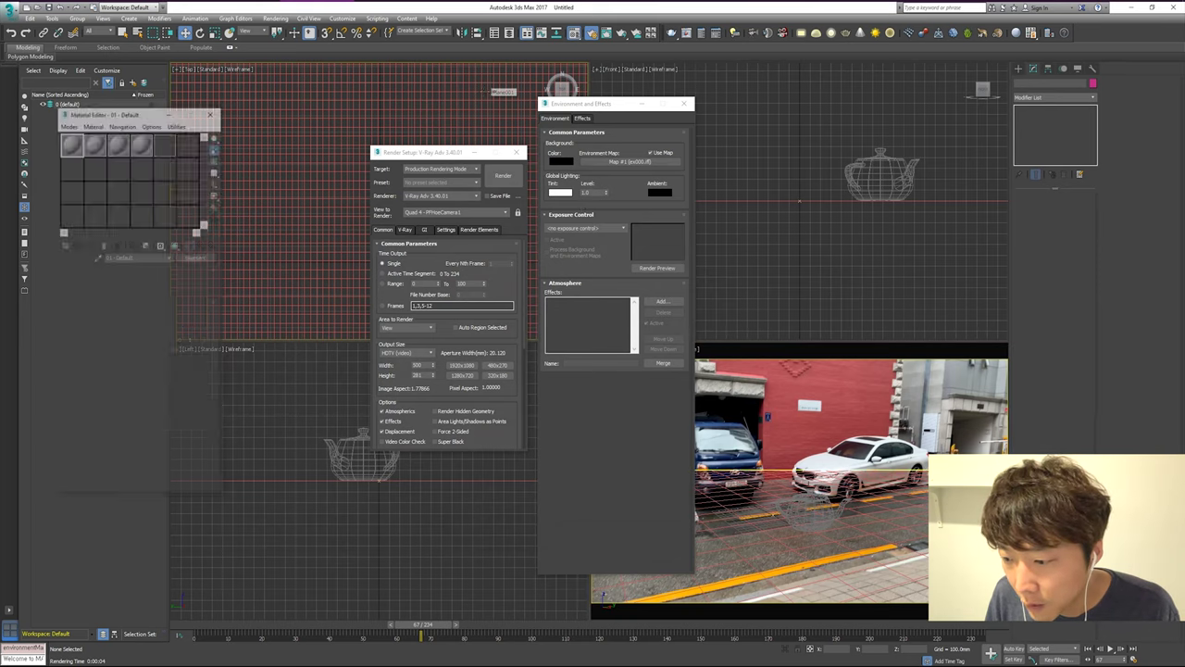
drag(136, 112, 262, 157)
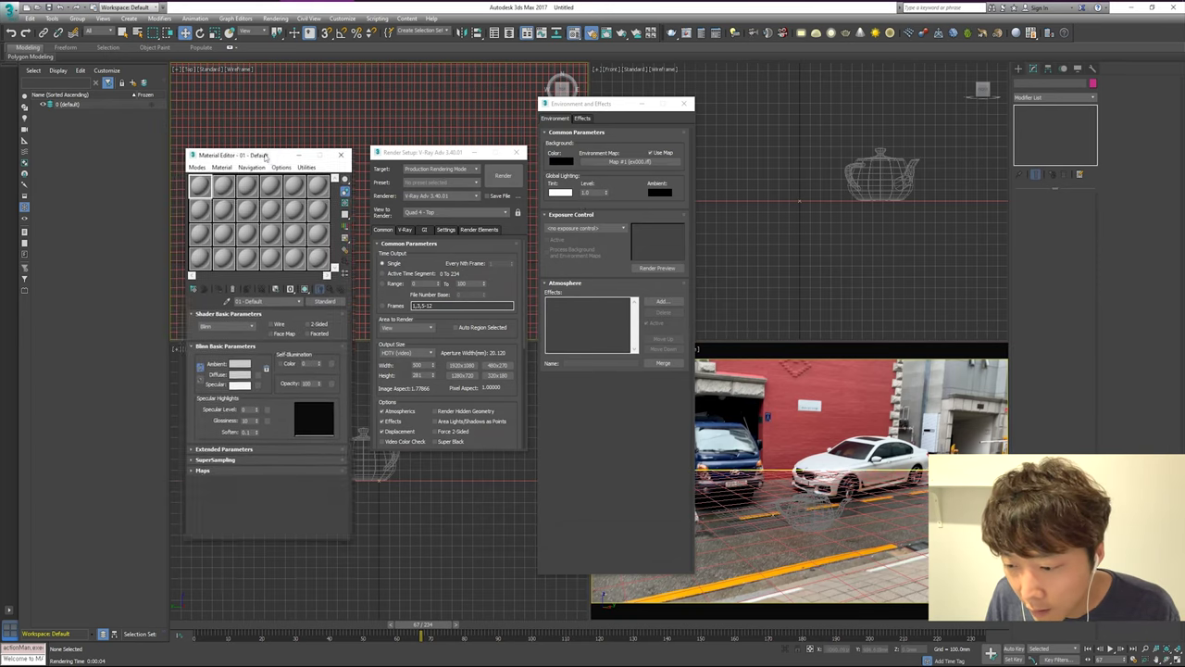
mouse_move(636, 162)
mouse_down()
mouse_move(353, 197)
mouse_move(314, 188)
mouse_up()
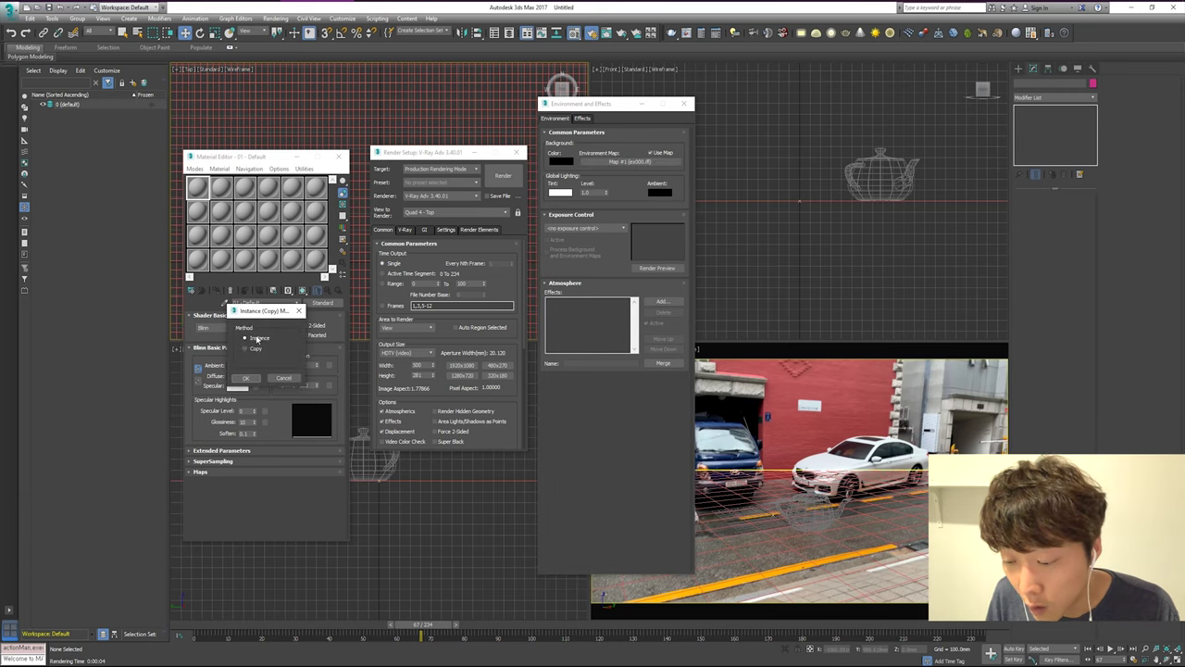
click(246, 378)
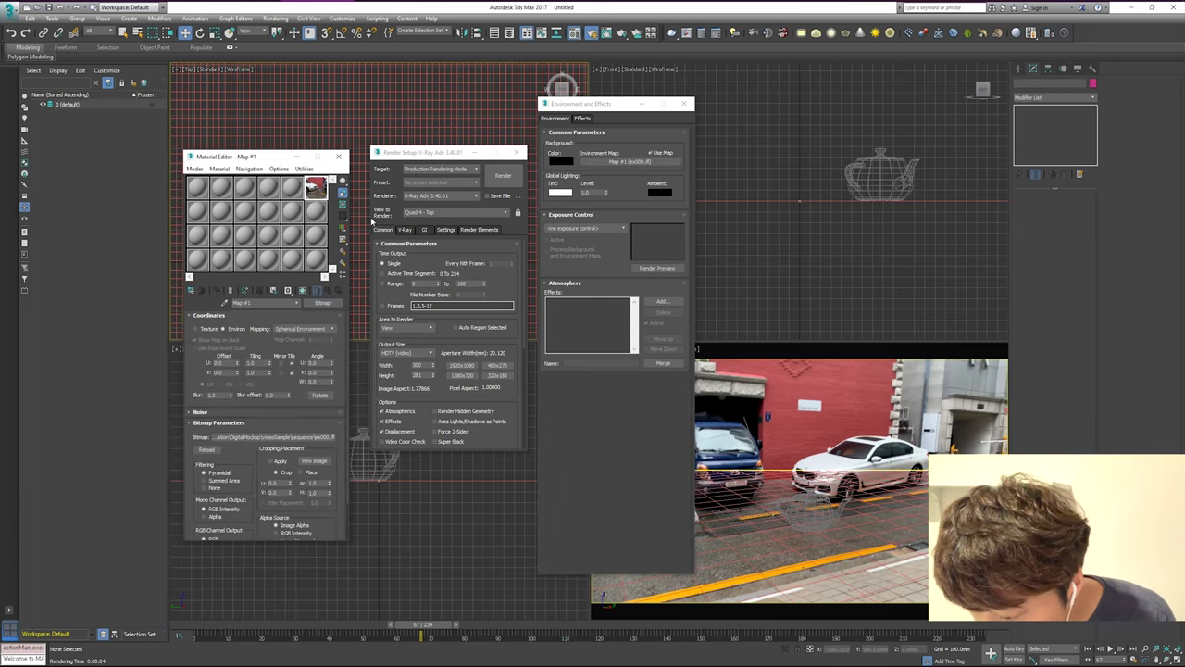
click(293, 330)
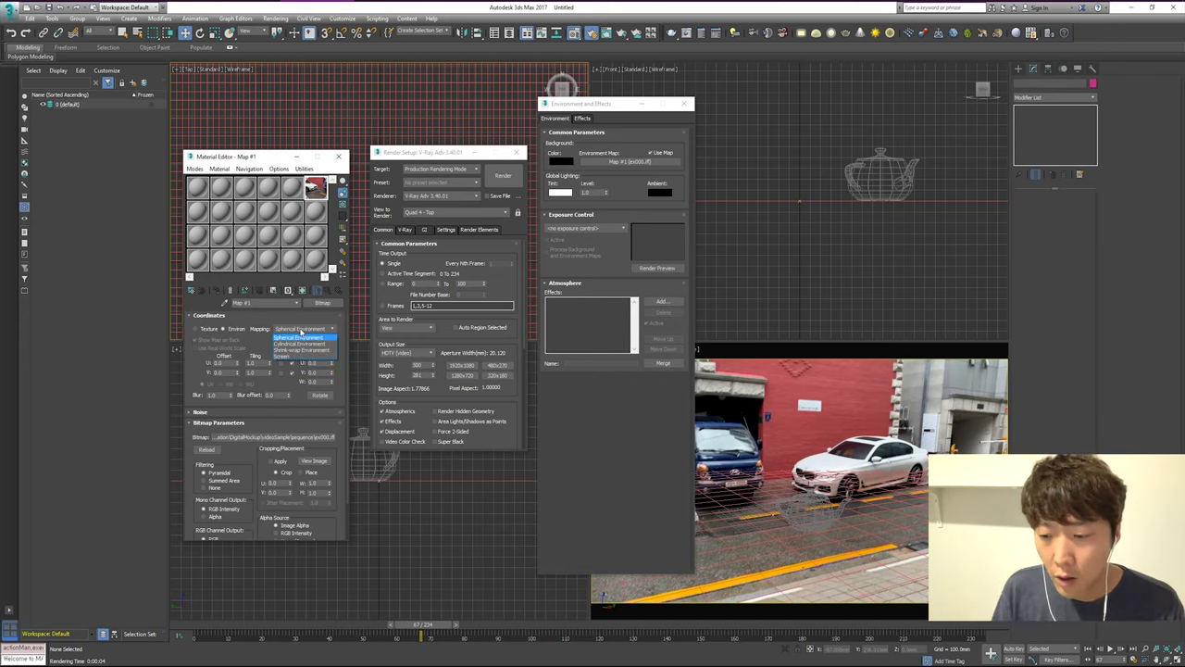
click(301, 356)
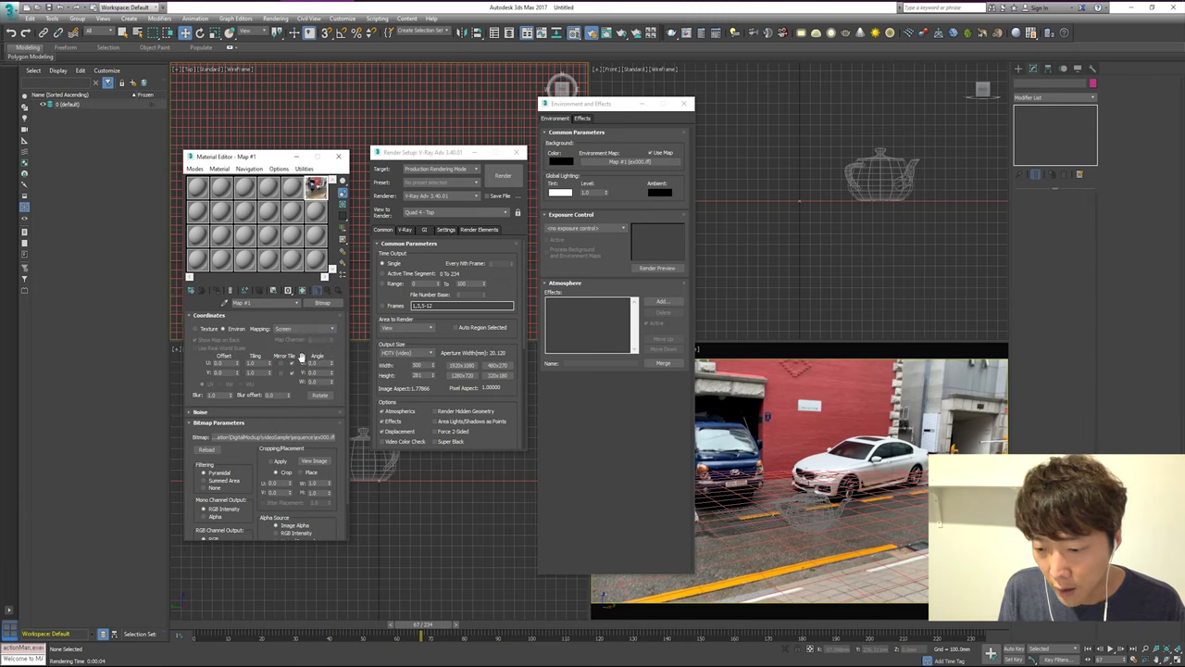
click(502, 176)
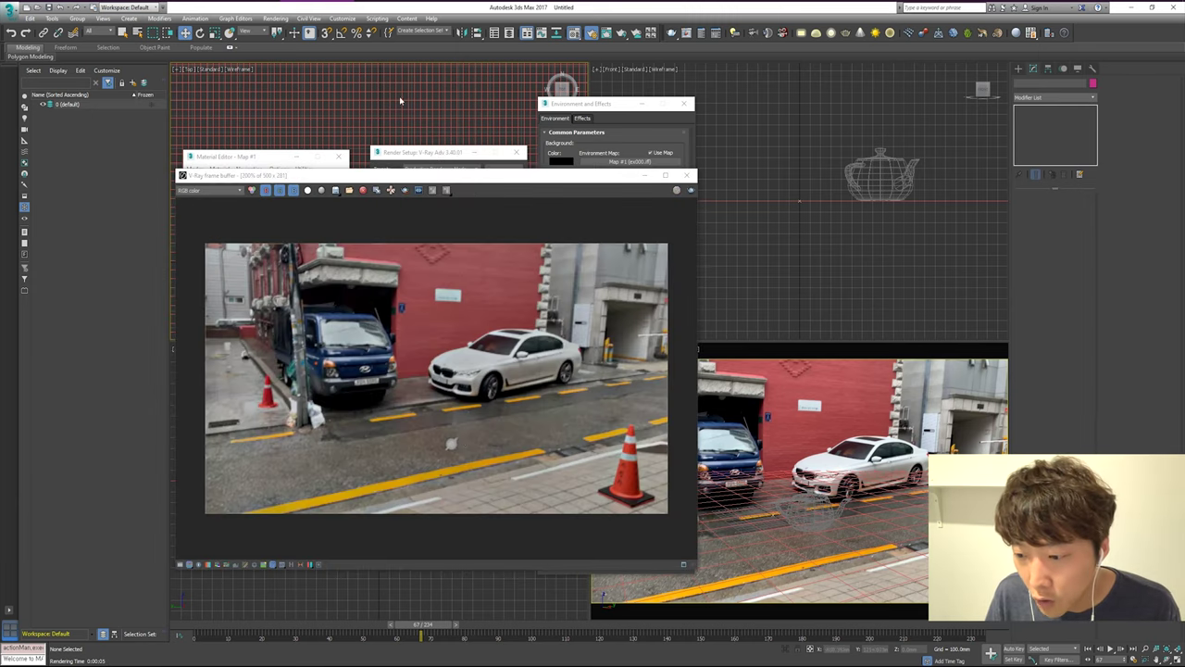
Re-render the grey teapot on the street footage, then close the frame buffer and Environment dialog
click(689, 175)
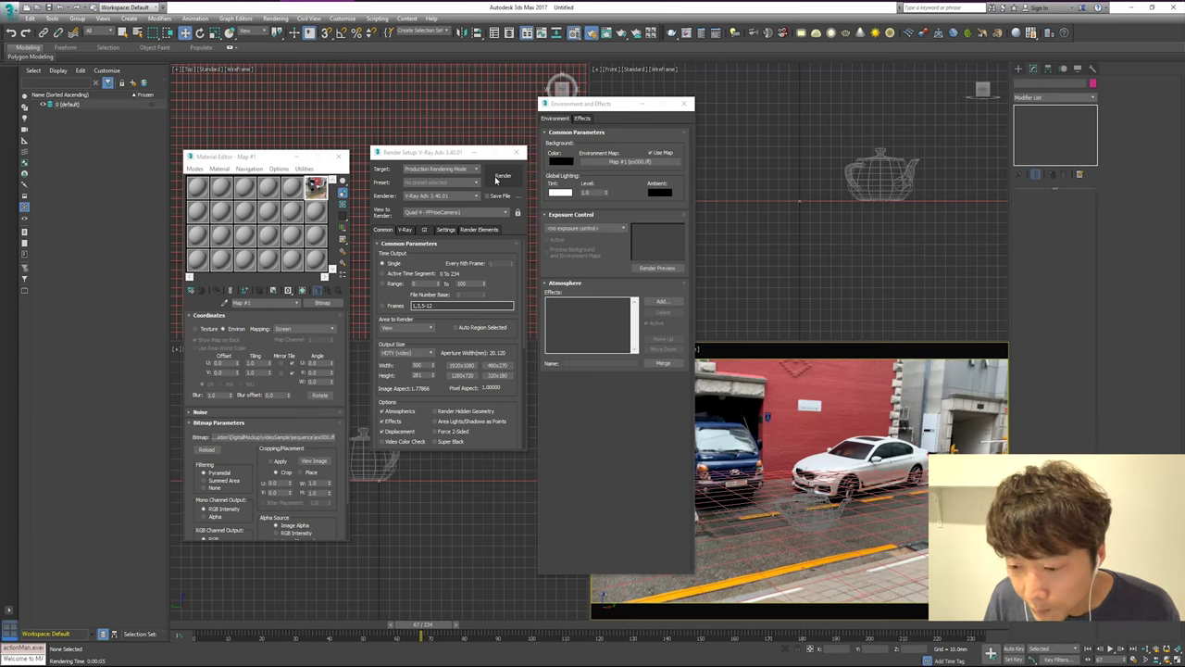
click(495, 176)
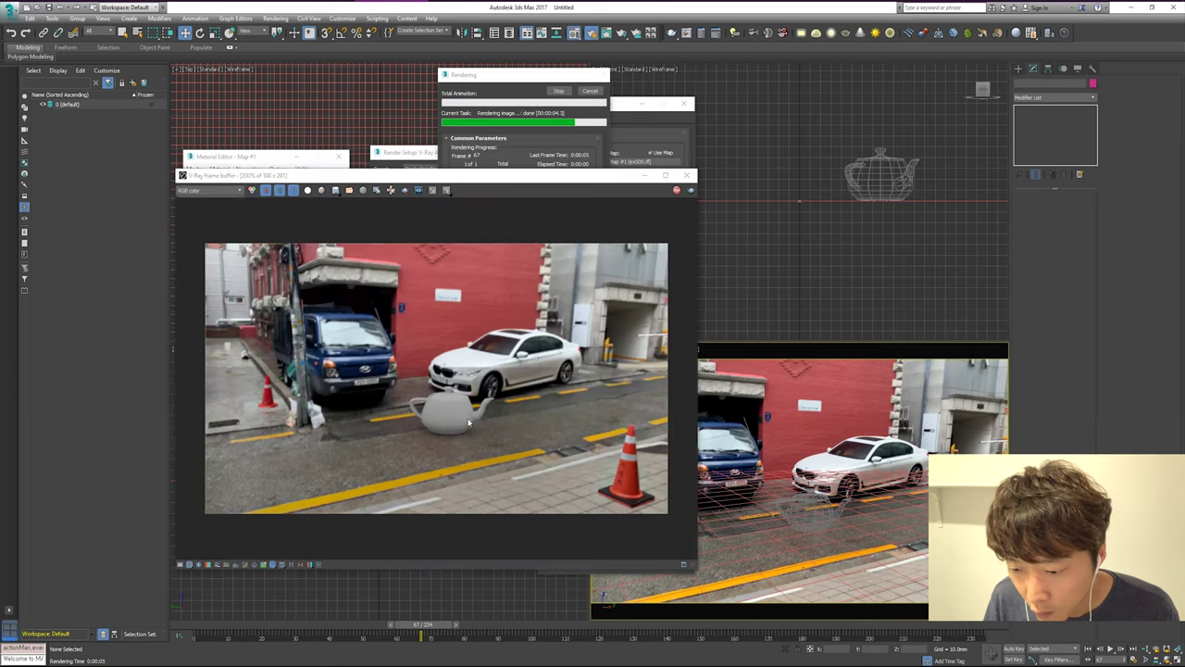
scroll(453, 444, up, 2)
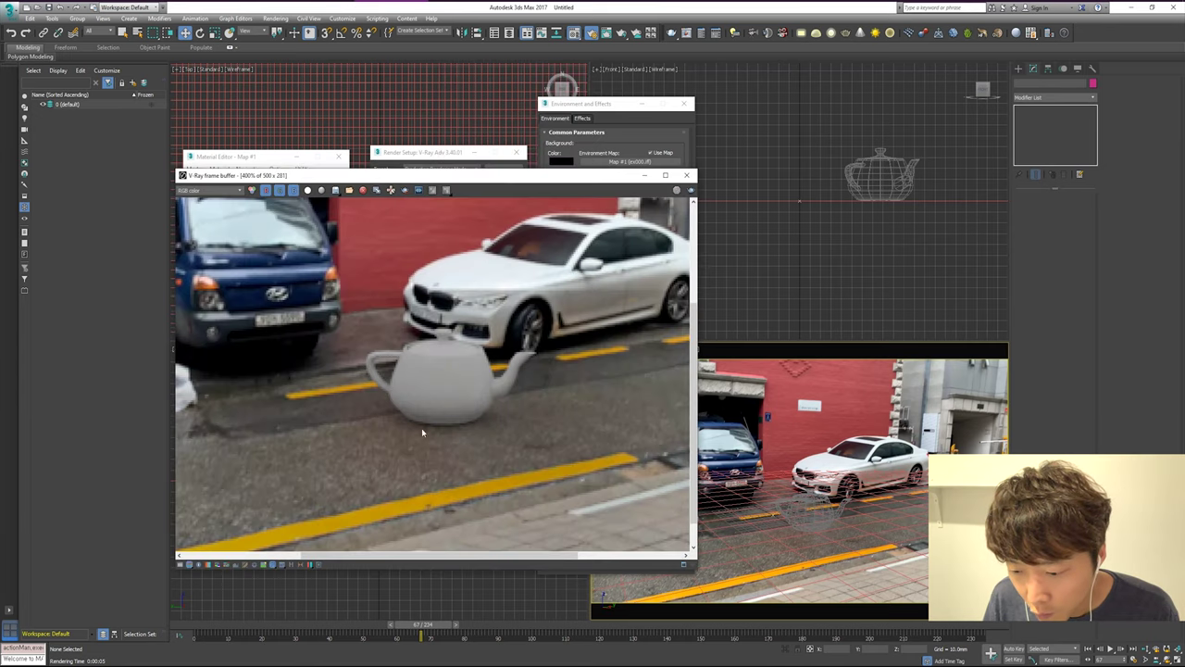
scroll(423, 437, down, 1)
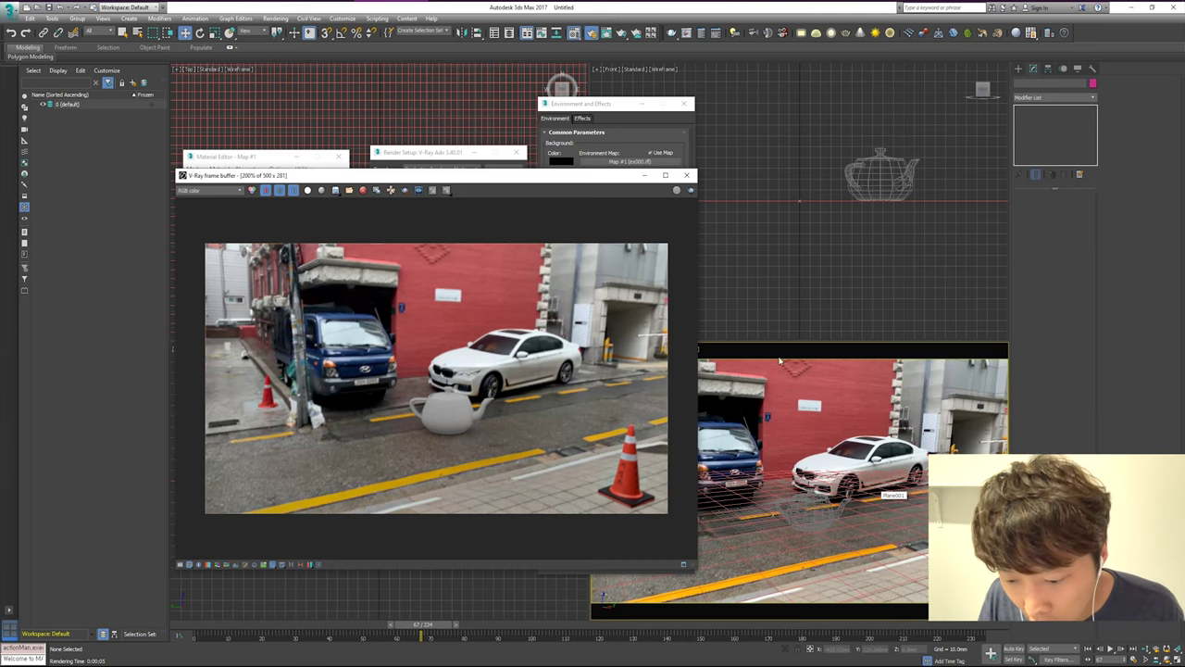
click(693, 176)
click(685, 102)
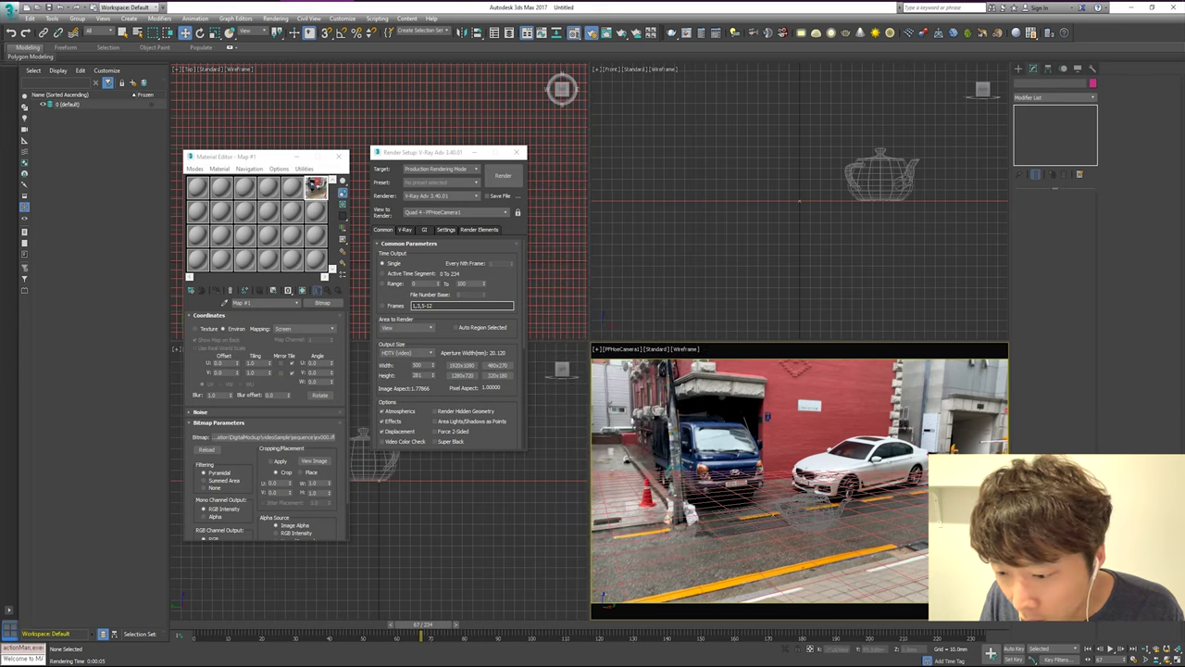
Clone the teapot into extra copies on the street and rotate one to face another direction
click(889, 176)
click(339, 155)
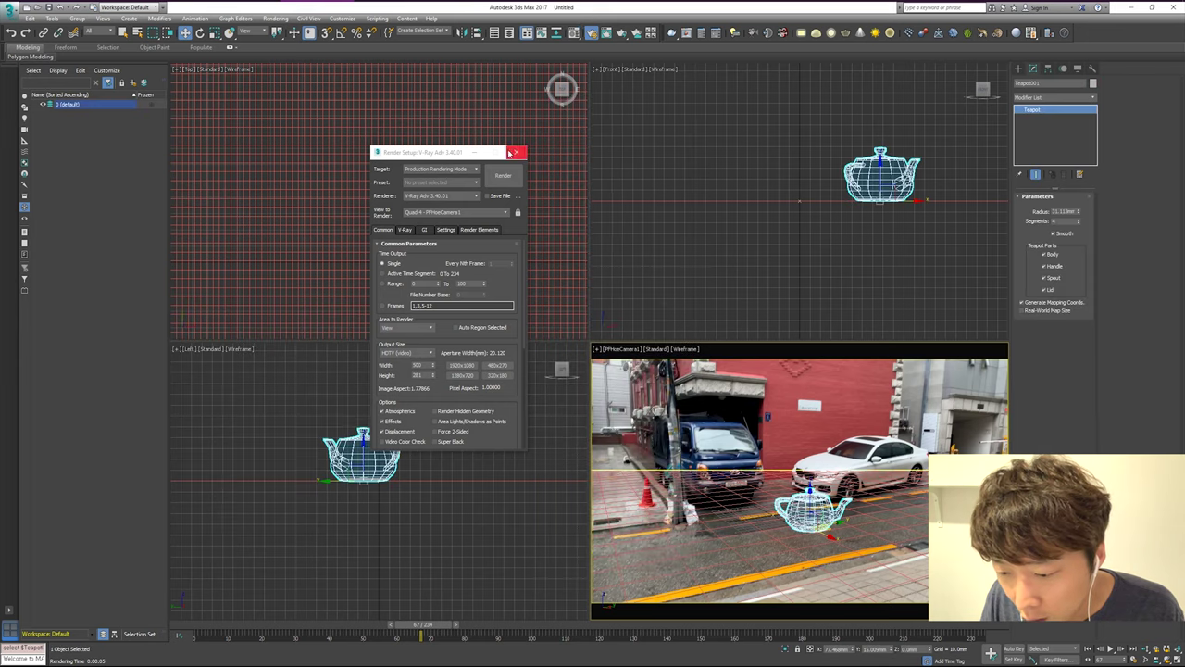
click(516, 153)
scroll(463, 235, down, 3)
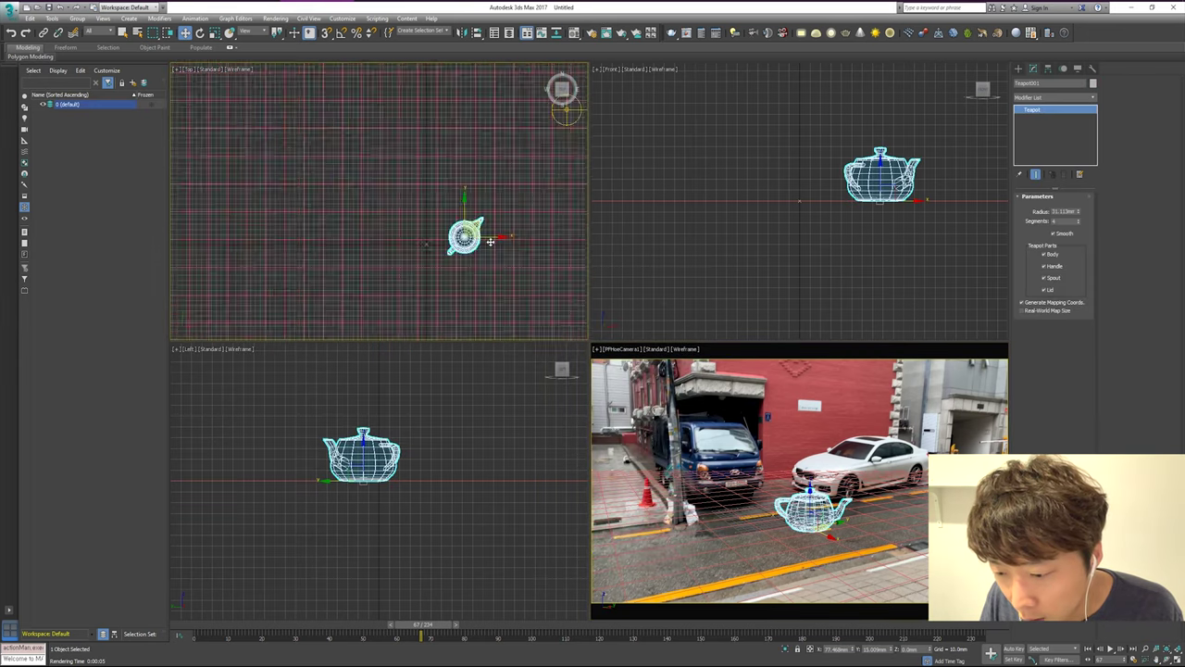
scroll(447, 223, up, 2)
scroll(447, 222, up, 3)
mouse_move(407, 194)
shift+mouse_down()
mouse_move(408, 238)
mouse_move(418, 144)
mouse_move(387, 153)
mouse_move(370, 220)
mouse_move(342, 263)
shift+mouse_up()
key(Return)
key(Return)
key(e)
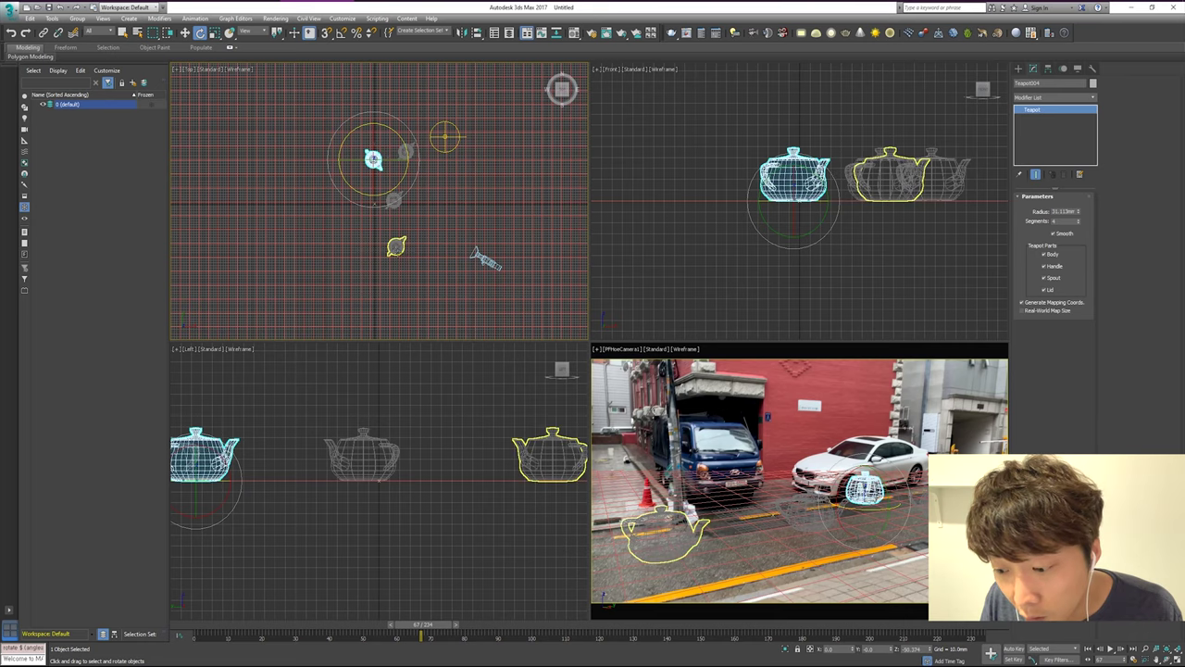
click(397, 246)
drag(421, 267, 417, 287)
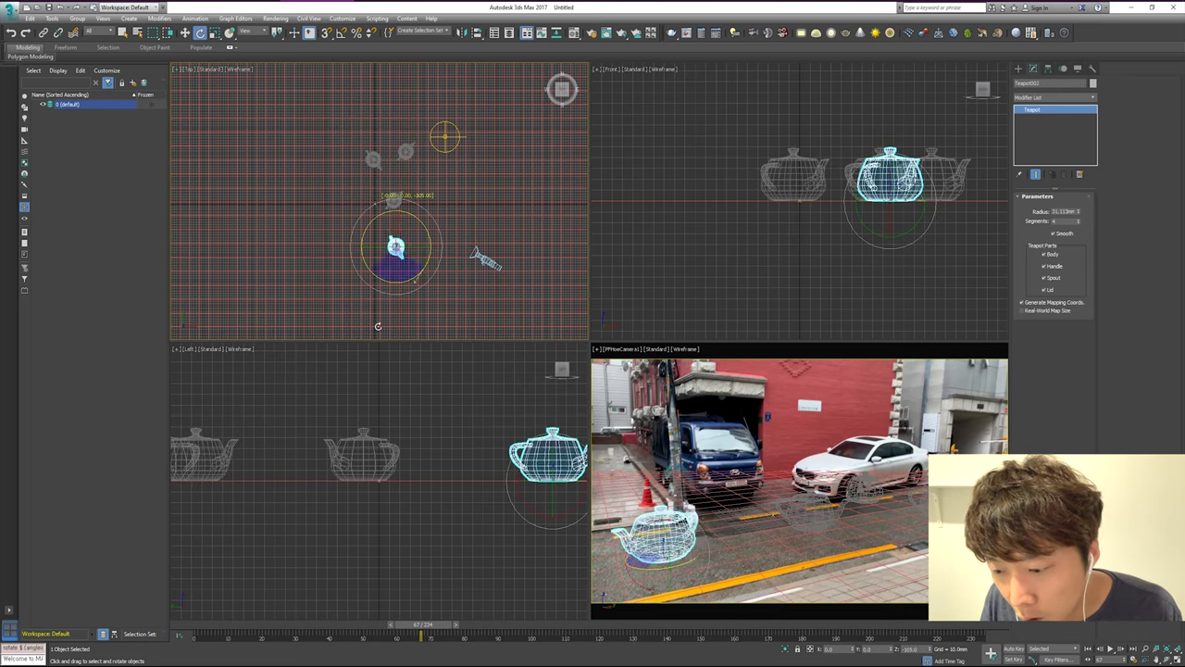
key(w)
Colour the teapot copies magenta, green and yellow, then render the camera view
click(395, 199)
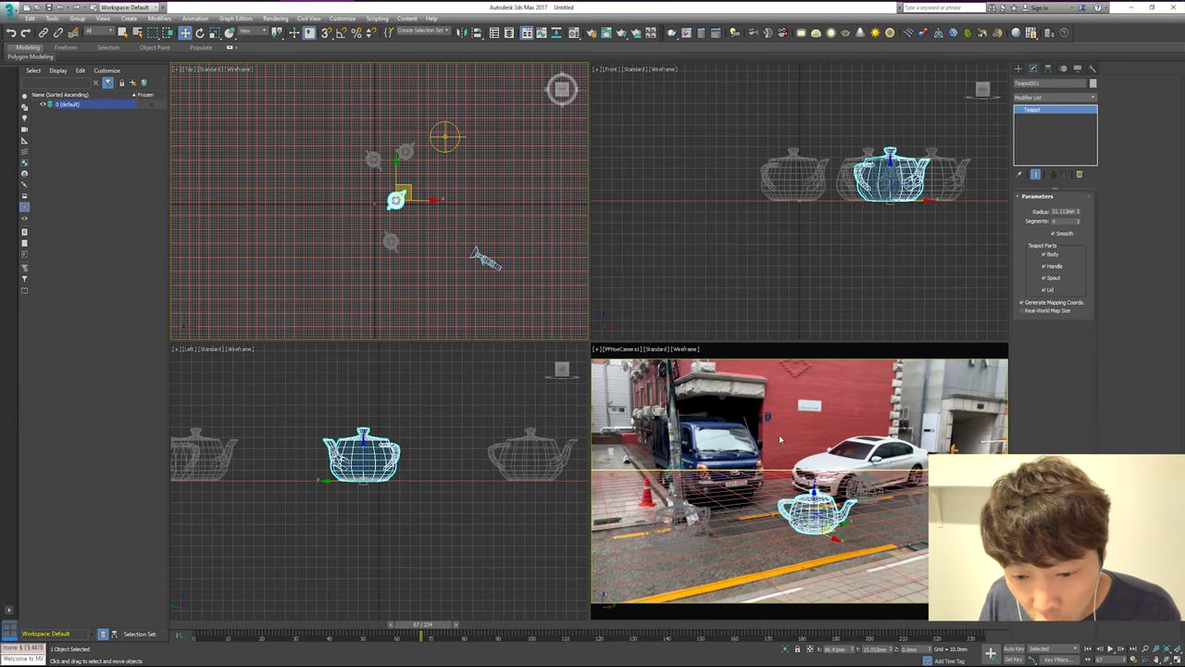
click(391, 241)
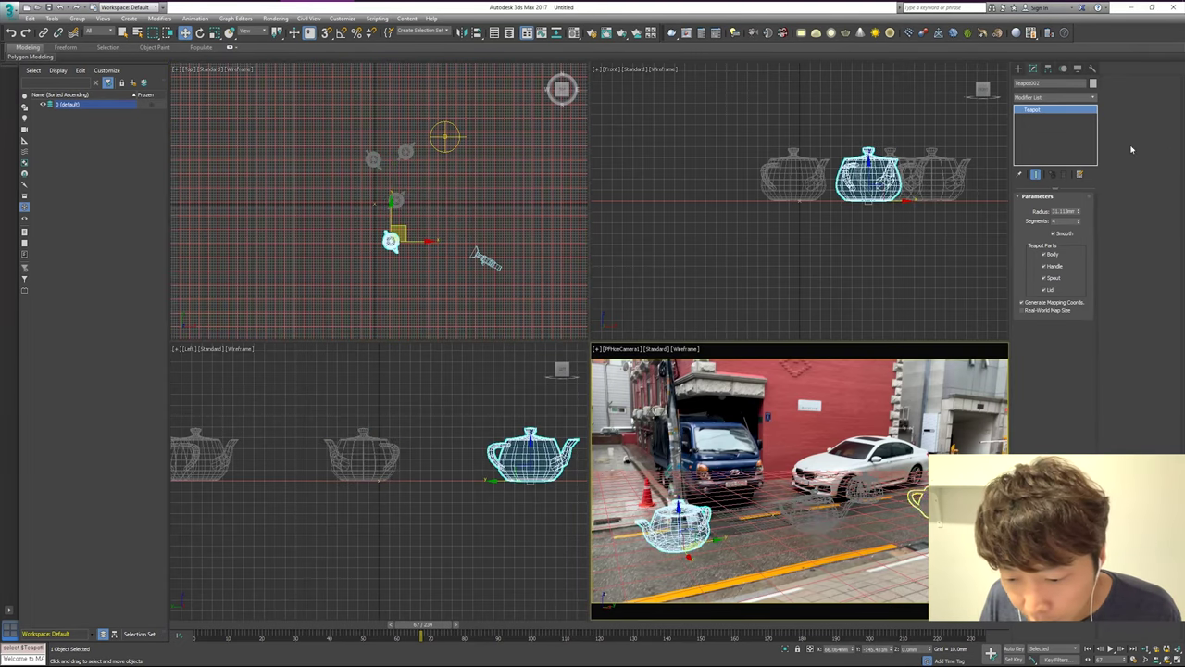
click(1094, 84)
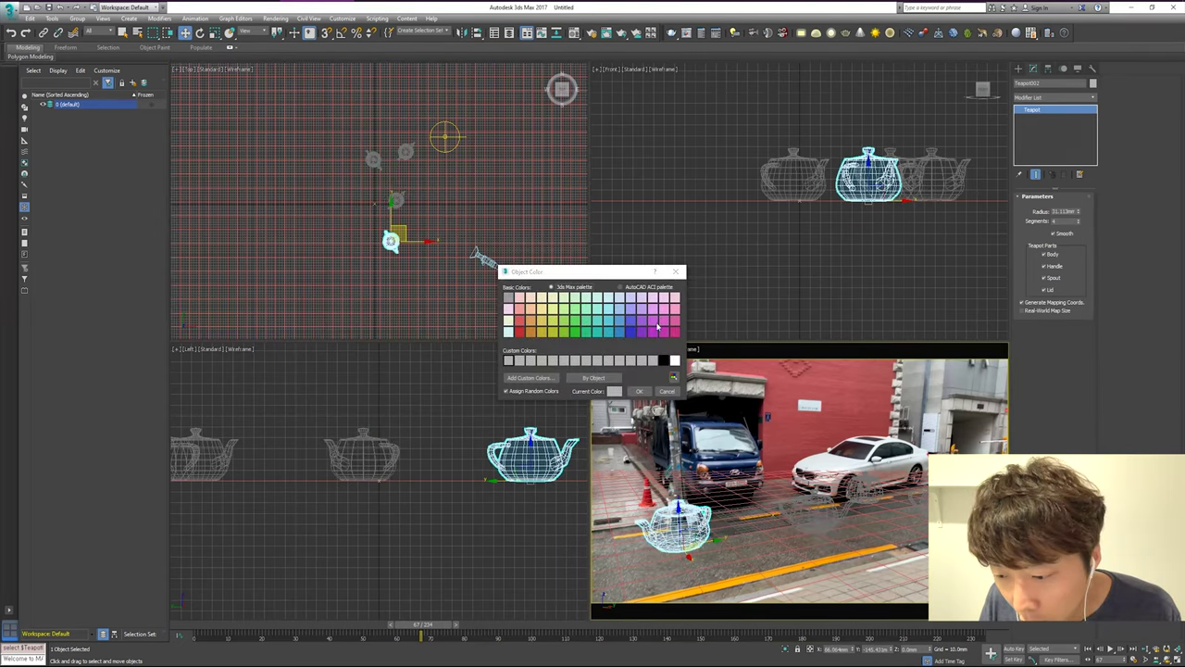
click(641, 391)
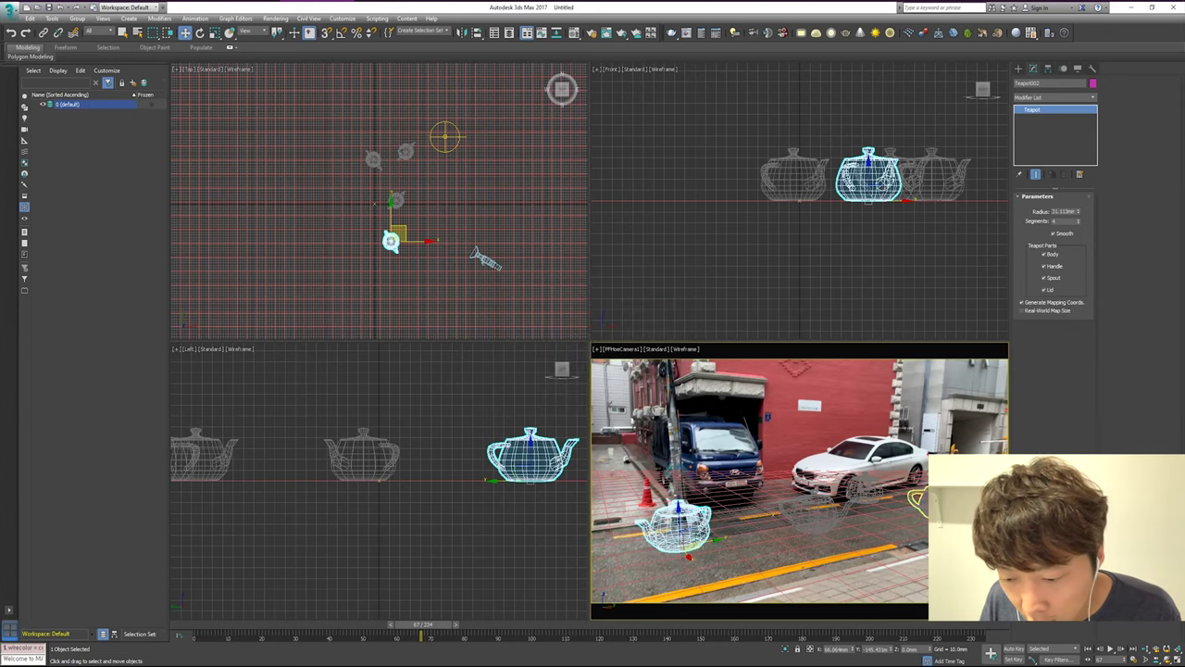
click(406, 150)
click(1093, 83)
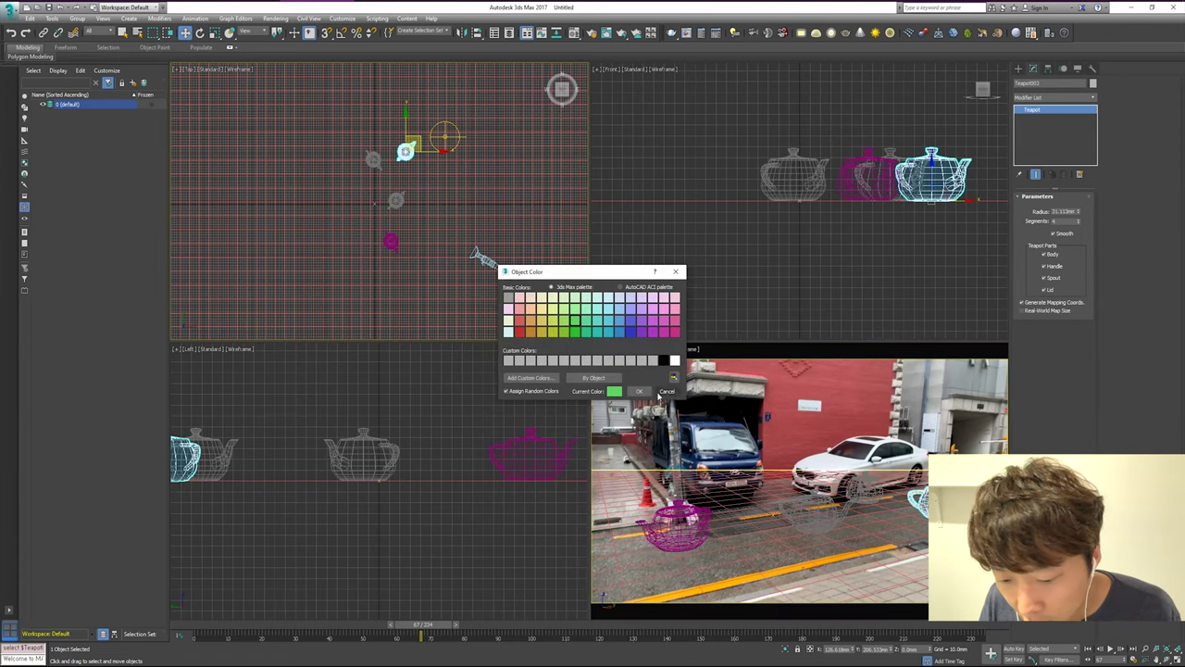
click(639, 393)
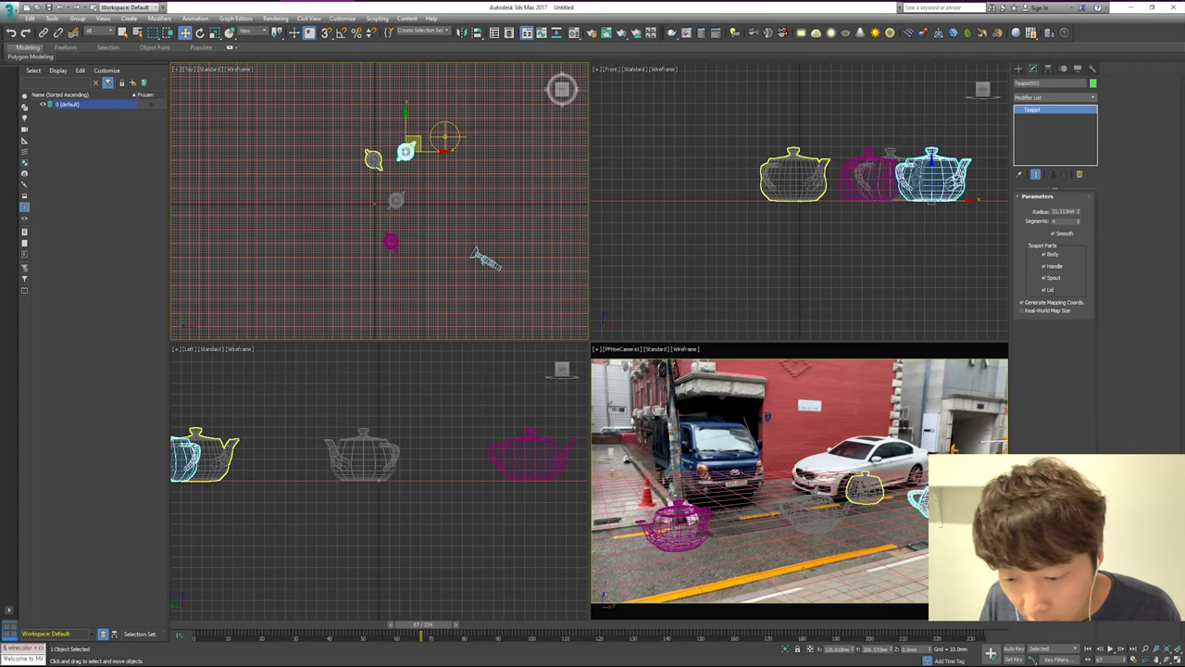
click(373, 160)
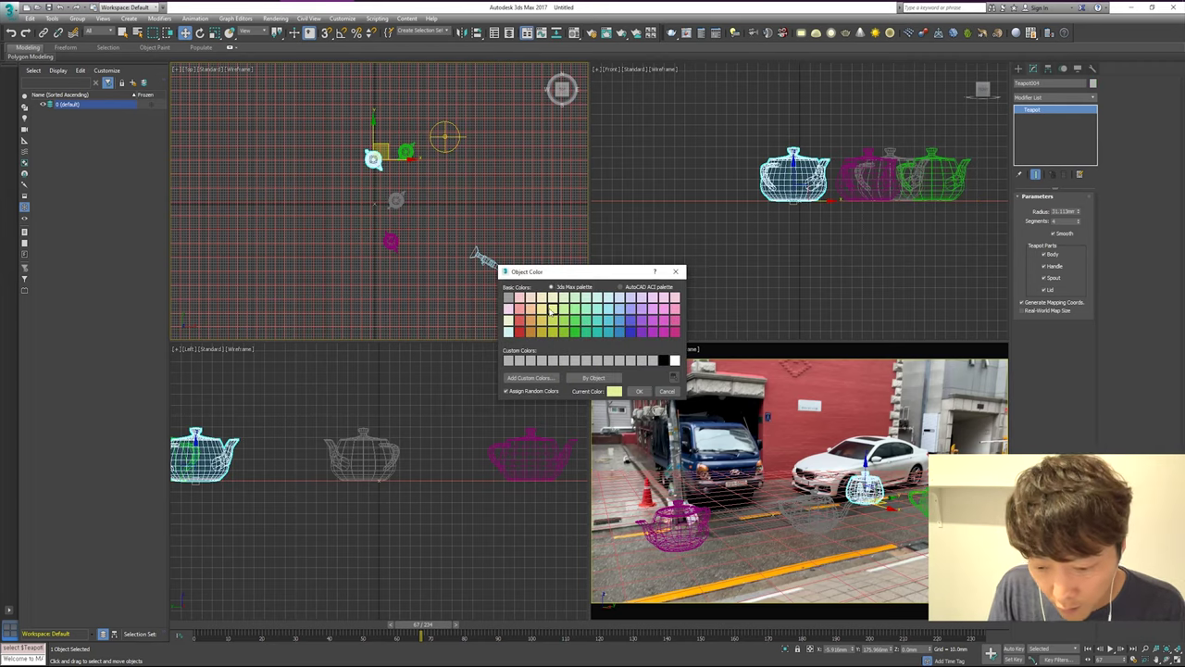
click(639, 391)
click(829, 443)
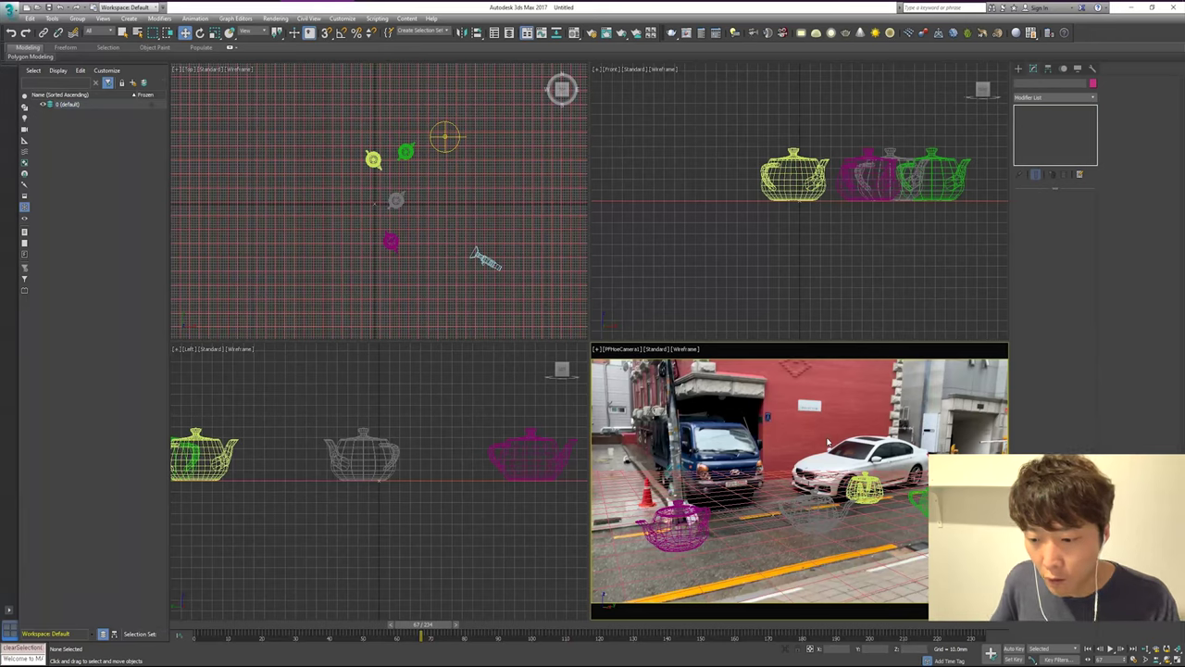
key(shift+q)
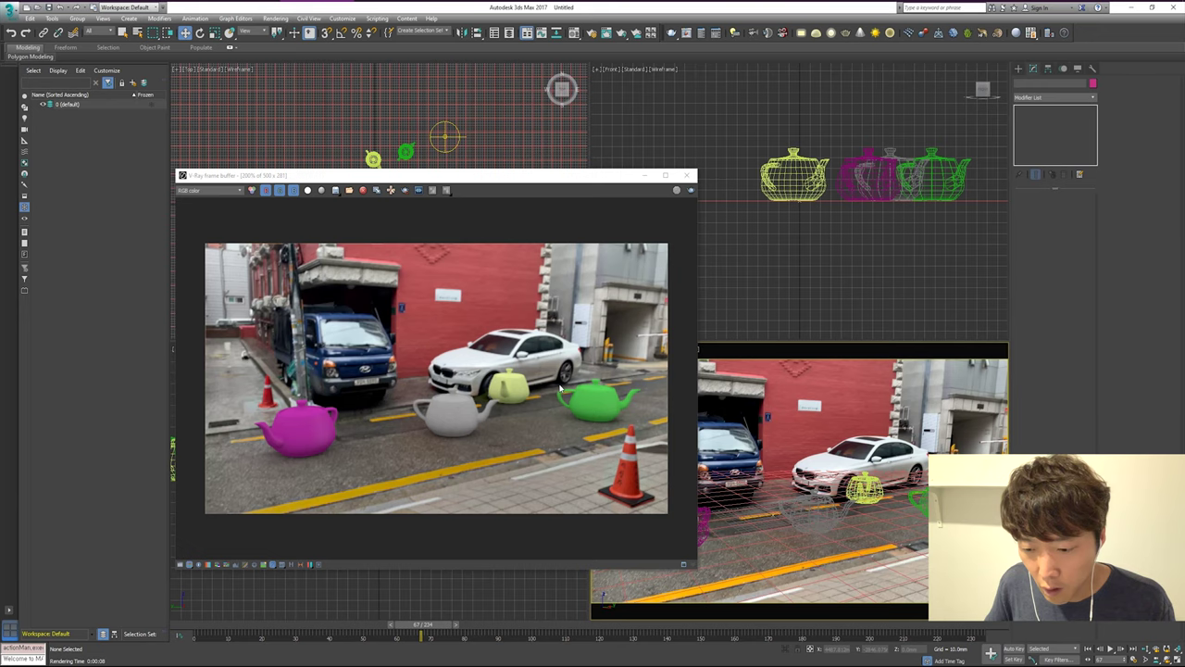
Close the coloured-teapots render and bring up the Render Setup dialog
click(688, 176)
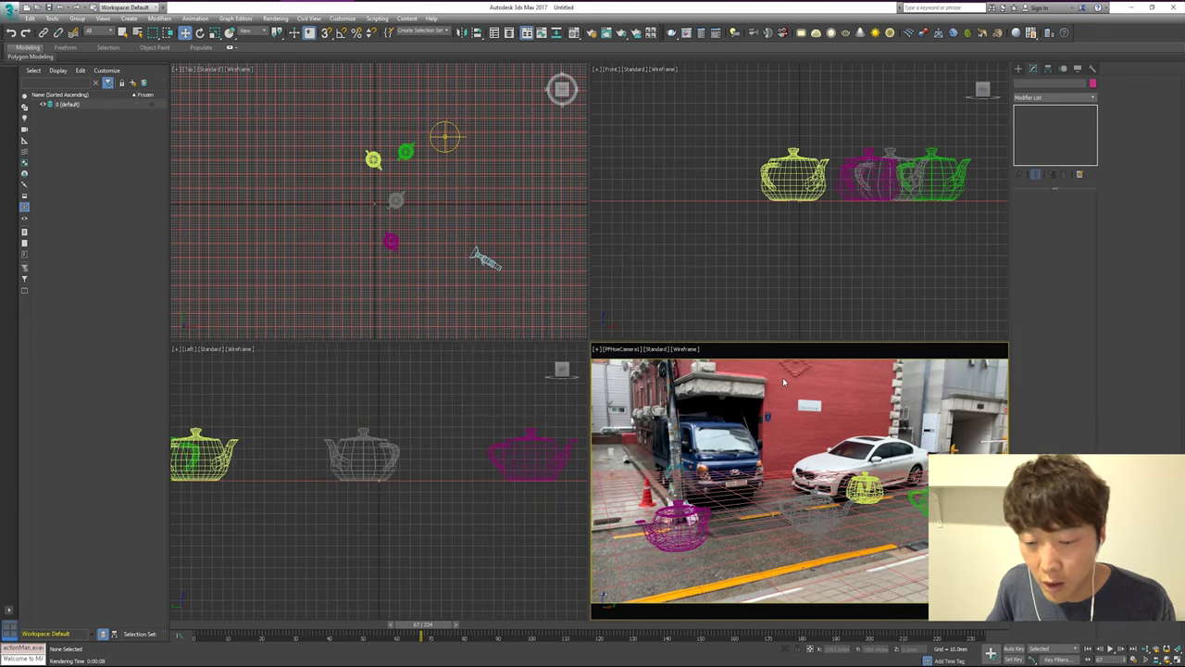
click(593, 33)
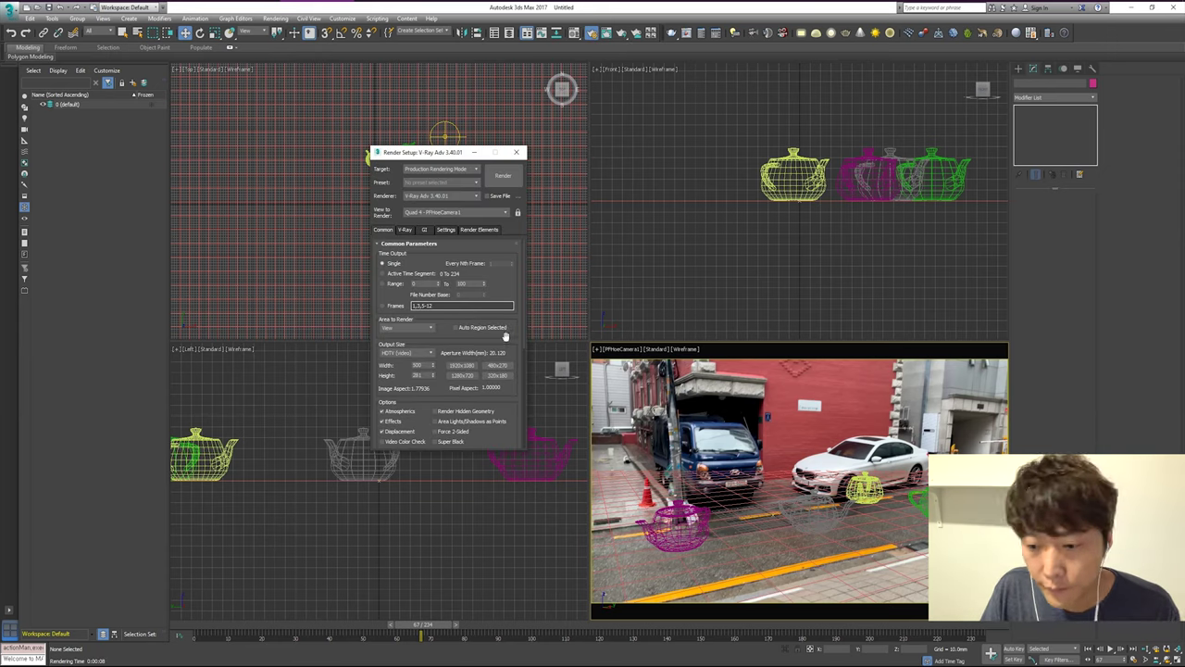
Set the render output width to 400
scroll(471, 324, down, 3)
double_click(421, 309)
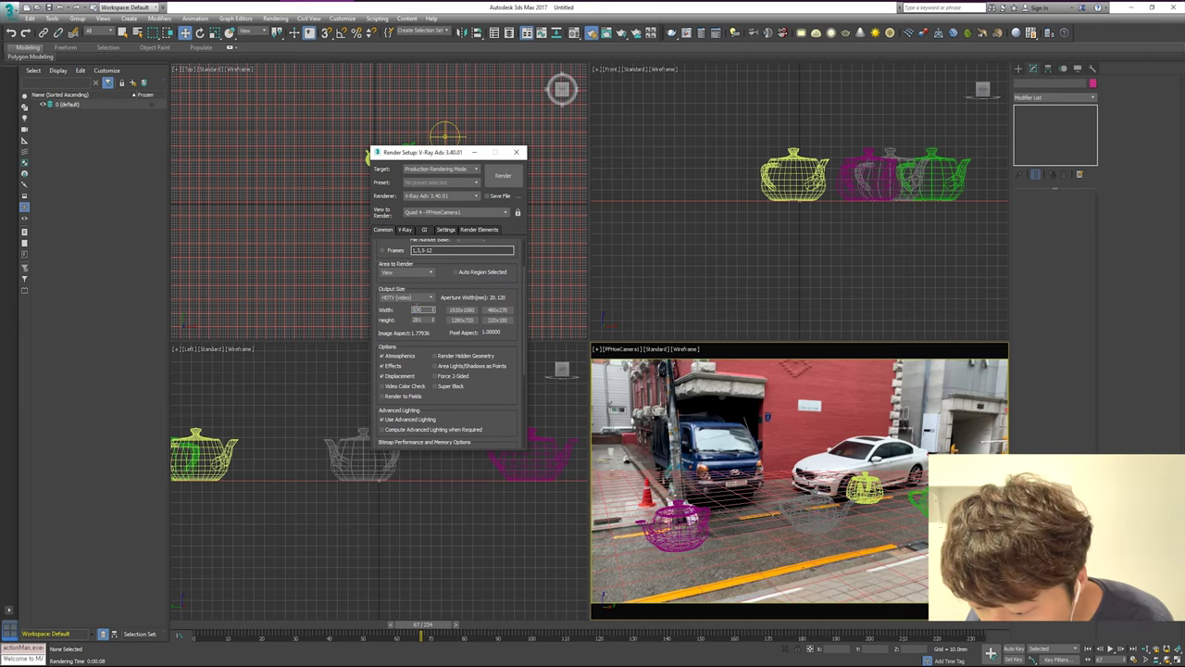
text(400)
key(Return)
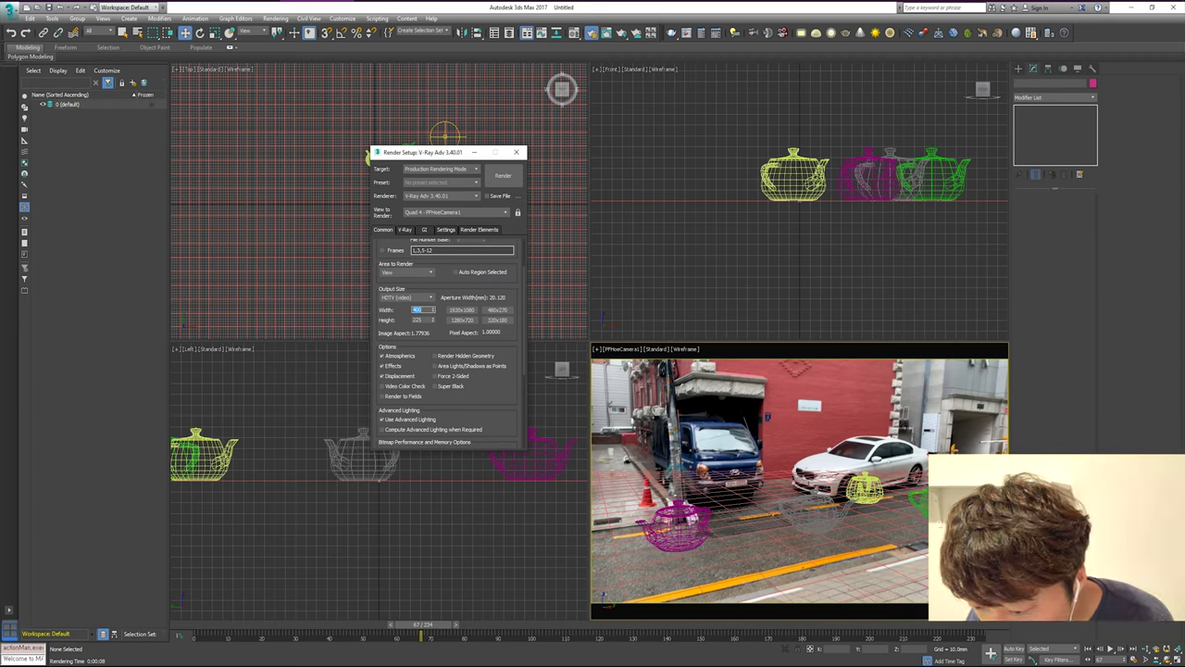
Pick the render output location and create a new Render folder inside videoSample
scroll(494, 385, down, 5)
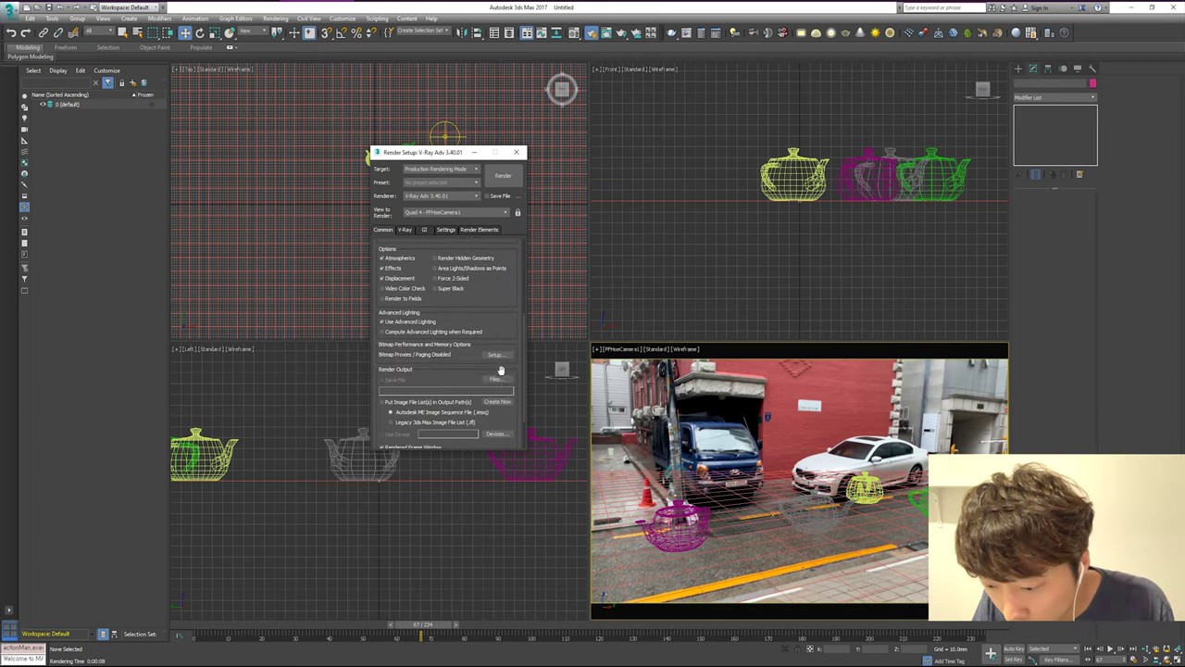
click(497, 379)
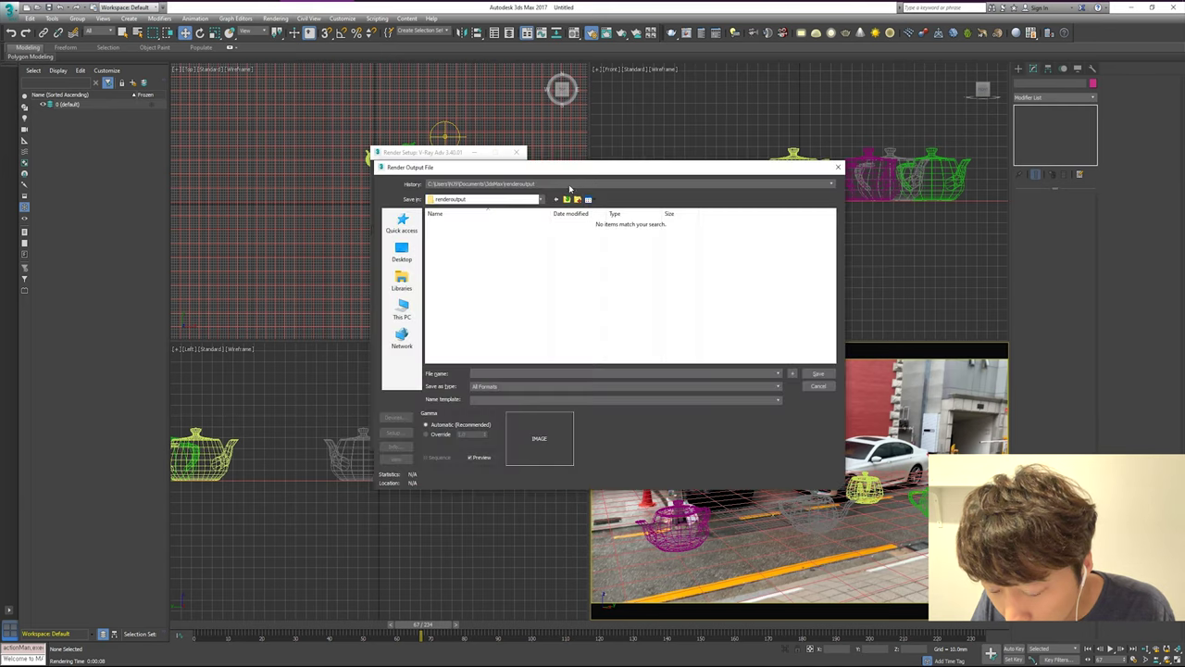
click(555, 186)
click(606, 217)
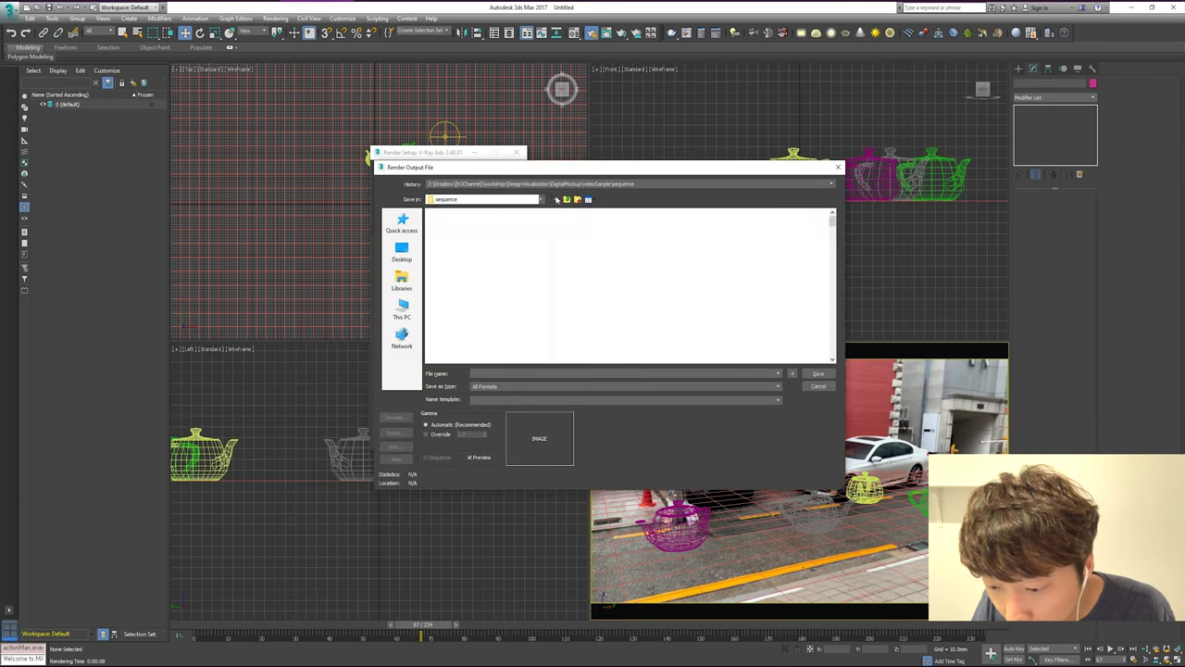
click(569, 200)
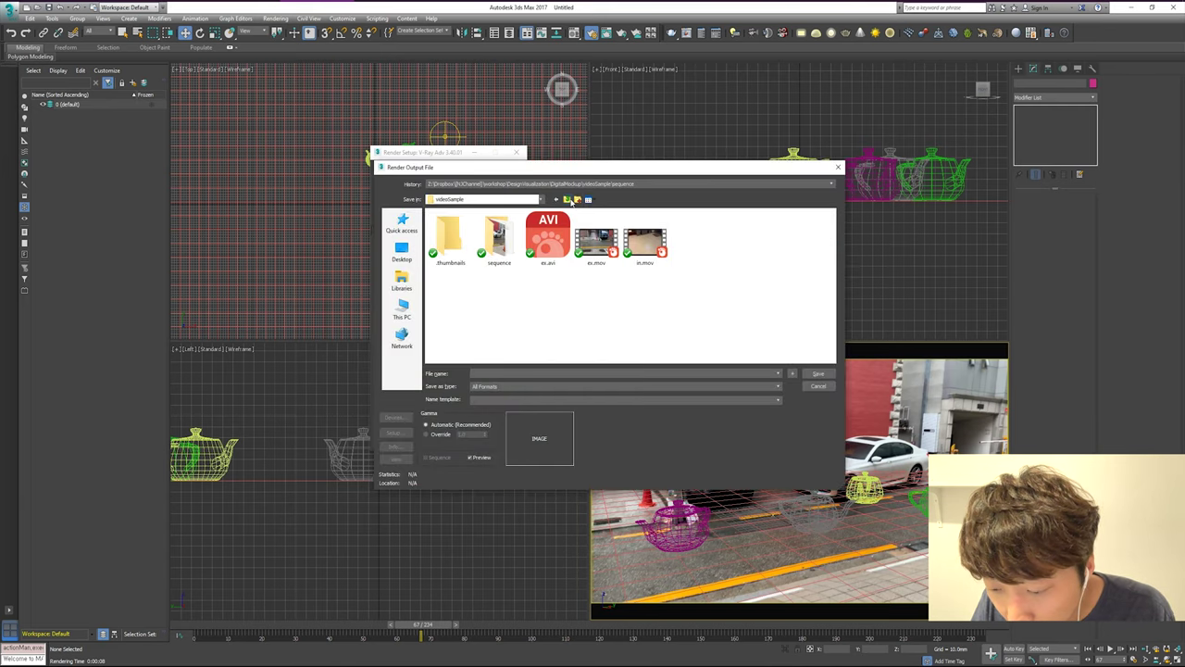
right_click(625, 320)
text(Render)
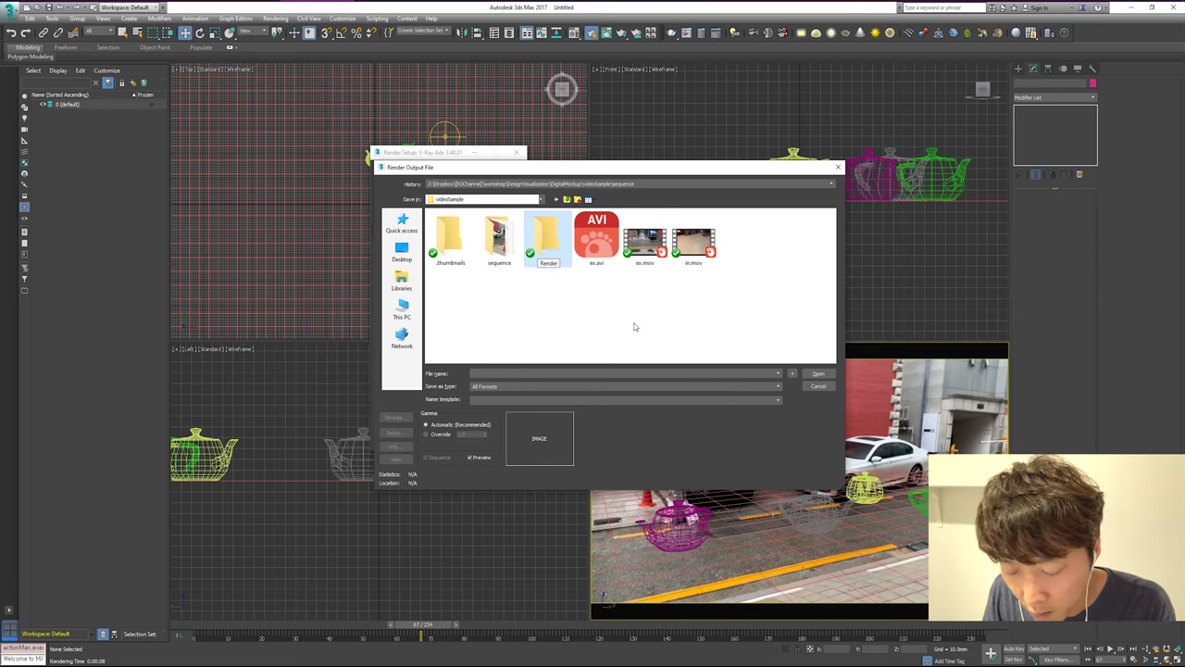
key(Return)
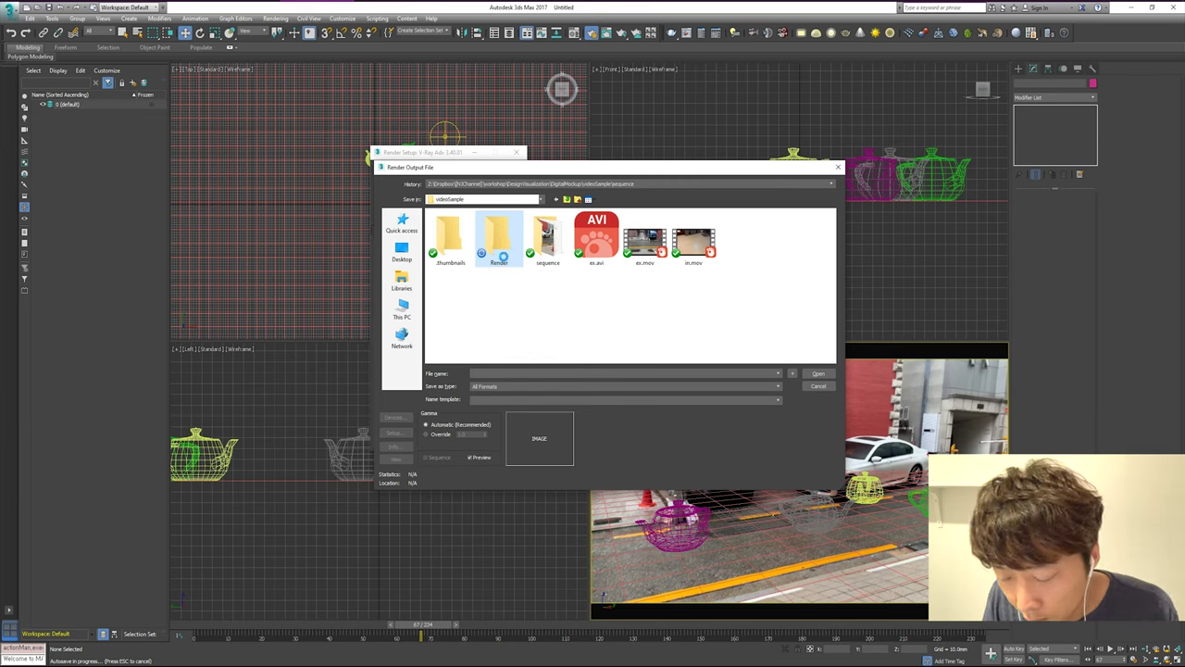
double_click(503, 257)
text(render_)
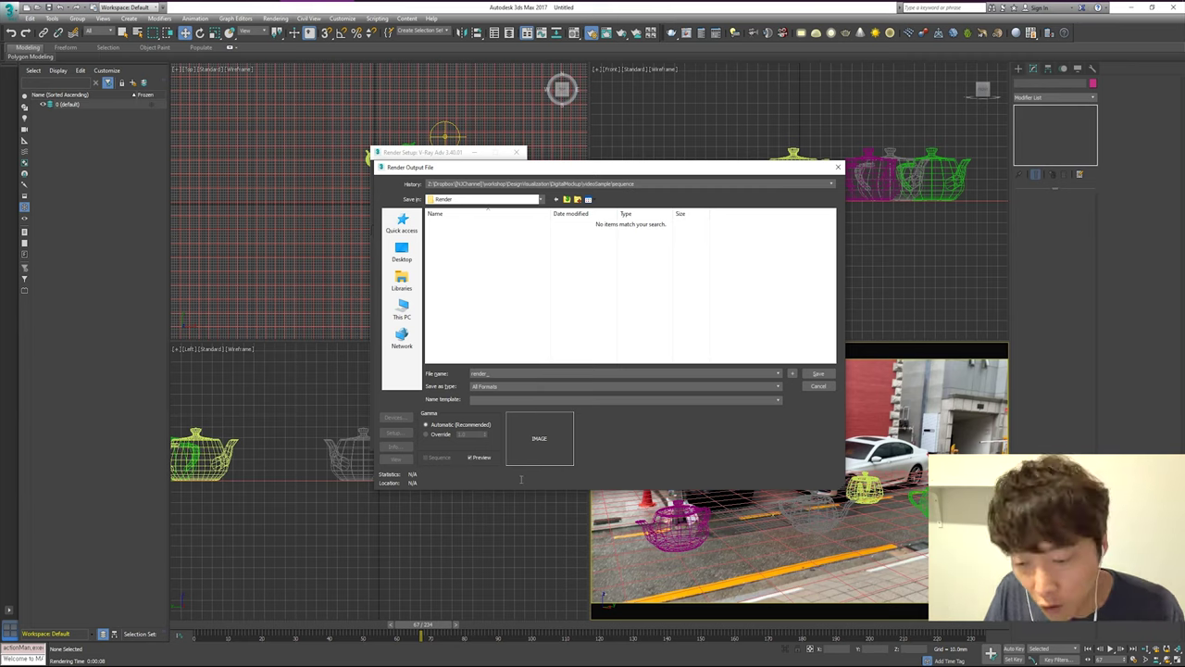
Save the output as a Targa file named render and accept the Targa settings
click(527, 386)
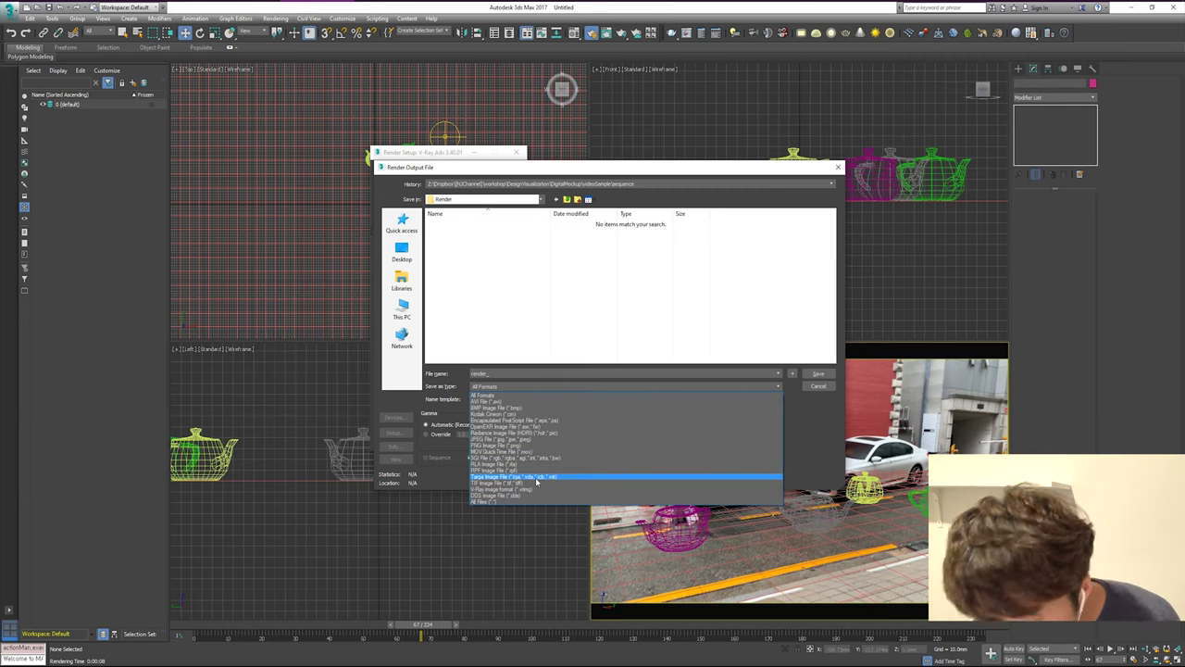
click(536, 477)
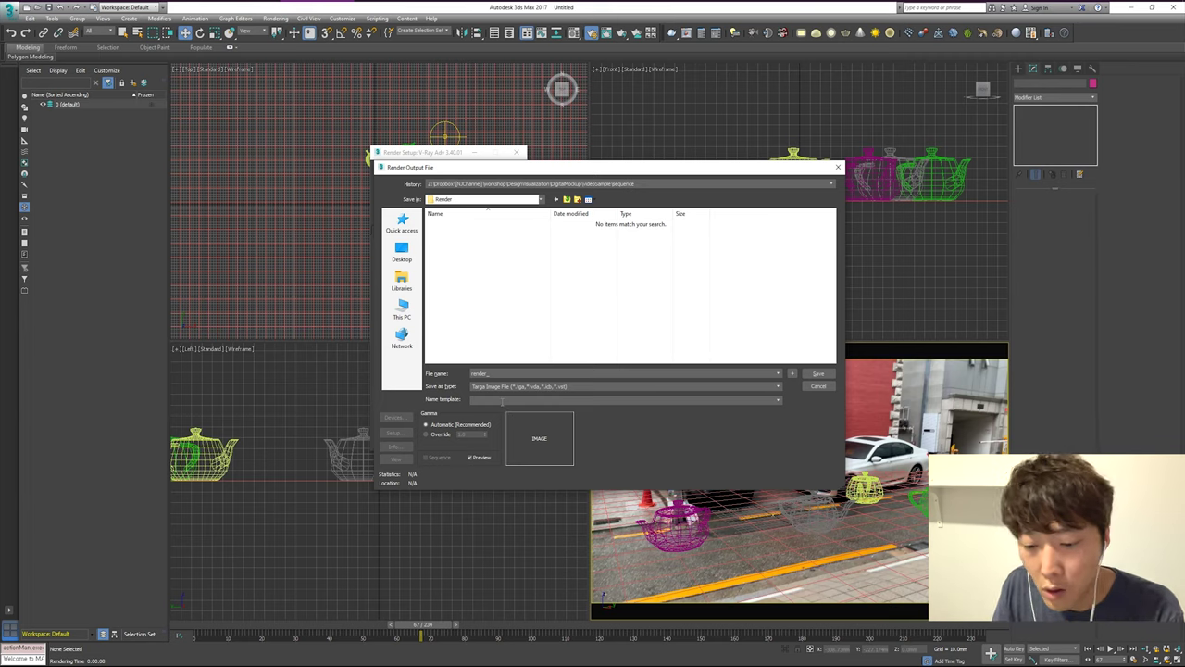
click(816, 375)
click(683, 385)
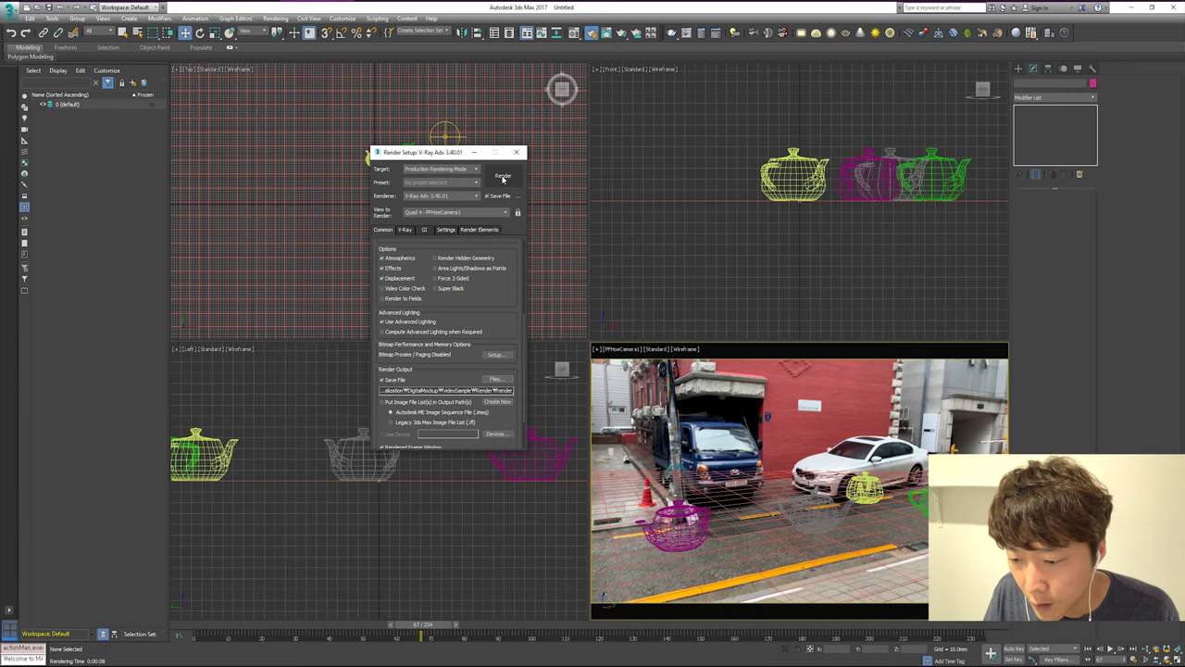
Run a test render, then set the time output range to frames 0–200
click(502, 176)
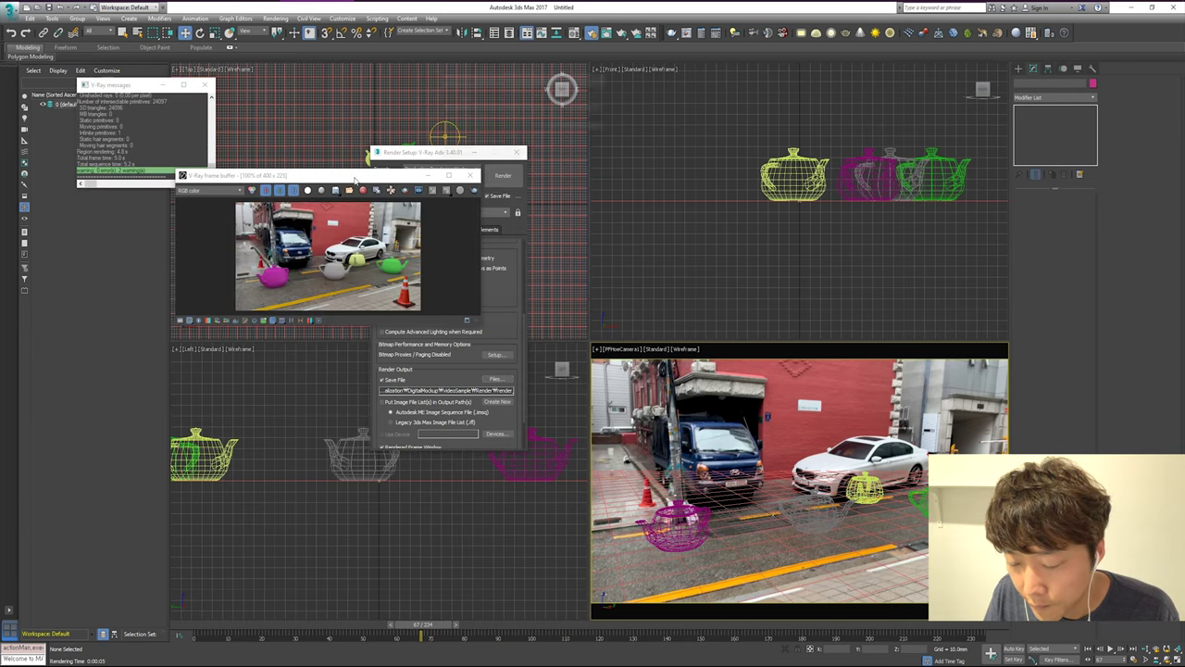
mouse_move(354, 180)
mouse_down()
mouse_move(793, 204)
mouse_move(759, 186)
mouse_up()
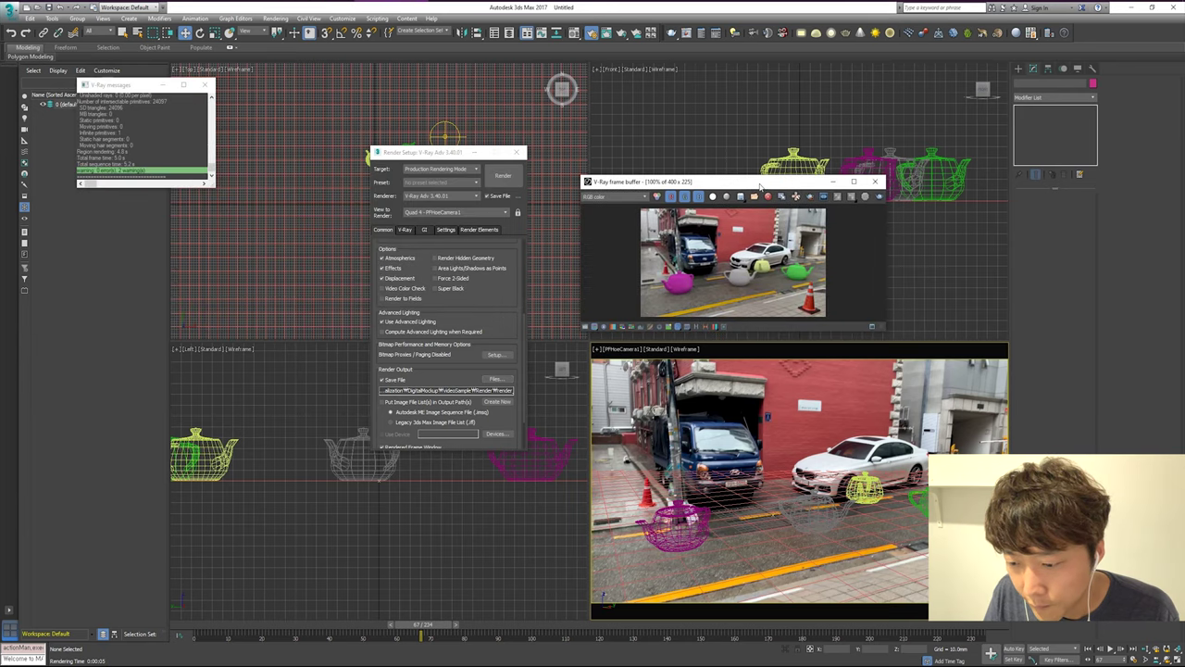
scroll(496, 296, up, 4)
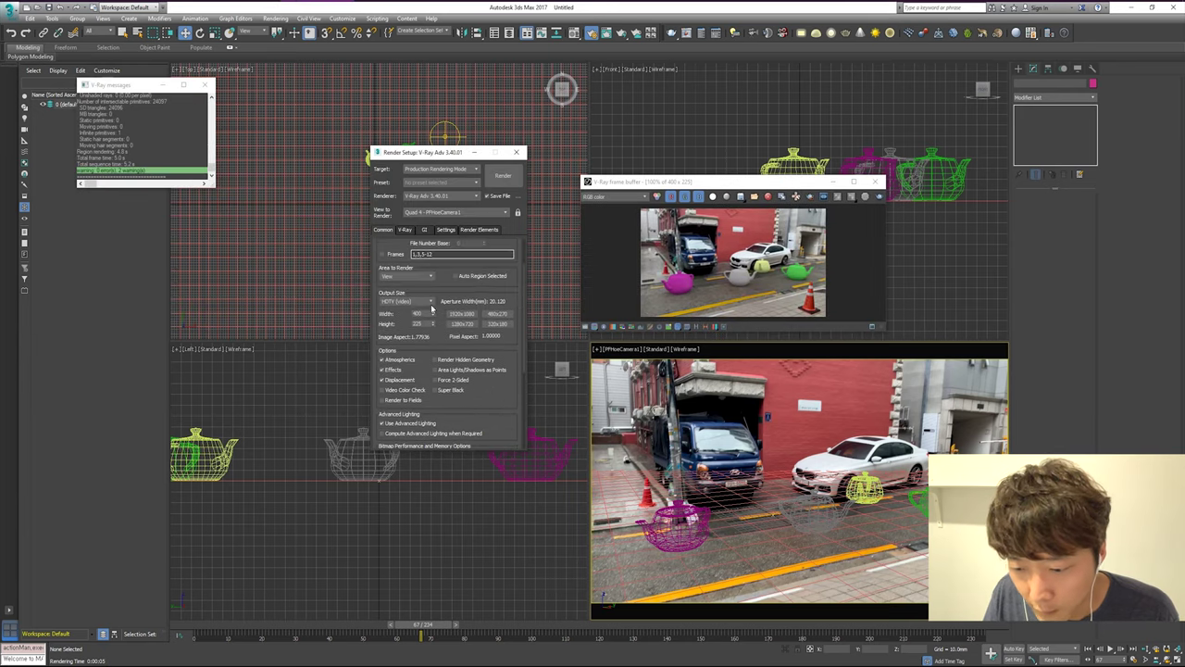
scroll(476, 338, up, 1)
click(382, 283)
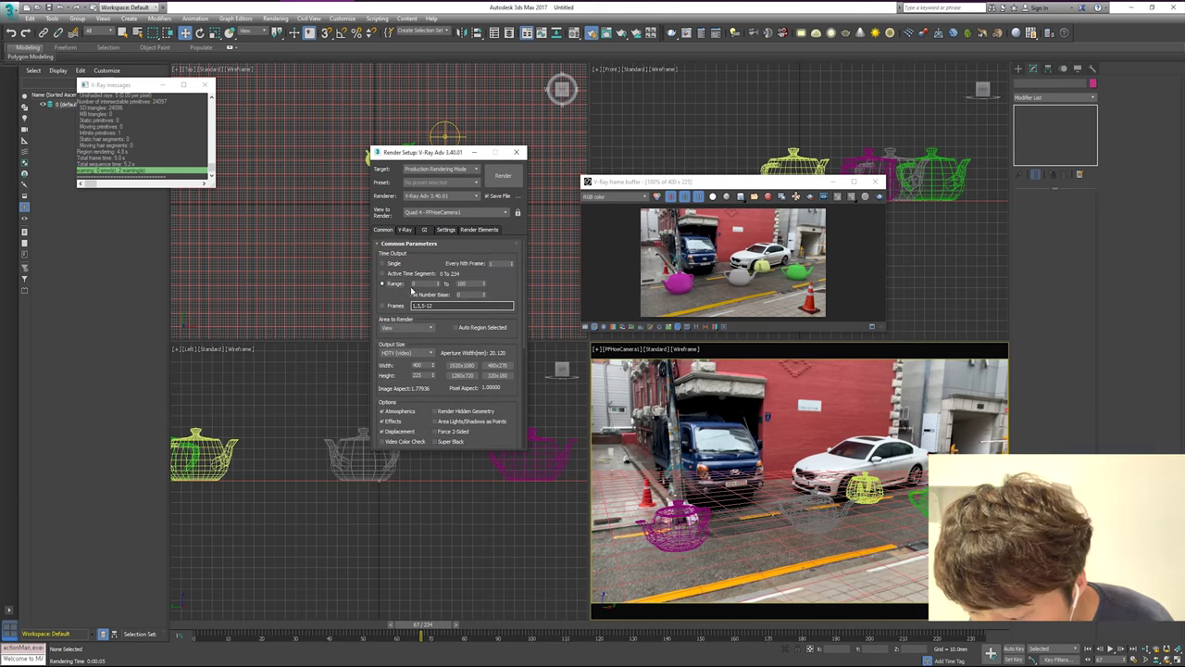
double_click(467, 283)
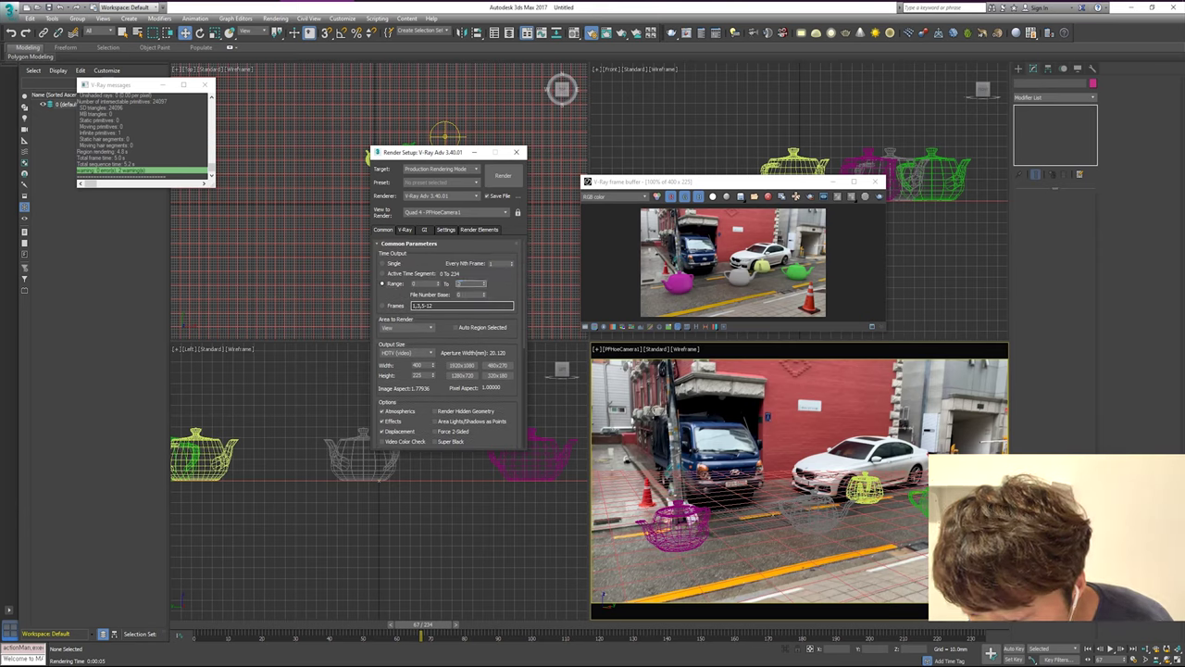
text(200)
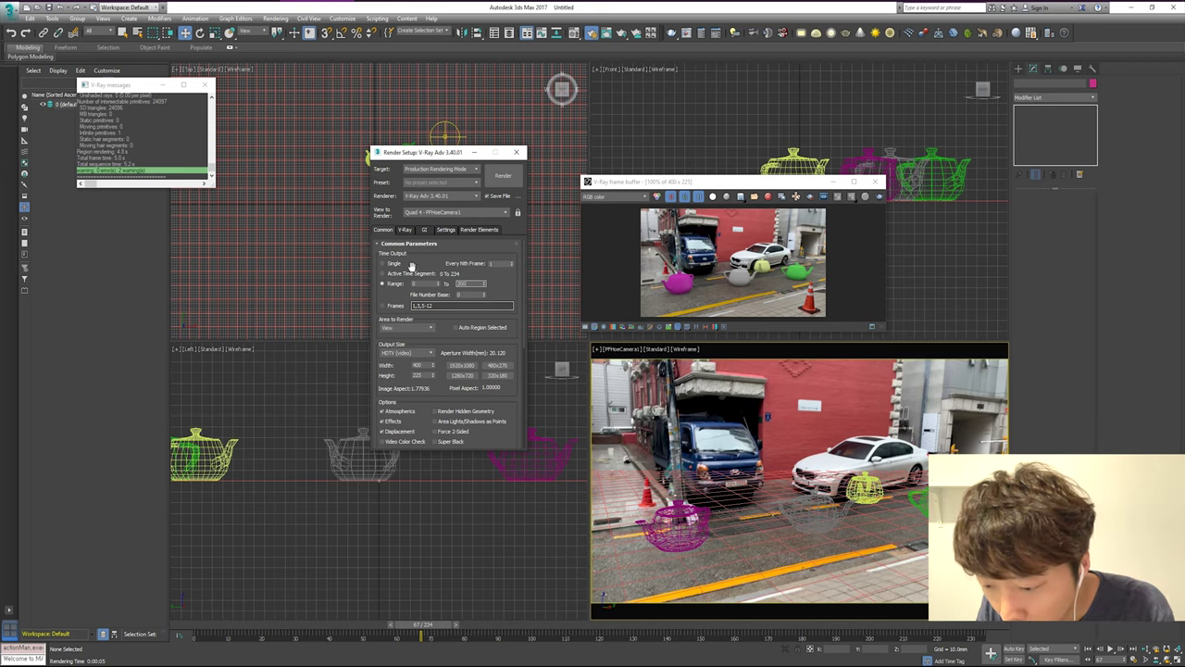
Switch the irradiance map preset to Custom and start rendering the sequence to disk
click(424, 230)
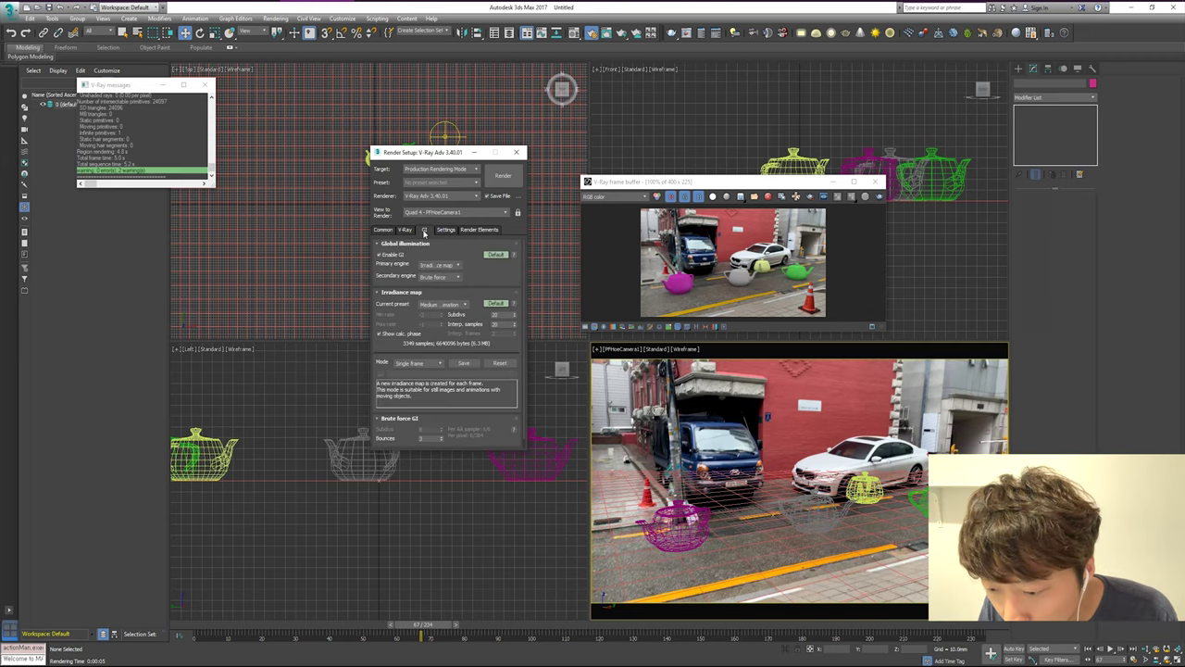
click(459, 304)
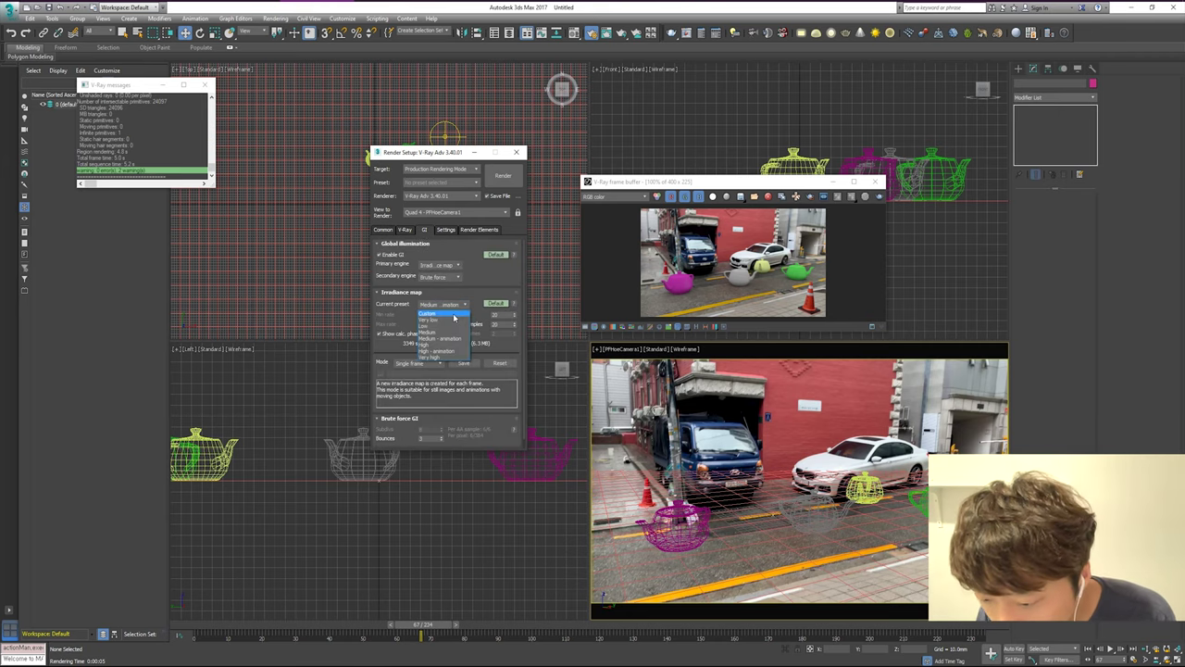
click(453, 314)
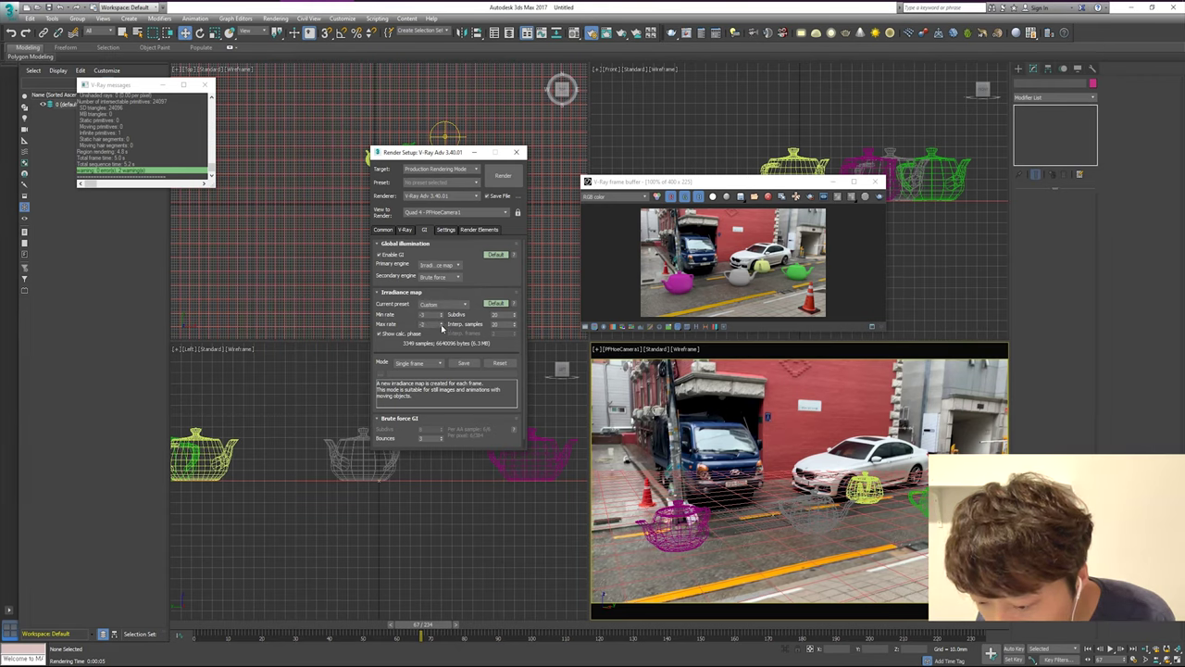
double_click(505, 315)
text(45)
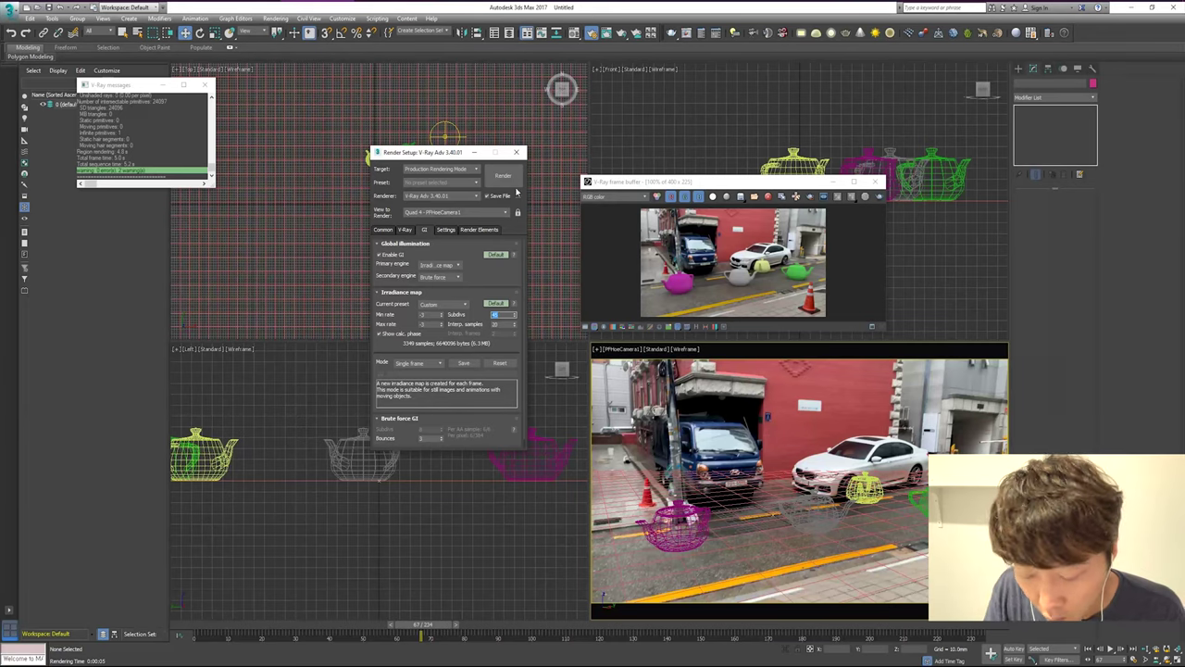
click(502, 175)
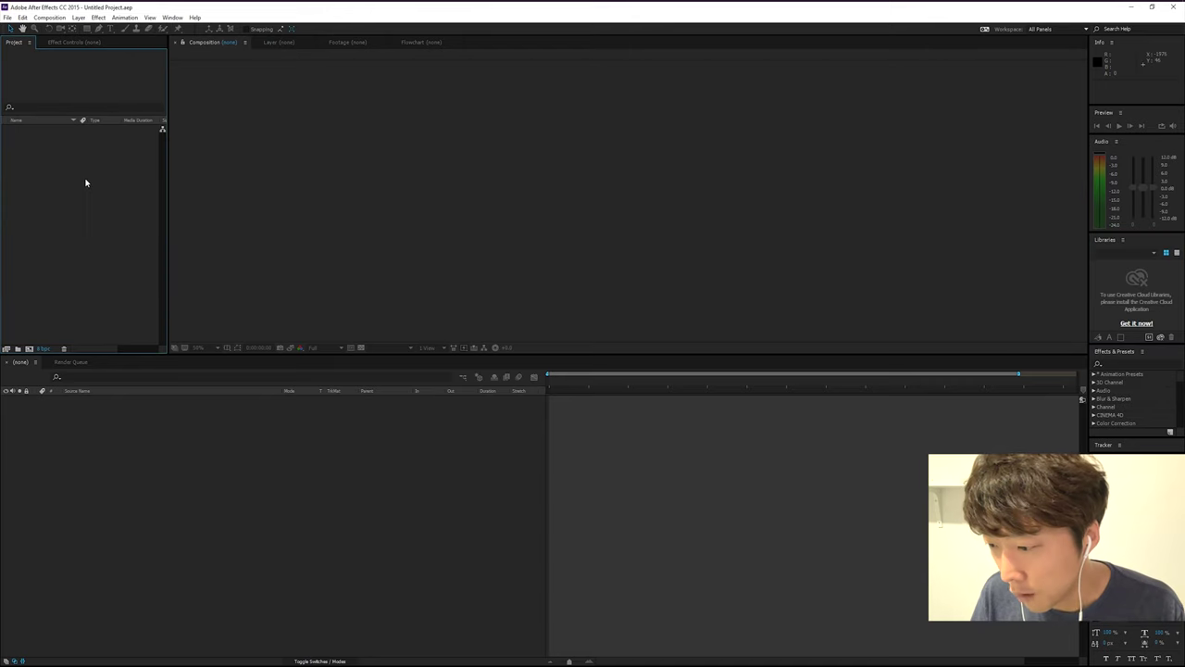
Import the render_[0000-0029].tga frames from the Render folder as a Targa sequence, accepting the alpha interpretation
double_click(84, 178)
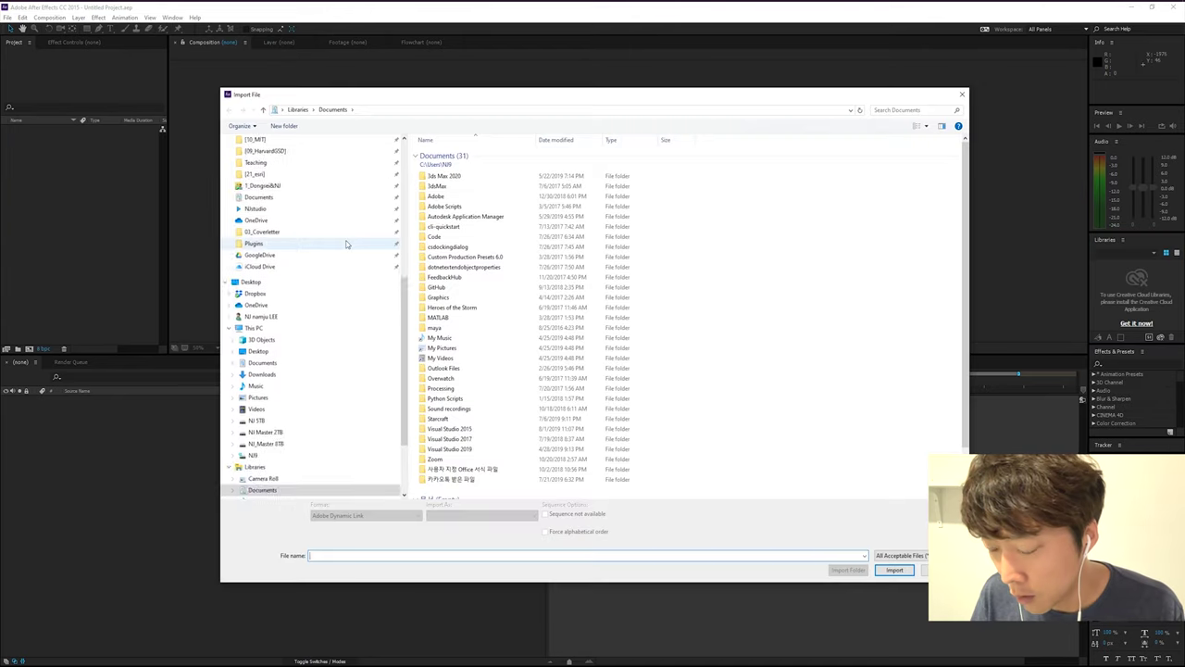
double_click(445, 155)
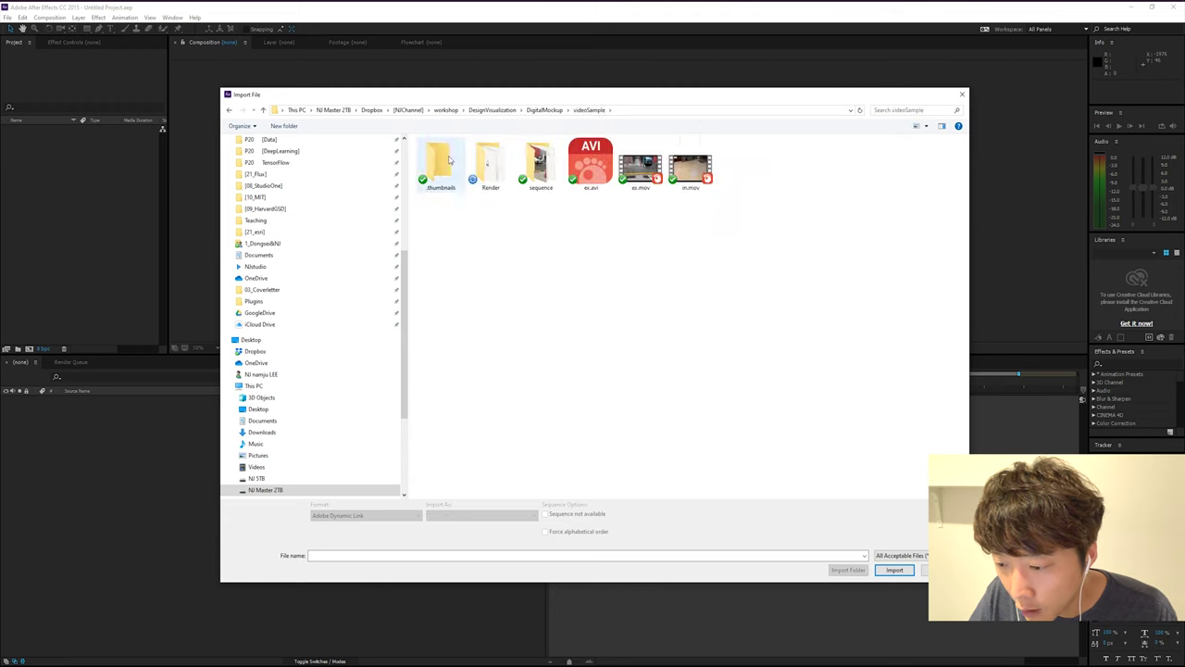
double_click(490, 176)
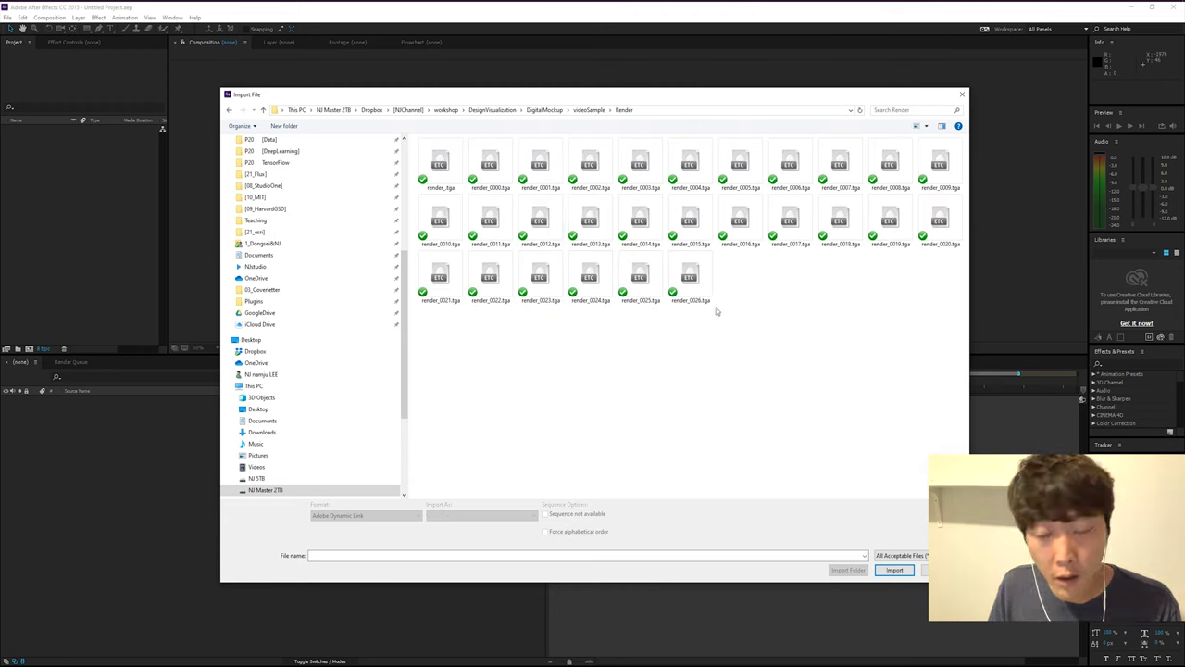
click(446, 170)
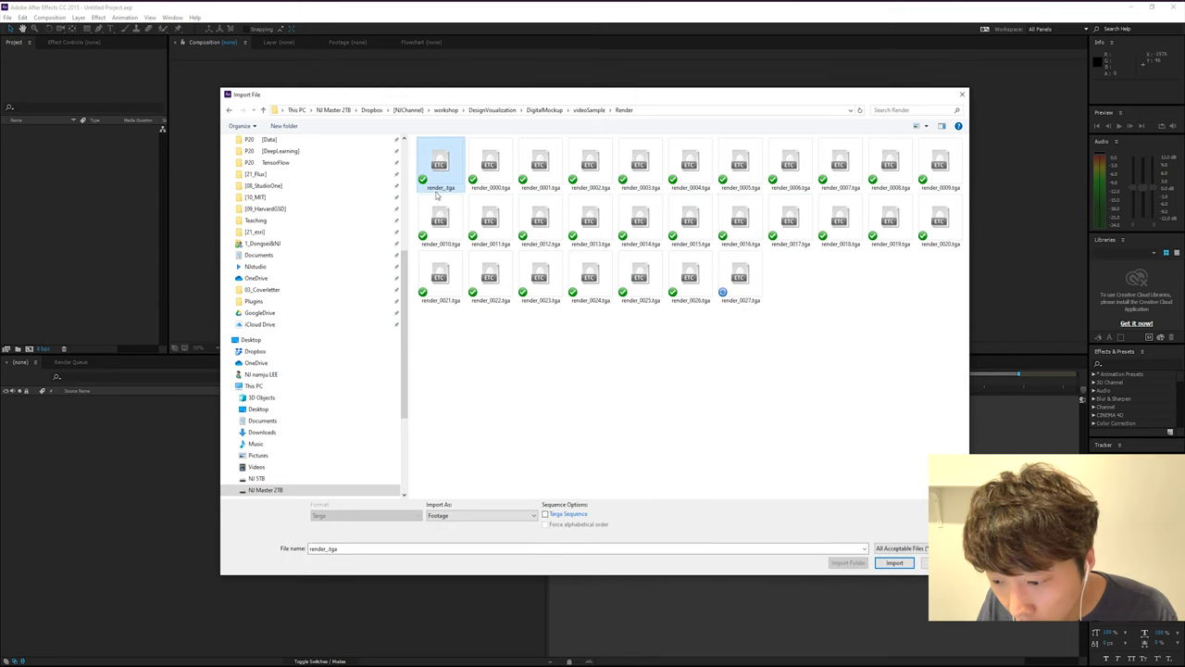
click(496, 185)
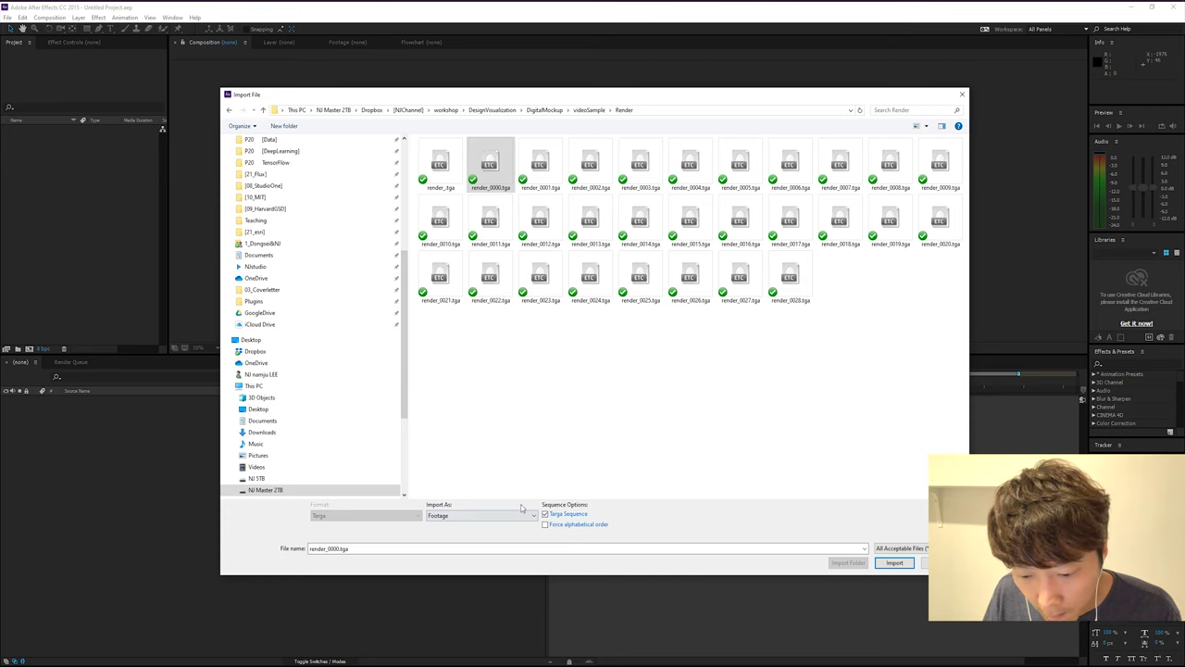
click(894, 563)
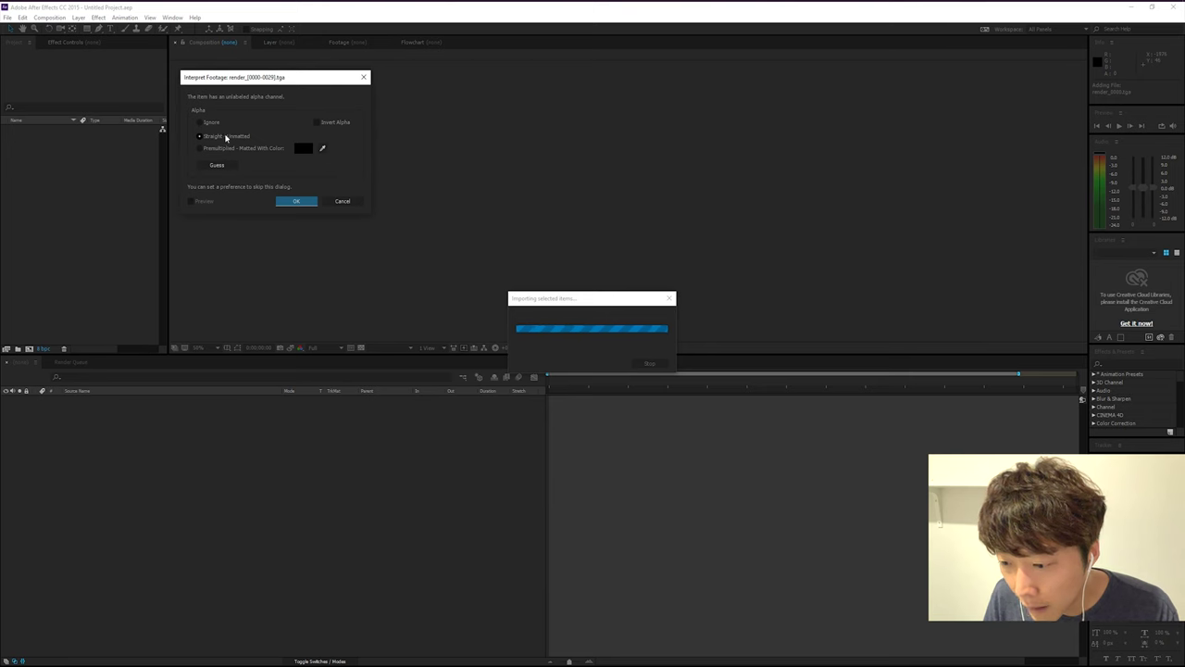
click(307, 203)
Import the ex[000-234].png street footage as a PNG sequence
click(87, 246)
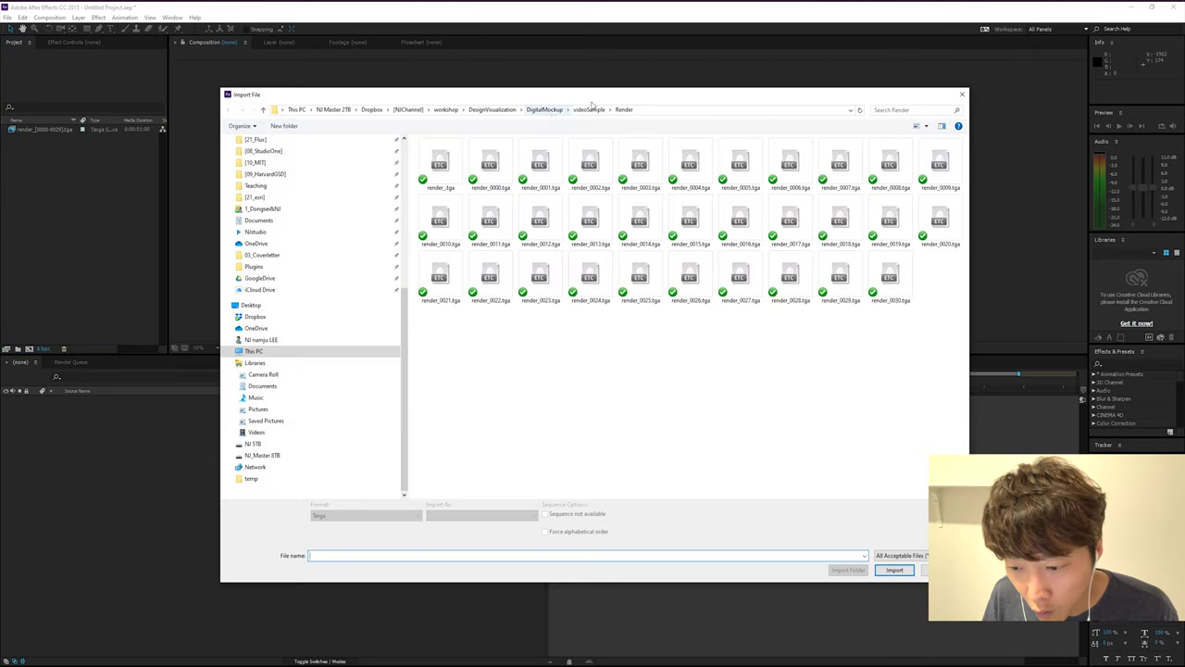
click(579, 110)
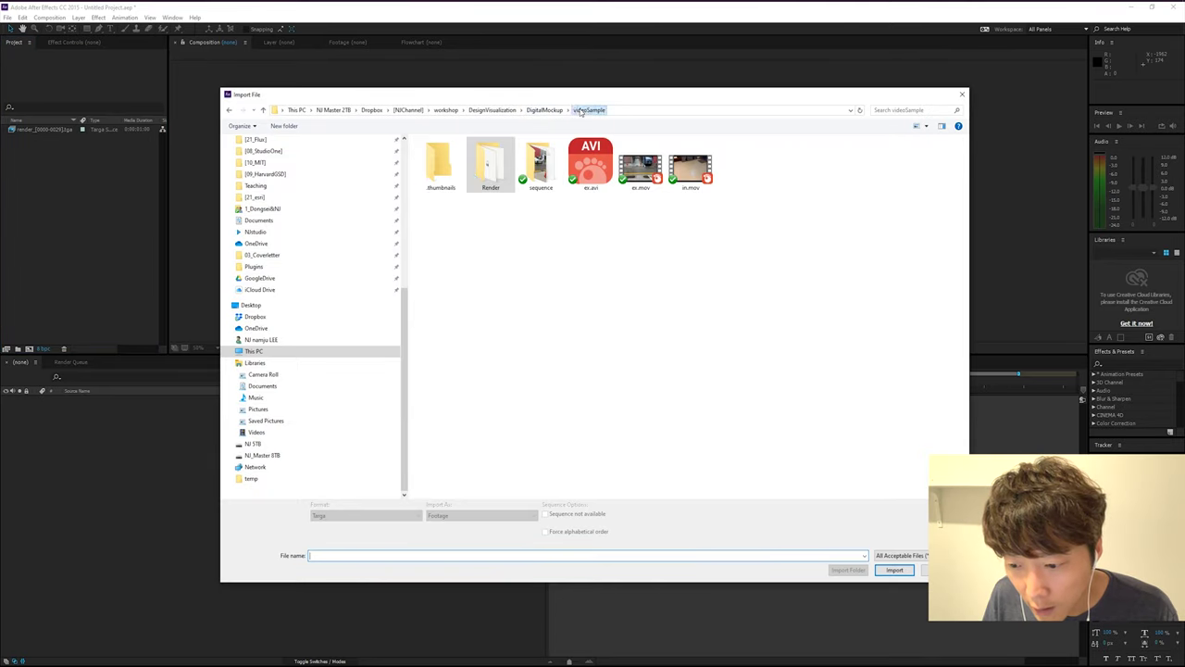
double_click(547, 180)
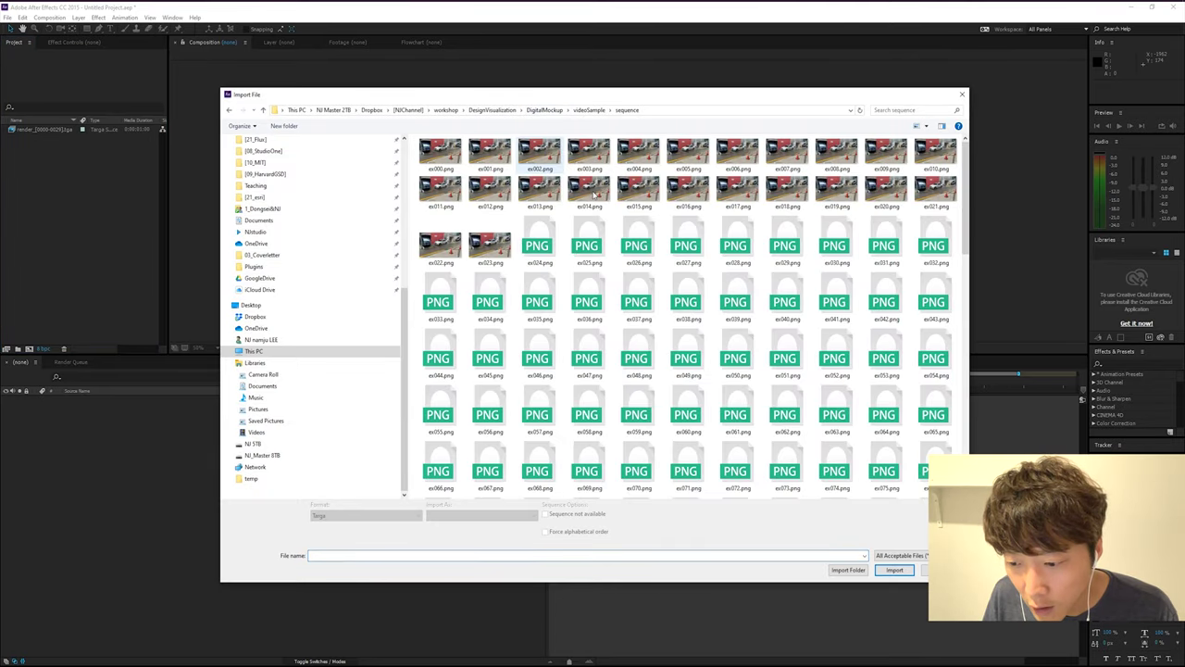
click(440, 153)
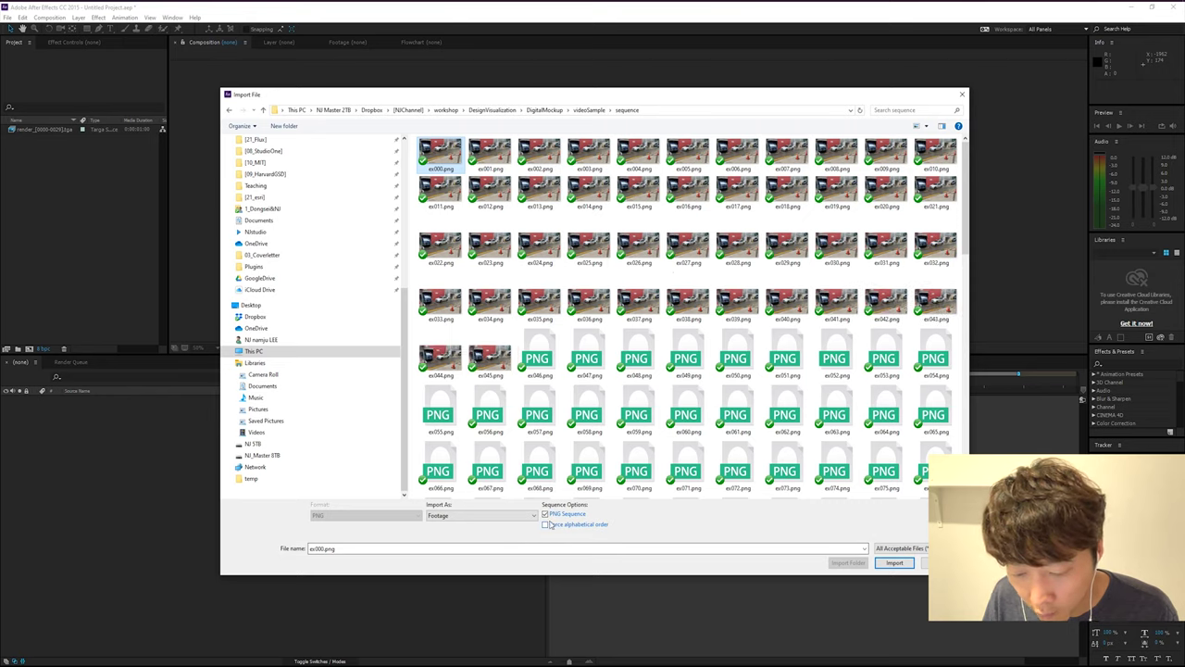
click(895, 563)
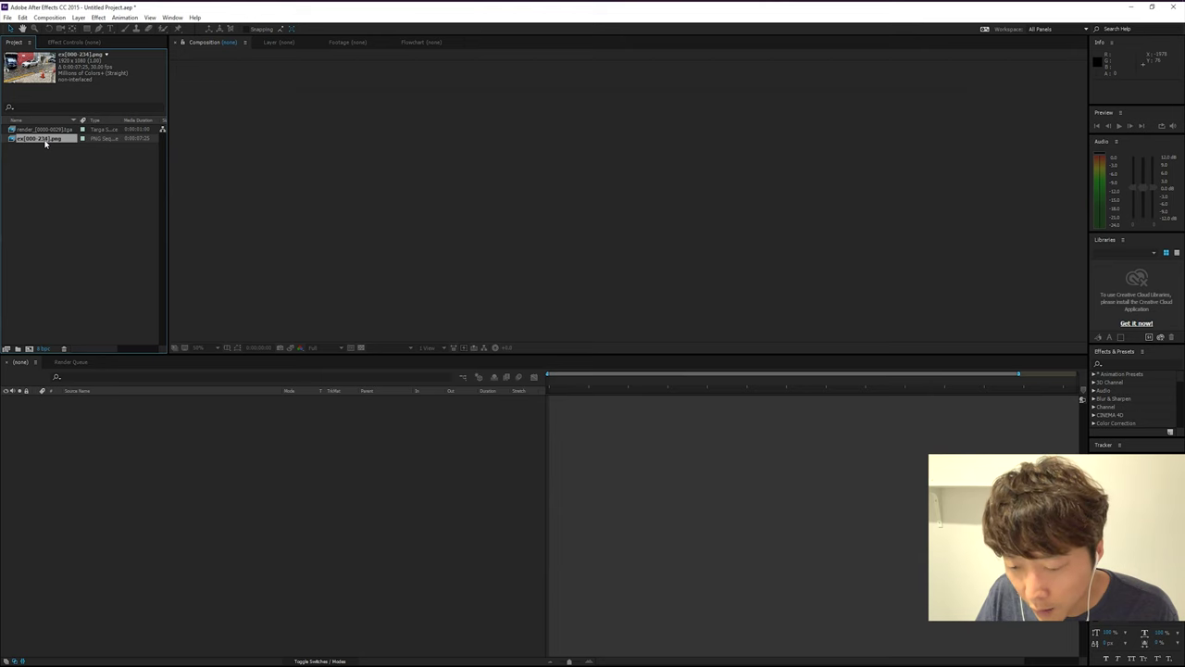
Create the 'ex' composition from the street footage and preview it at full resolution
drag(45, 142, 585, 476)
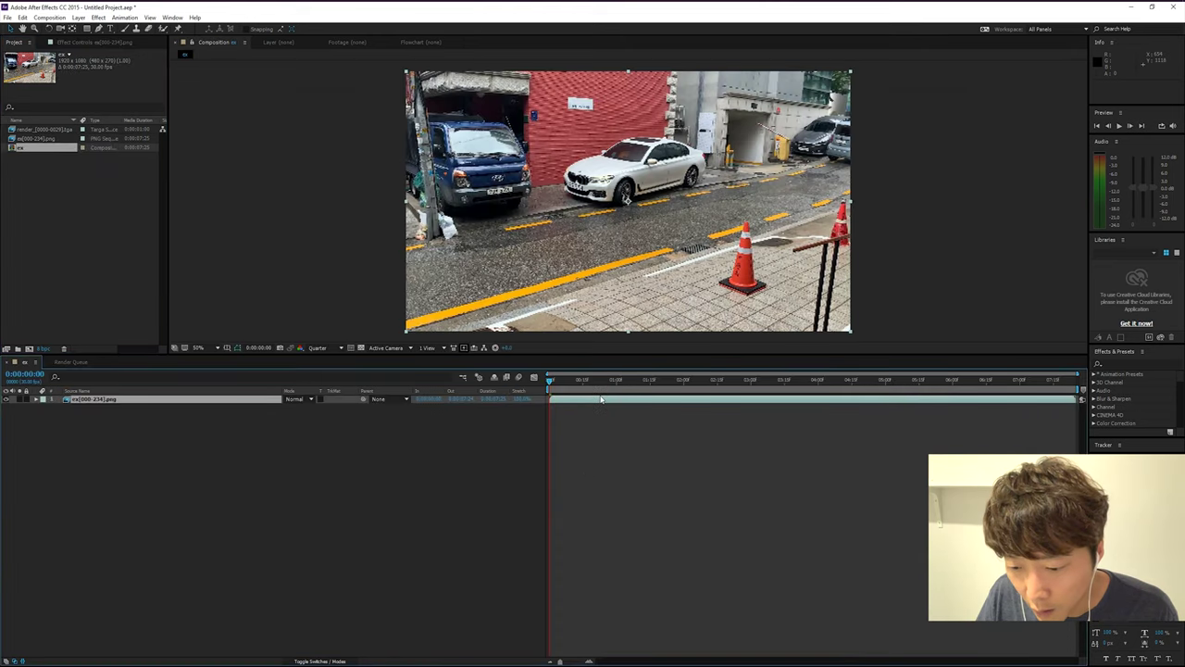
key(space)
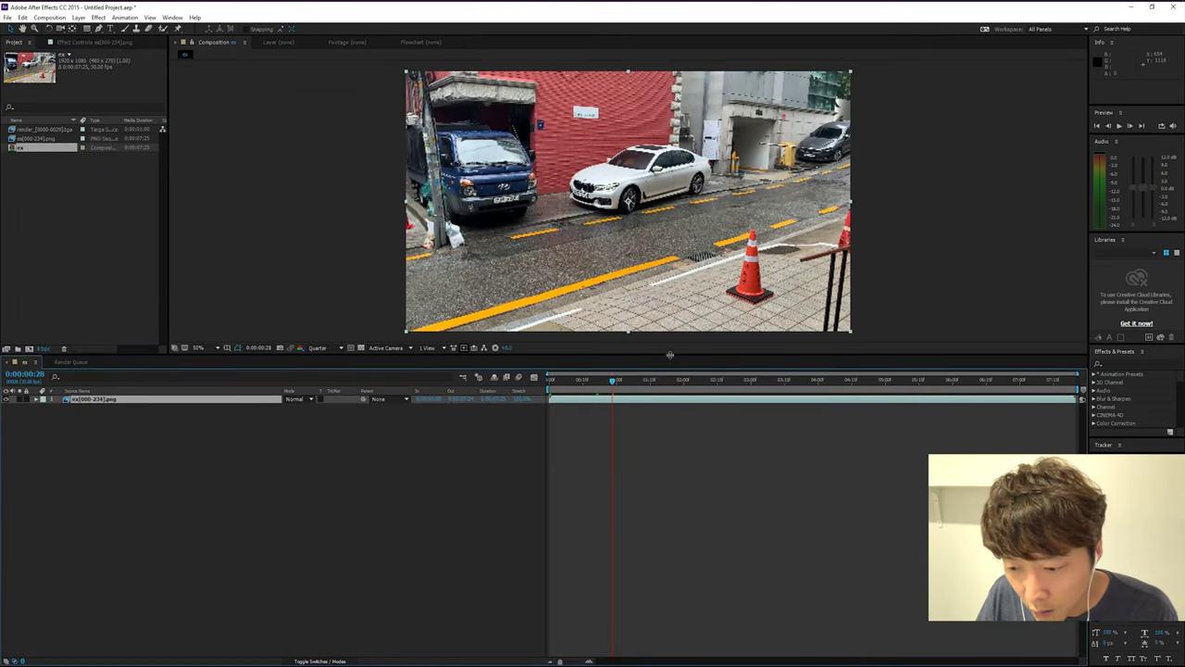
drag(669, 355, 677, 498)
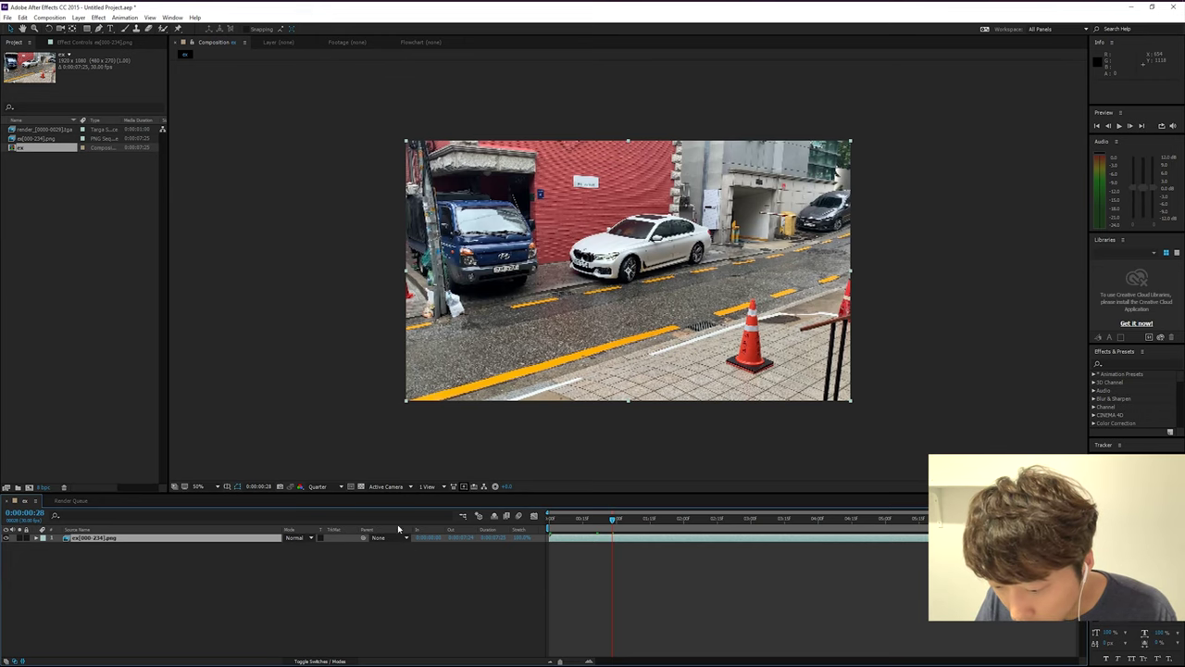
click(390, 487)
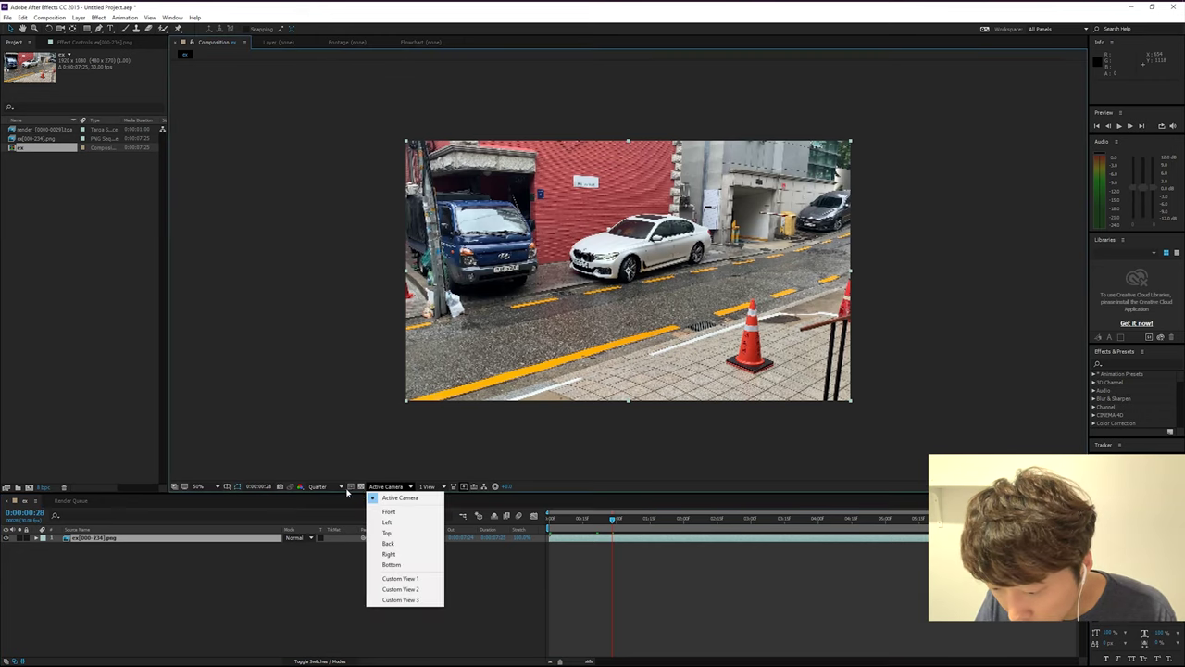
click(341, 487)
click(339, 511)
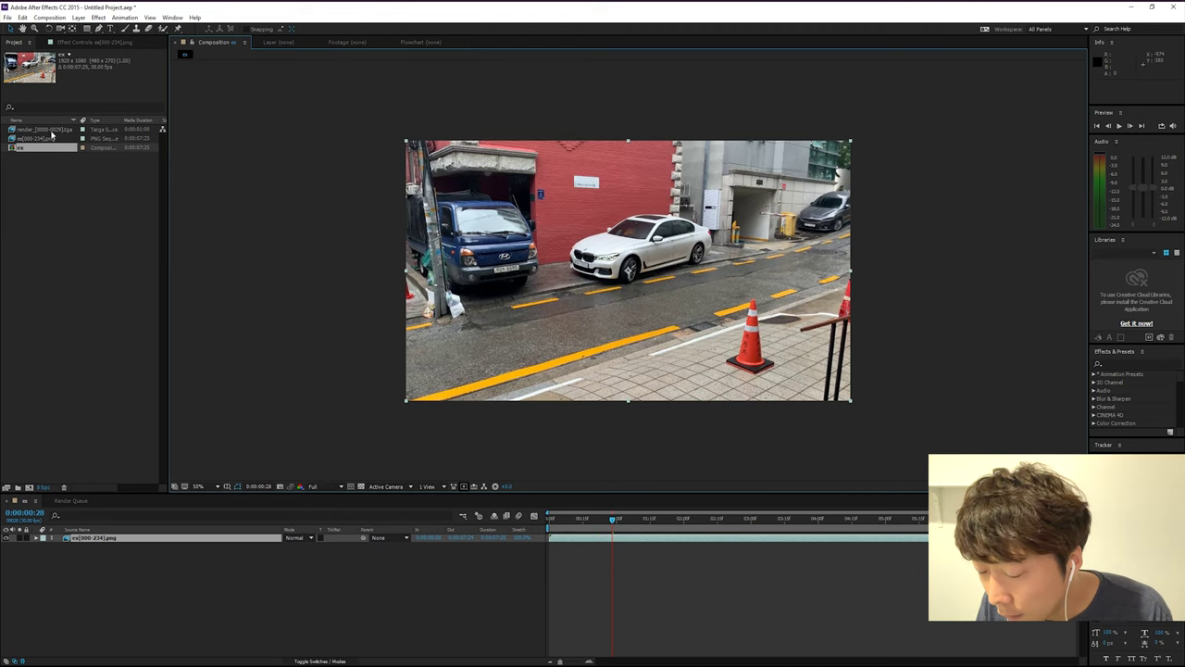
Add the teapot render above the footage and stretch its corner to the frame edge
drag(28, 130, 511, 543)
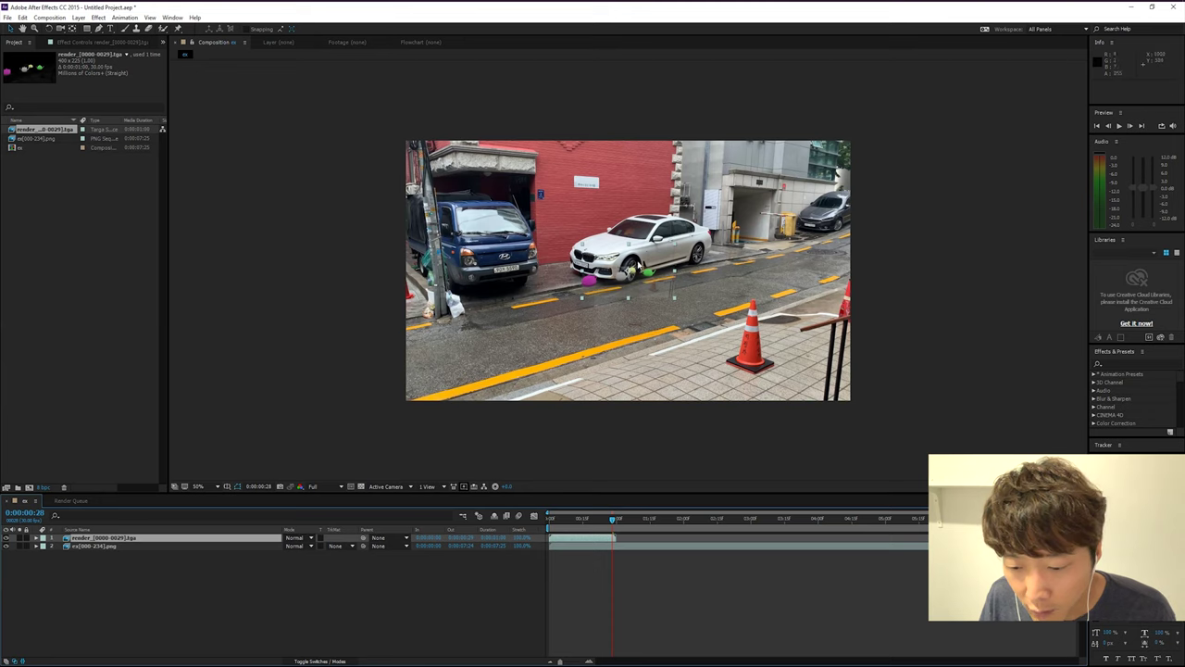
mouse_move(674, 298)
shift+mouse_down()
mouse_move(817, 389)
mouse_move(844, 424)
shift+mouse_up()
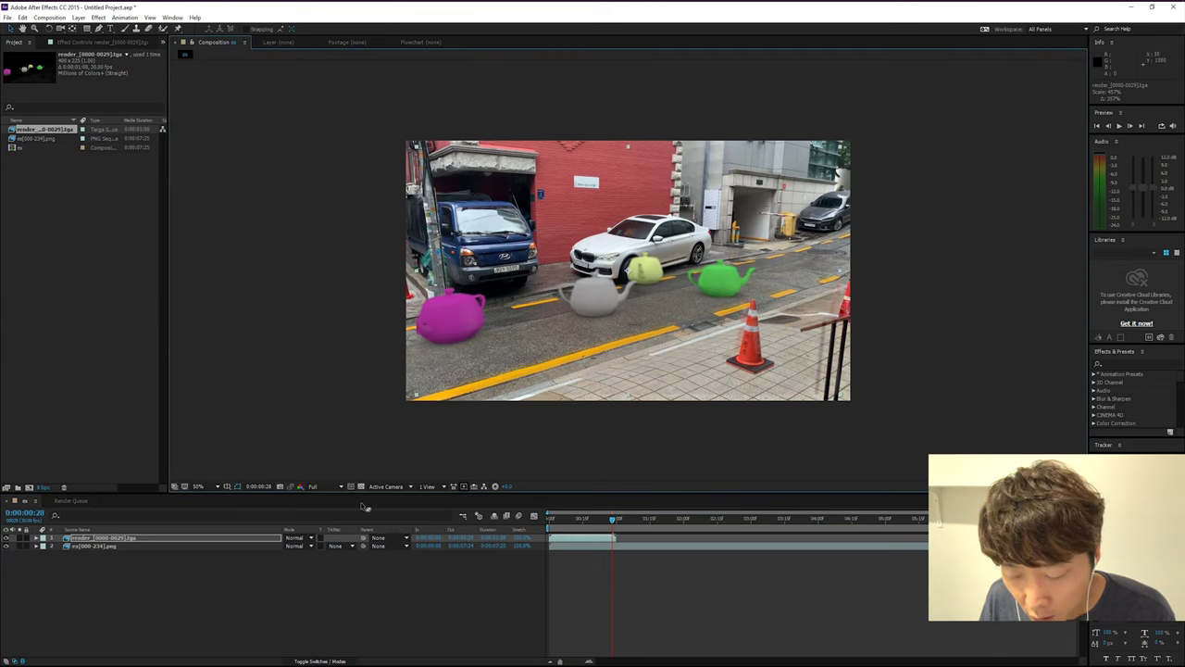
scroll(845, 423, up, 2)
scroll(834, 371, up, 1)
scroll(820, 297, up, 1)
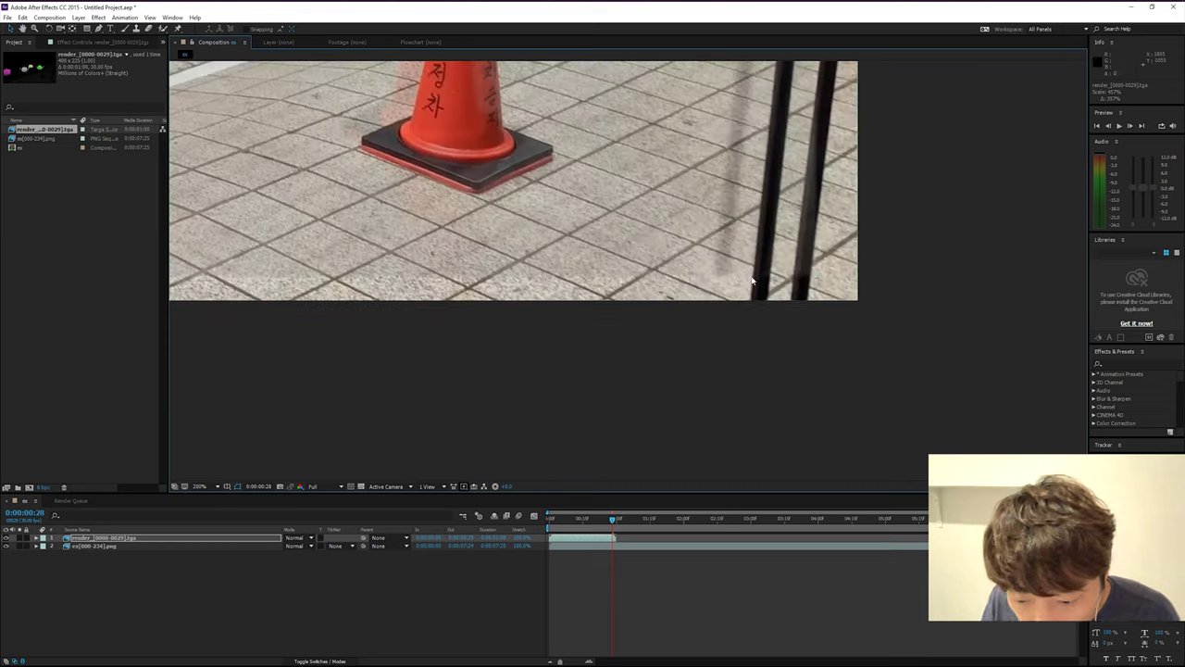
shift+drag(818, 280, 860, 303)
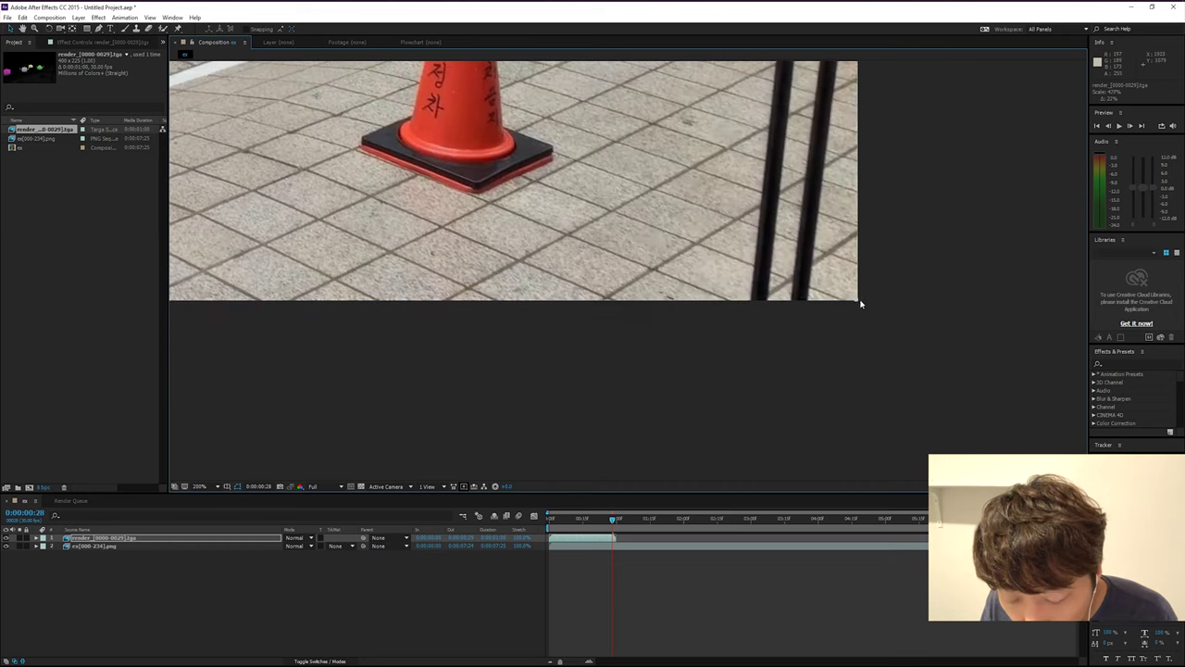
key(comma)
key(comma)
key(comma)
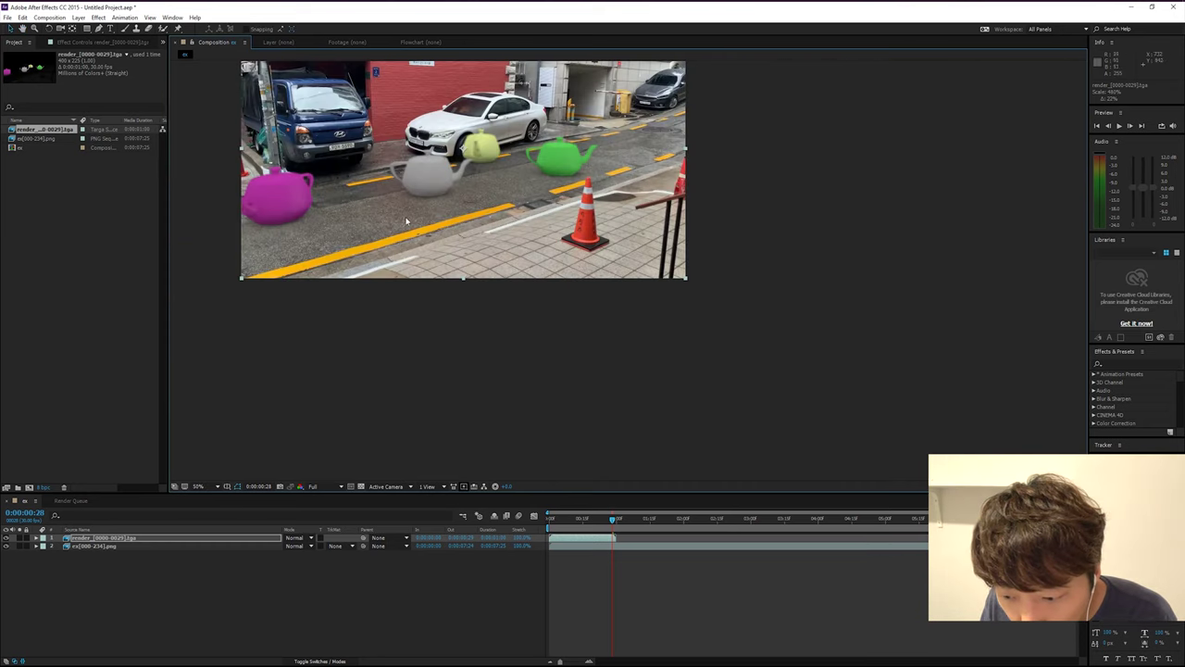
drag(575, 303, 557, 281)
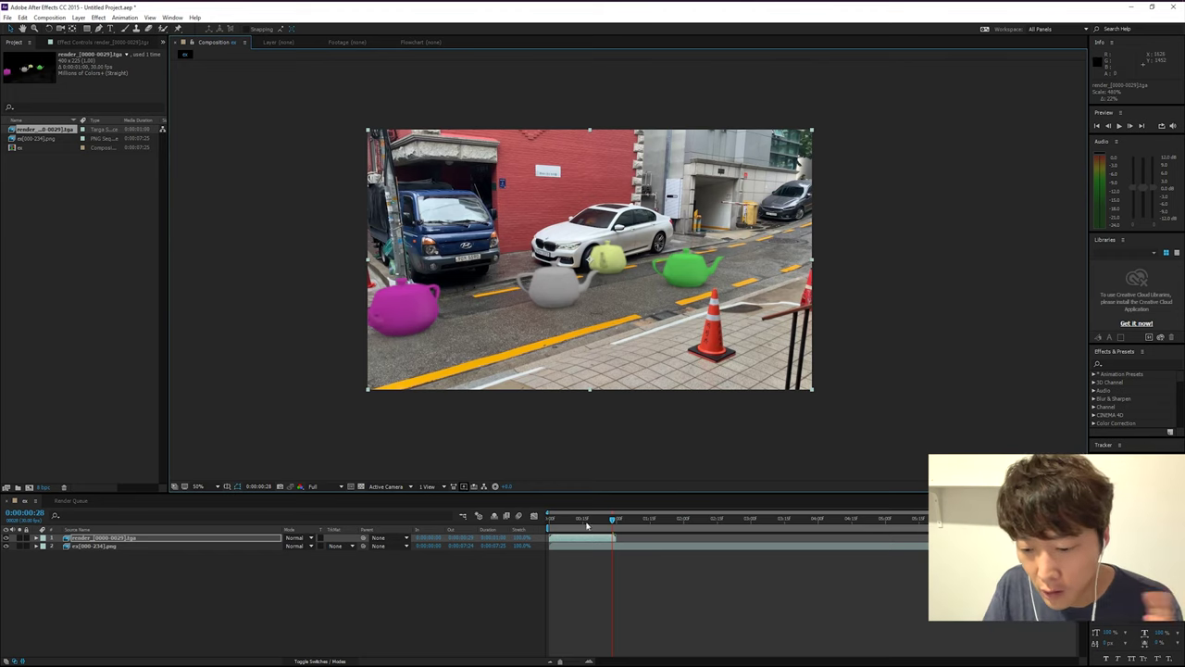
drag(546, 518, 616, 524)
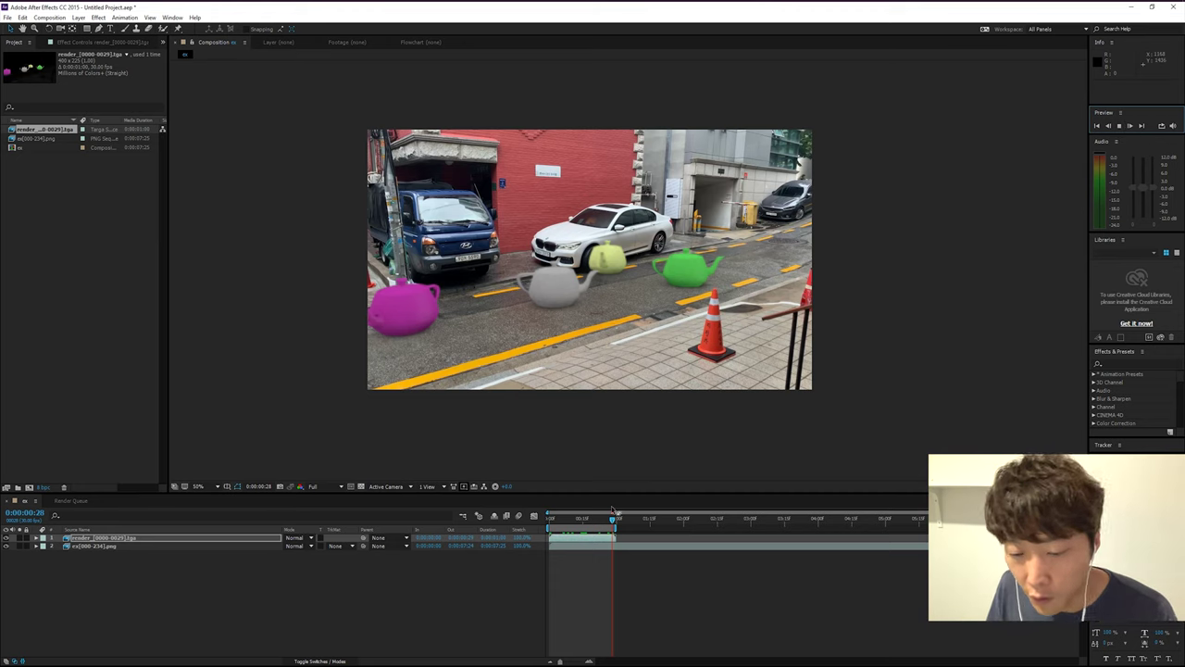
key(Home)
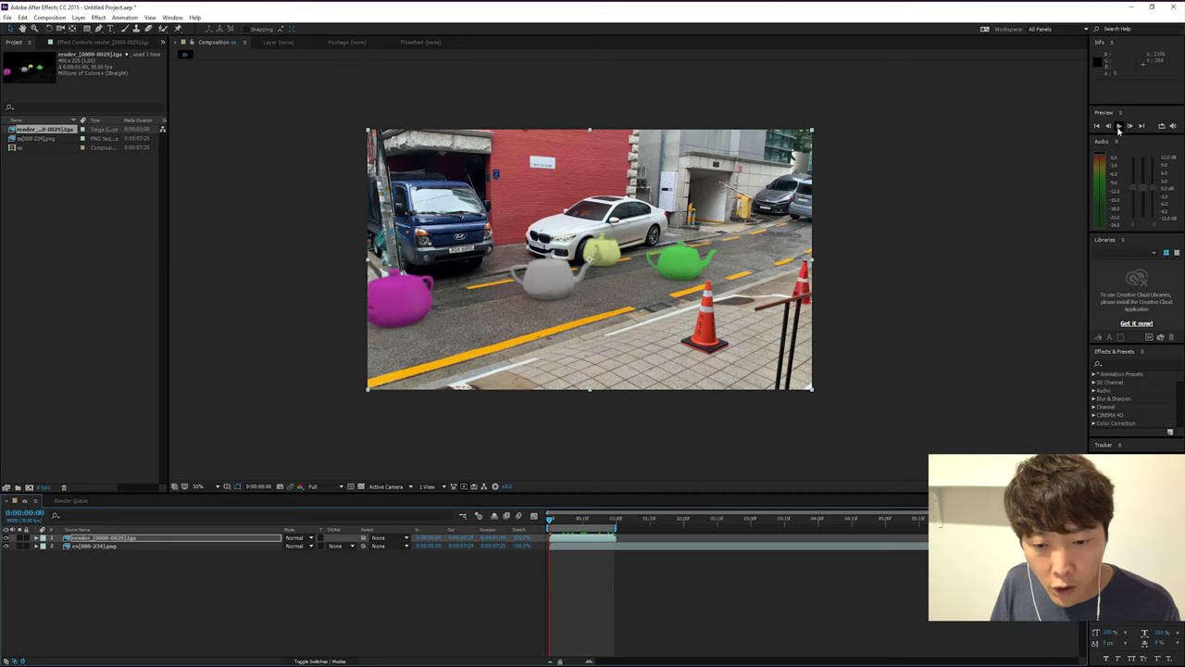
click(1119, 125)
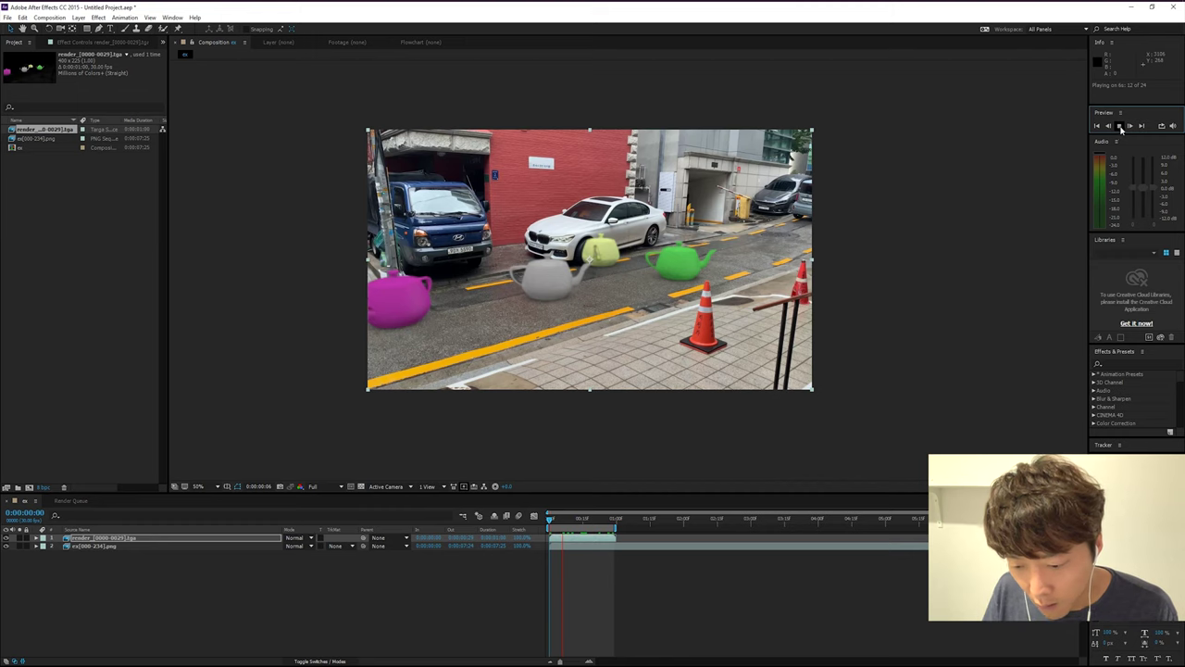
key(space)
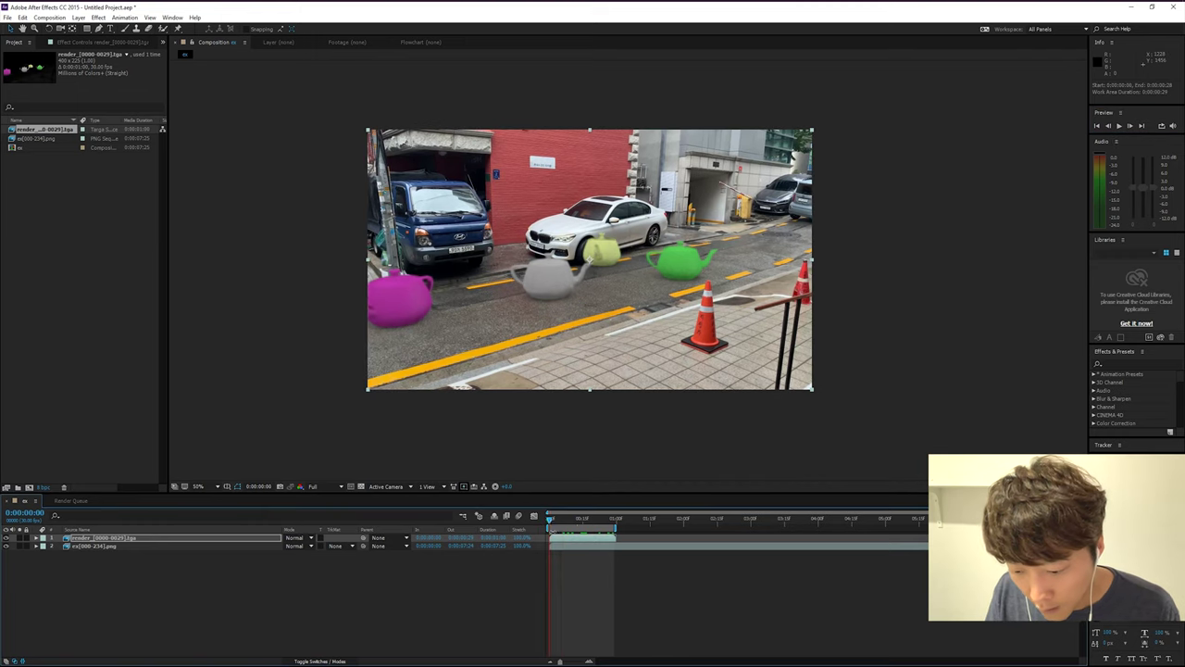
key(space)
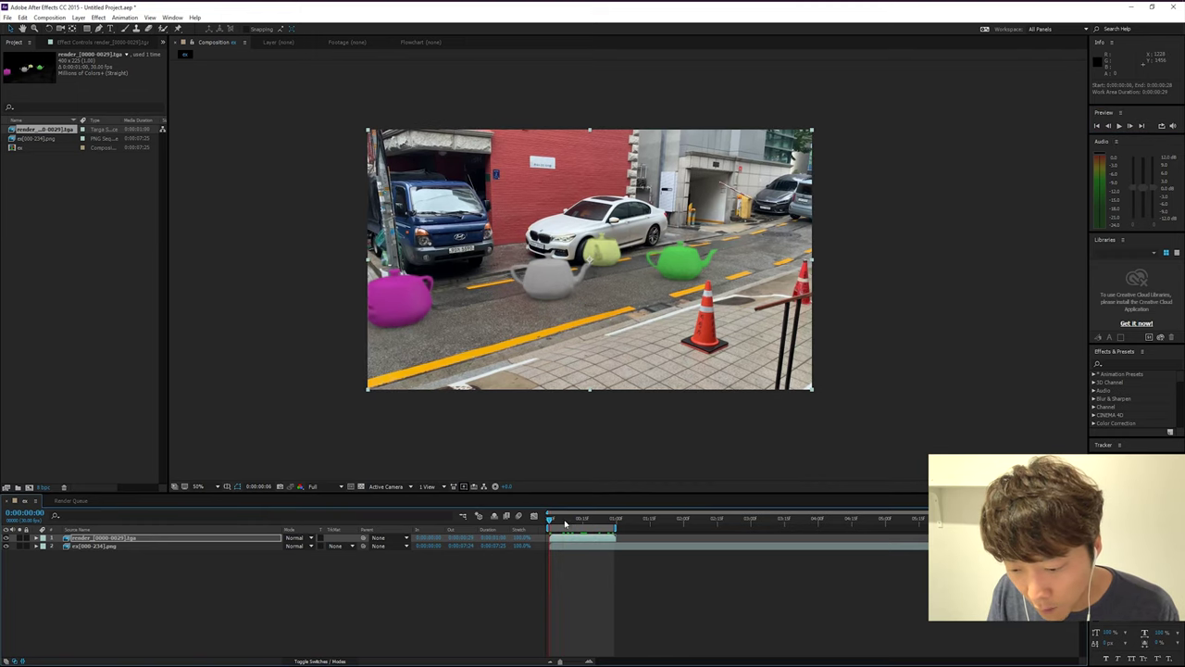
click(565, 522)
mouse_move(581, 524)
mouse_down()
mouse_move(538, 526)
mouse_move(612, 521)
mouse_up()
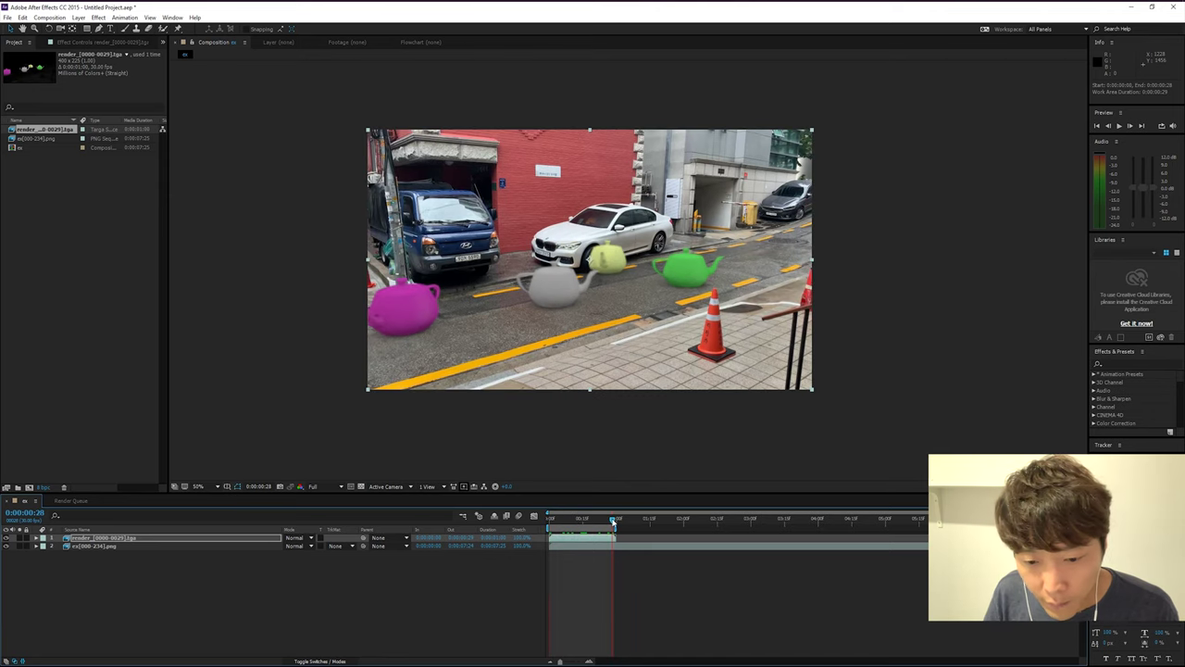
click(1121, 126)
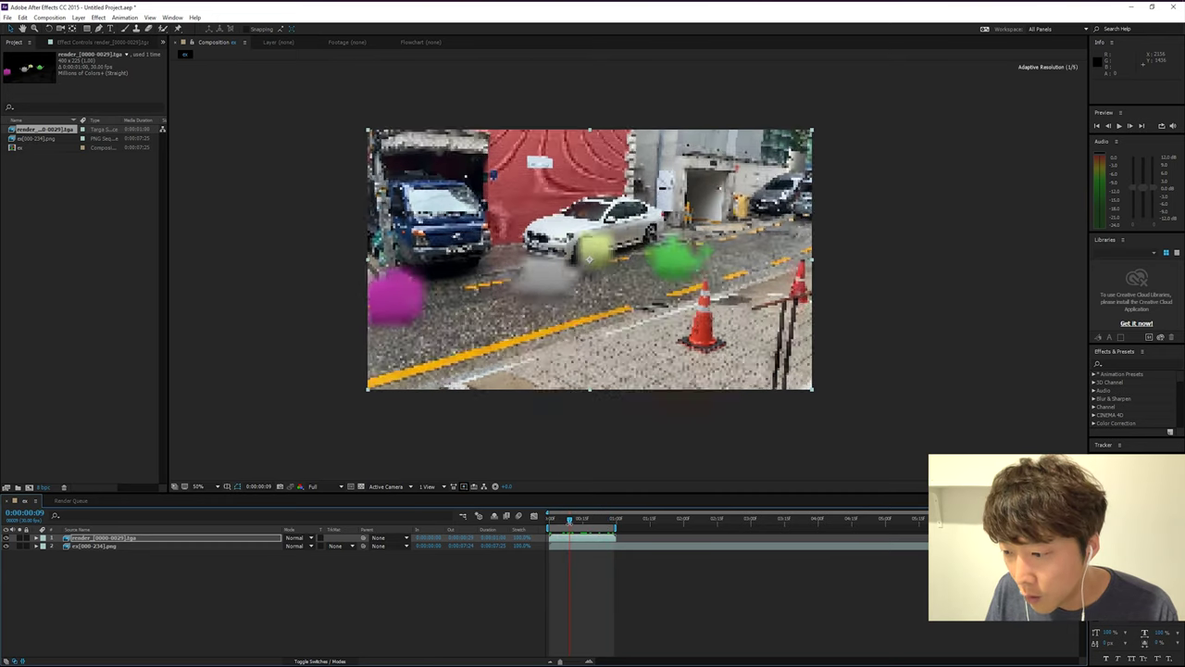
key(space)
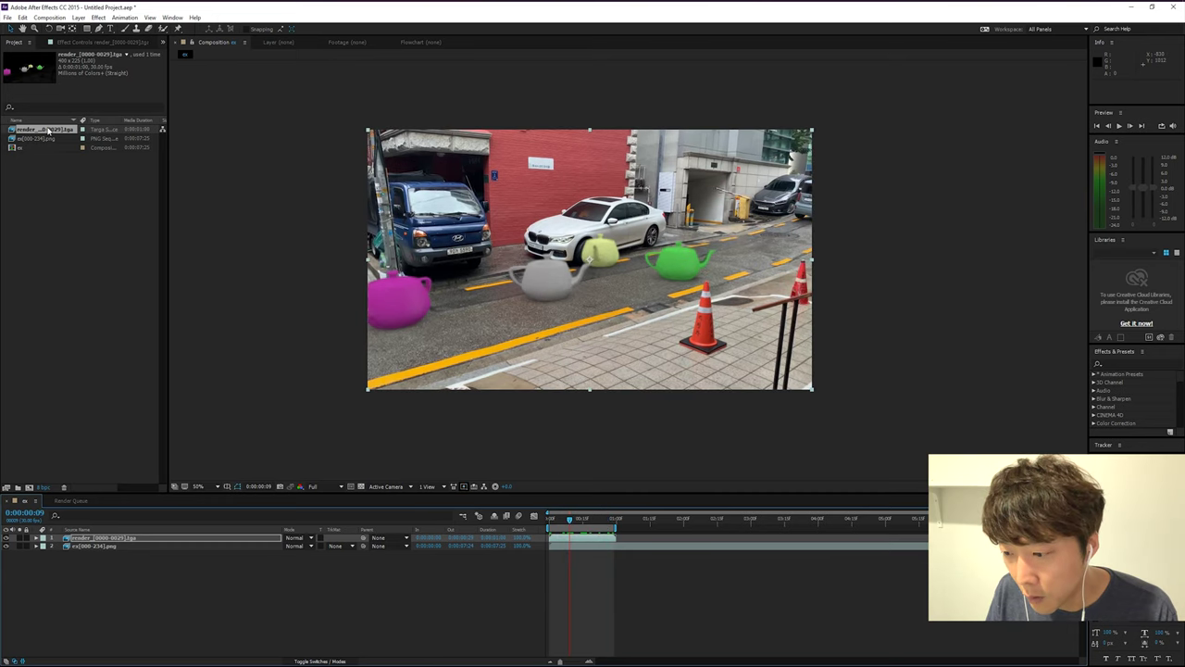
Reload the teapot render footage so it picks up frames up to 51
right_click(44, 132)
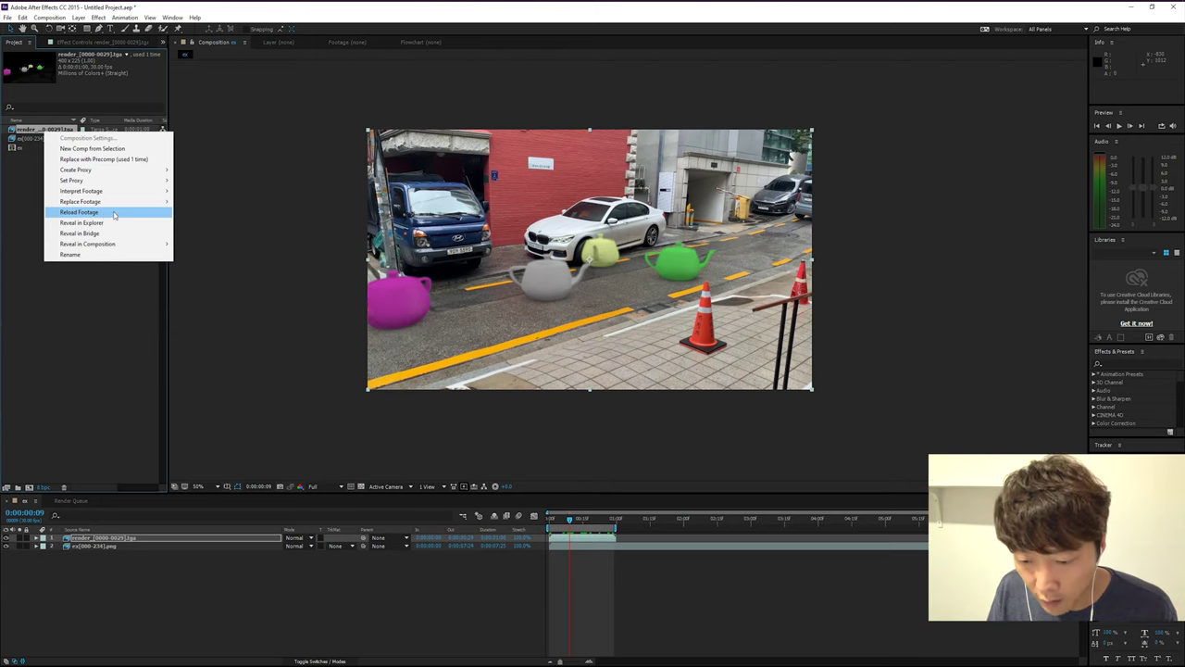
click(78, 213)
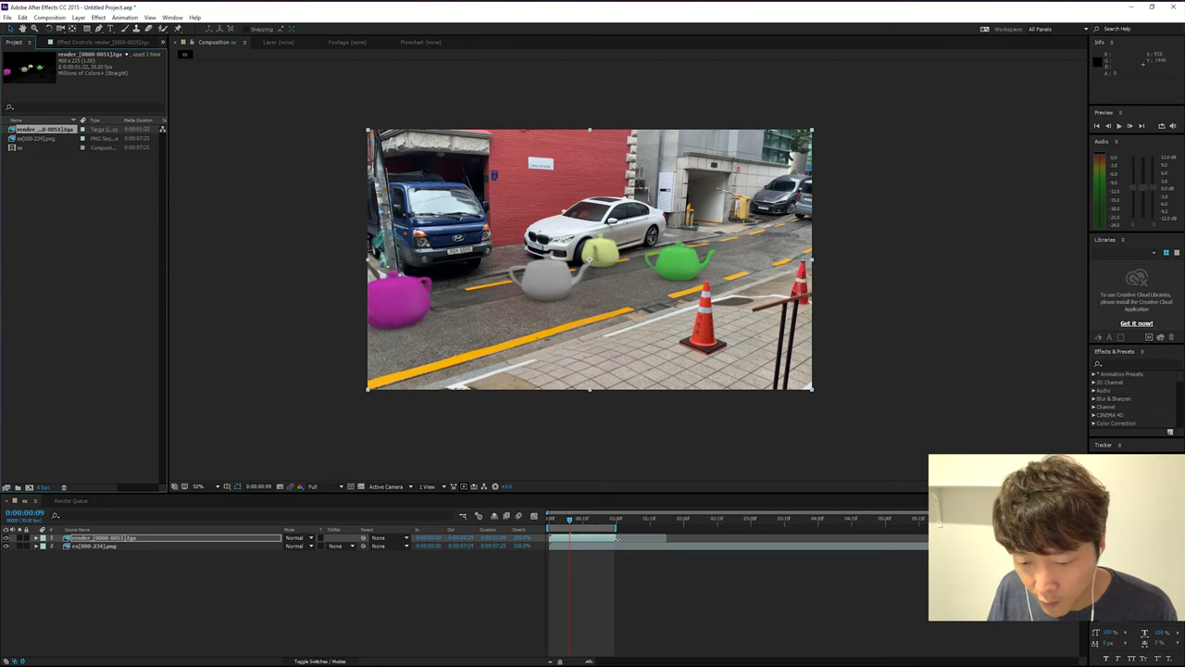
drag(655, 526, 585, 524)
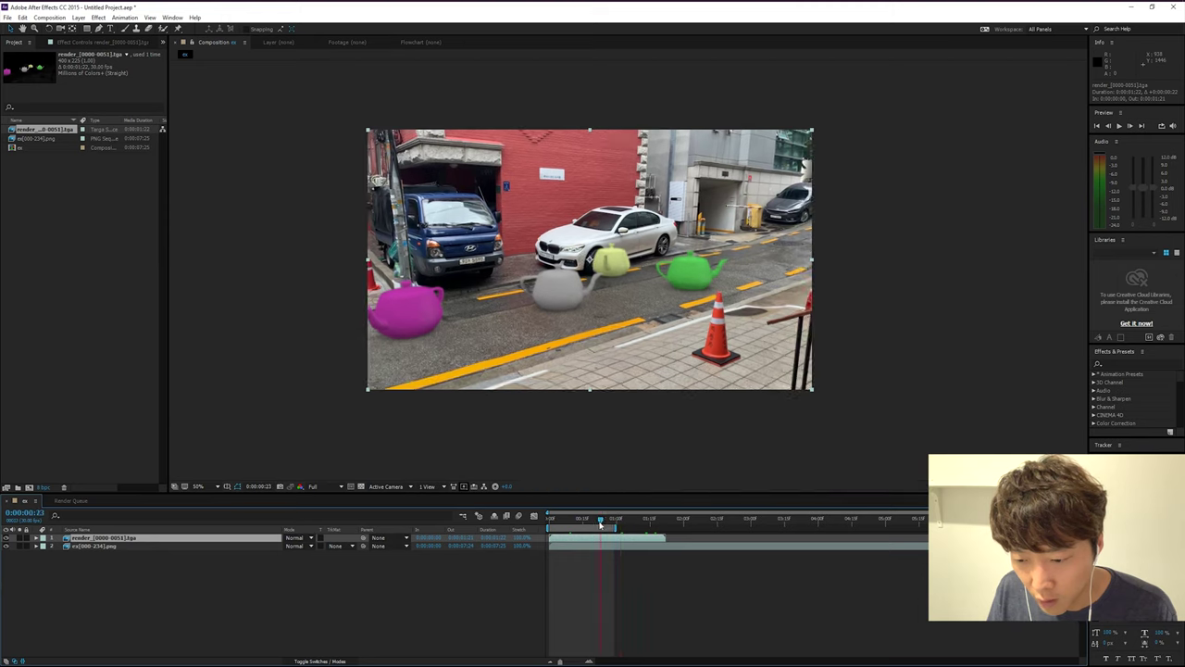
Check frames from 0:00:00:06 to 0:00:01:21 to confirm the longer teapot render
click(586, 524)
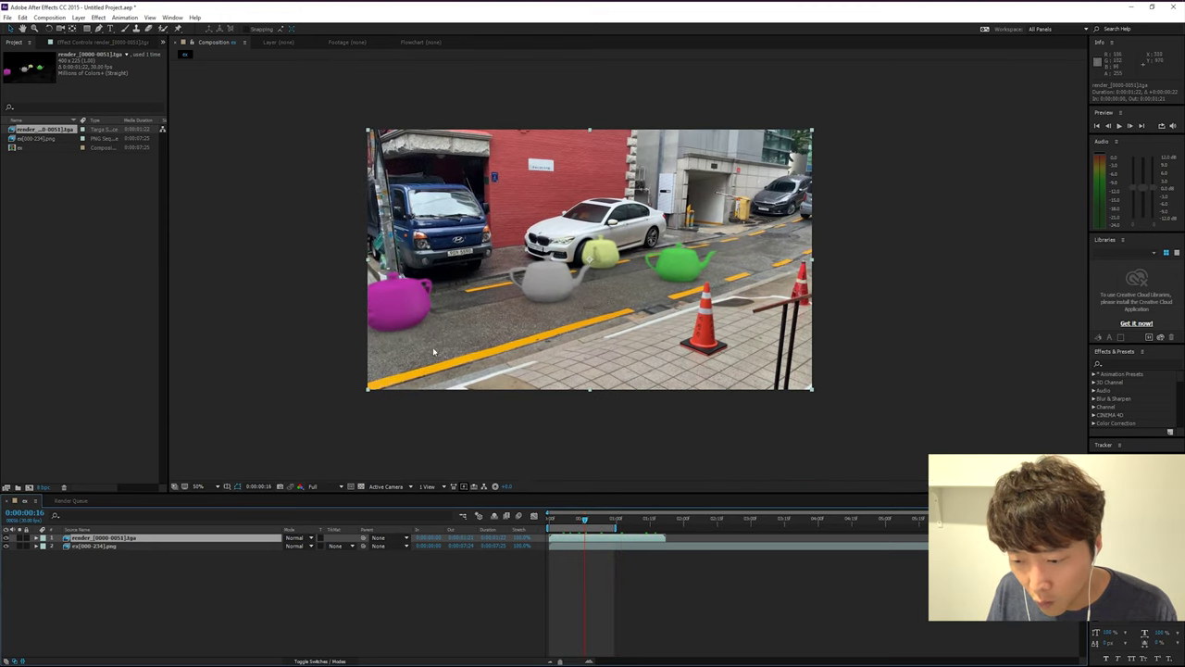
click(598, 520)
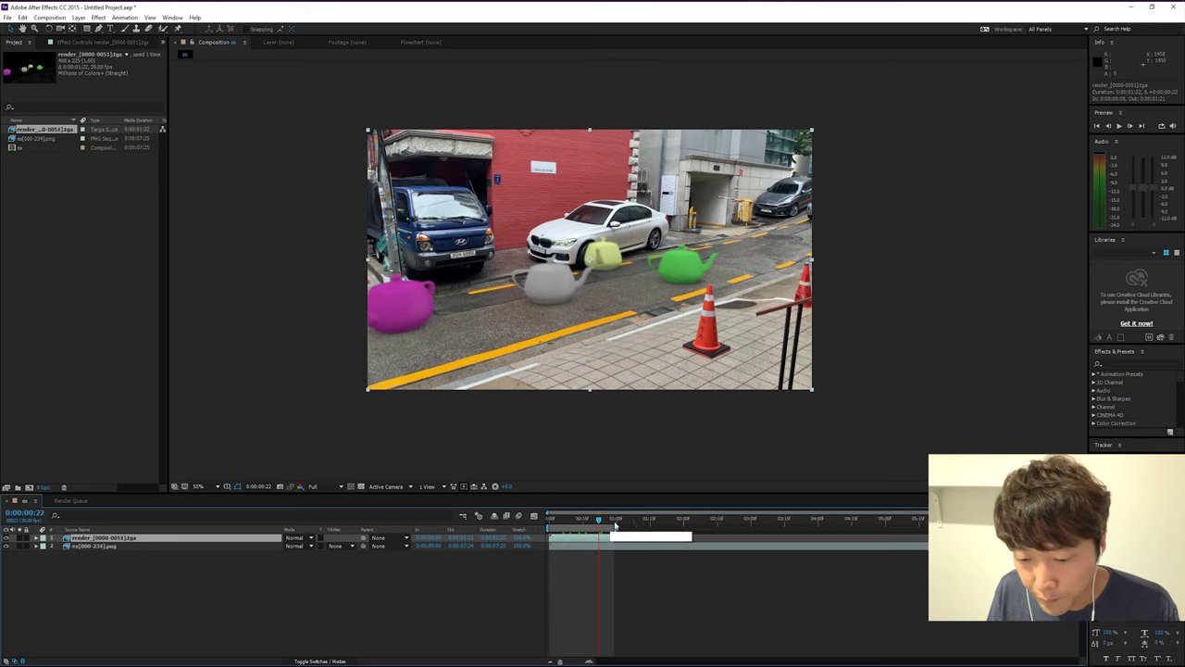
click(634, 521)
click(653, 521)
click(663, 522)
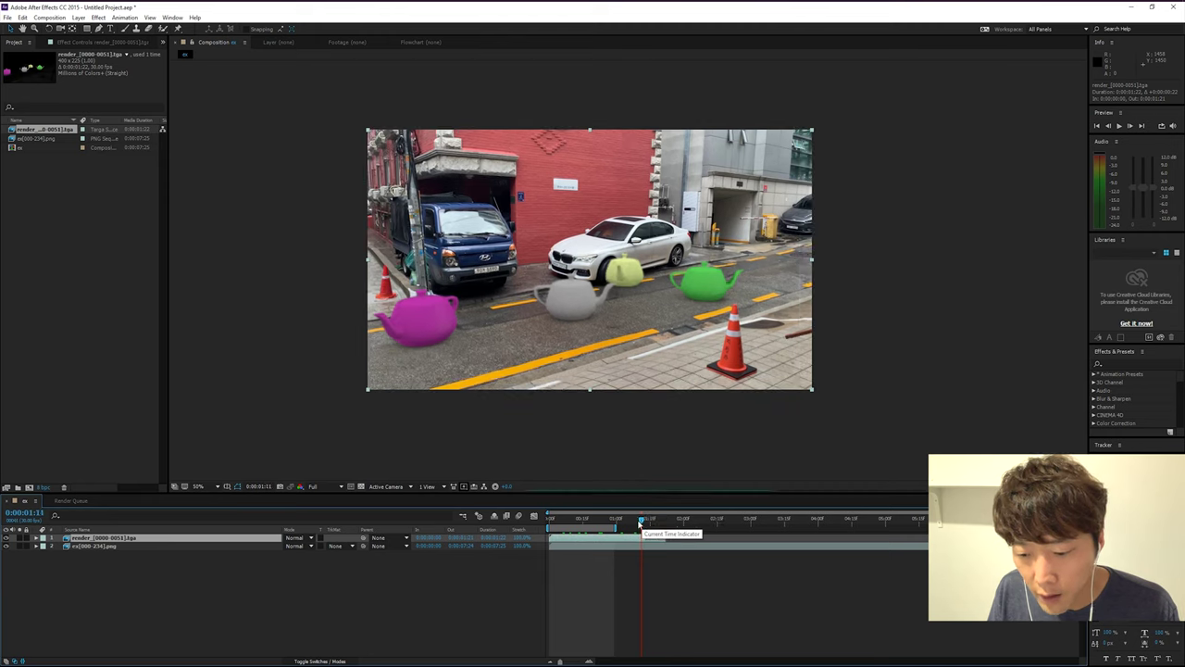
click(630, 521)
click(590, 525)
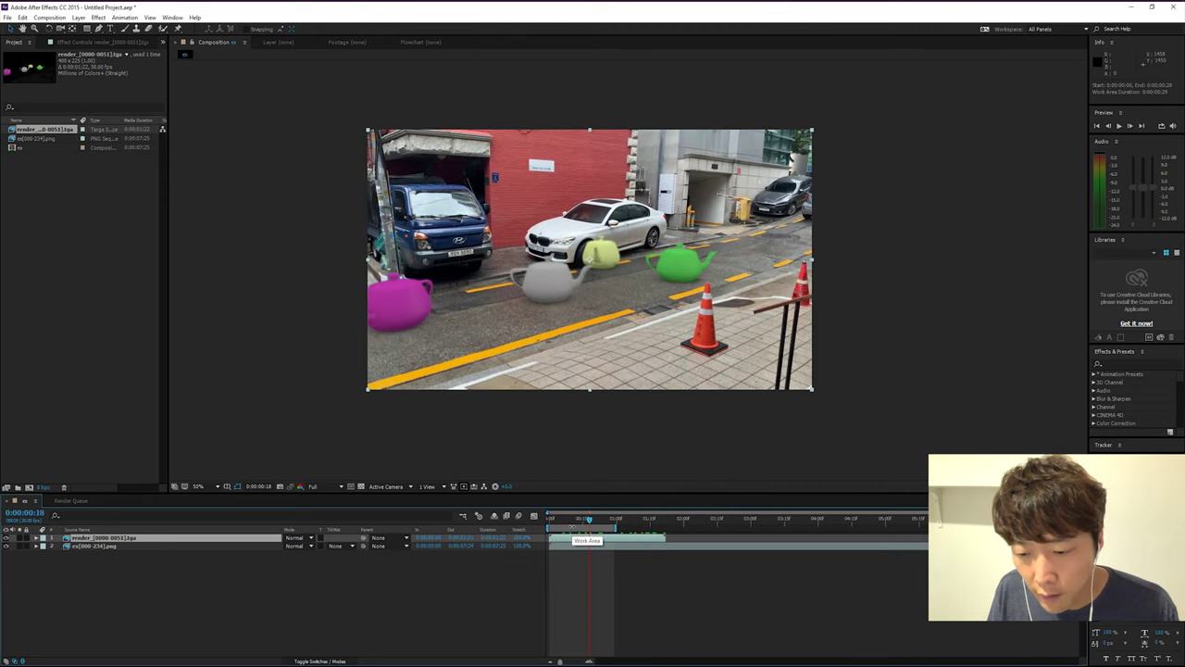
click(563, 523)
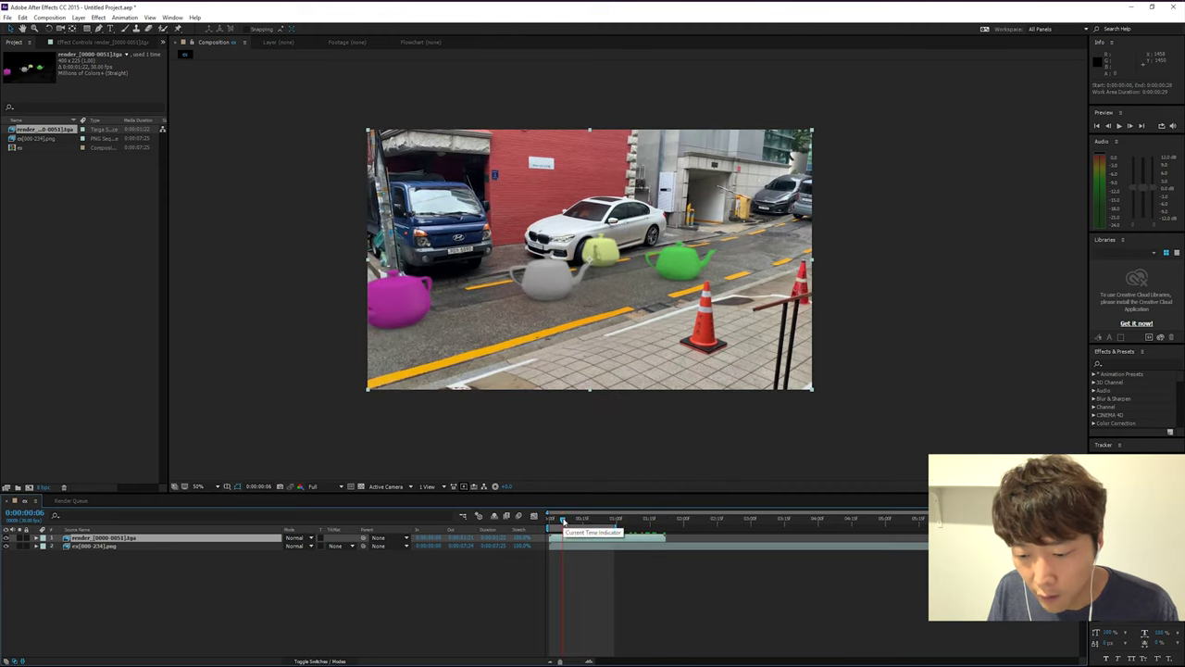
click(652, 520)
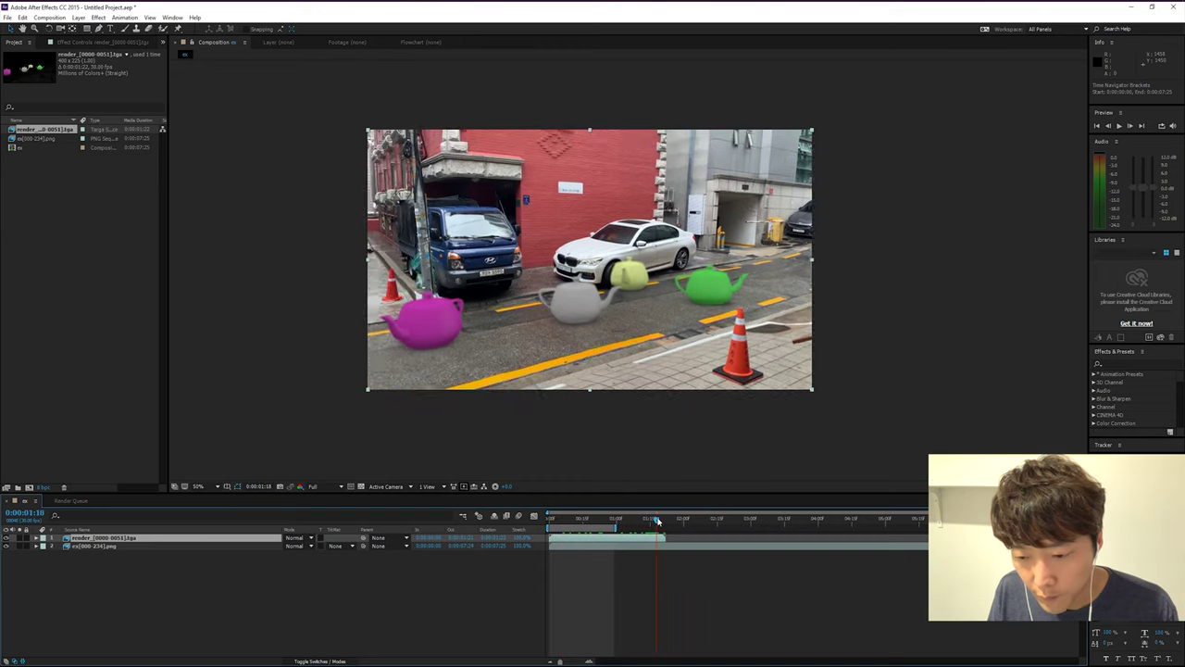
click(640, 522)
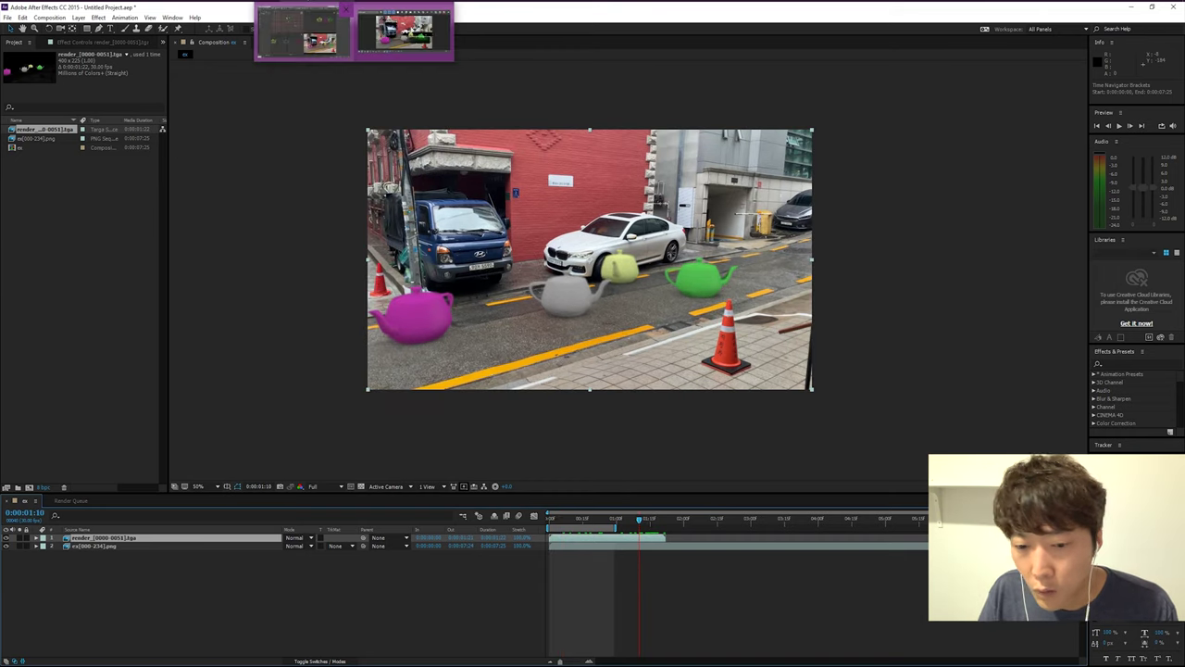
In 3ds Max, close the V-Ray frame buffer and cancel the animation render near frame 105
click(306, 28)
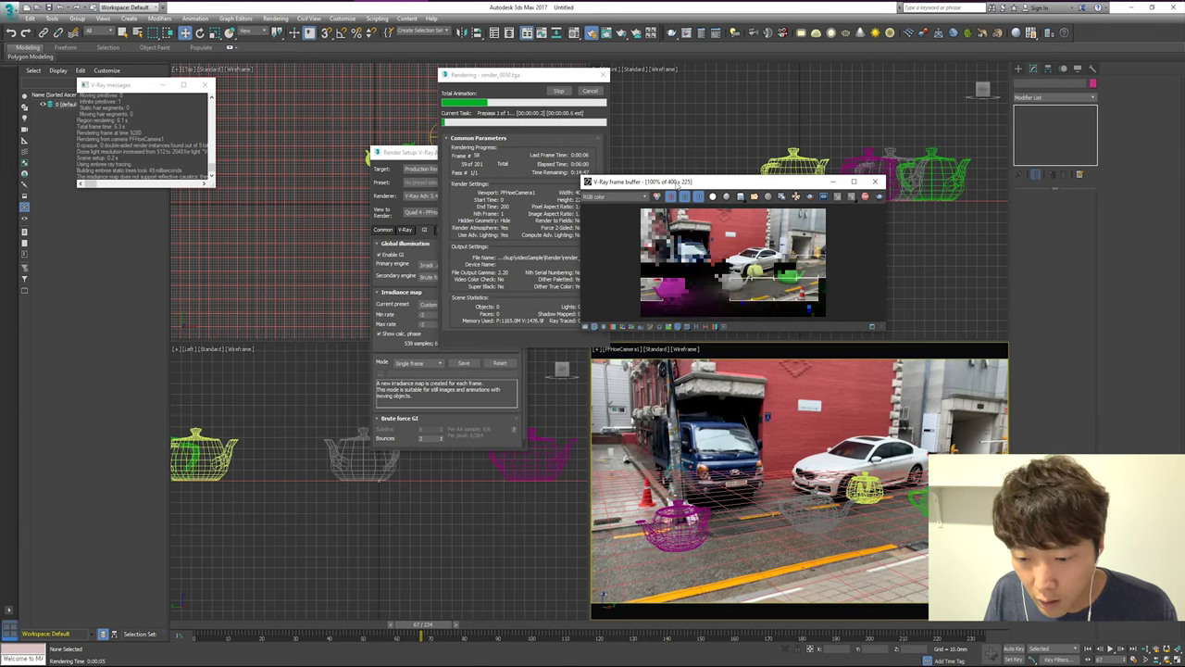
drag(712, 185, 800, 143)
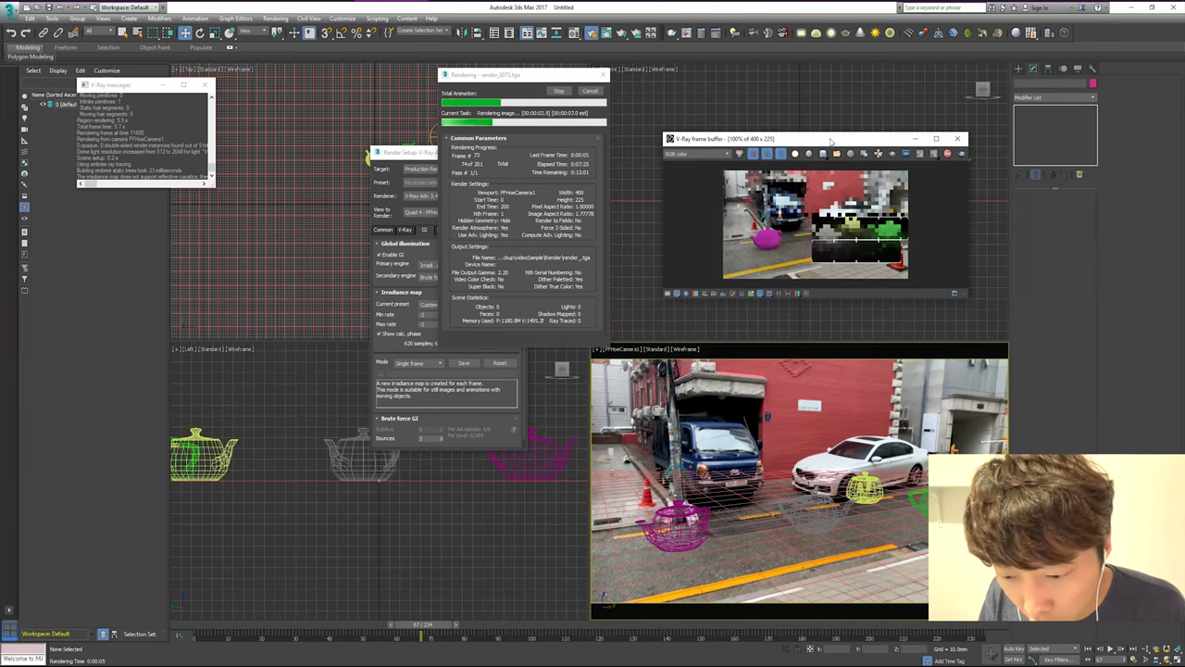
drag(834, 139, 807, 113)
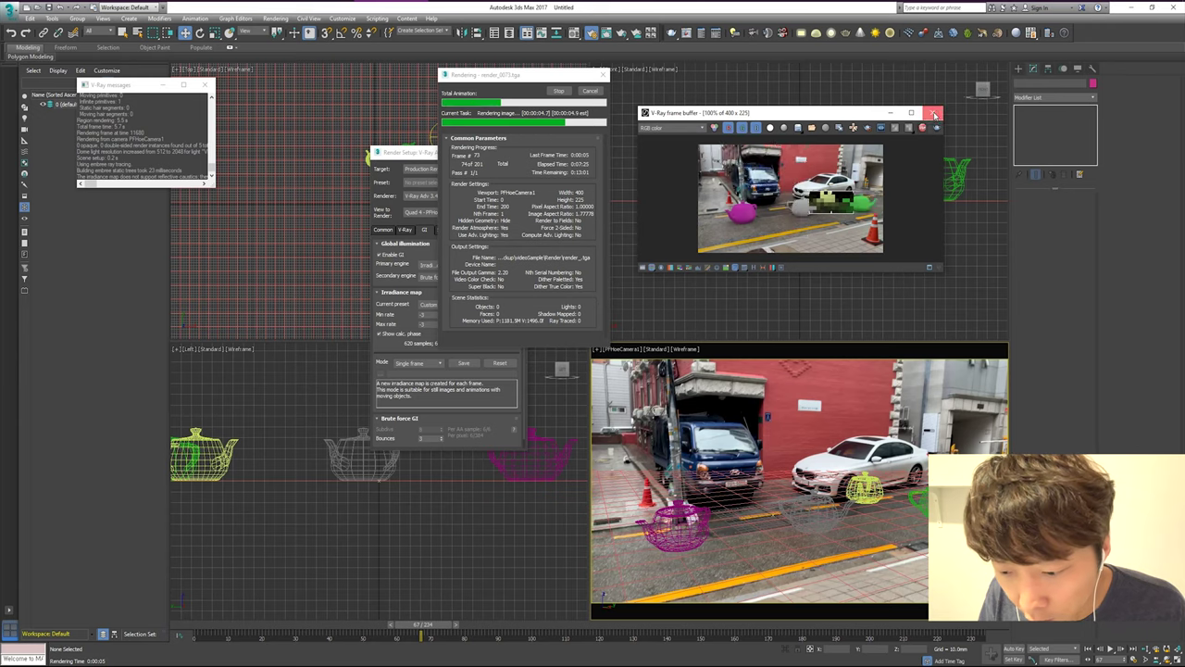
click(933, 112)
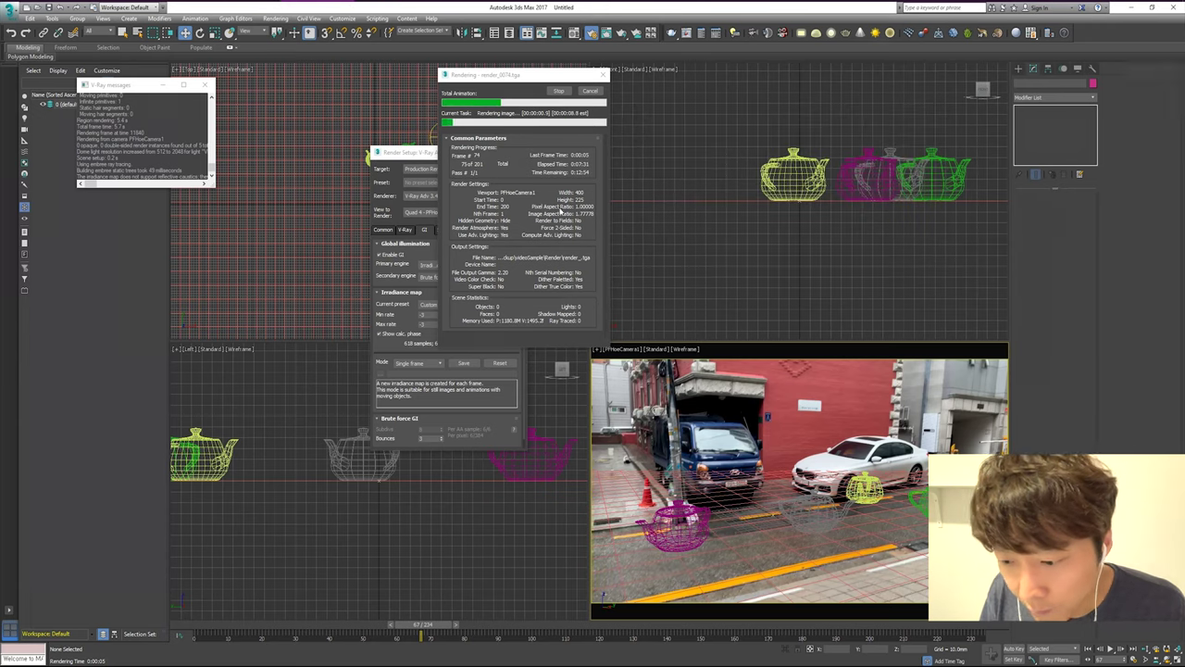
drag(524, 77, 615, 144)
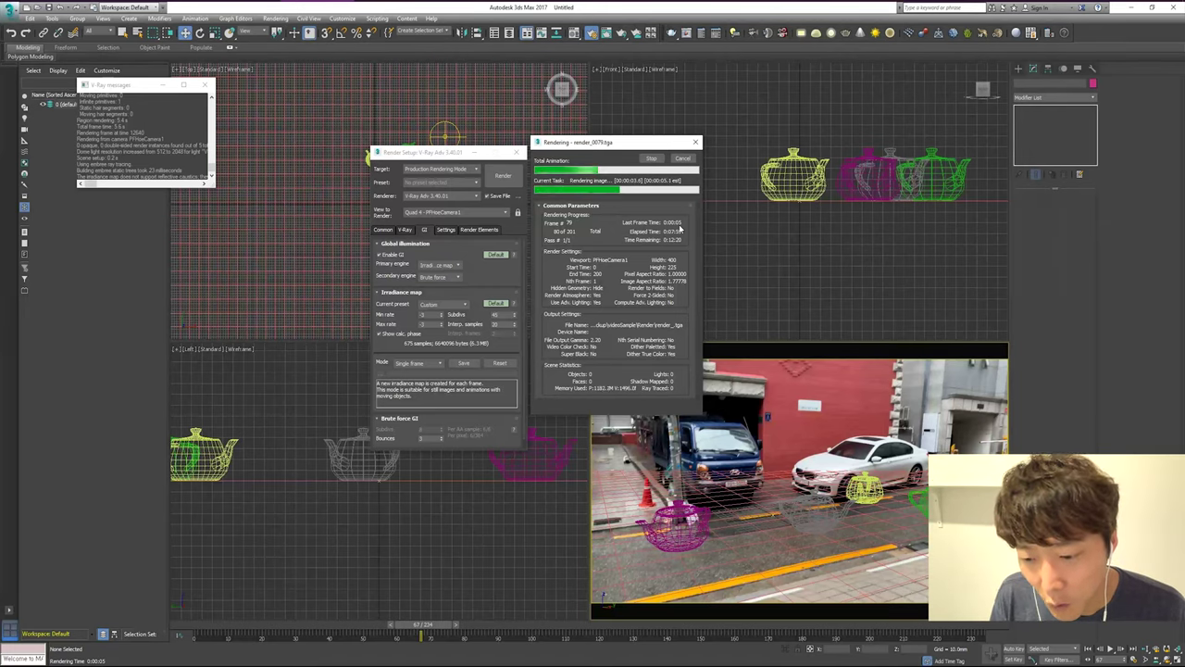
drag(602, 145, 609, 157)
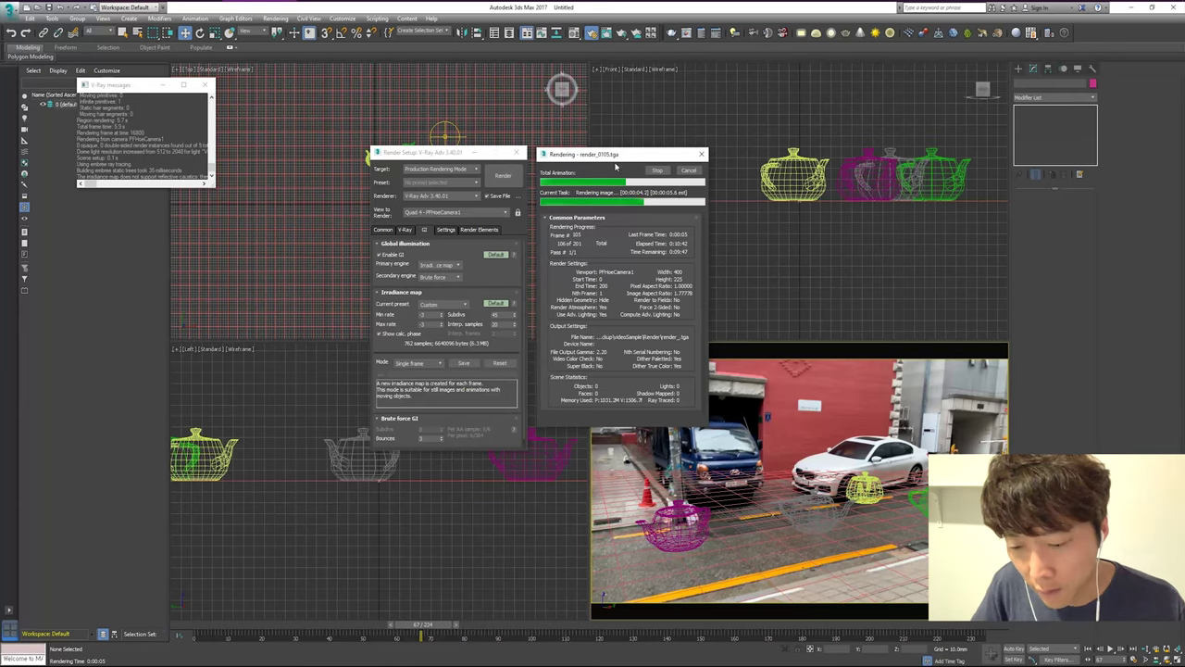
click(689, 170)
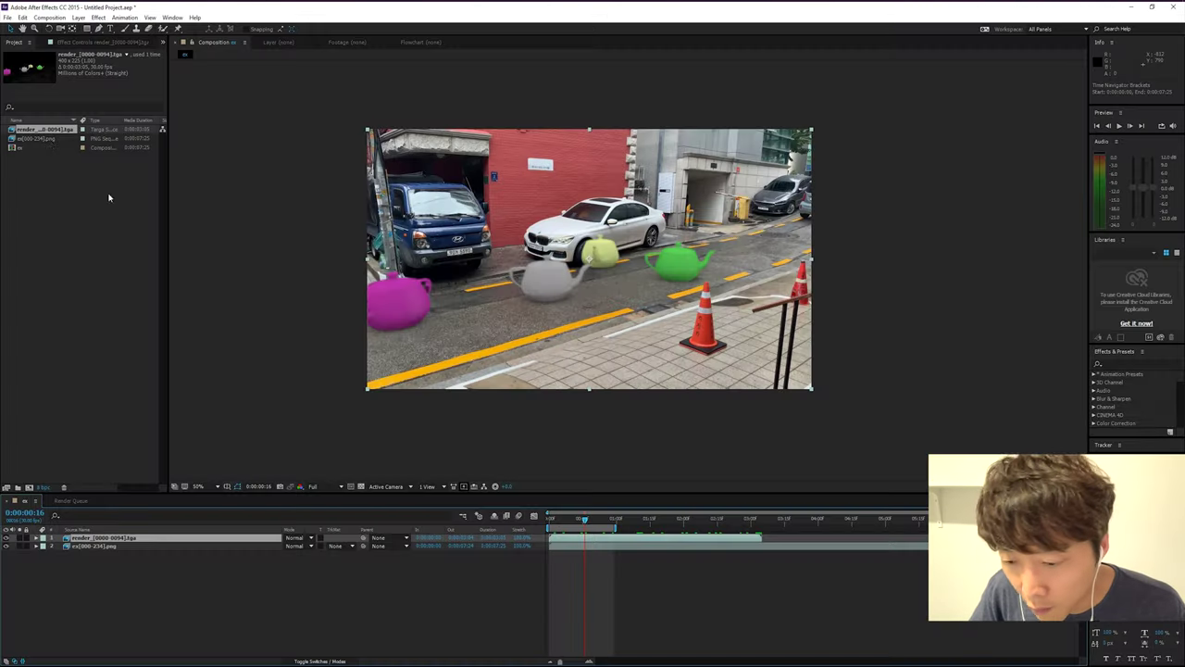
Reload the teapot footage to frame 105 and end the work area at 0:00:03:15
right_click(42, 134)
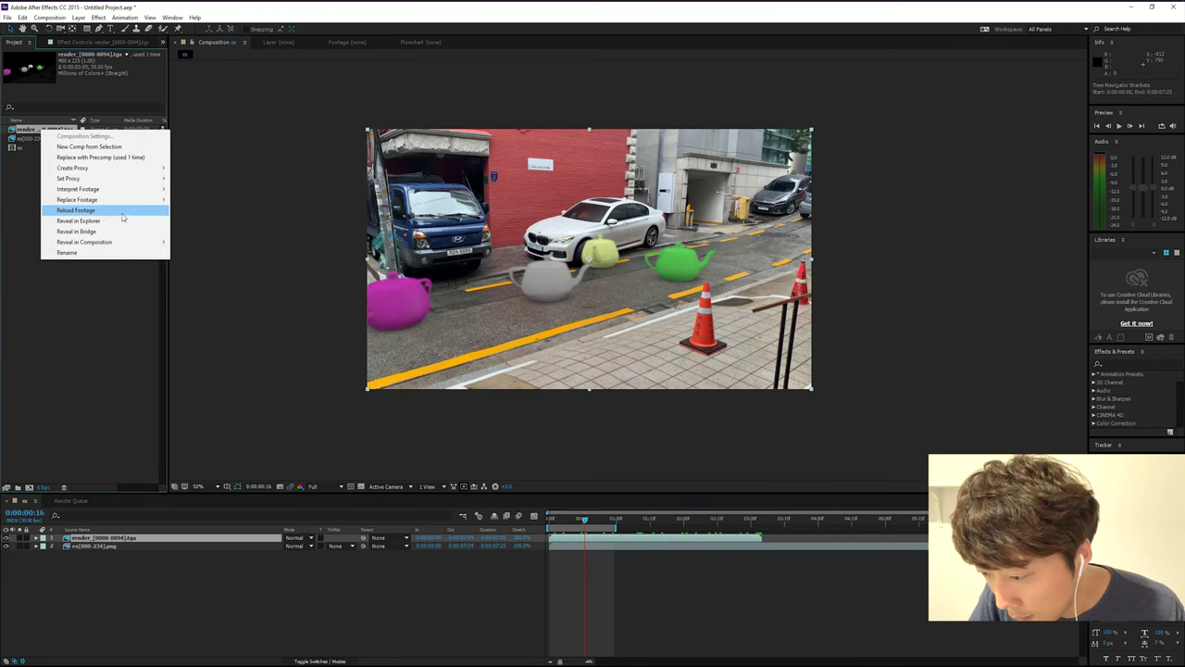
click(121, 212)
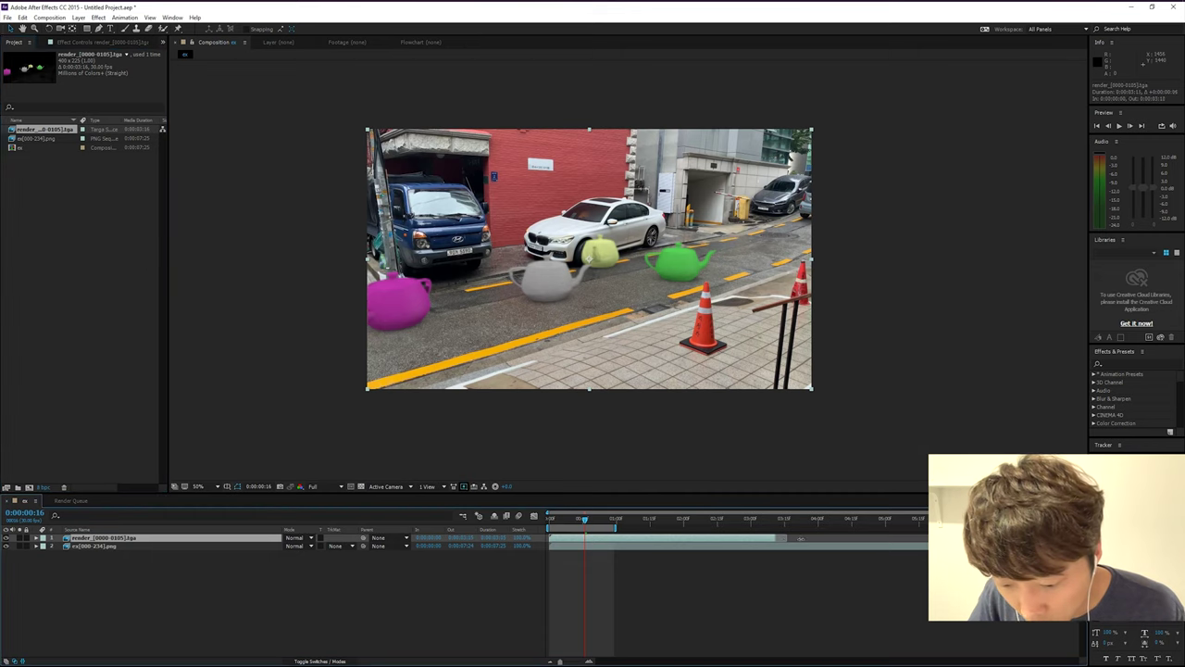
click(785, 520)
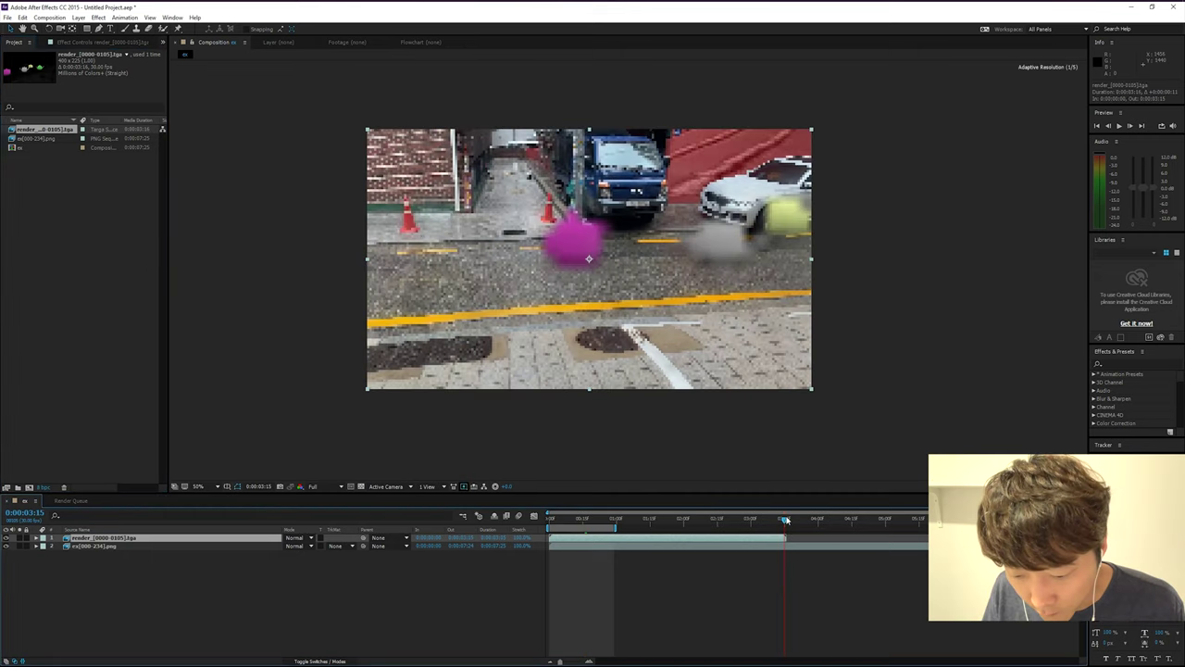
key(n)
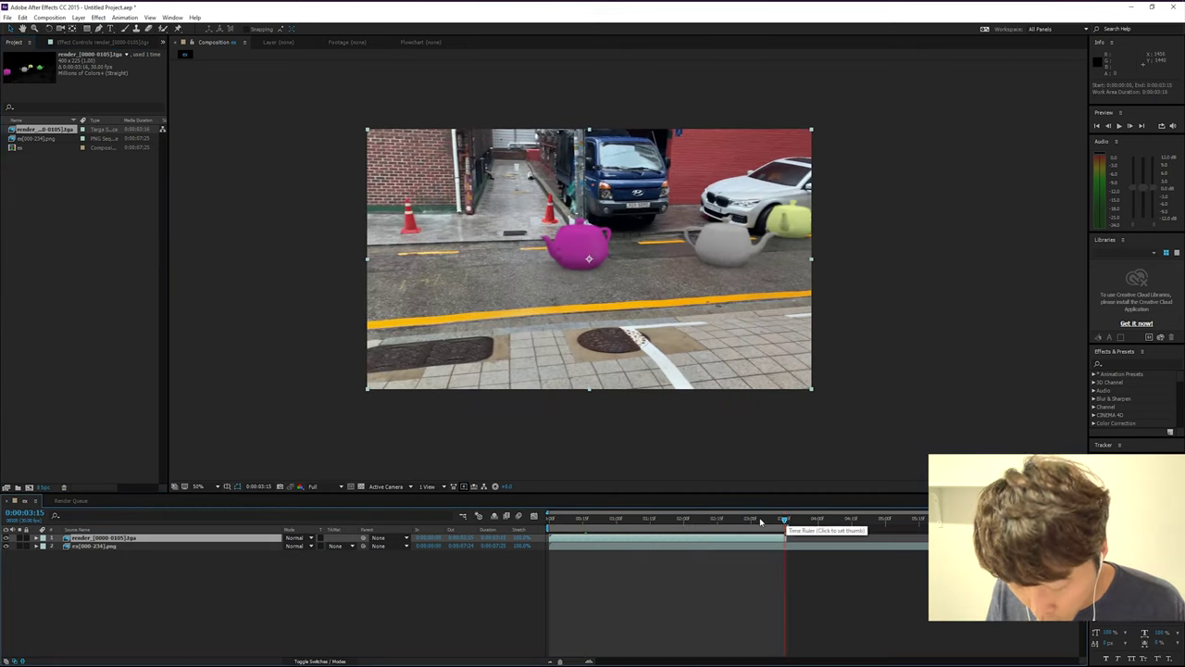
Preview the composite, reviewing the Preview panel's frame-skip options before playing it again
key(space)
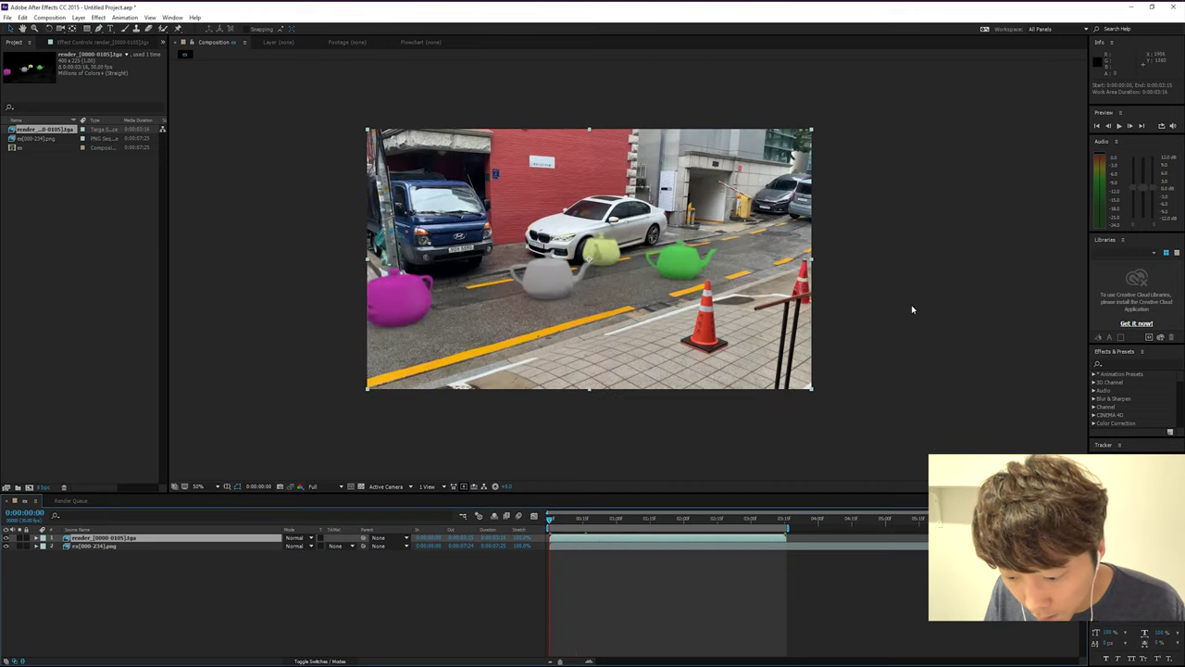
click(1119, 127)
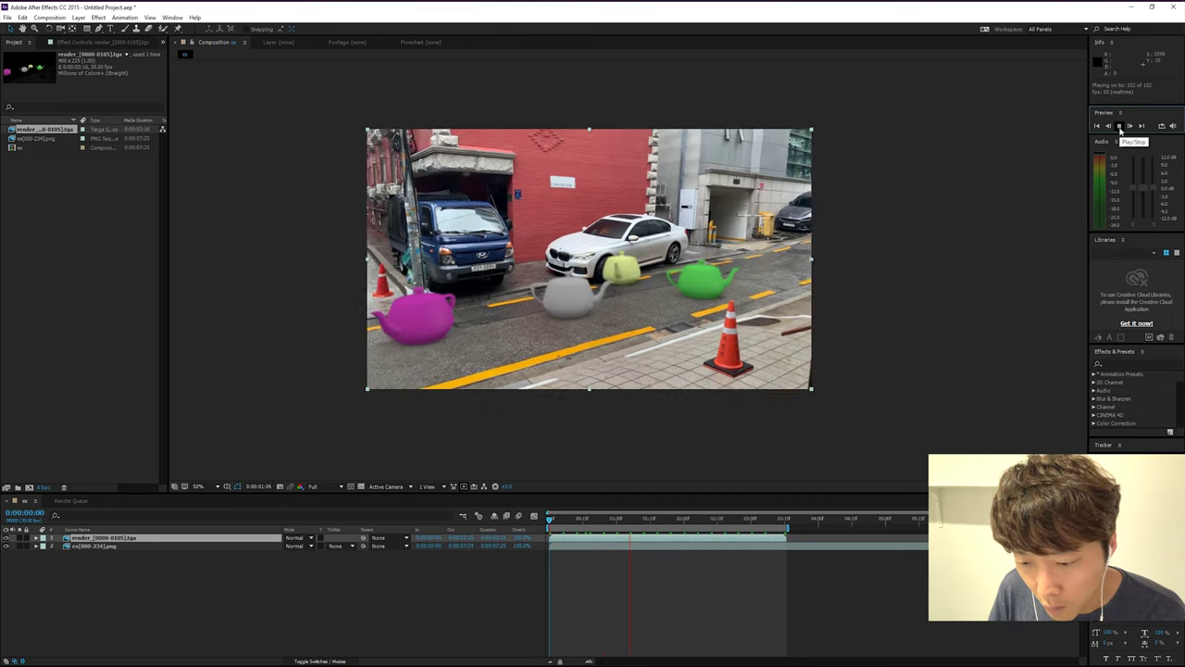
click(1122, 129)
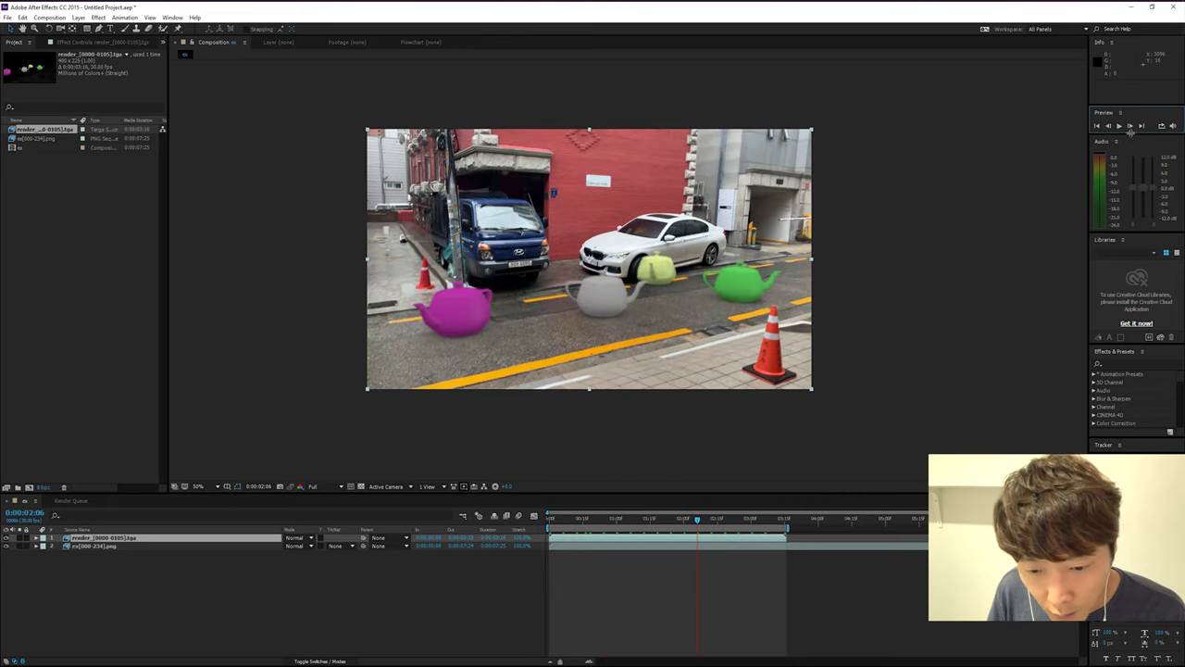
drag(1131, 136, 1140, 253)
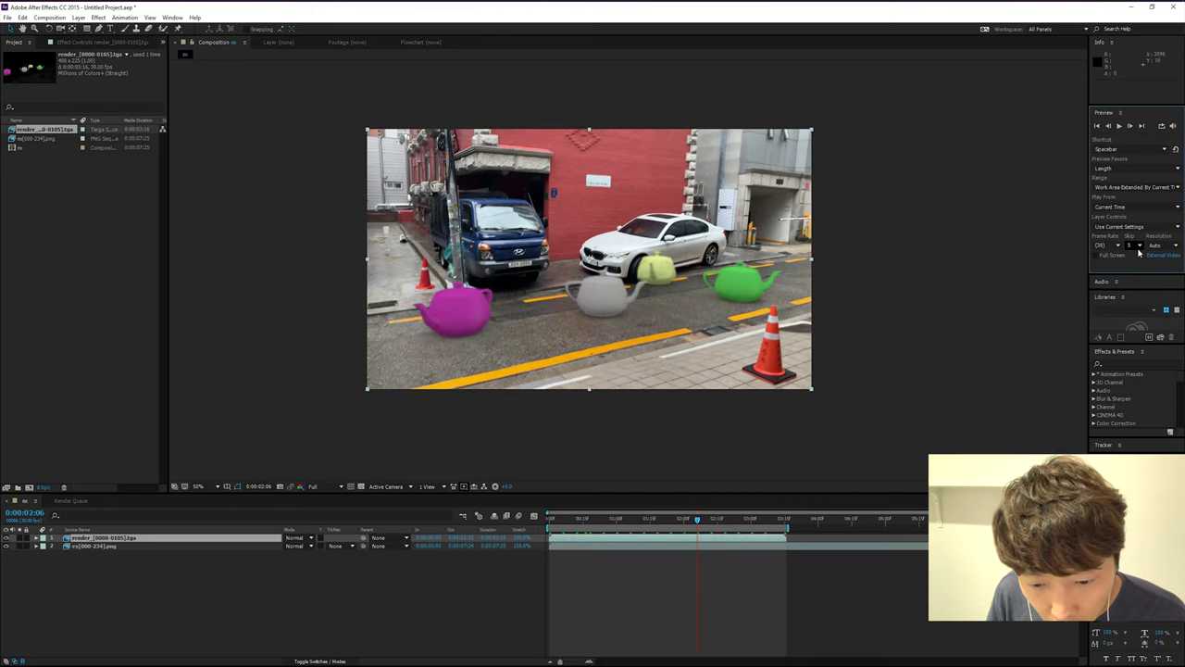
click(1140, 246)
click(1150, 259)
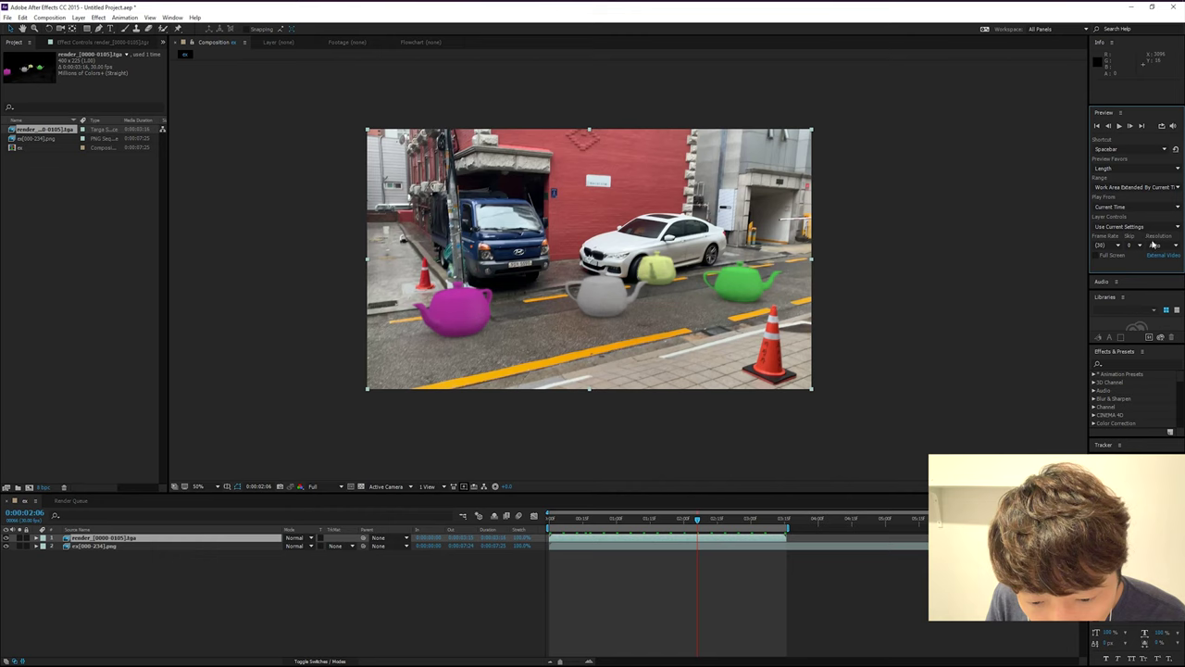
click(1120, 128)
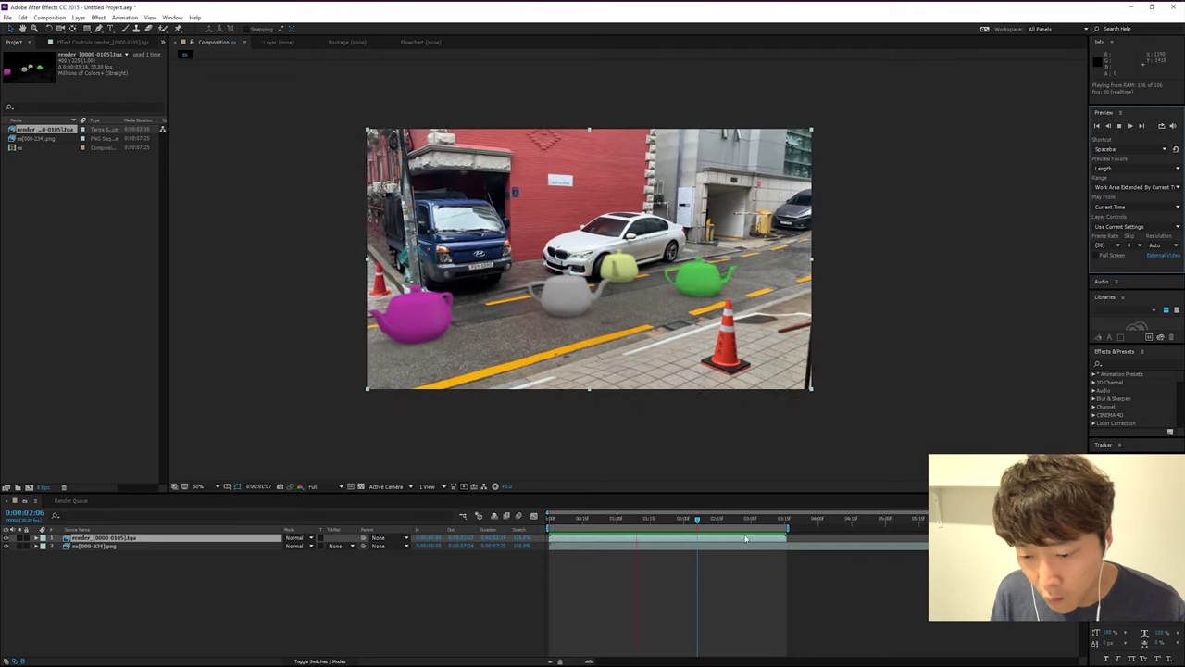
Stop playback at 0:00:01:14 and duplicate the teapot render layer
click(769, 521)
drag(771, 523, 649, 520)
click(648, 551)
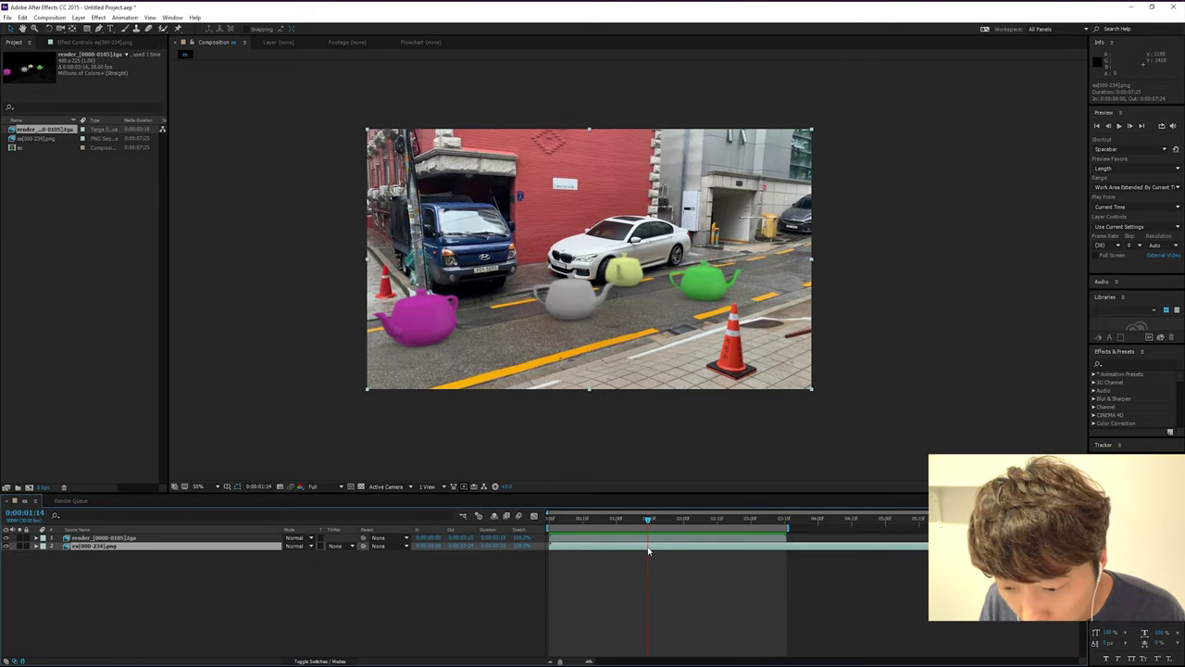
click(637, 540)
key(ctrl+d)
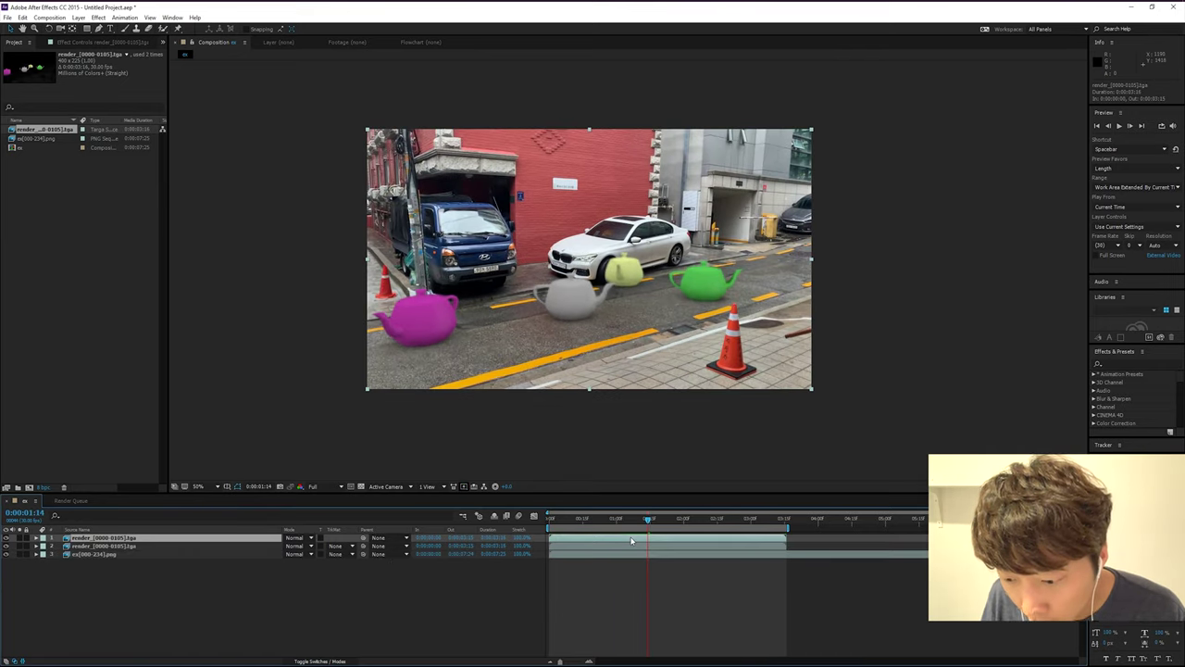
Set the top teapot copy to Screen blend mode with 70% opacity
click(296, 537)
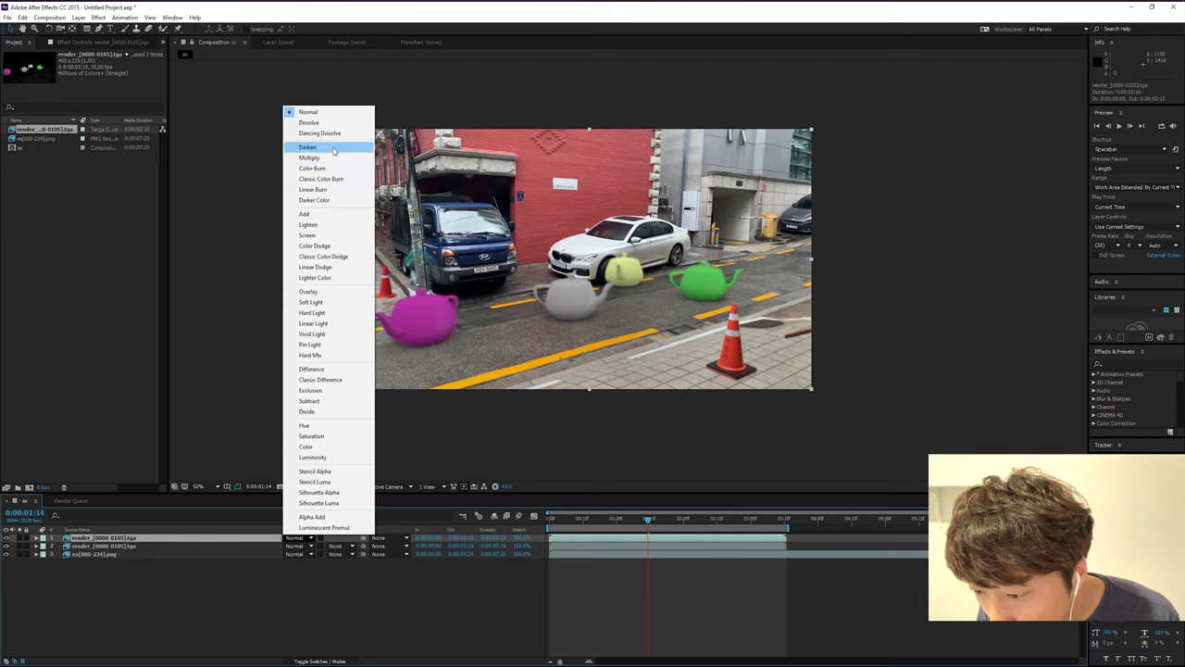
click(315, 235)
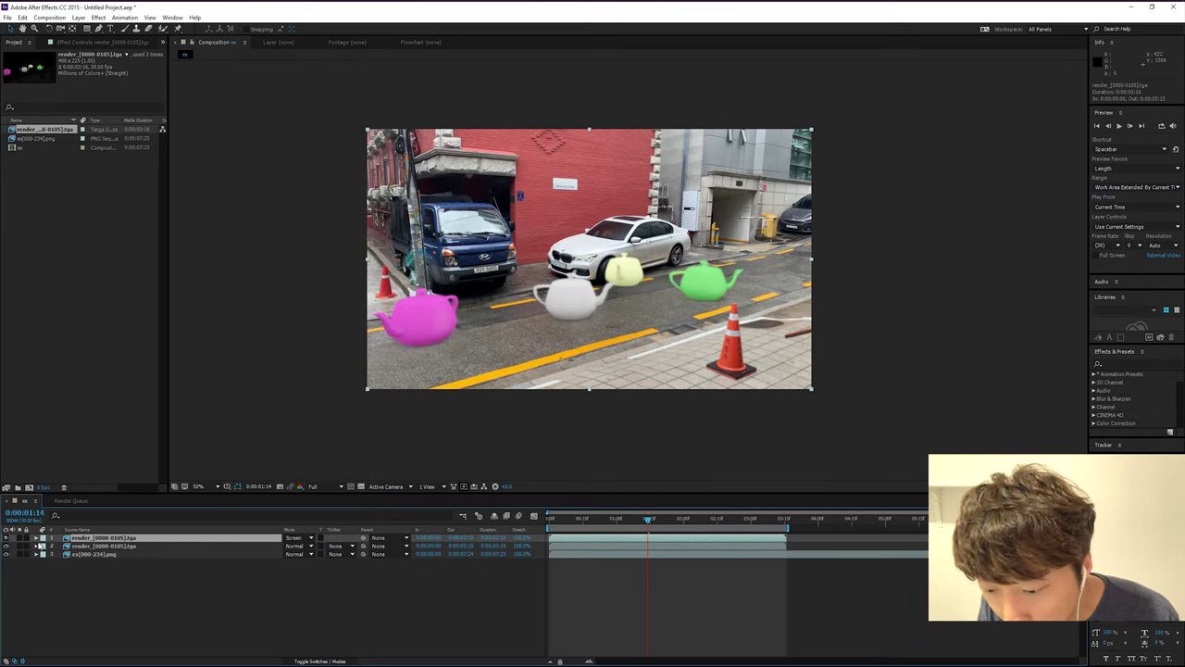
click(37, 539)
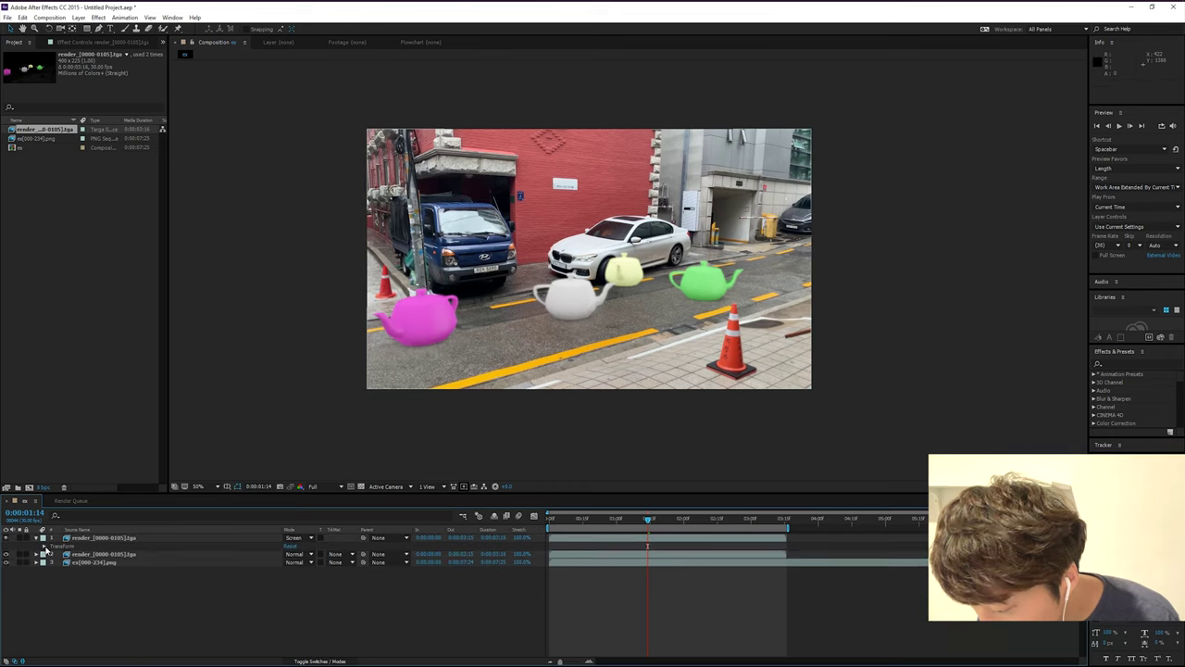
click(43, 547)
click(292, 588)
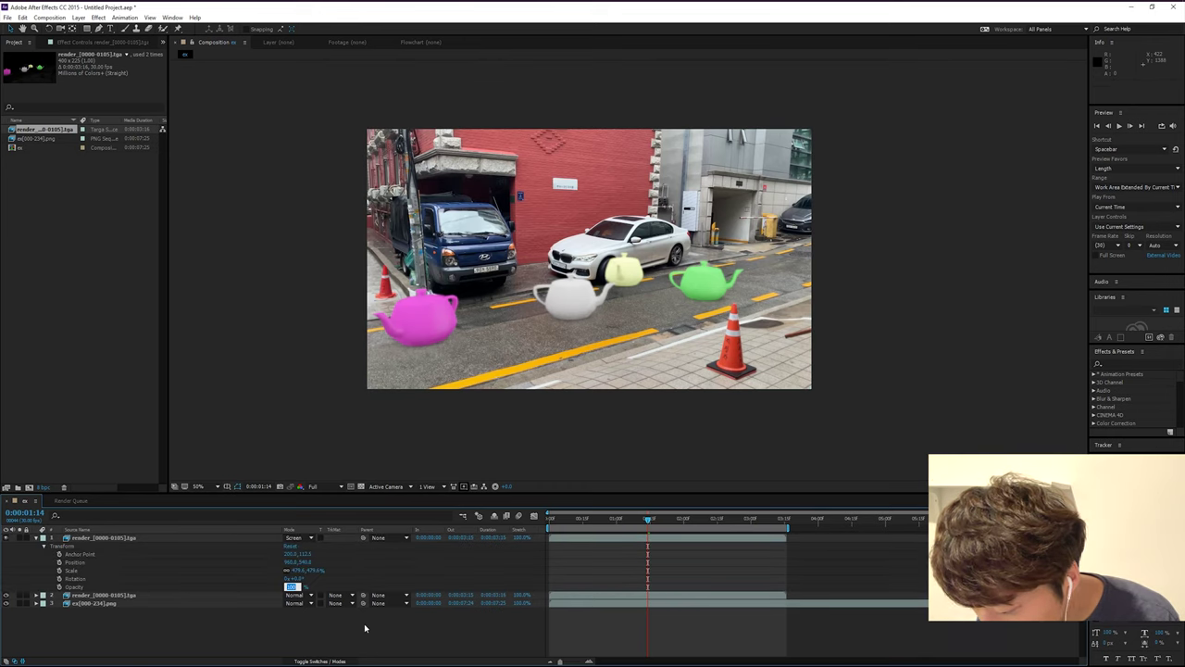
key(Return)
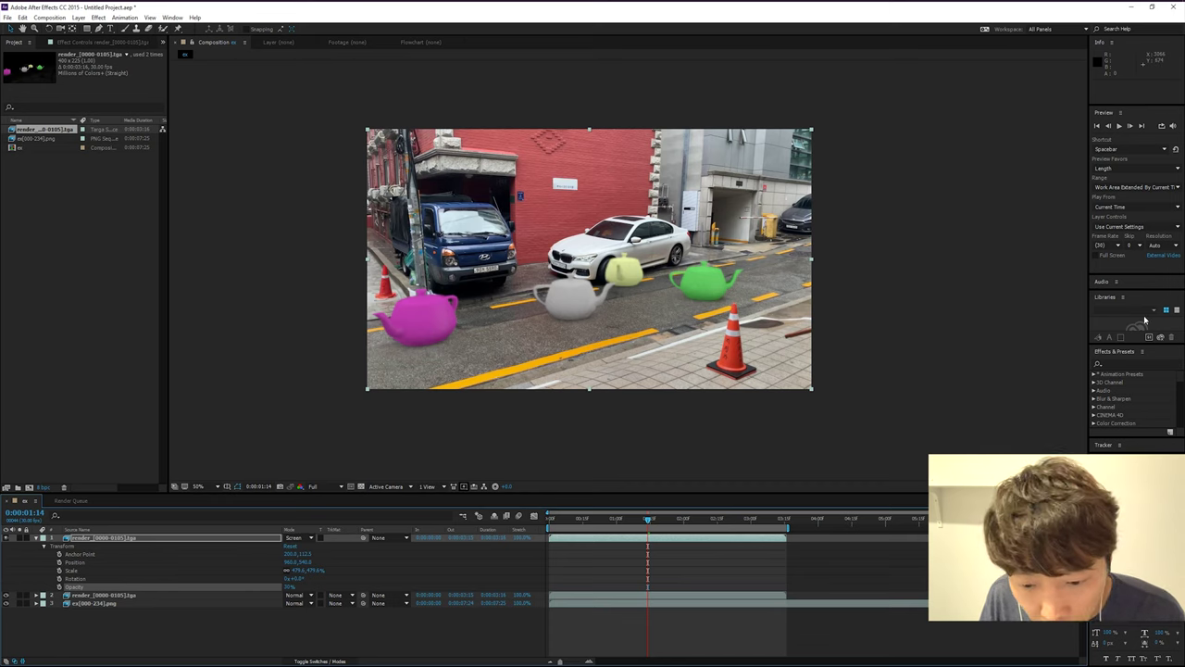
Find 'contrast' in Effects & Presets and apply Brightness & Contrast to the second teapot layer
click(1123, 363)
text(co)
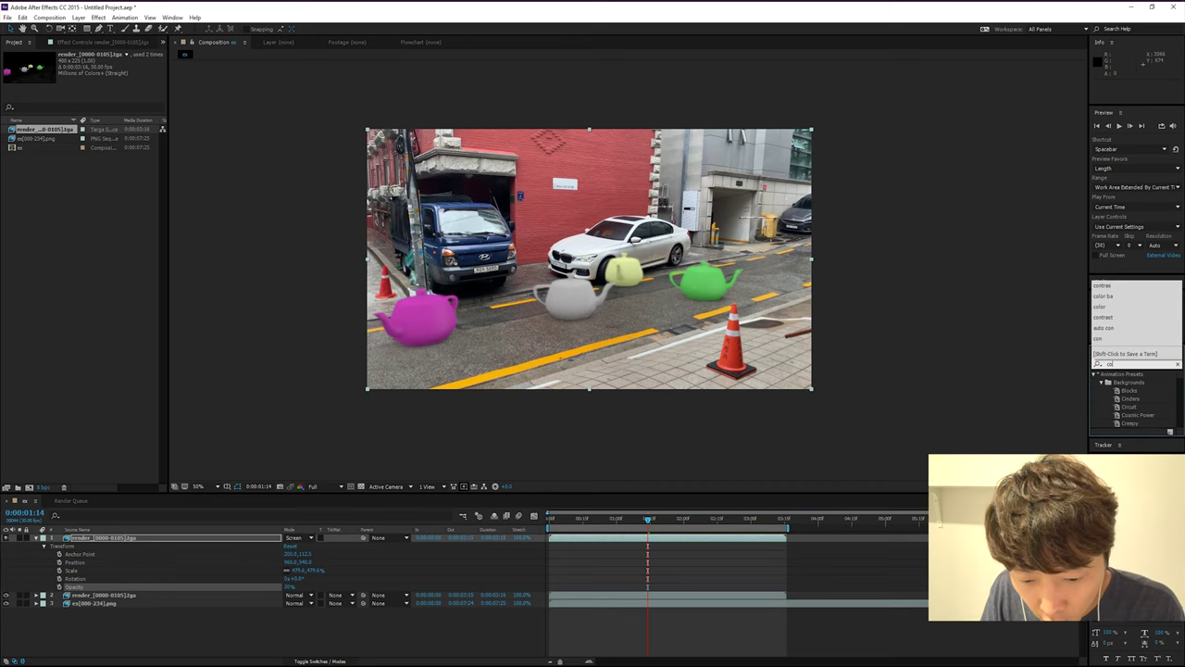
text(ntrast)
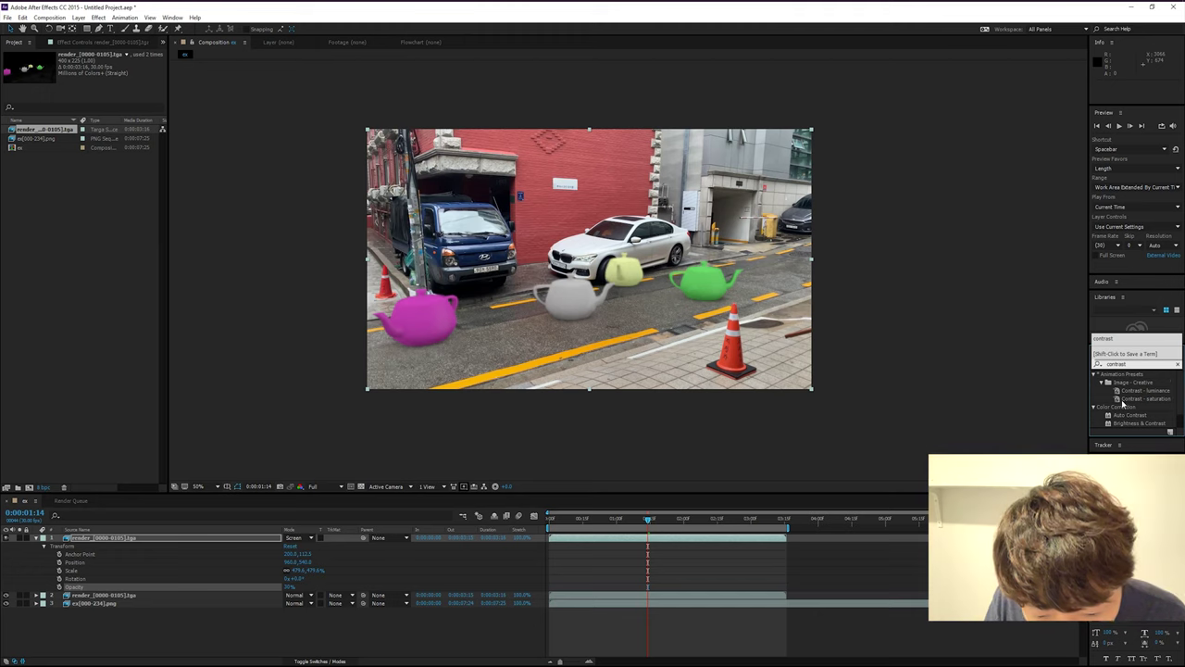
drag(1139, 423, 689, 602)
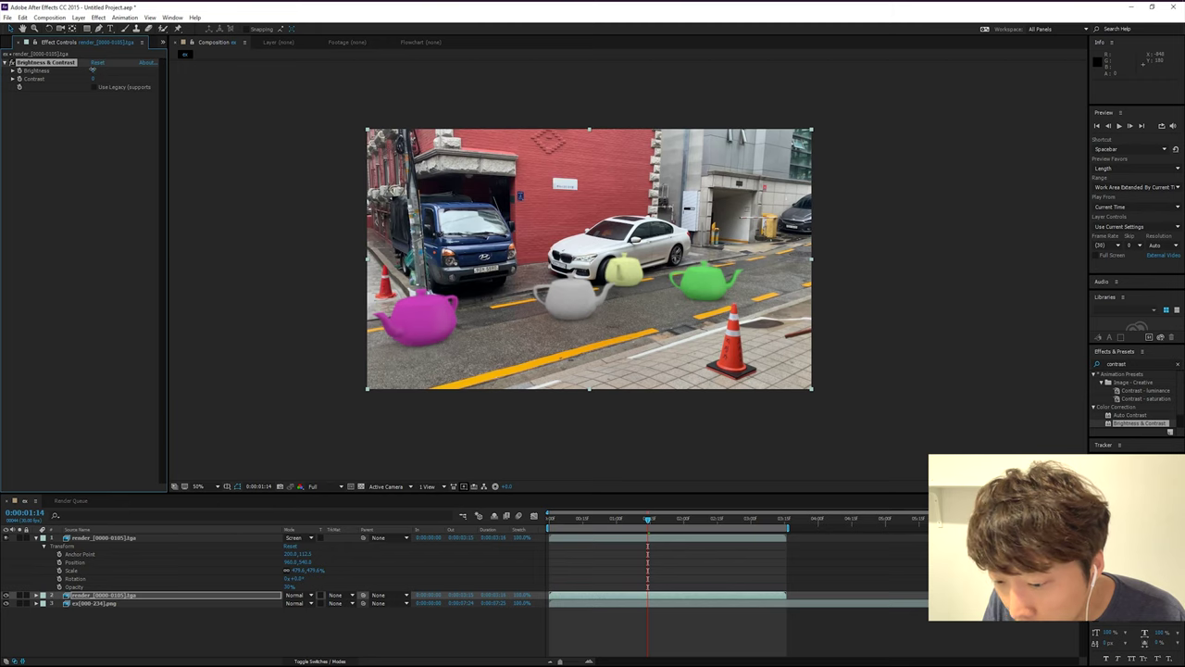
Lower the brightness and raise the contrast, then ready the top layer's opacity for editing
drag(92, 69, 95, 85)
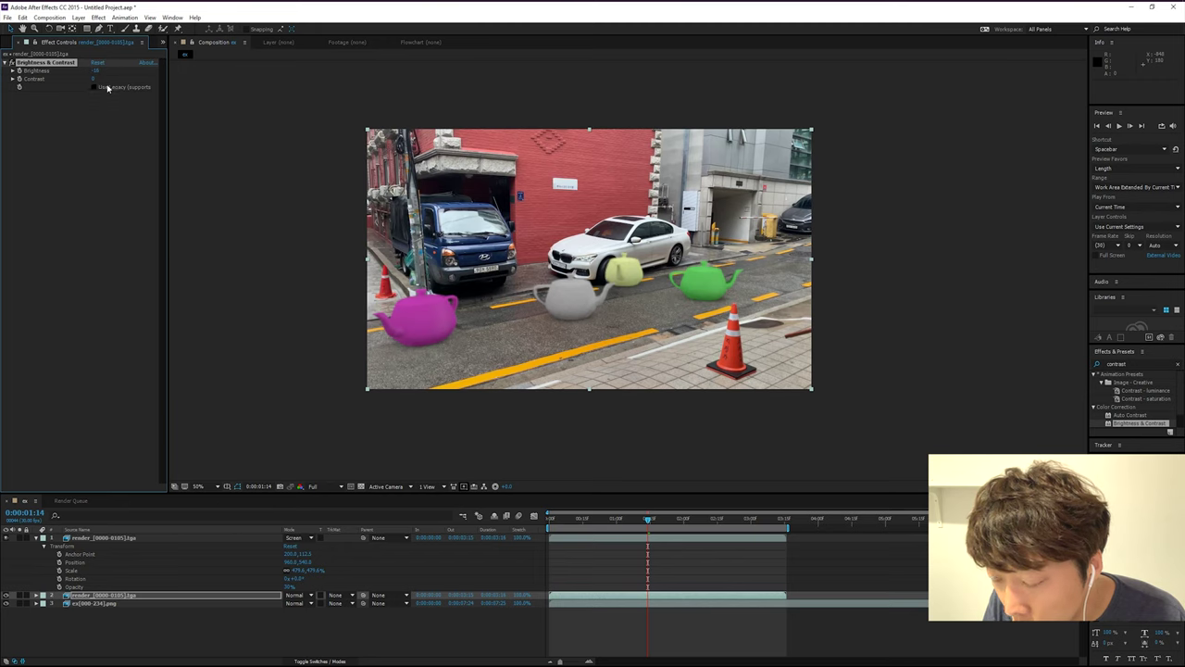
click(95, 84)
mouse_move(93, 80)
mouse_down()
mouse_move(105, 83)
mouse_move(84, 73)
mouse_up()
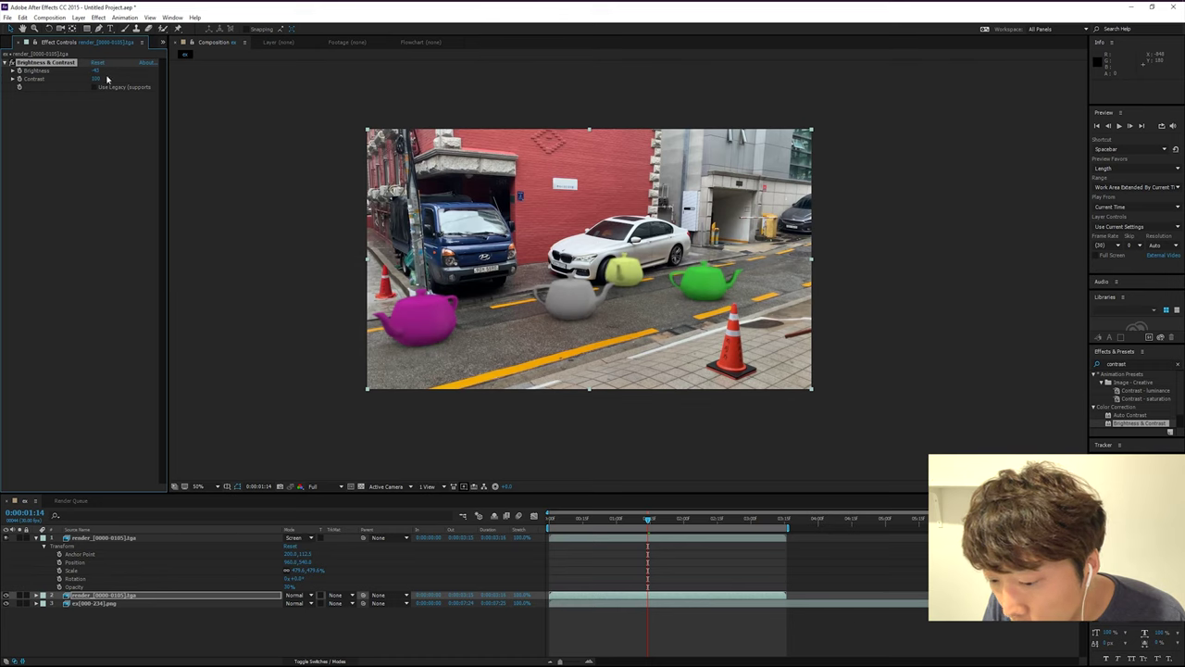
drag(96, 71, 102, 71)
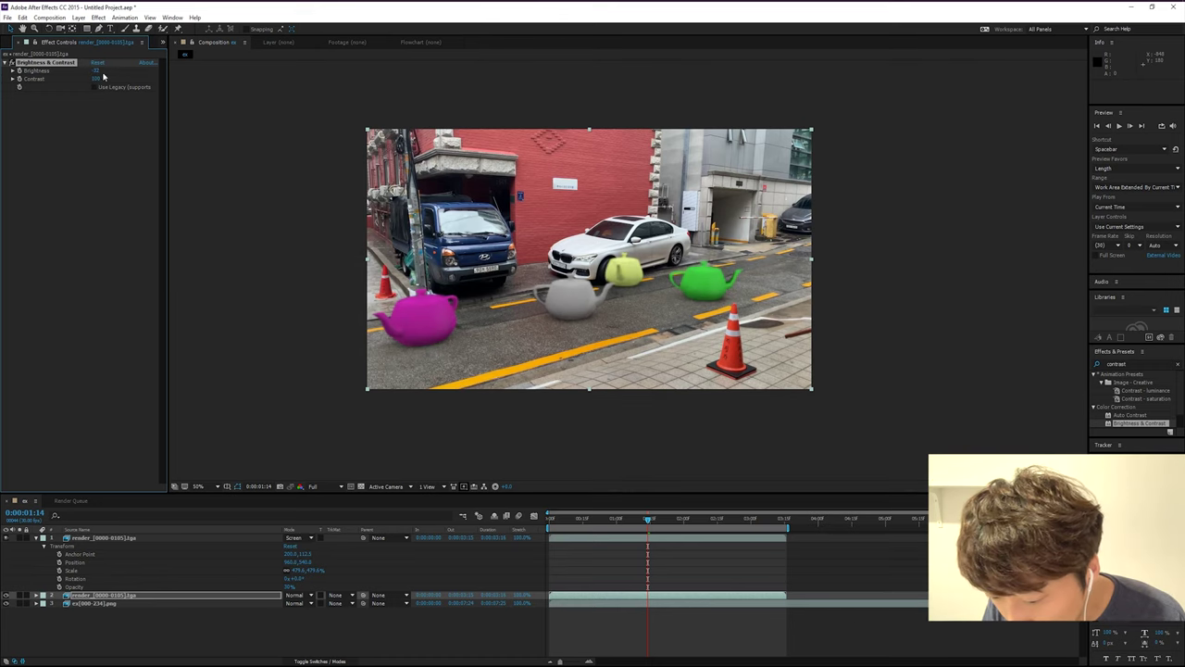
key(ctrl+Up)
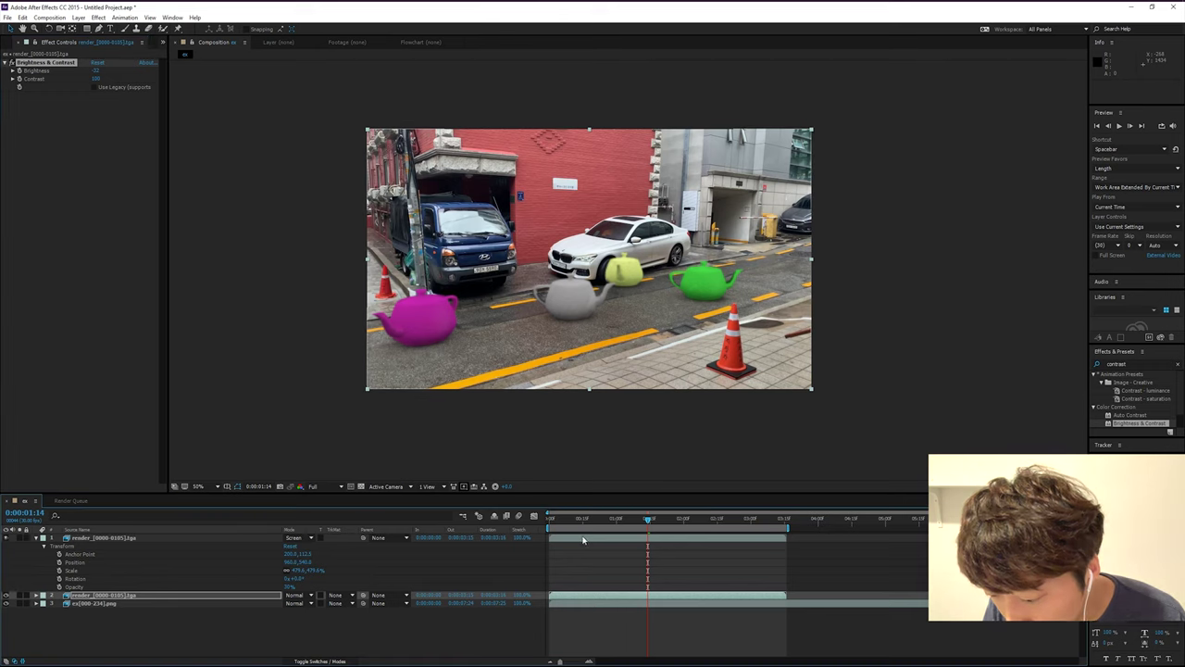
click(289, 587)
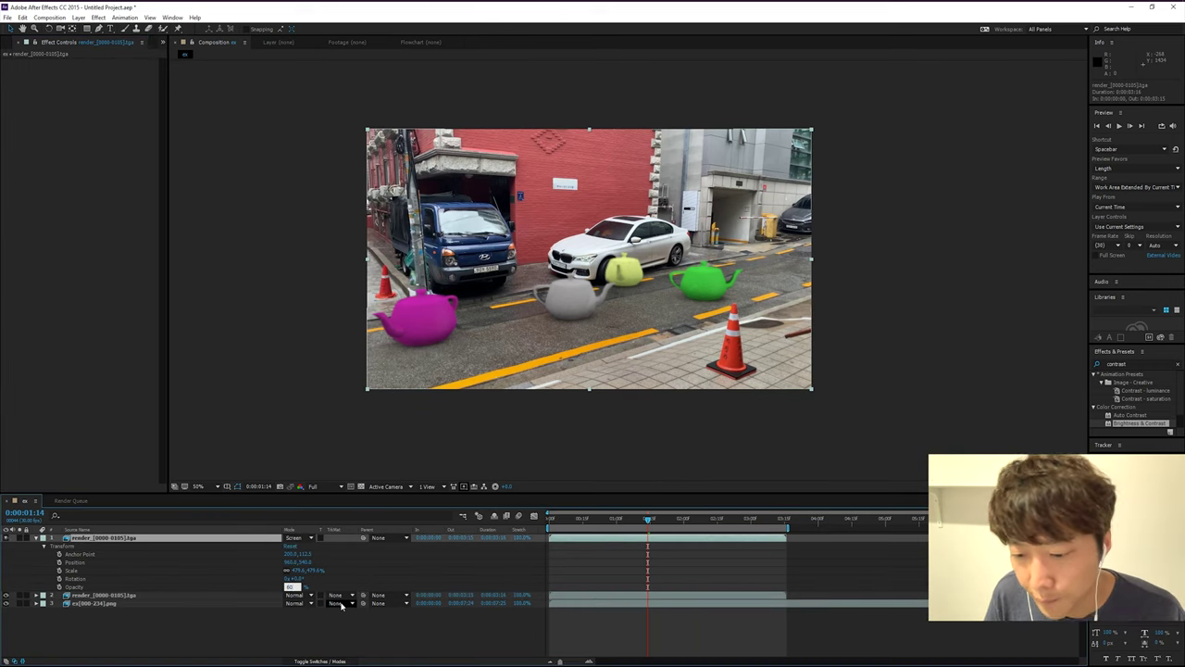
Set the top copy to 60% opacity, rewind to 0:00:00:00 and queue it in Adobe Media Encoder
text(60)
key(Return)
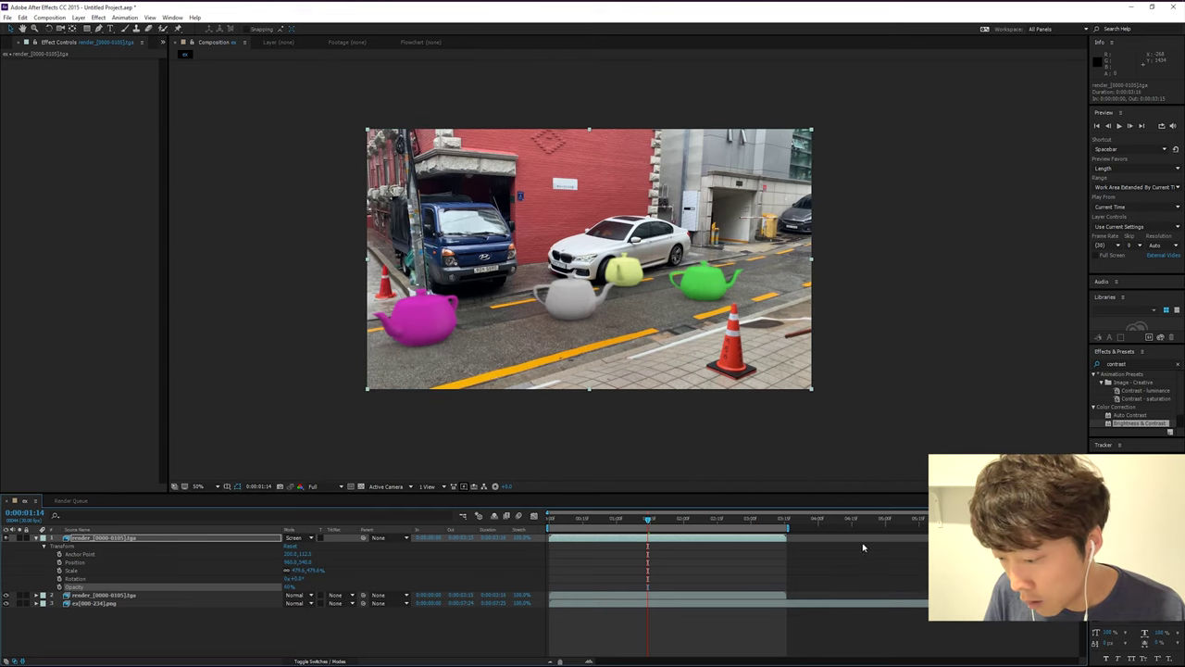
click(863, 547)
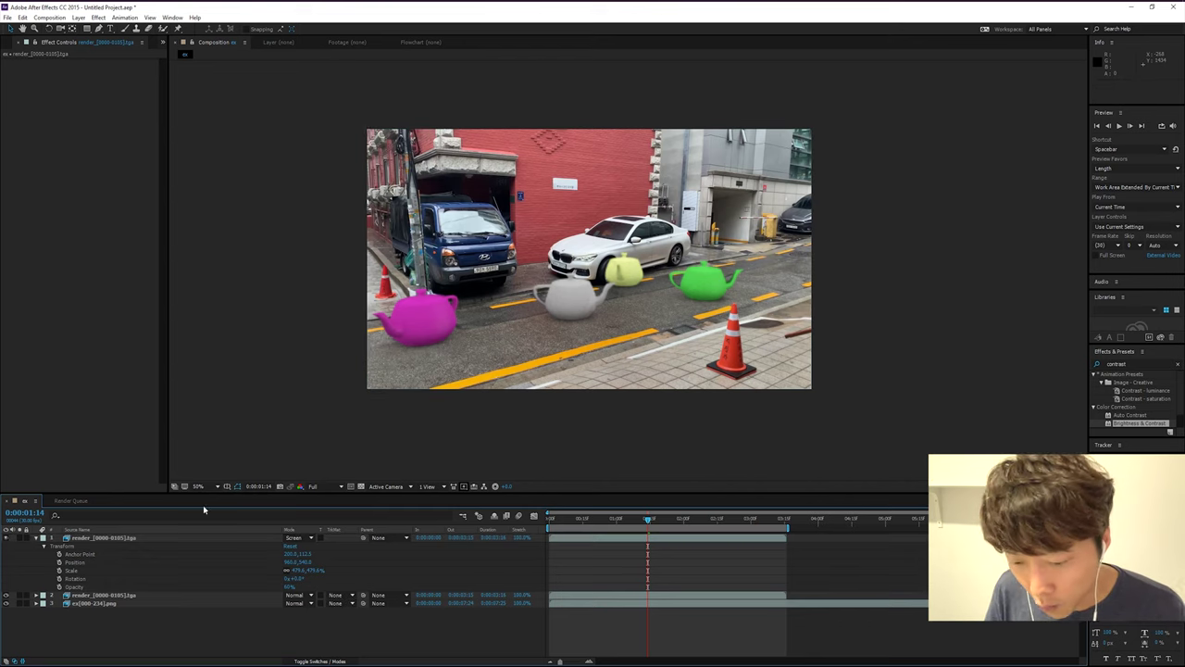
click(37, 538)
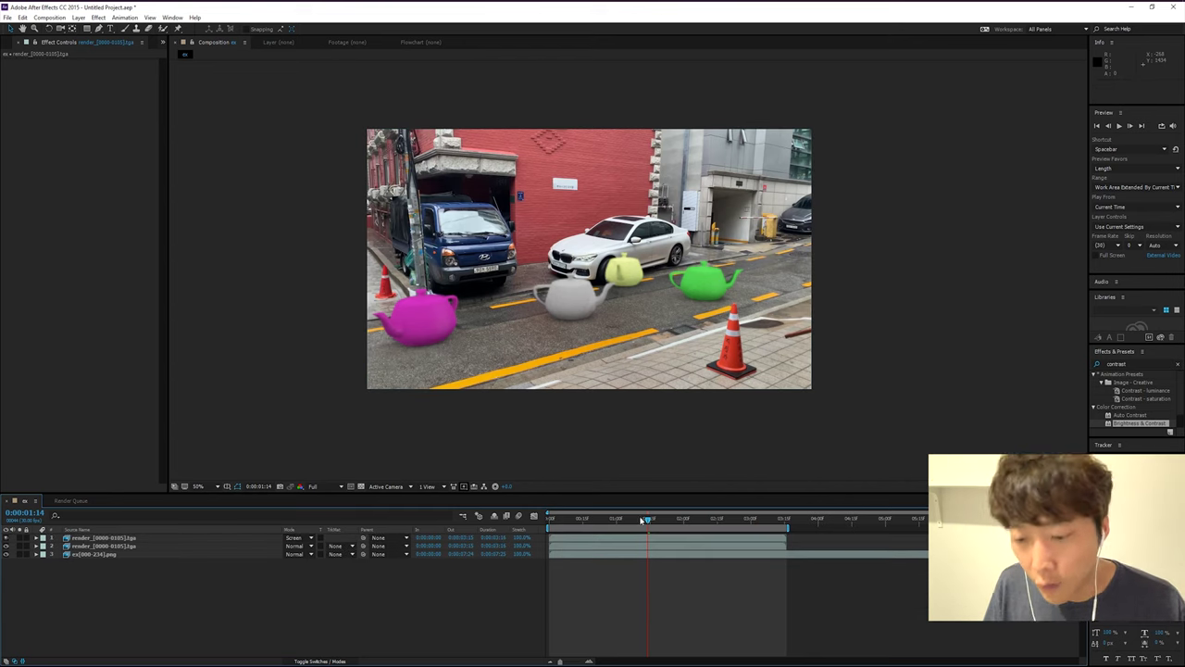
click(550, 519)
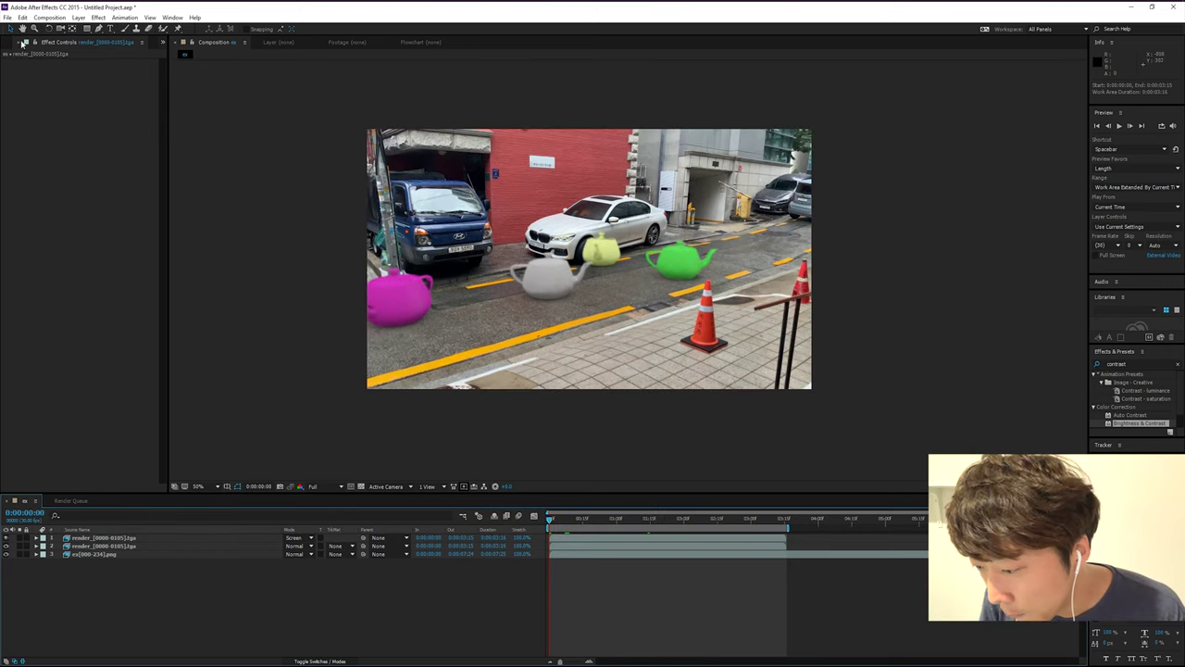
click(7, 18)
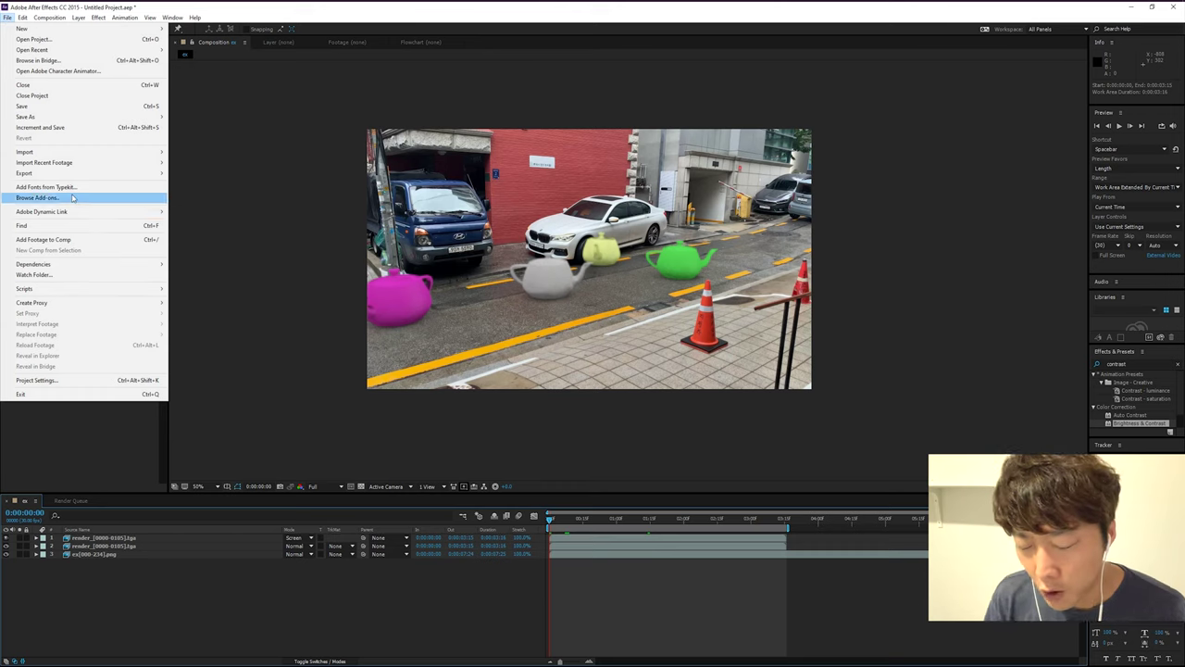
mouse_move(24, 173)
click(203, 172)
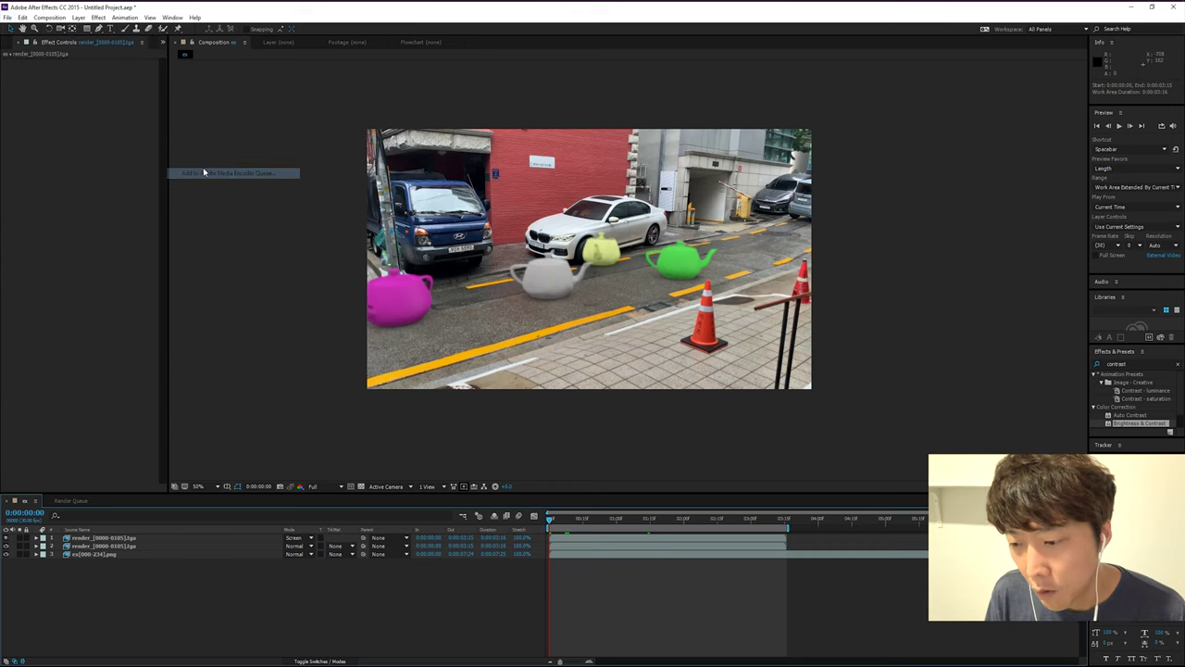
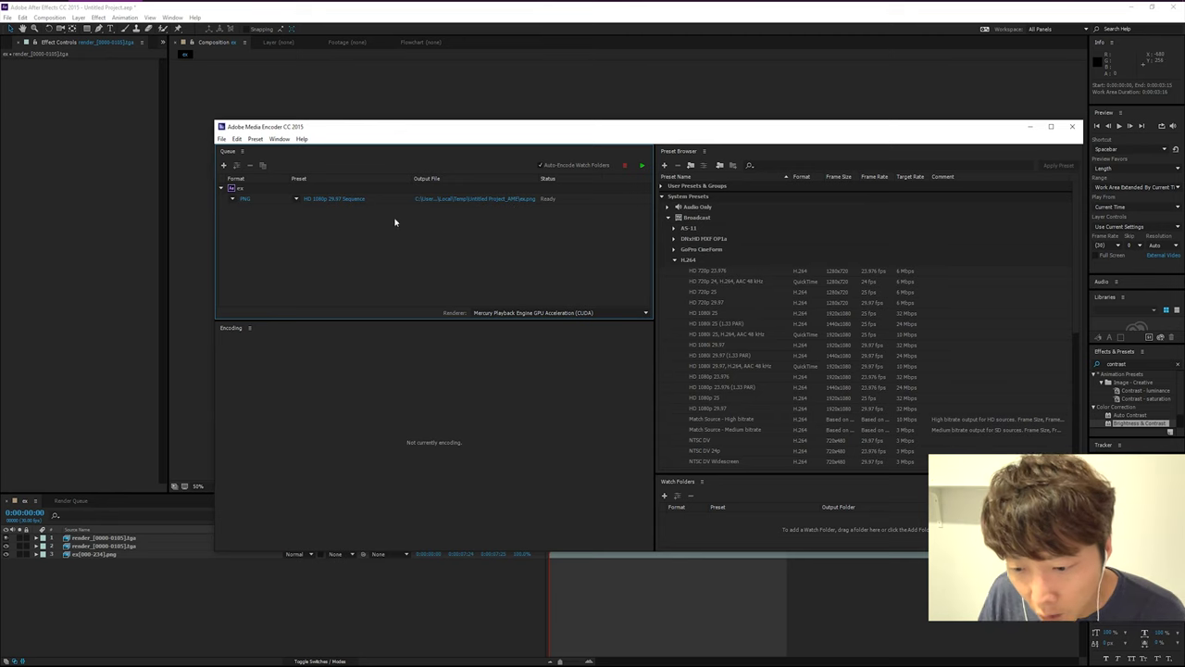
Search the Preset Browser for 'mp4', then clear the search to list all presets
scroll(732, 322, down, 2)
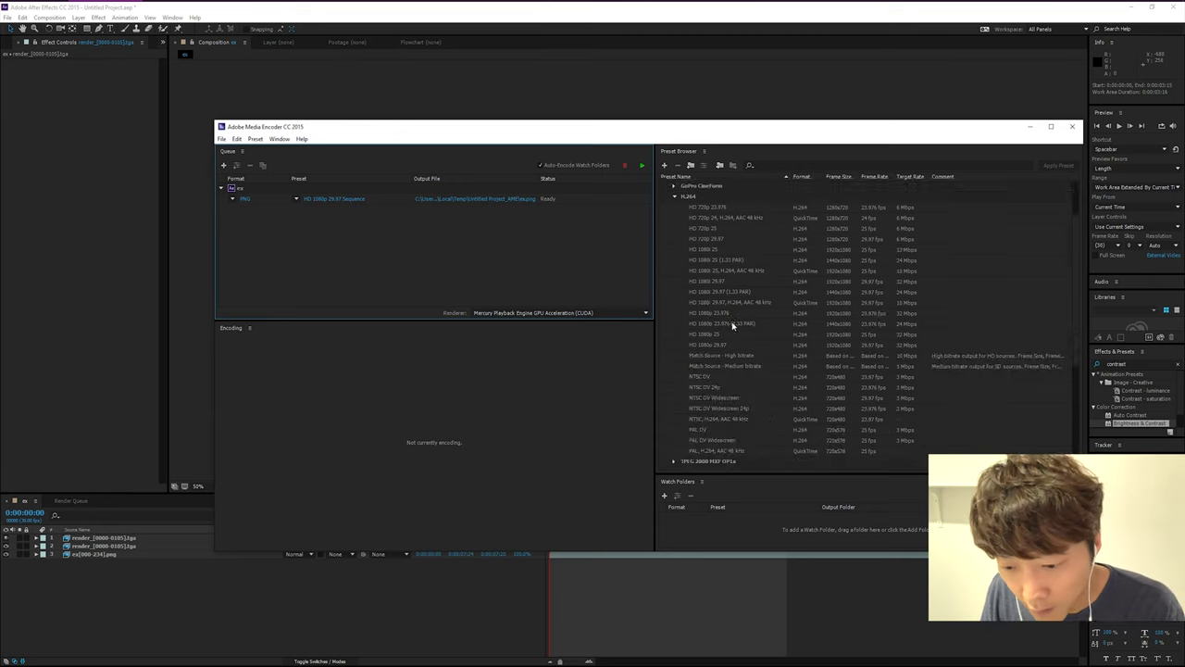
scroll(778, 260, up, 2)
click(789, 162)
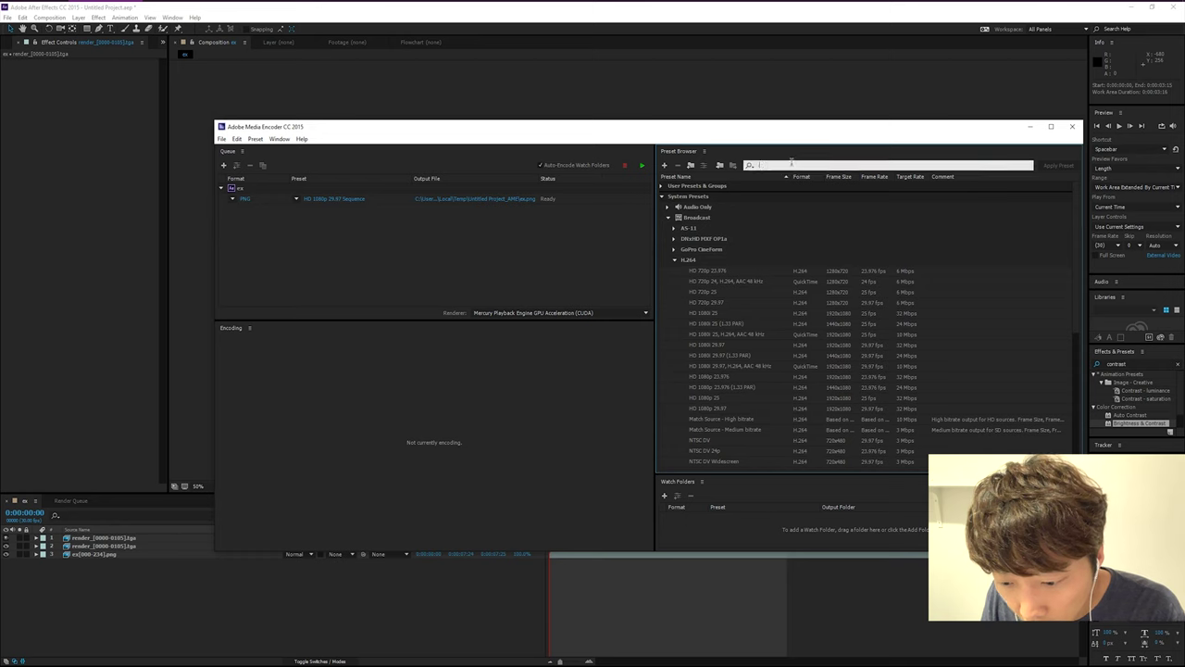
text(mp4)
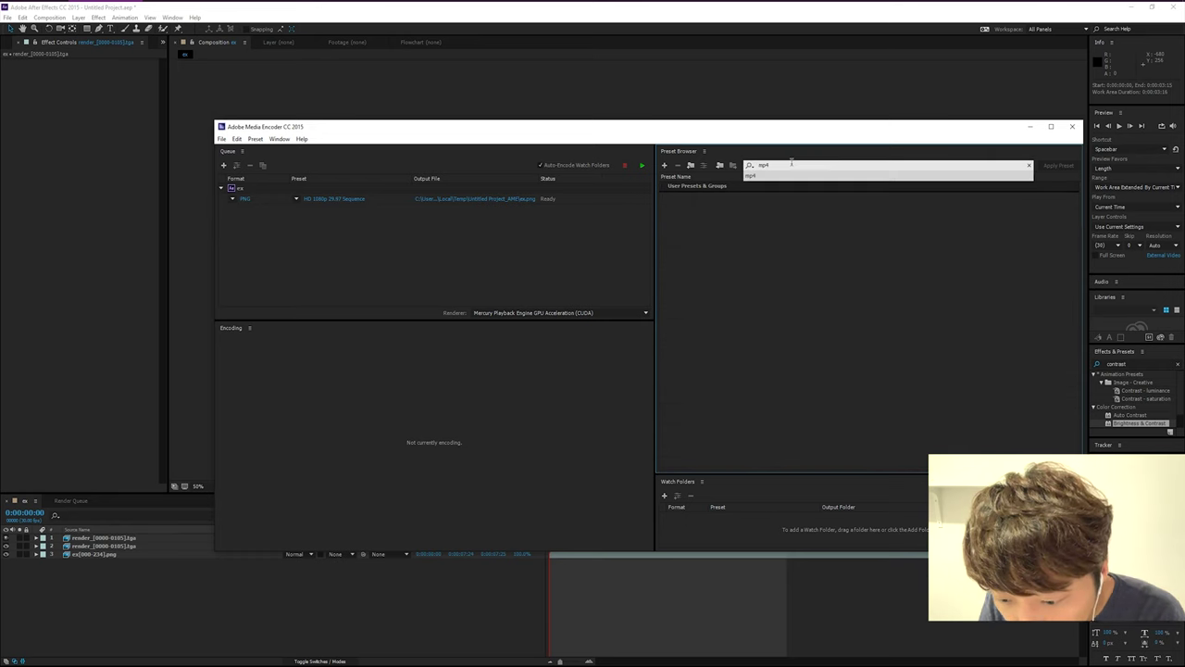
key(BackSpace)
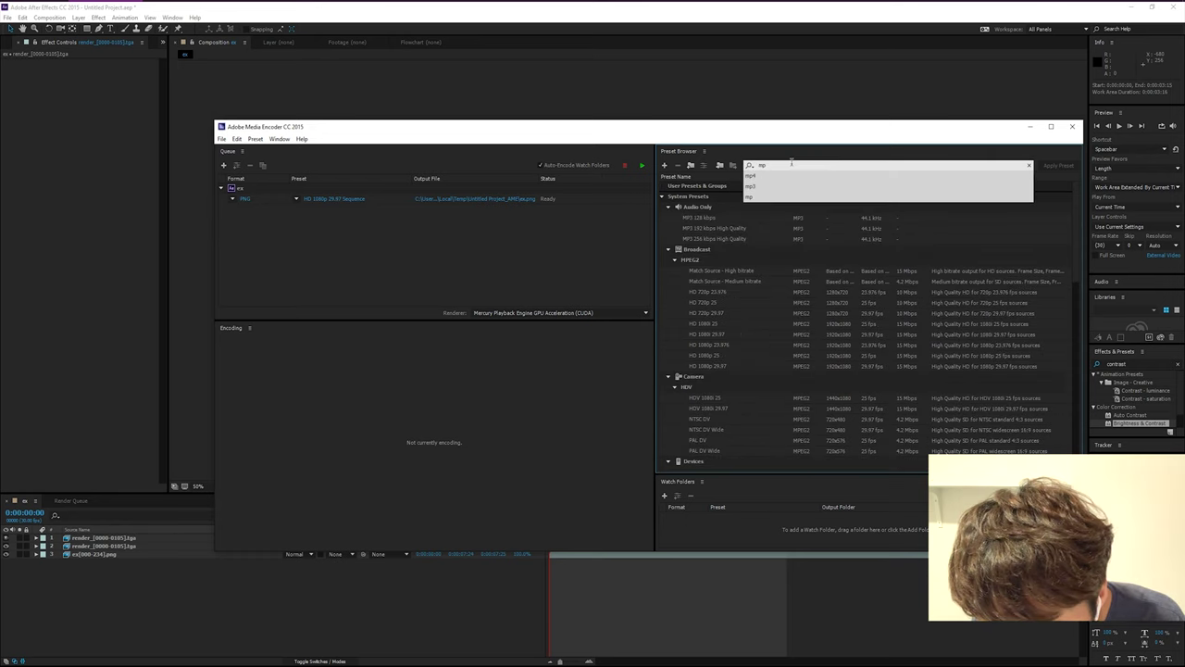
key(BackSpace)
key(BackSpace)
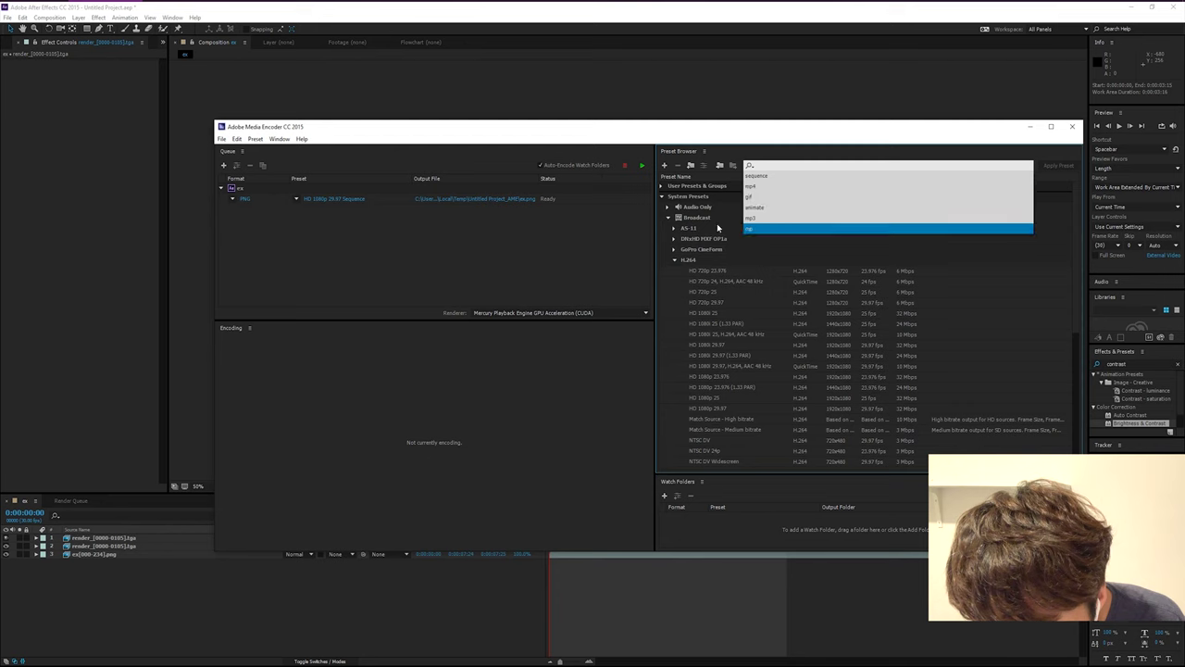
Expand System Presets and select the H.264 HD 1080p 29.97 preset
click(661, 196)
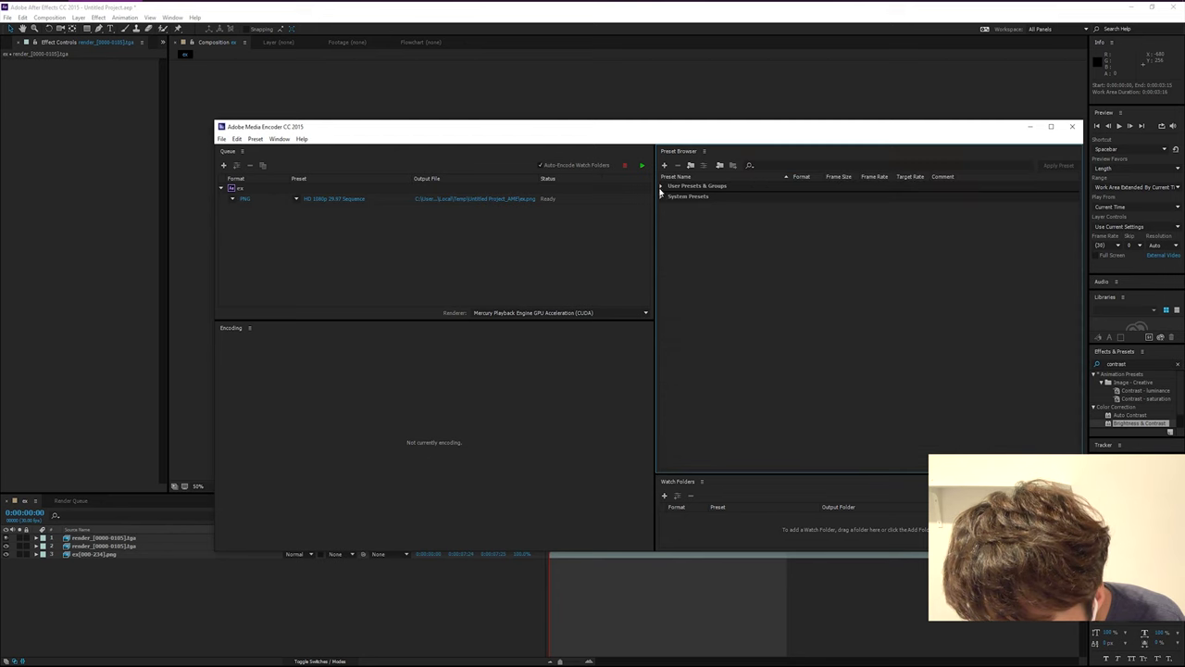
click(662, 186)
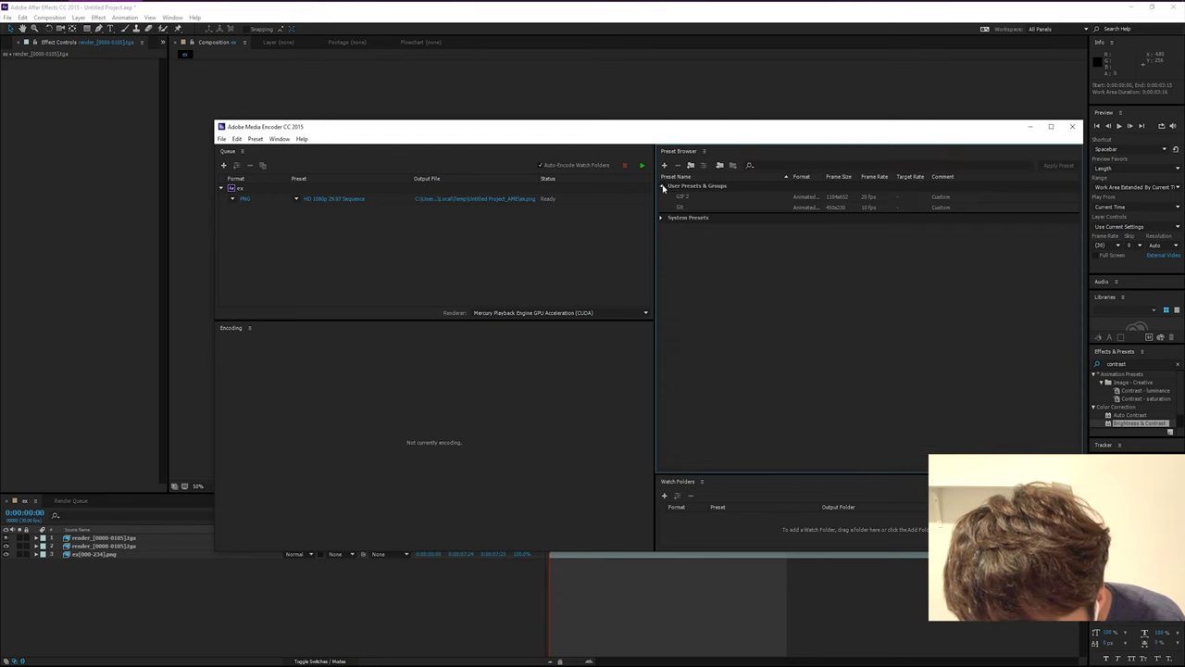
click(661, 186)
click(662, 196)
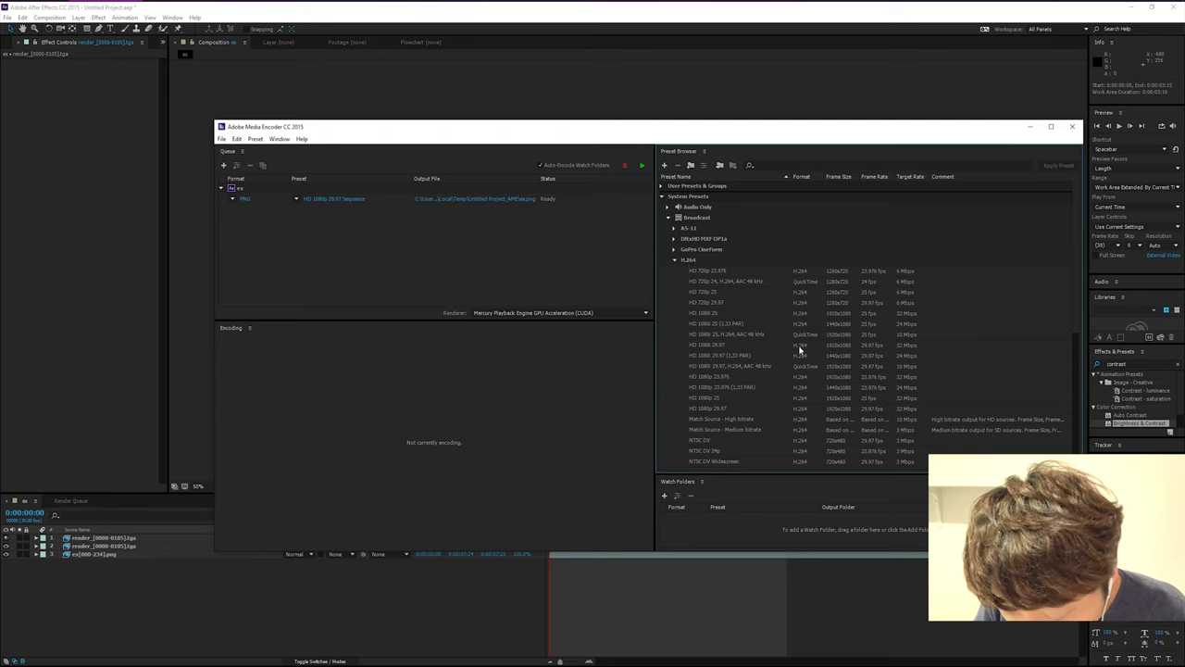
scroll(729, 399, down, 2)
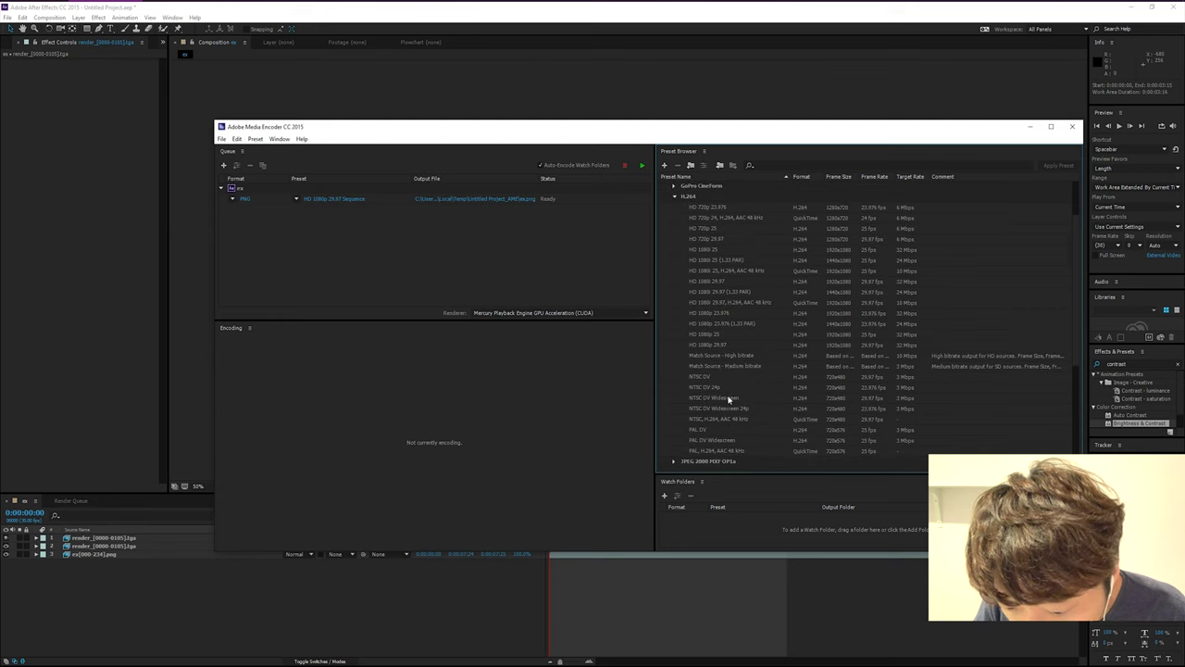
click(713, 347)
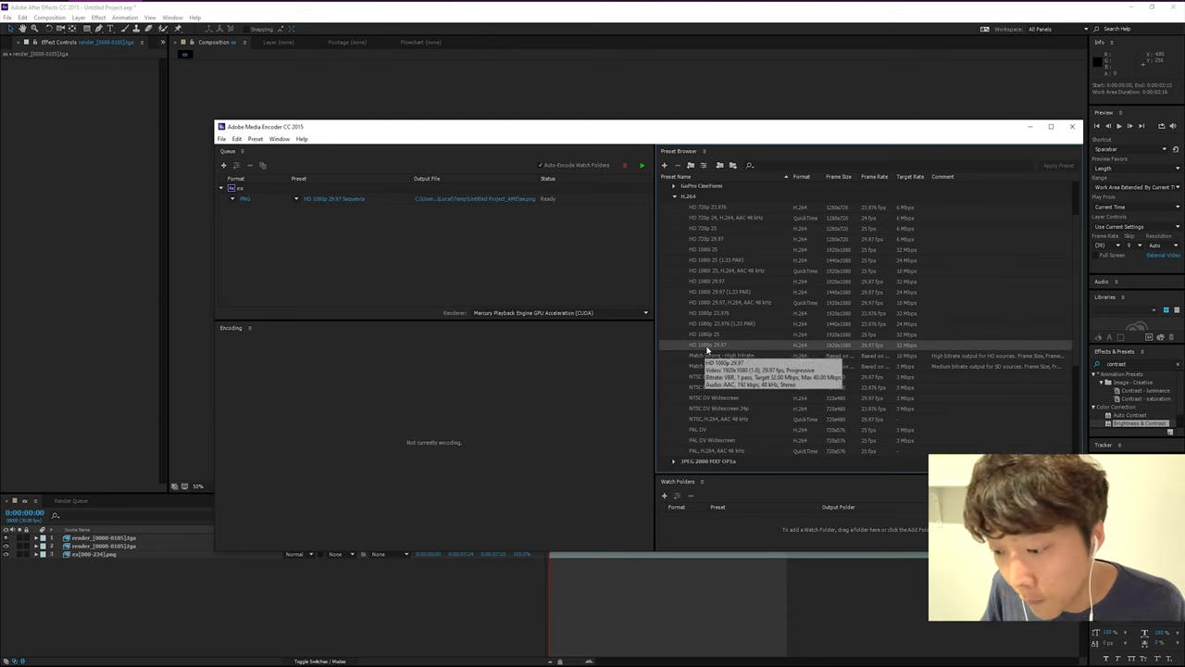
Replace the queued PNG sequence output with H.264 HD 1080p 29.97 and open its output path
drag(408, 274, 252, 195)
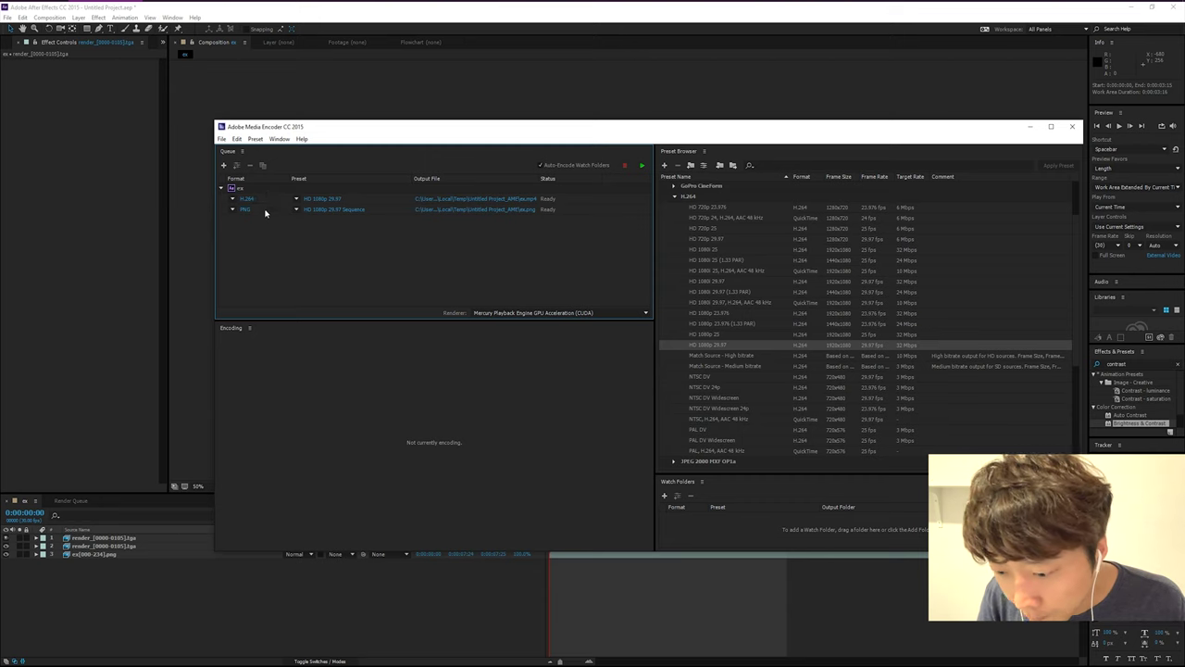
click(265, 211)
key(Delete)
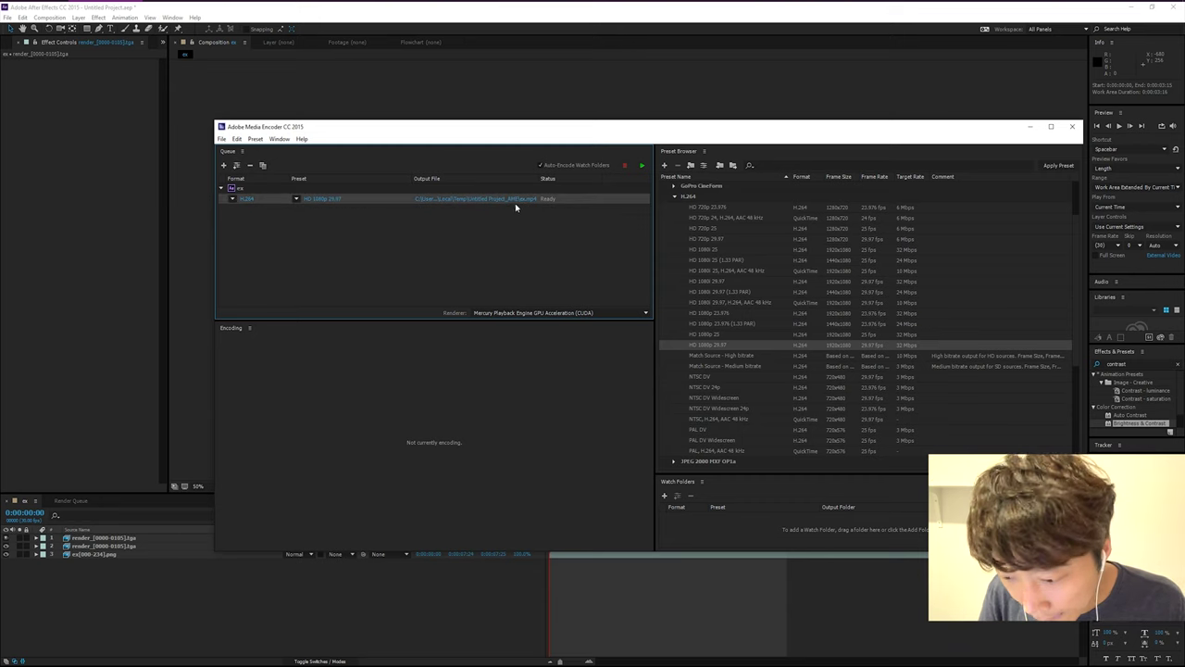
click(515, 200)
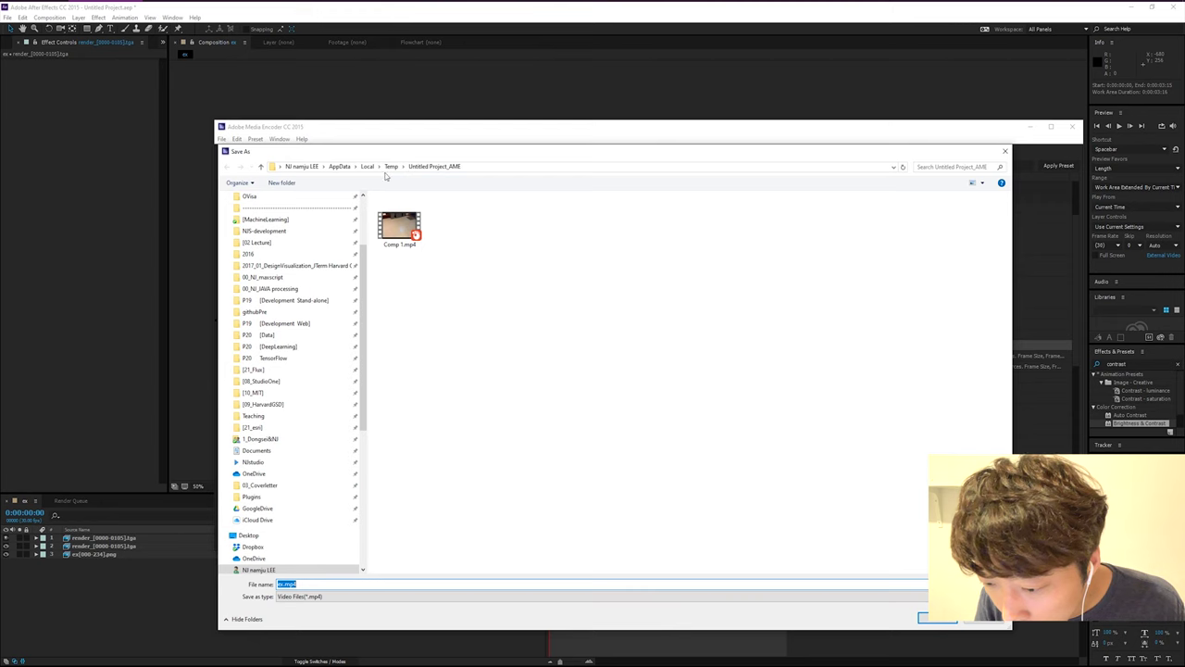
Browse the Save As dialog through Dropbox > [NJChannel] > workshop > DesignVisualization > DigitalMockup
click(894, 168)
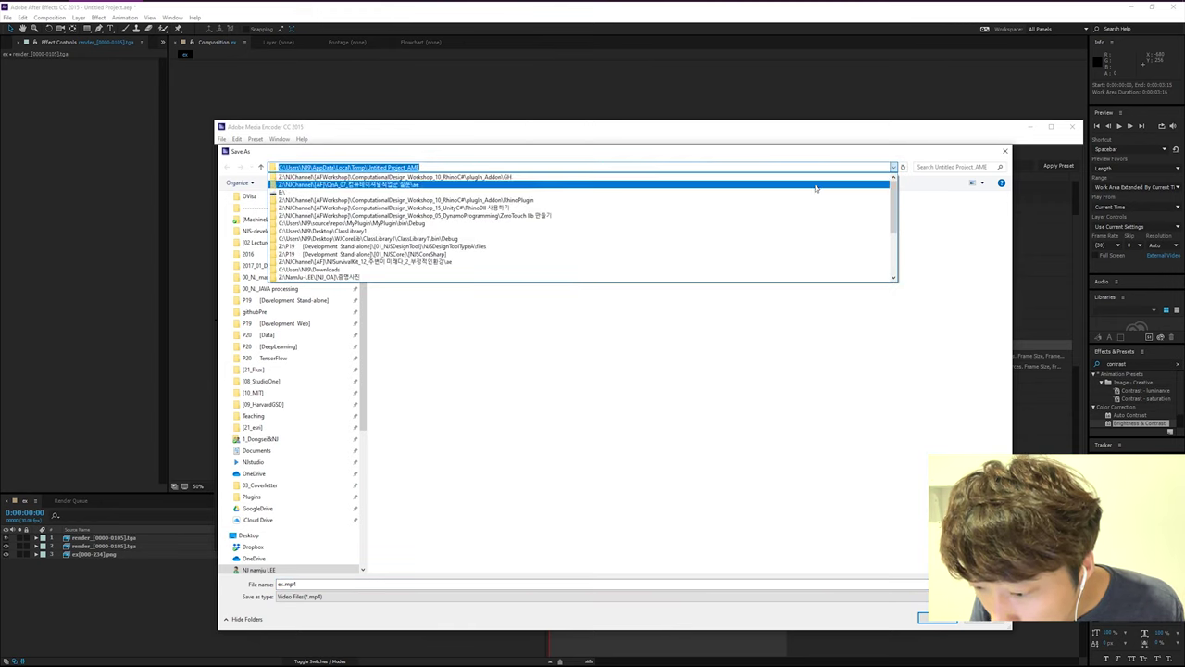
click(488, 142)
scroll(277, 272, up, 3)
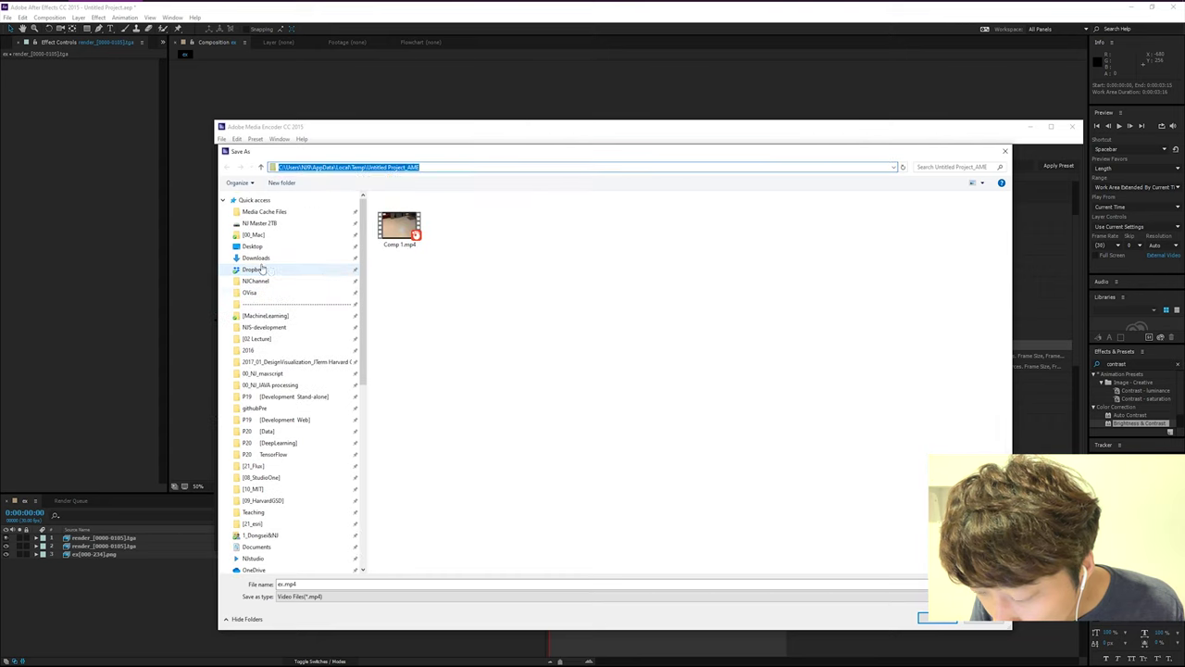
click(254, 270)
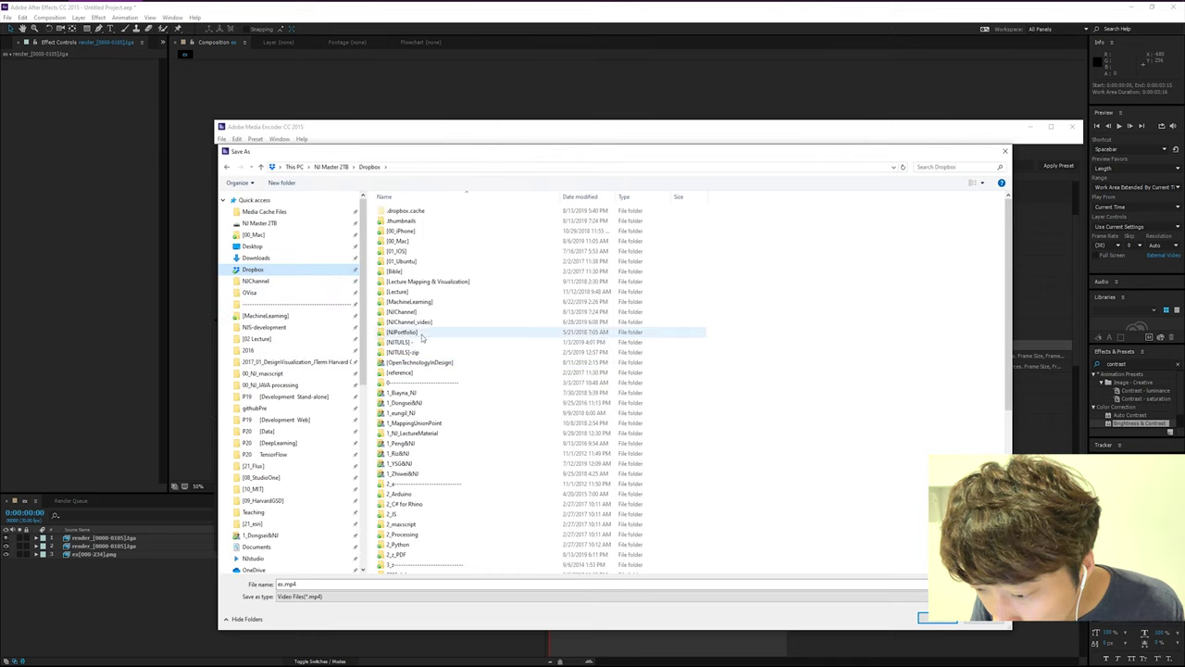
double_click(421, 313)
double_click(422, 231)
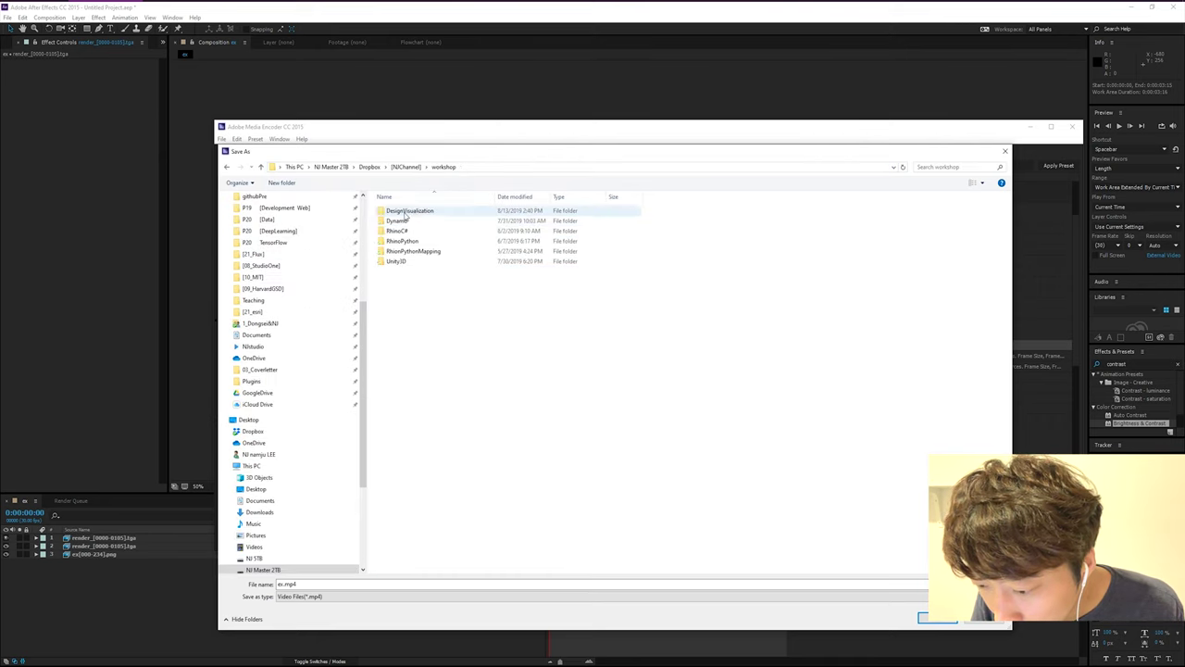
click(414, 211)
double_click(414, 211)
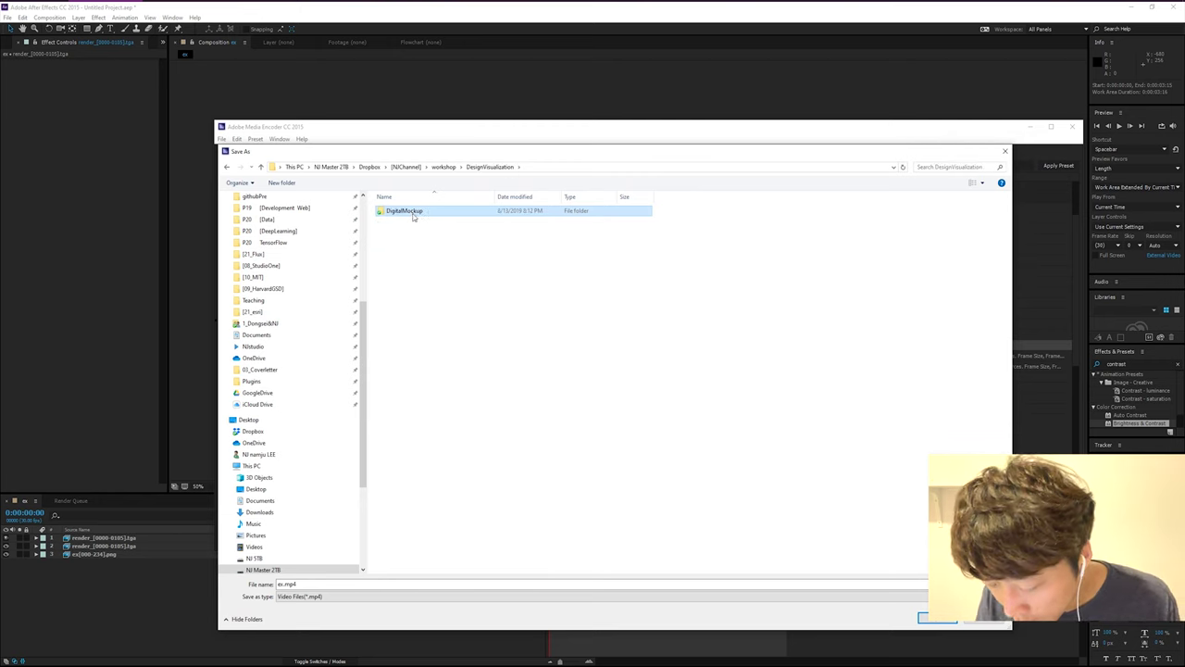
double_click(414, 211)
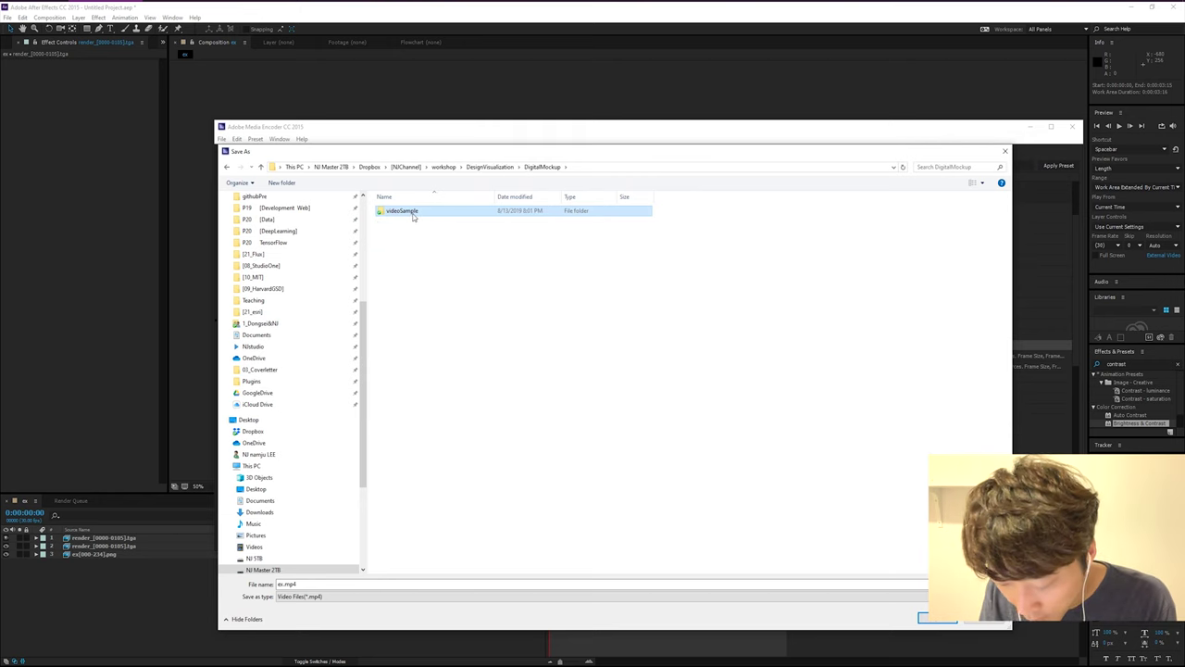
Rename the output file to result_ex_01 and confirm
click(414, 585)
text(result_)
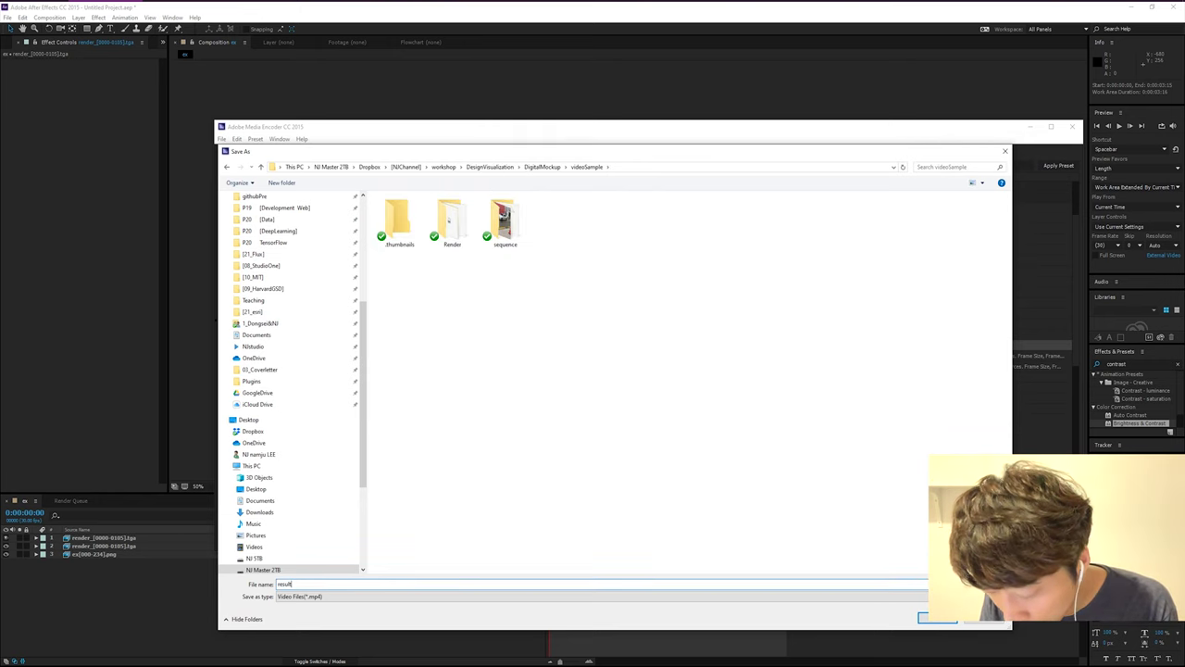
text(ex)
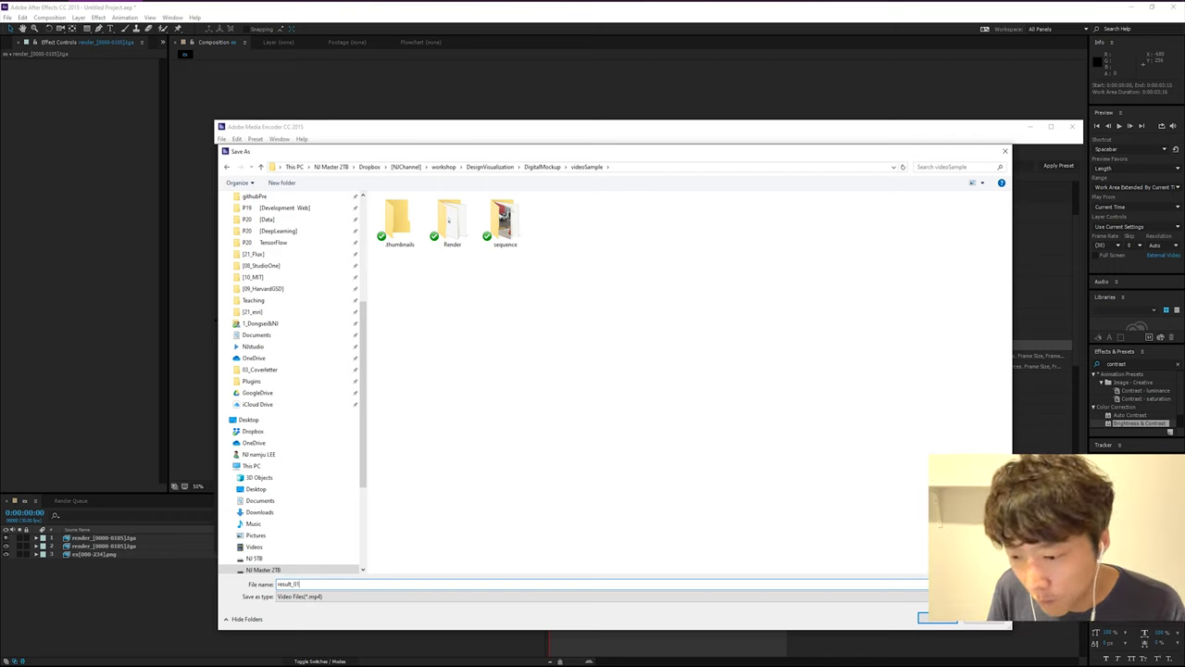
text(_01)
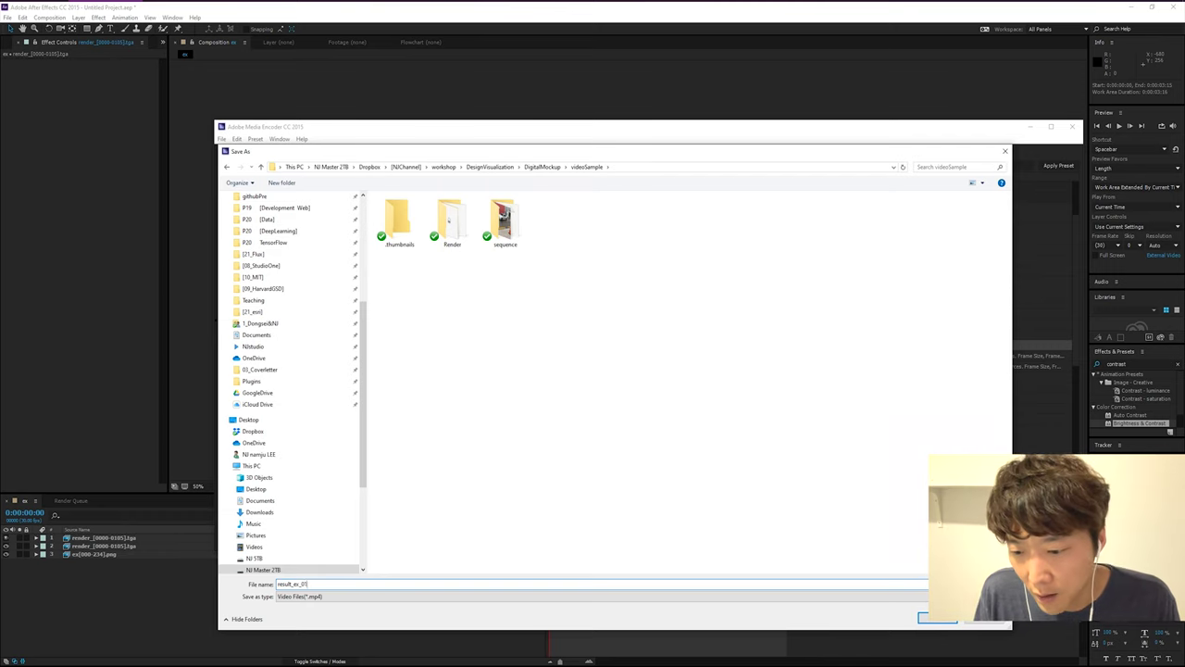
key(Return)
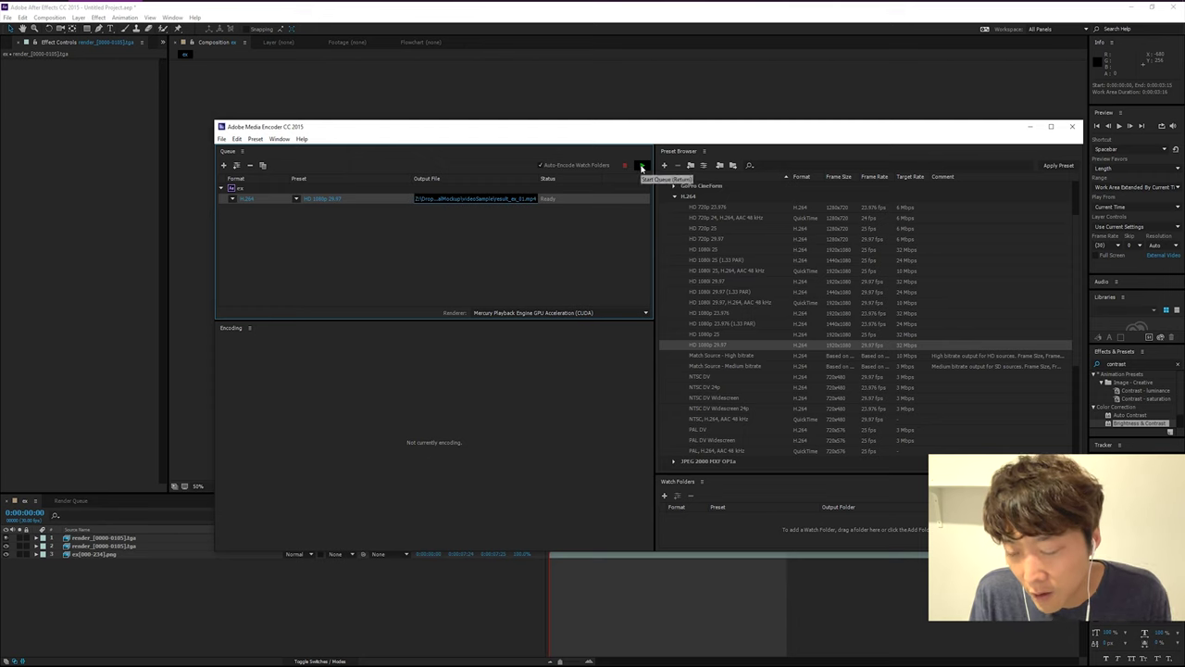
Start encoding the queue, then bring the File Explorer window of sequence frames forward
click(642, 168)
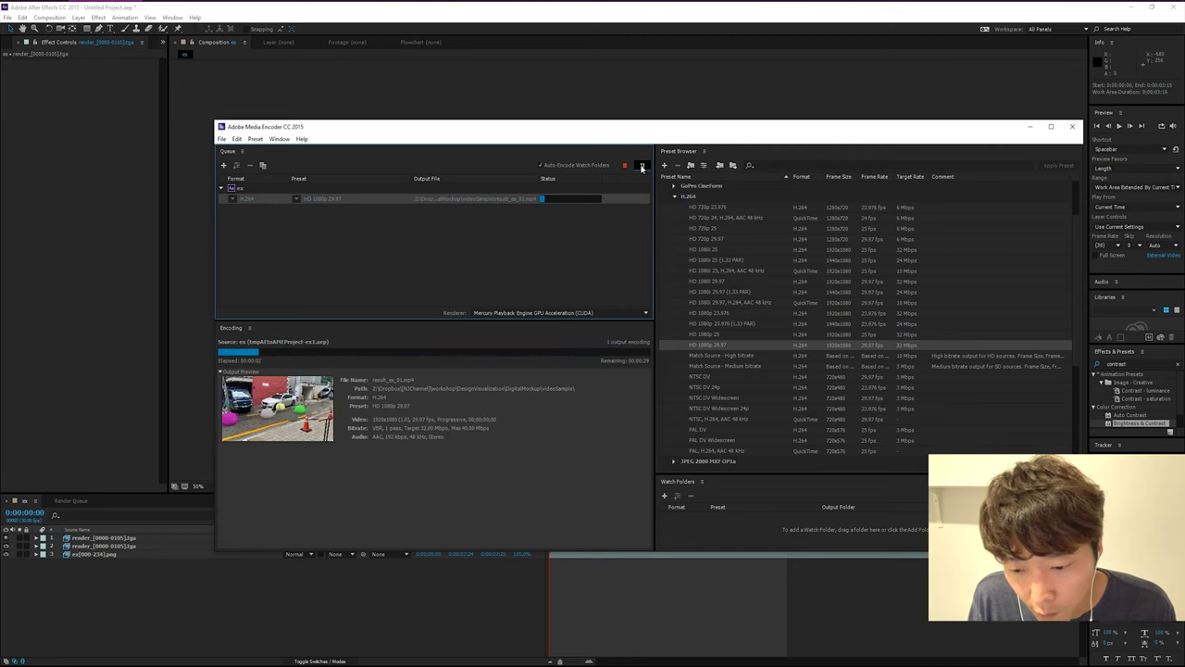
key(alt+Tab)
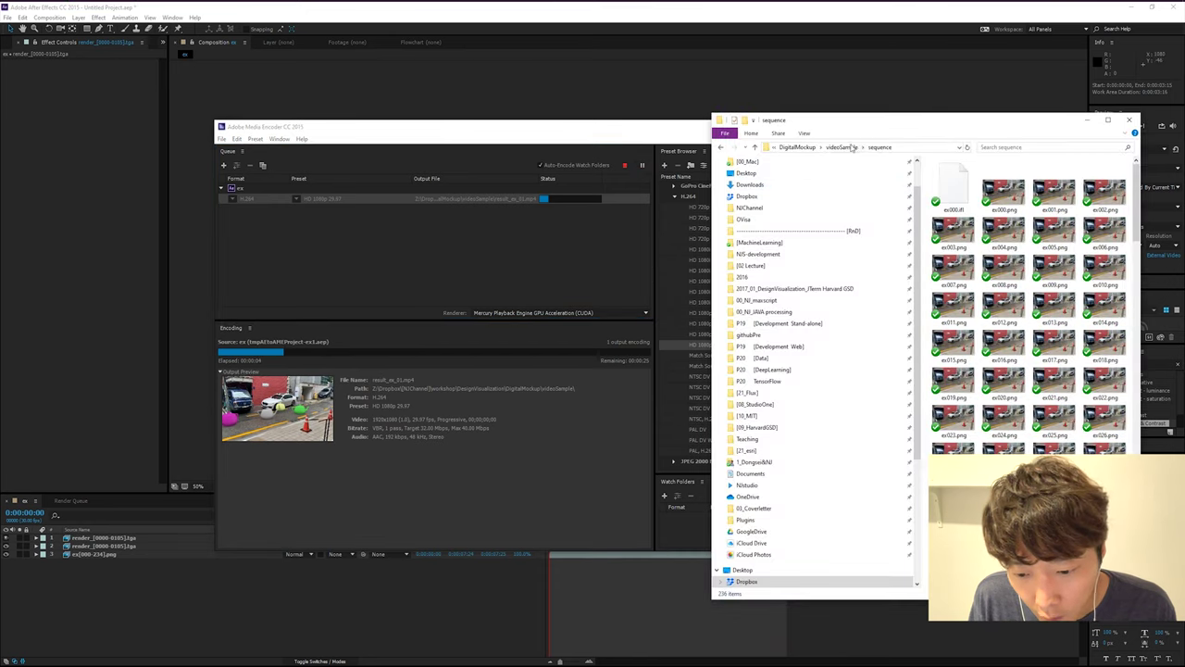
Go to the videoSample folder and open result_ex_01.mp4 in GOM Player
click(844, 147)
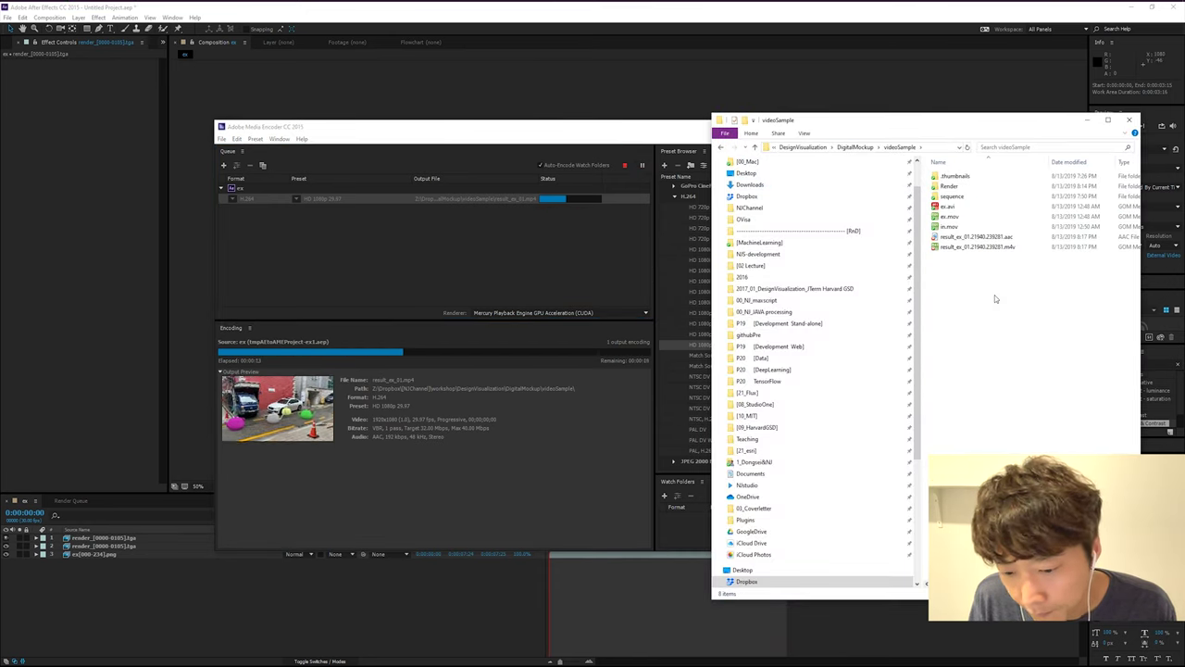
double_click(957, 239)
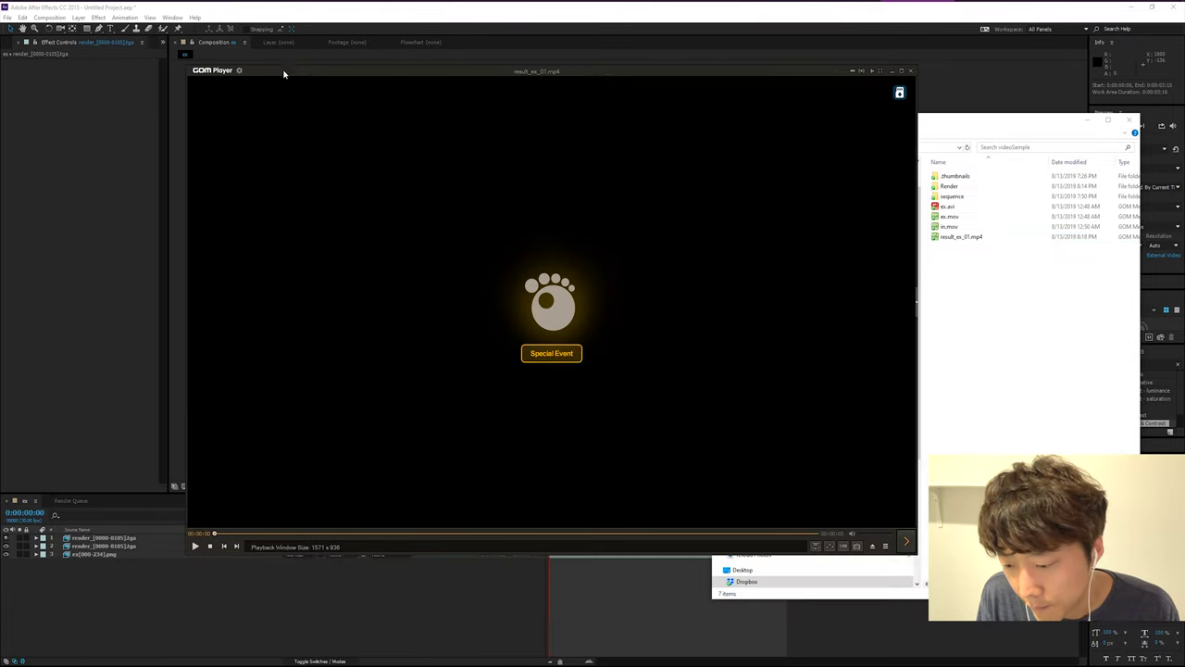
Shrink and reposition the GOM Player window, then play result_ex_01.mp4 and pause it
drag(189, 553, 415, 466)
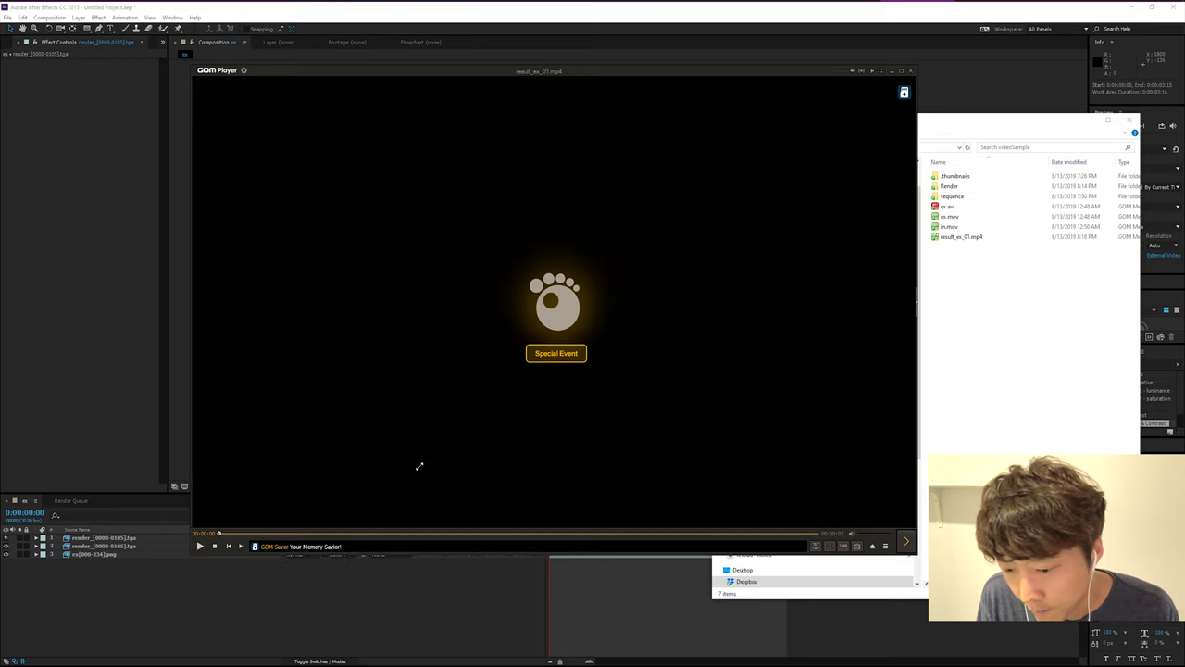
drag(721, 84, 662, 103)
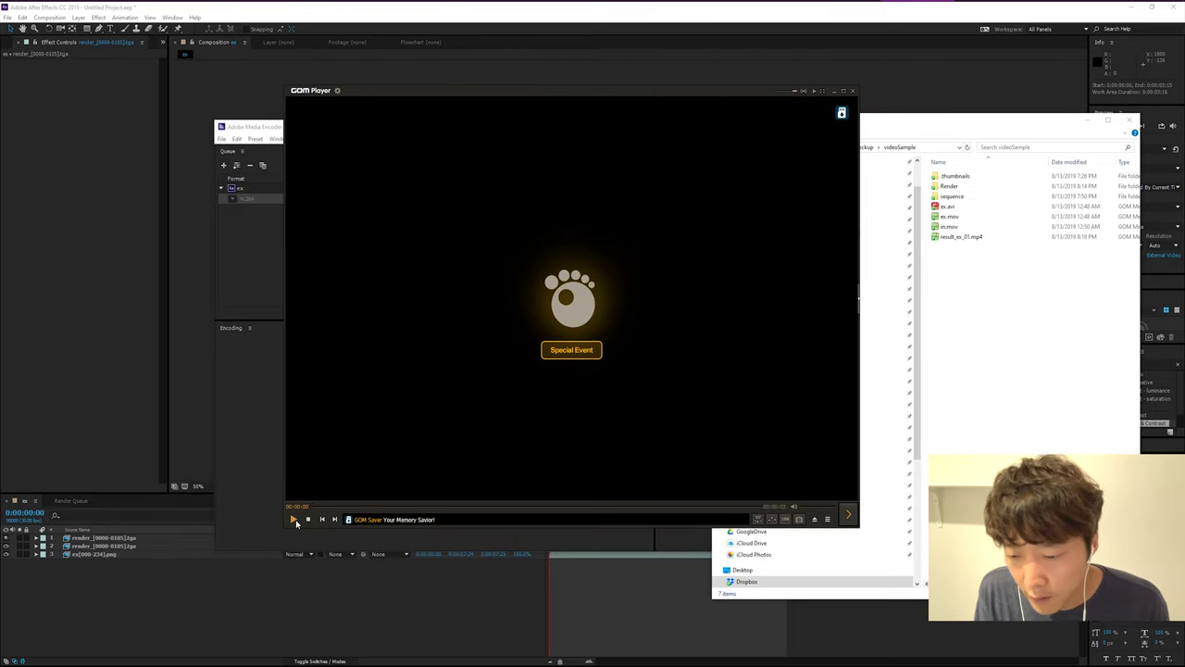
click(294, 520)
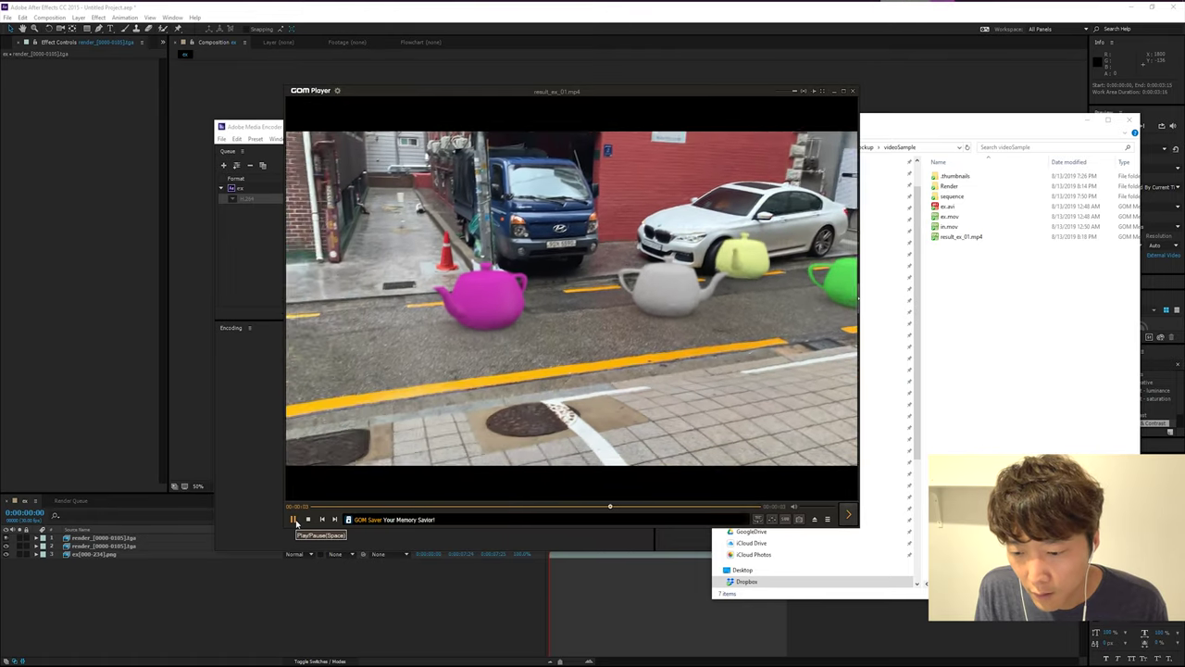
click(295, 521)
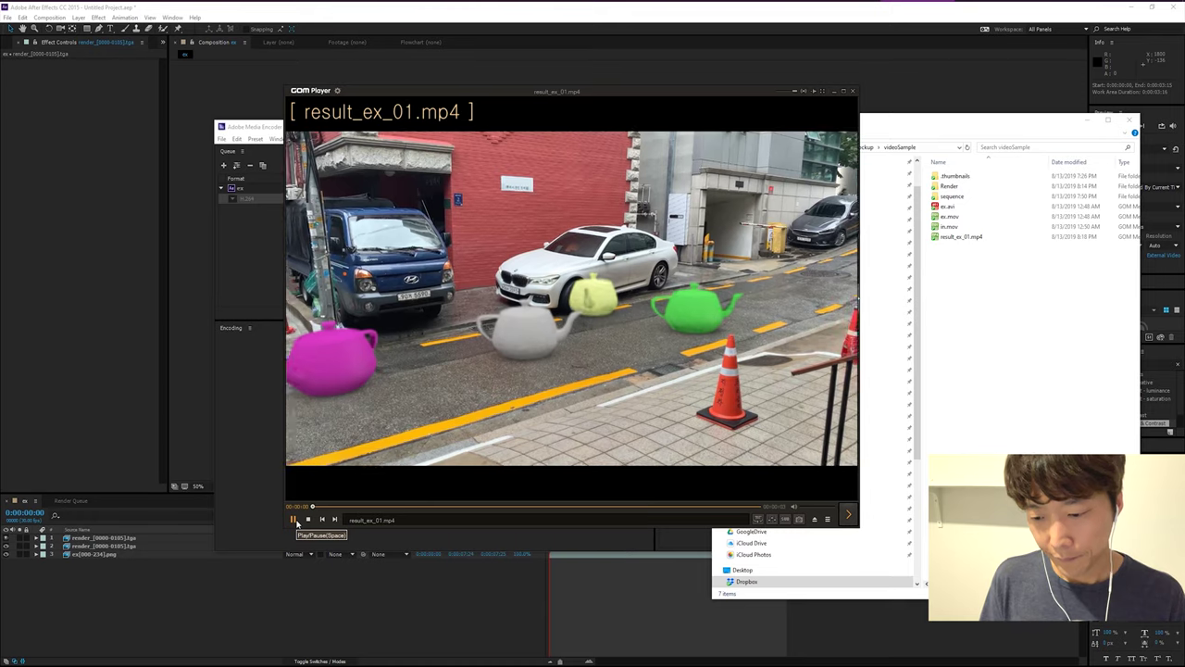
click(295, 521)
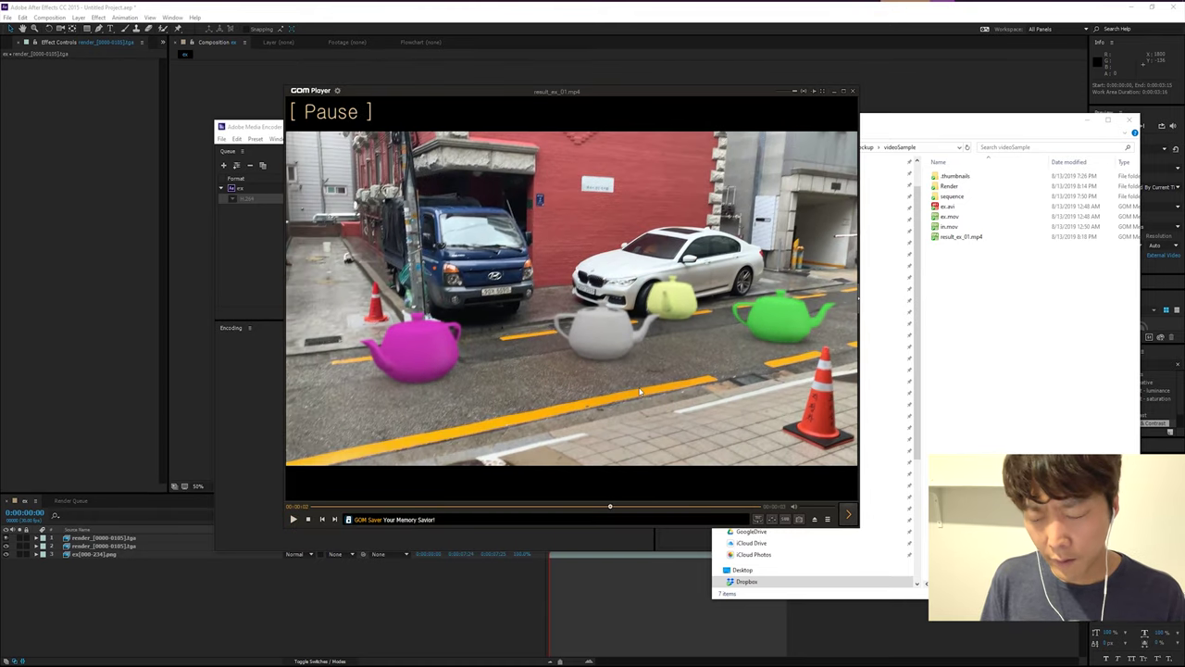